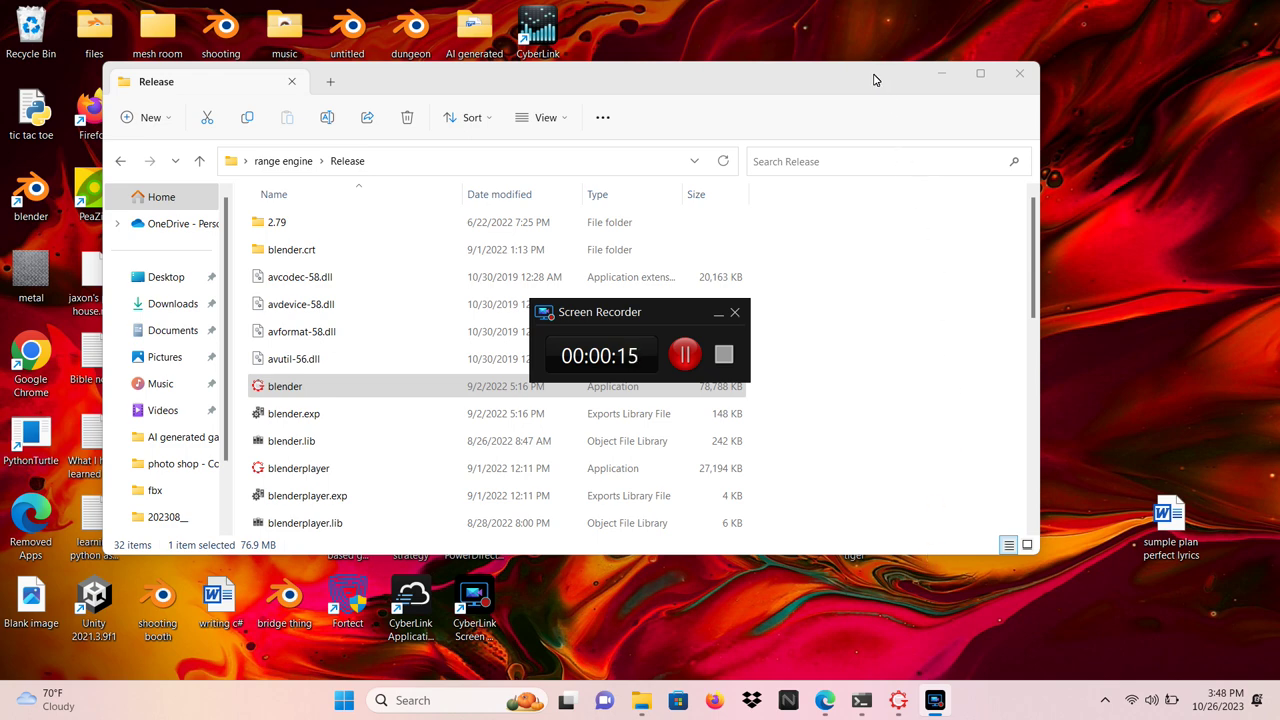
Step: Launch the blender application from the Release folder and dismiss the Range Engine splash screen
{"action": "left_click_drag", "start_coordinate": [836, 80], "coordinate": [870, 331]}
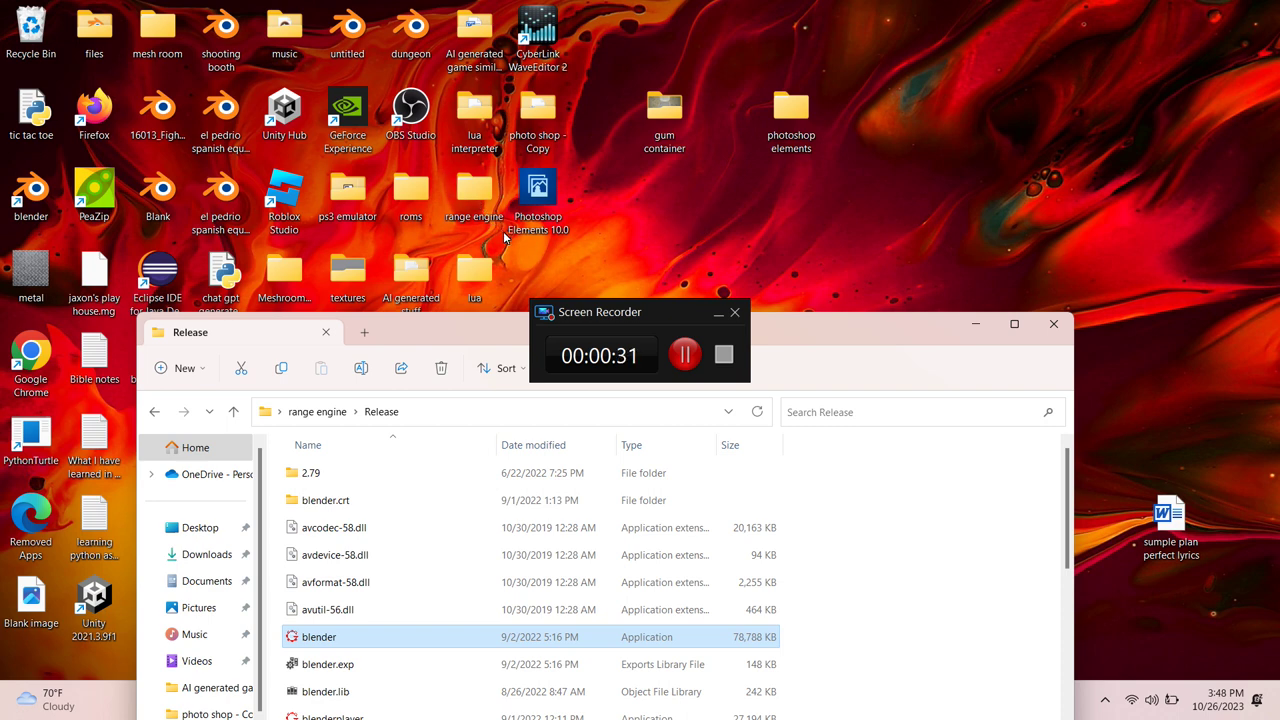
{"action": "left_click", "coordinate": [357, 638]}
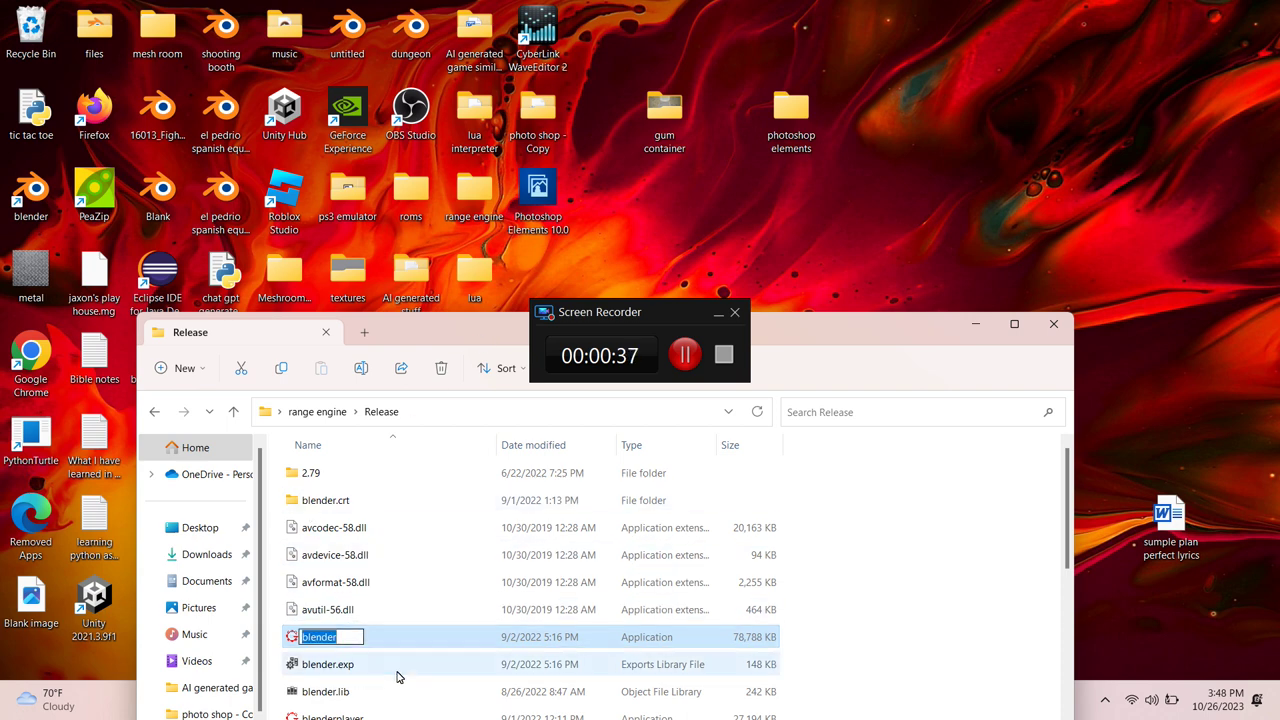
{"action": "left_click", "coordinate": [390, 662]}
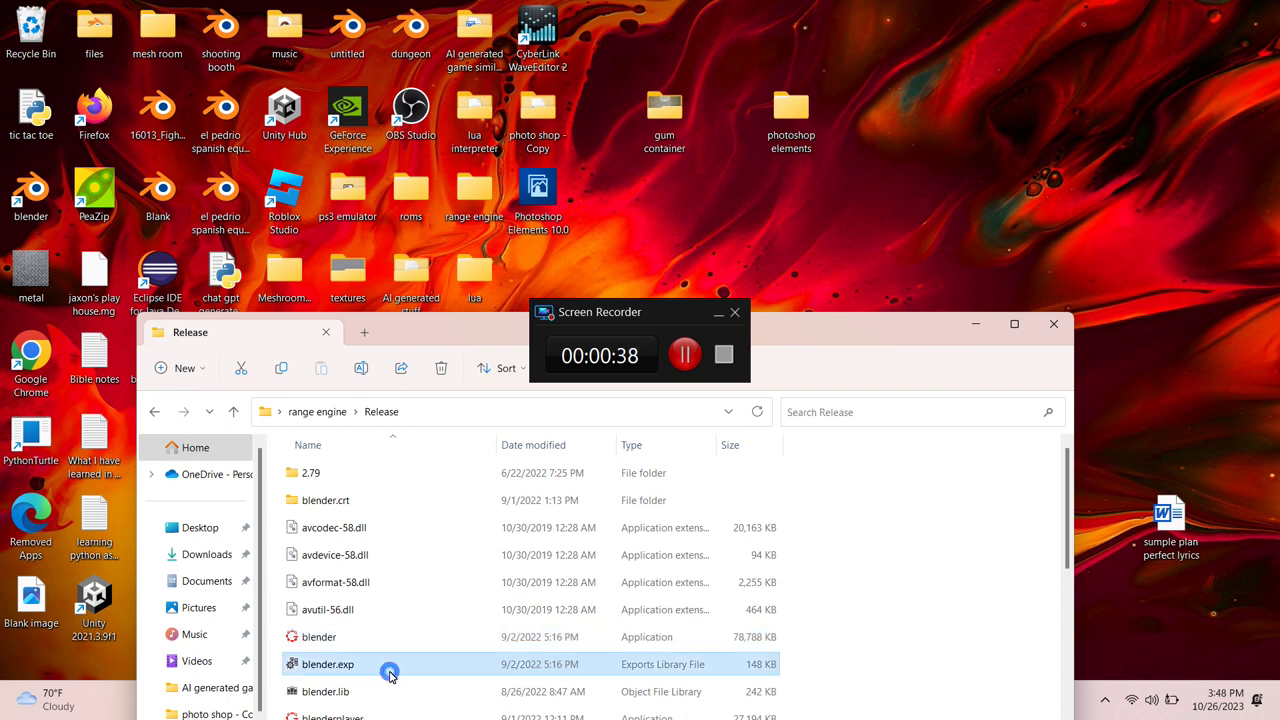
{"action": "double_click", "coordinate": [333, 638]}
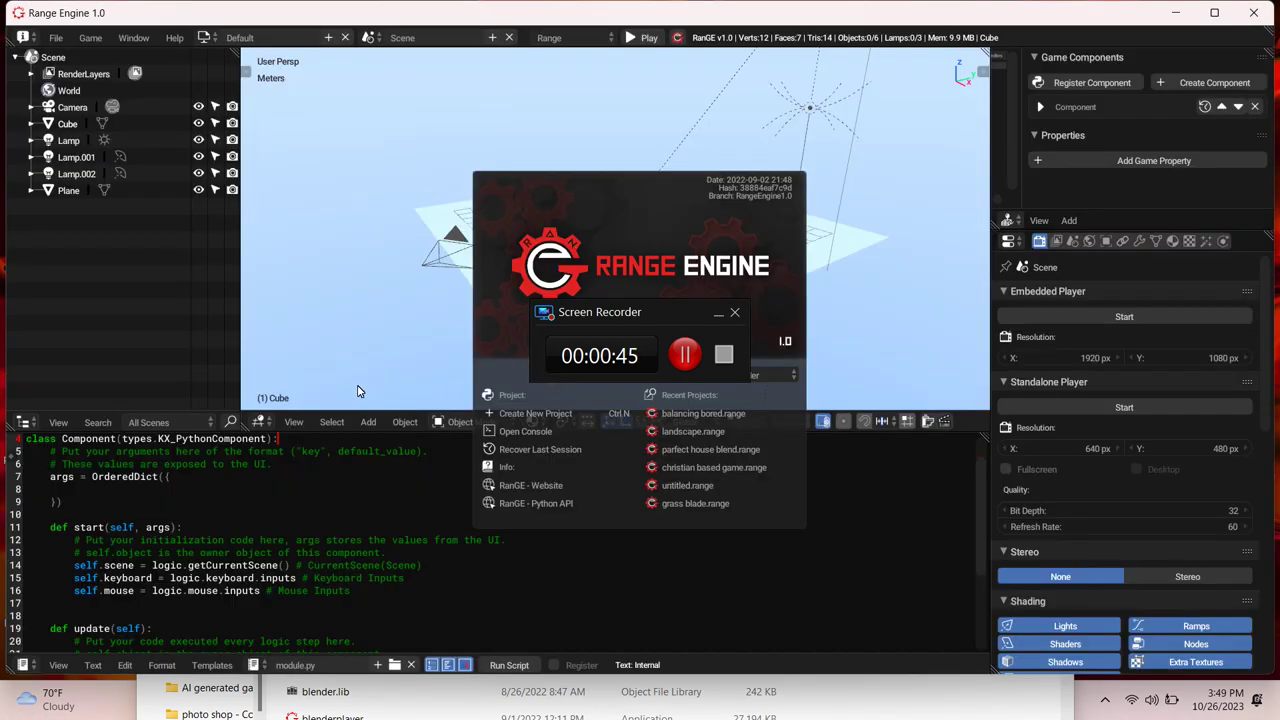
{"action": "left_click", "coordinate": [355, 321]}
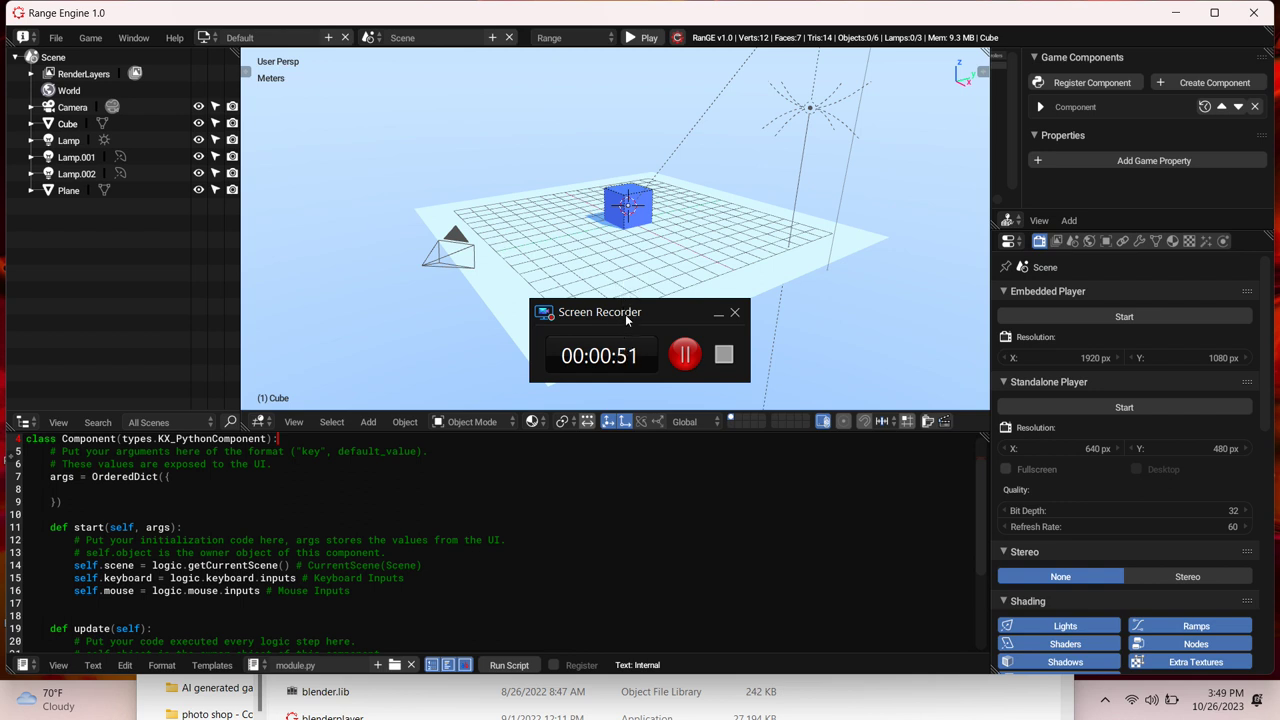
{"action": "left_click_drag", "start_coordinate": [625, 314], "coordinate": [85, 154]}
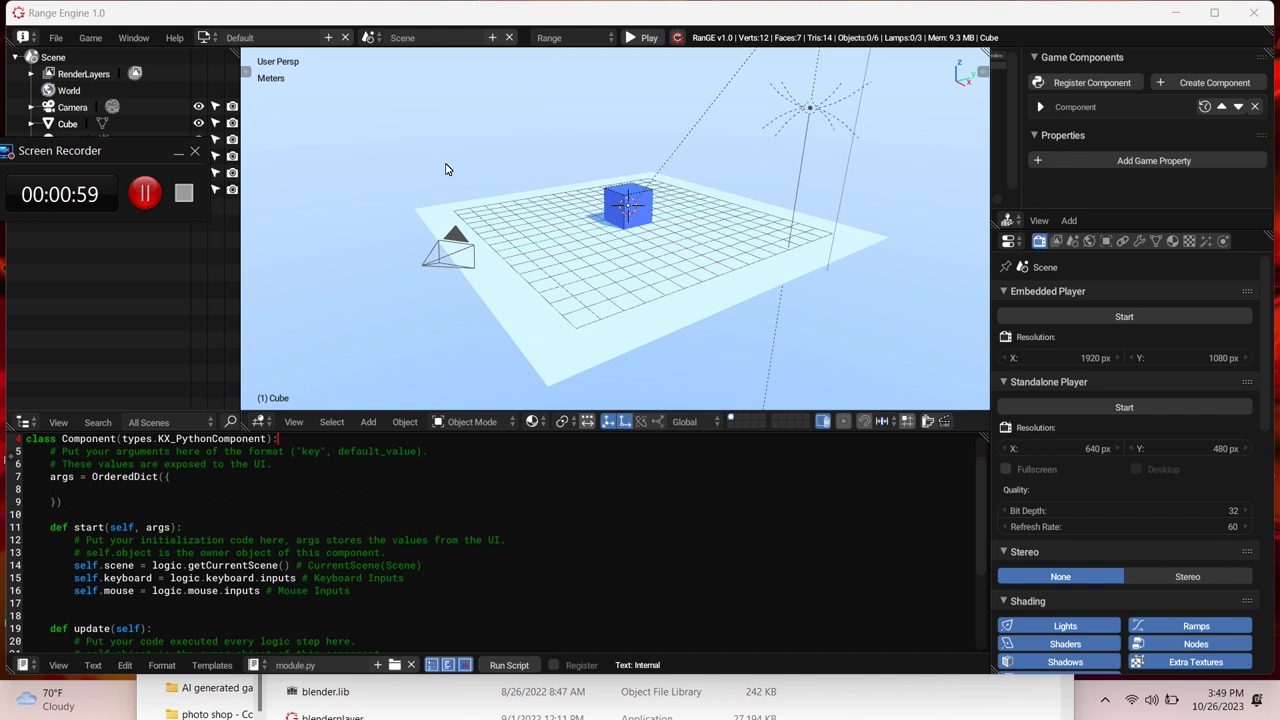
Step: Select the cube, put it in Edit Mode and switch the mesh selection to faces
{"action": "left_click", "coordinate": [636, 210]}
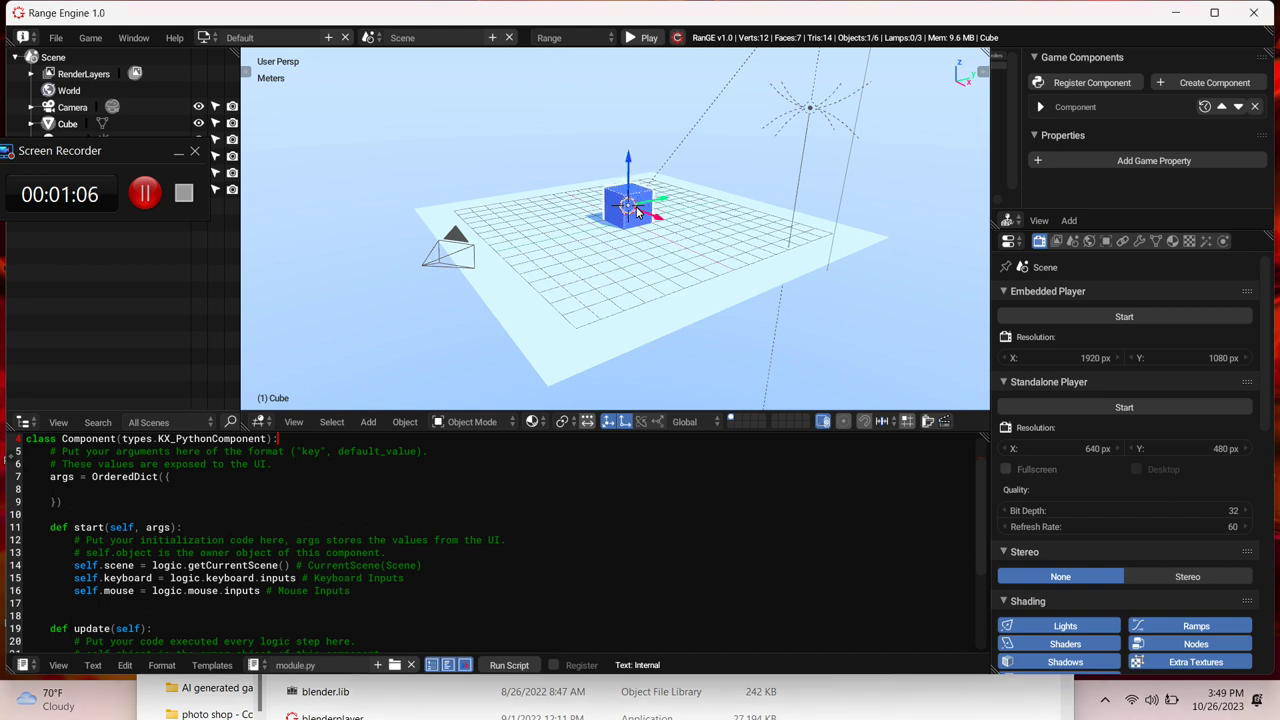
{"action": "left_click", "coordinate": [462, 421]}
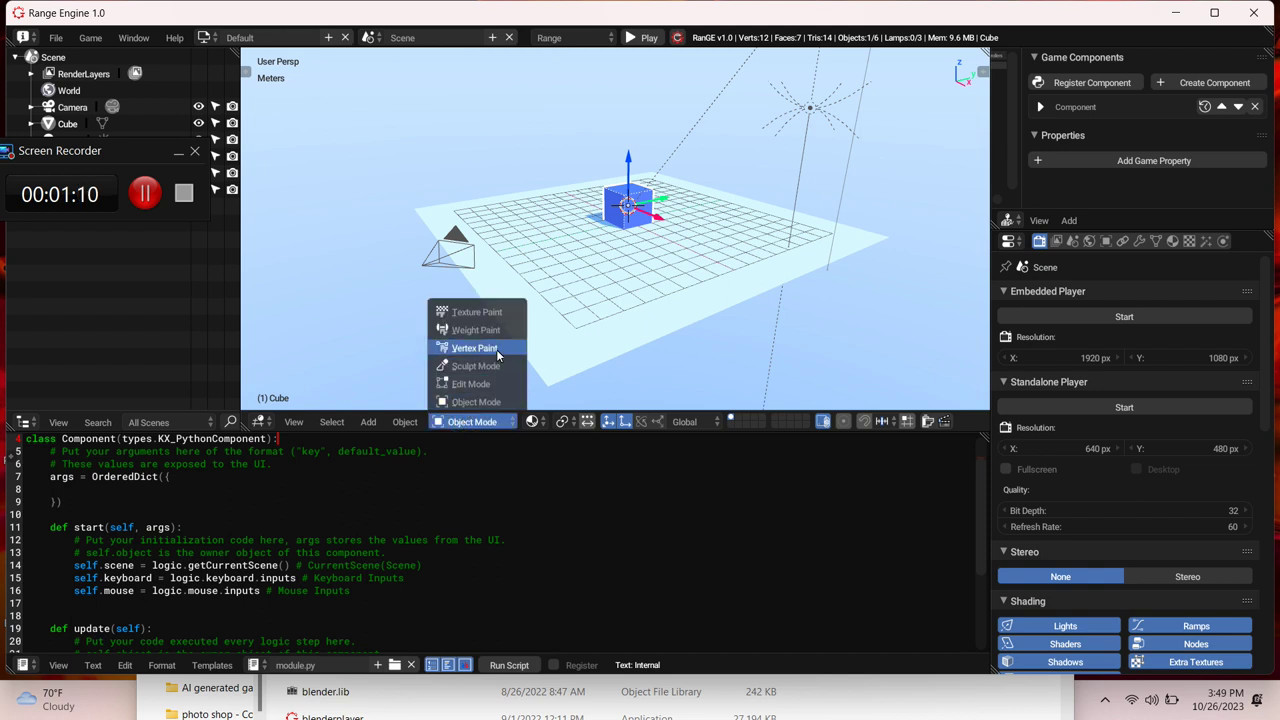
{"action": "left_click", "coordinate": [486, 384]}
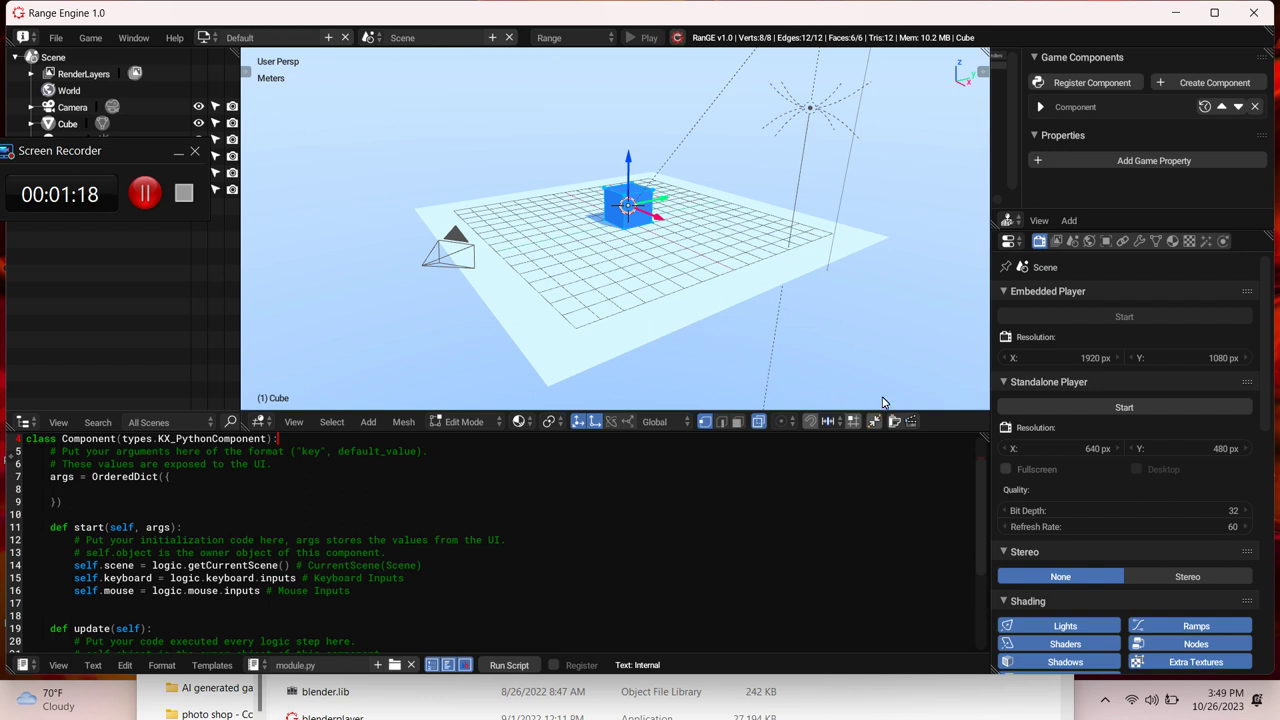
{"action": "left_click", "coordinate": [737, 421]}
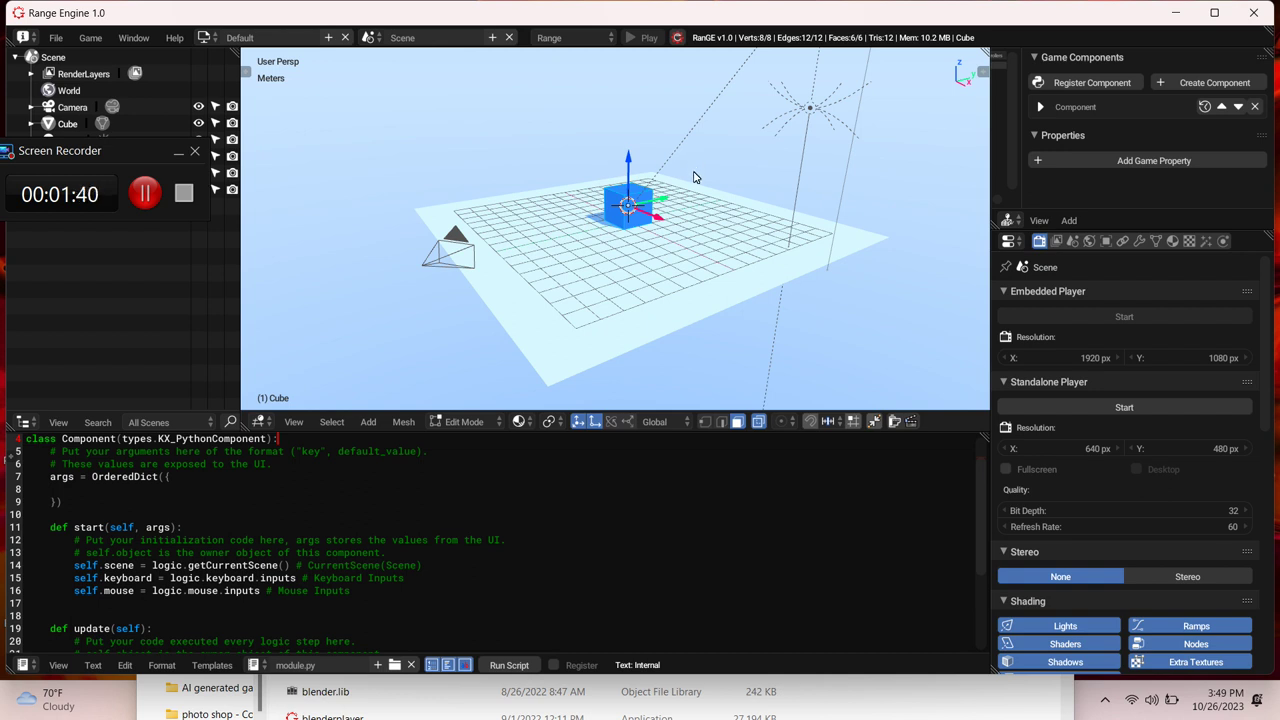
{"action": "scroll", "coordinate": [695, 177], "scroll_direction": "up", "scroll_amount": 5}
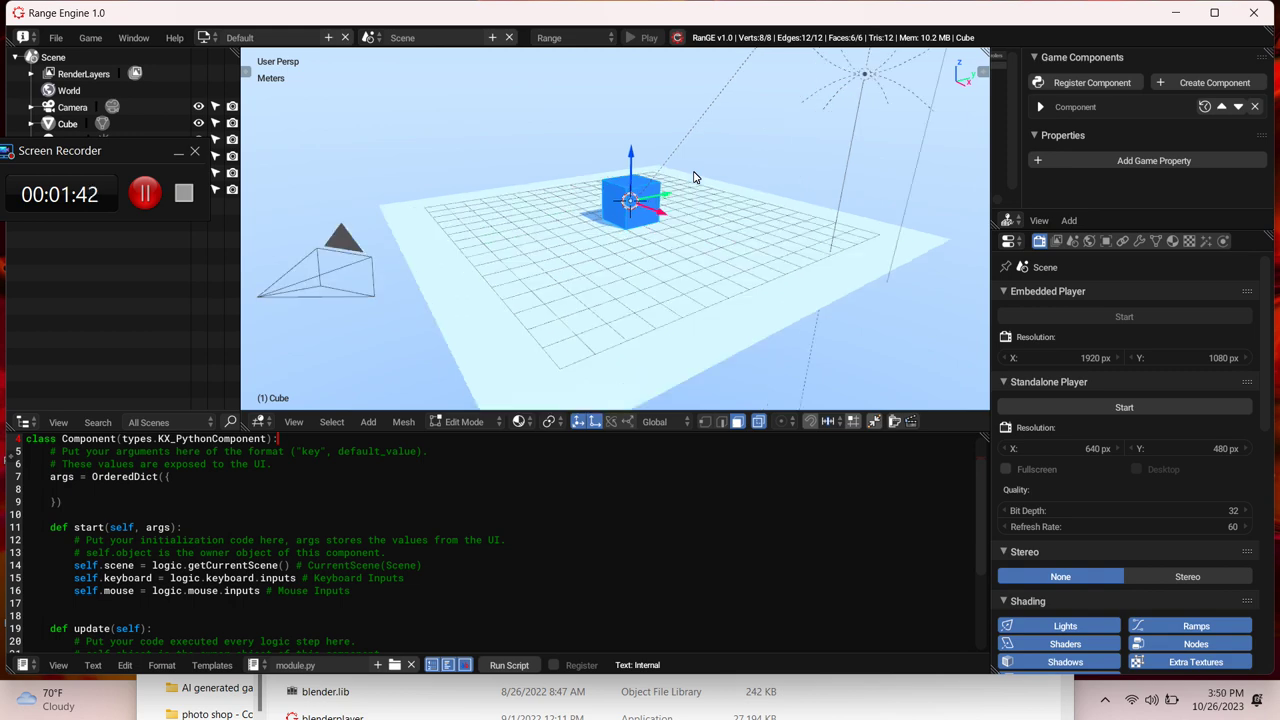
{"action": "scroll", "coordinate": [695, 177], "scroll_direction": "up", "scroll_amount": 2}
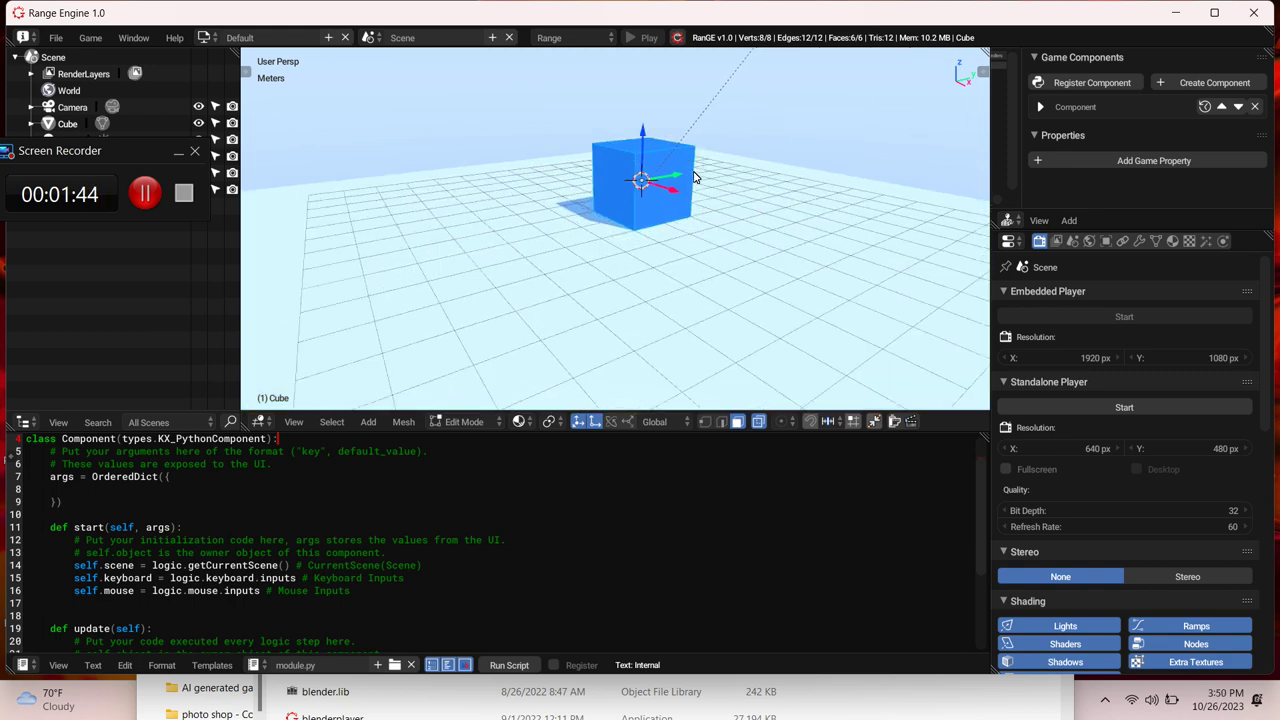
{"action": "scroll", "coordinate": [695, 177], "scroll_direction": "up", "scroll_amount": 1}
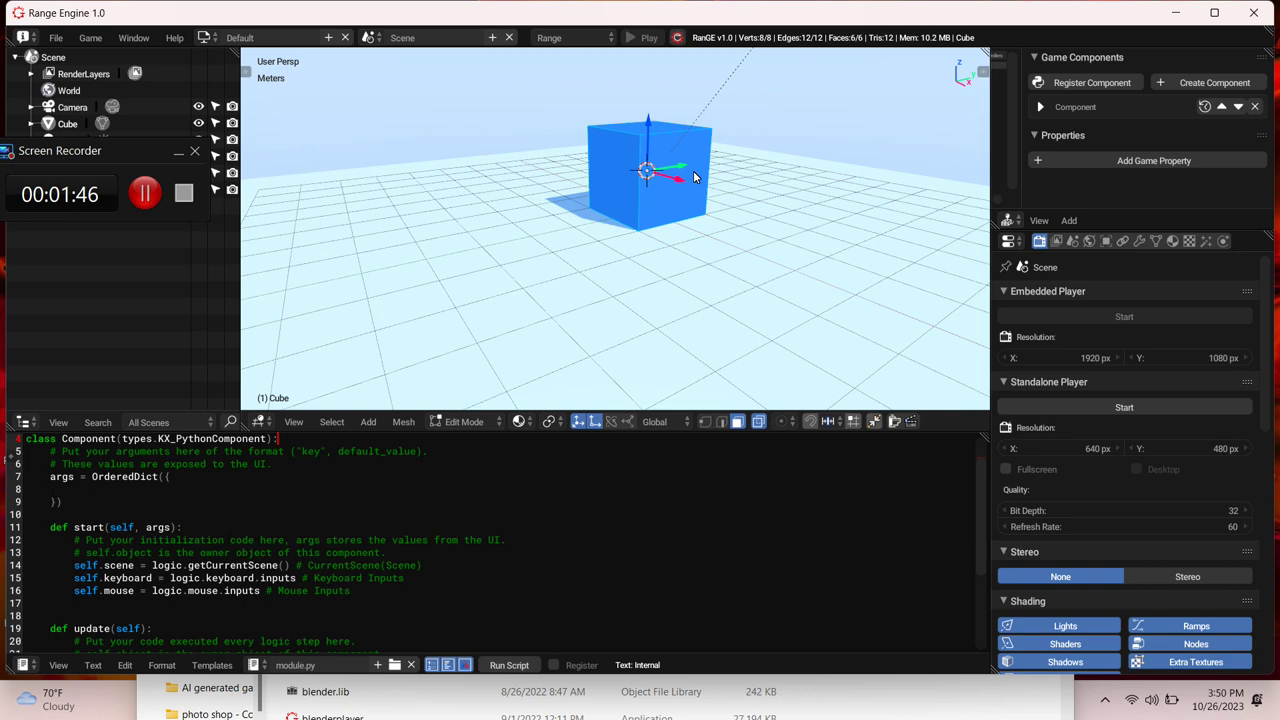
{"action": "middle_click_drag", "start_coordinate": [695, 177], "coordinate": [695, 177]}
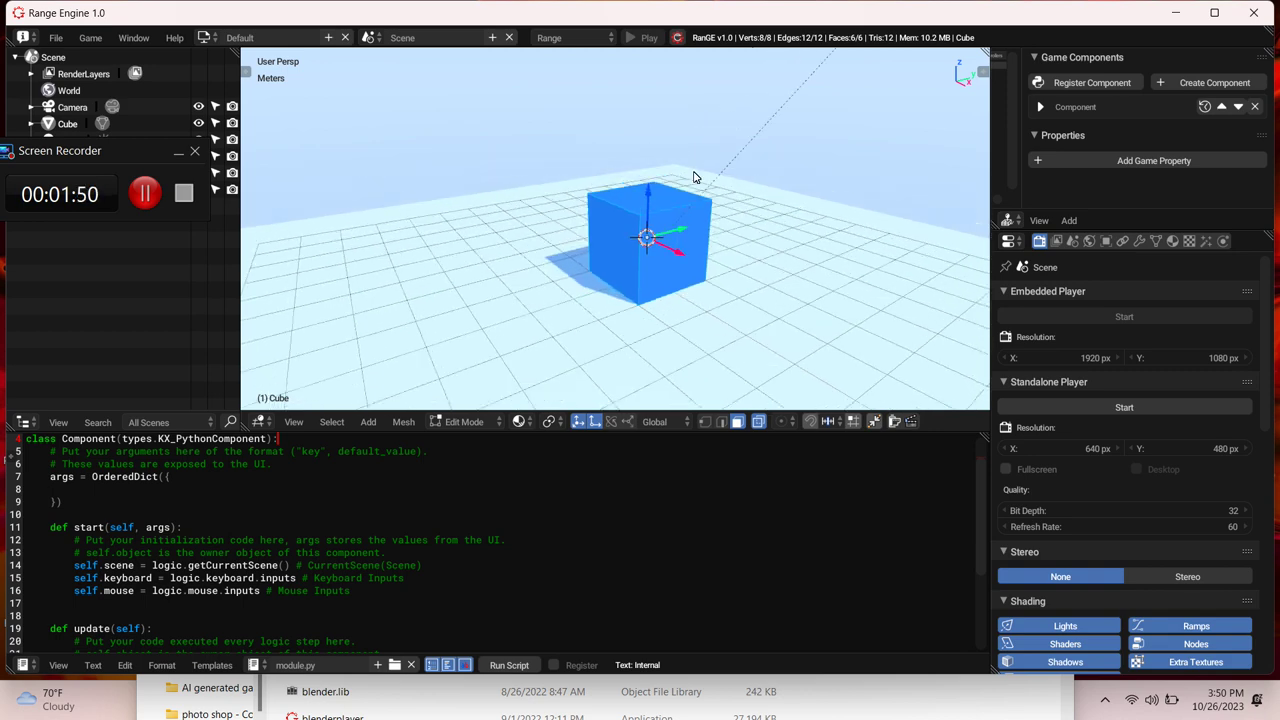
{"action": "key", "text": "ctrl+KP_6"}
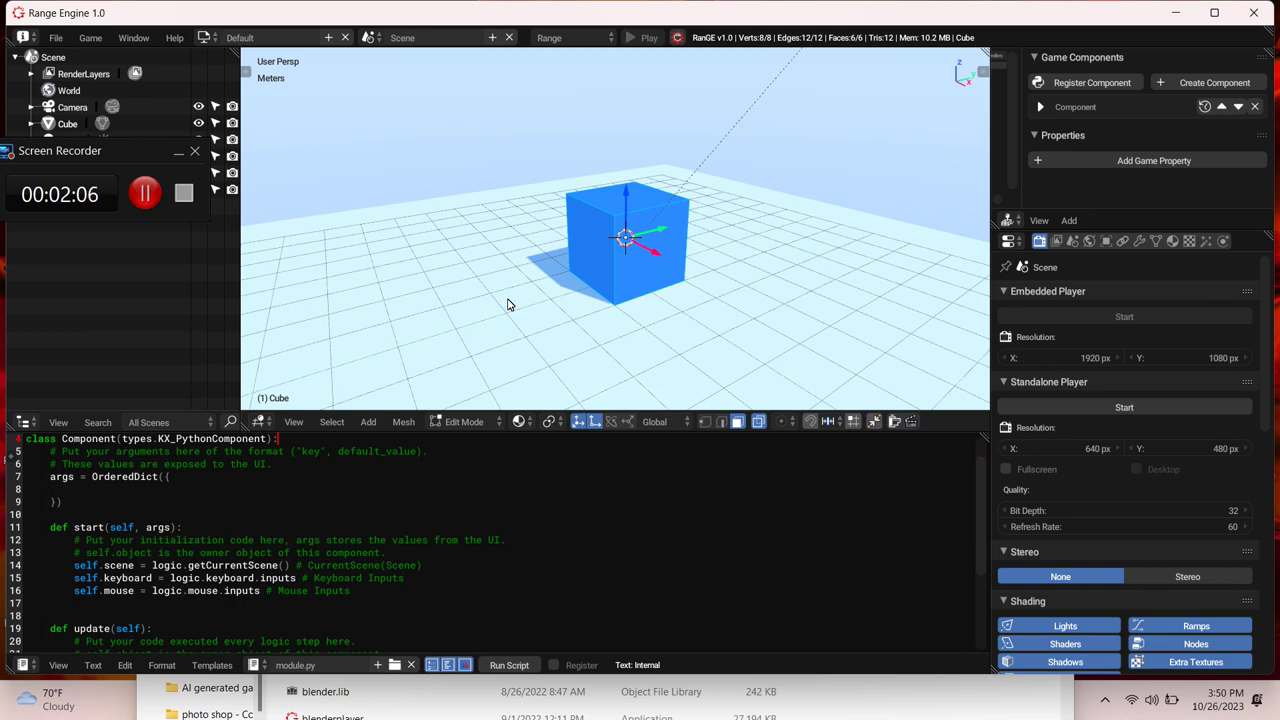
Step: Return to Object Mode and darken the diffuse colour of the ground plane's Ground material to black
{"action": "key", "text": "Tab"}
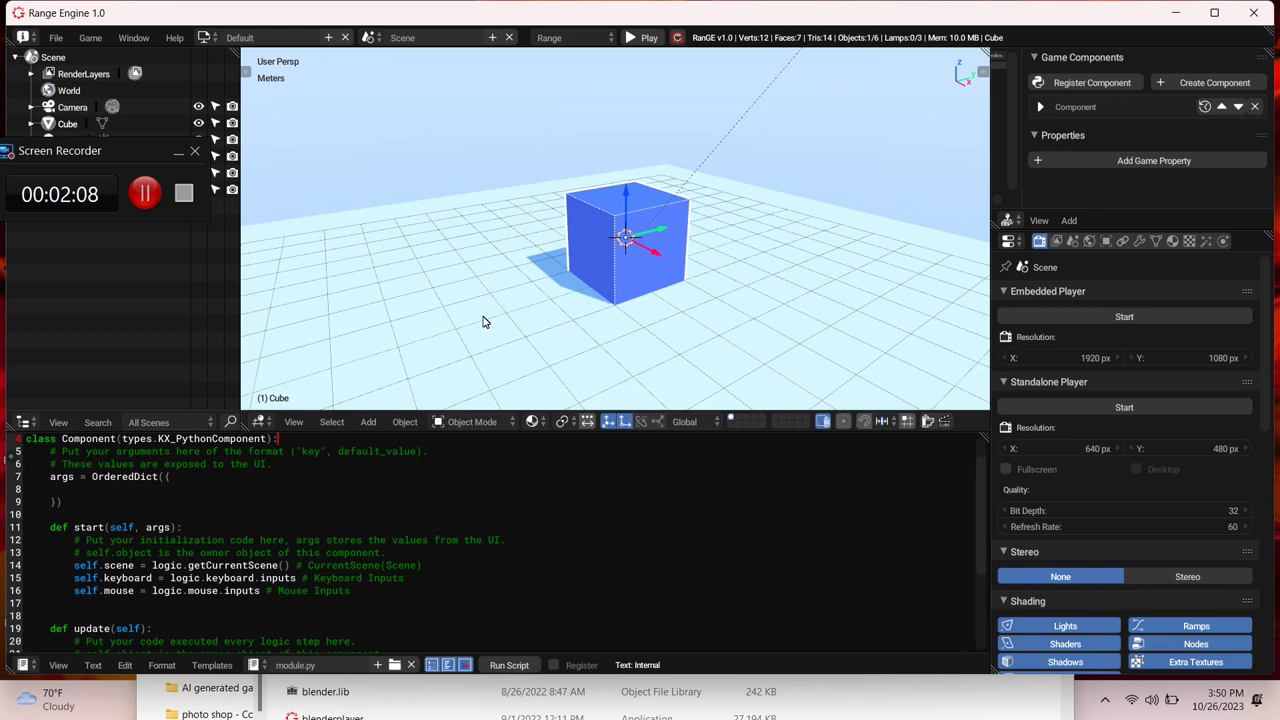
{"action": "left_click", "coordinate": [480, 322]}
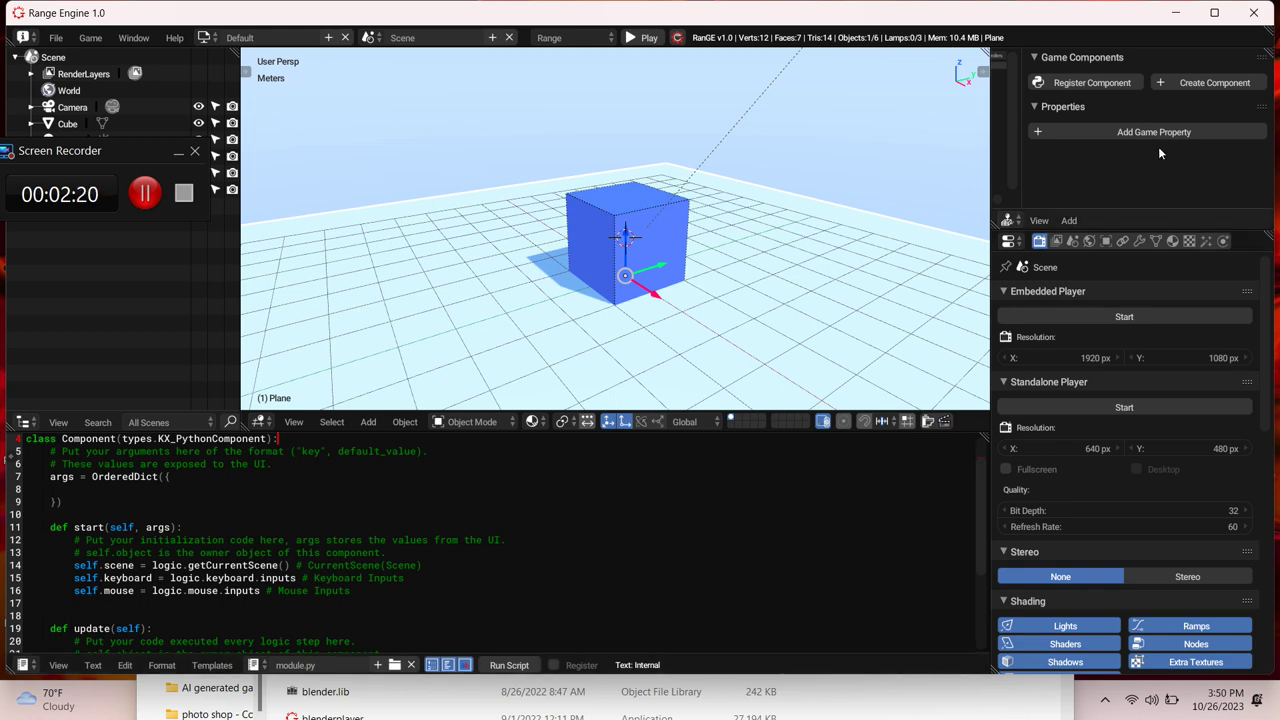
{"action": "left_click", "coordinate": [1088, 242]}
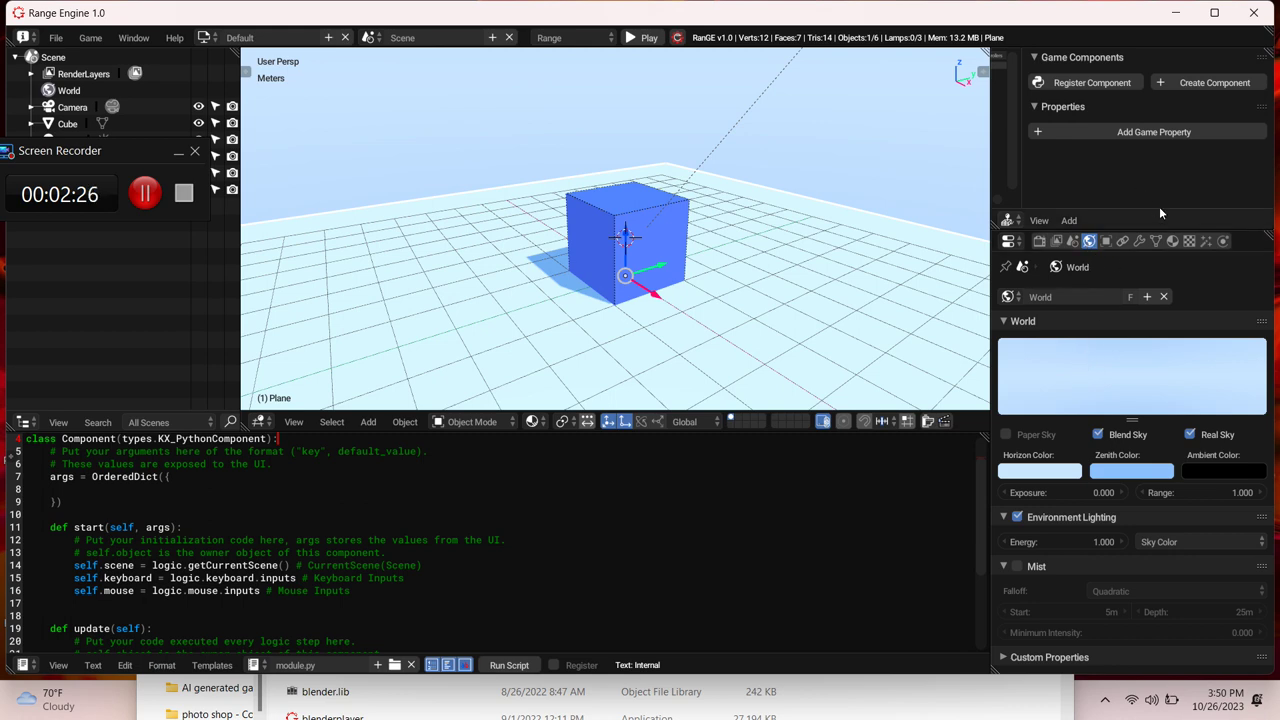
{"action": "left_click", "coordinate": [1173, 243]}
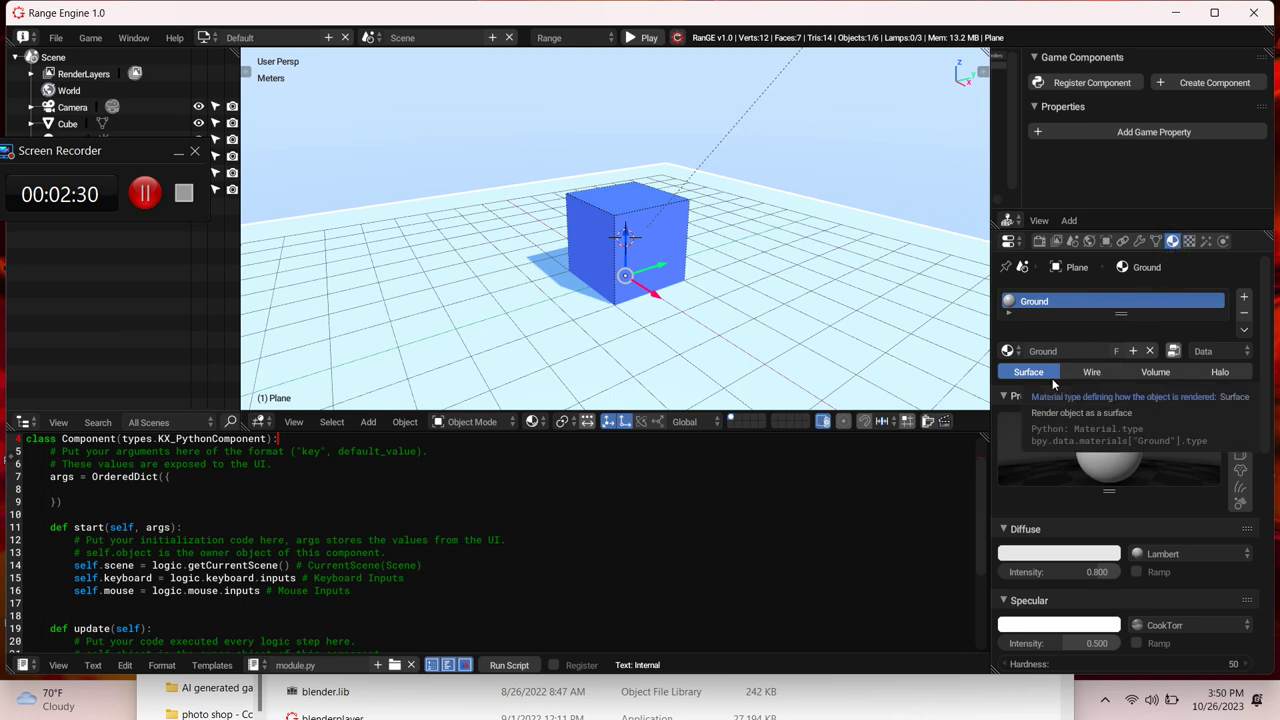
{"action": "left_click", "coordinate": [1043, 555]}
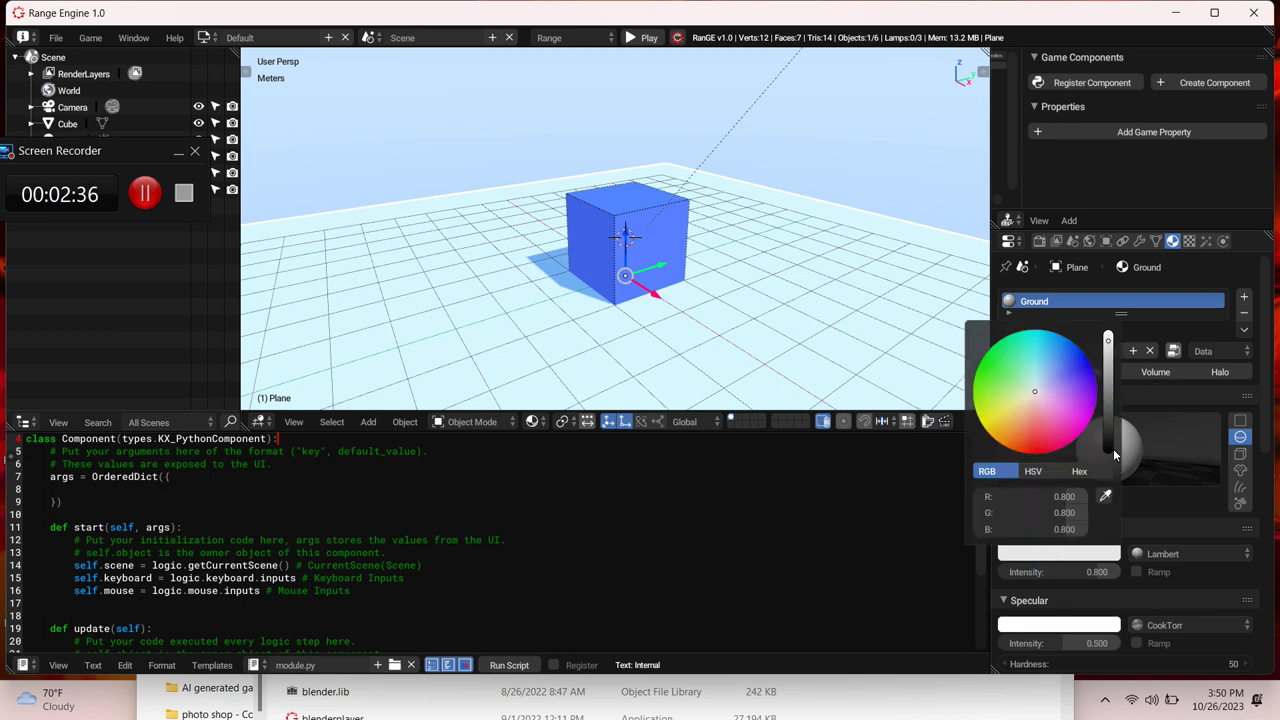
{"action": "left_click_drag", "start_coordinate": [1112, 446], "coordinate": [1113, 452]}
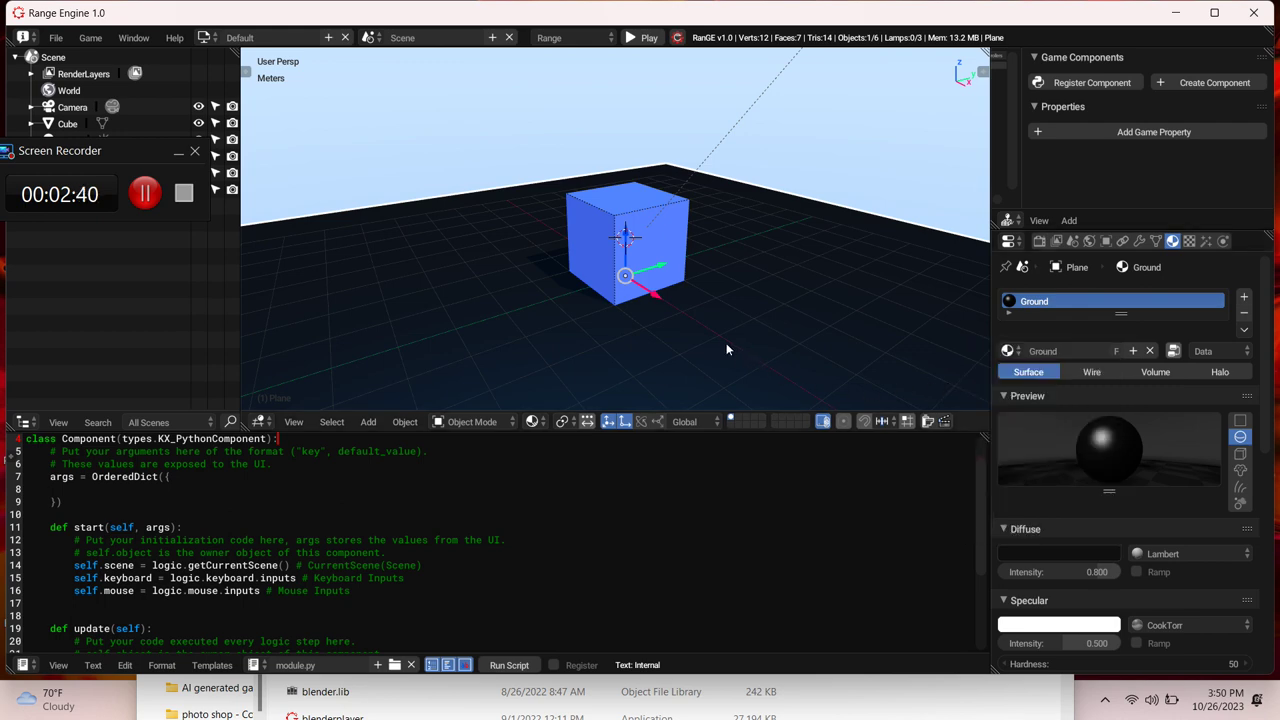
Step: Raise the cube slightly above the ground plane along Z and select all of its faces in Edit Mode
{"action": "right_click", "coordinate": [655, 250]}
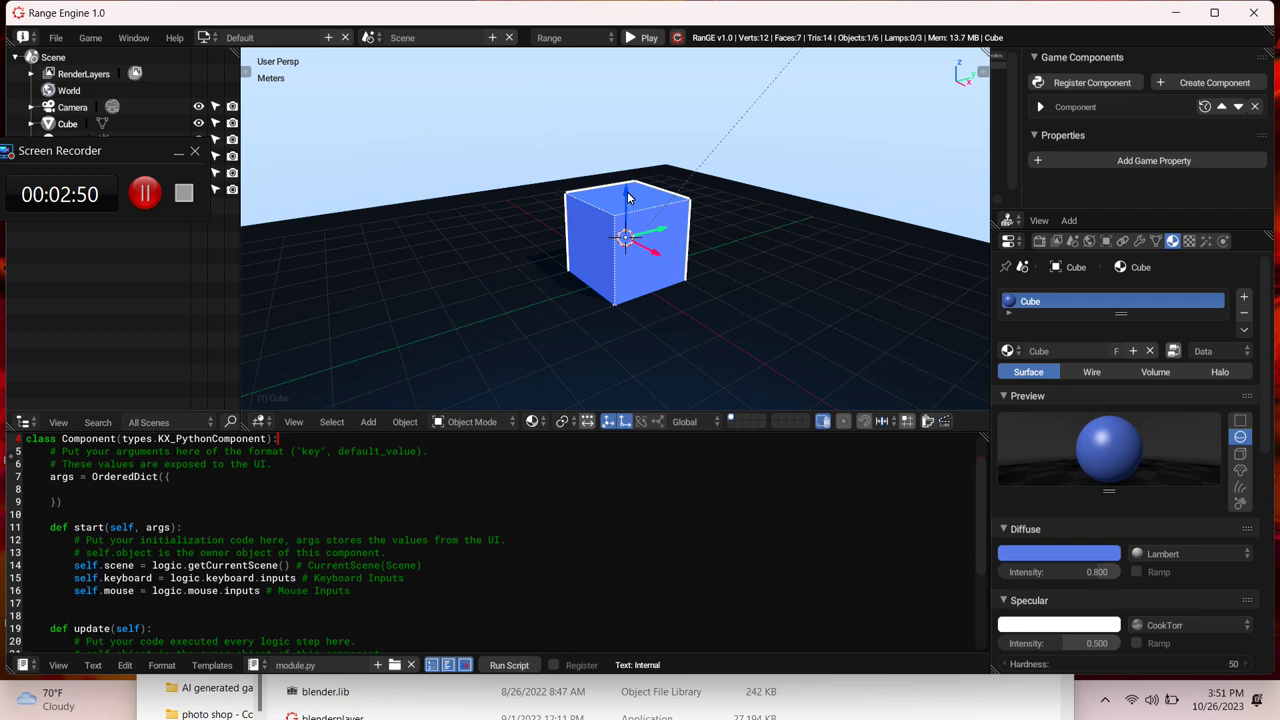
{"action": "left_click_drag", "start_coordinate": [627, 191], "coordinate": [604, 165]}
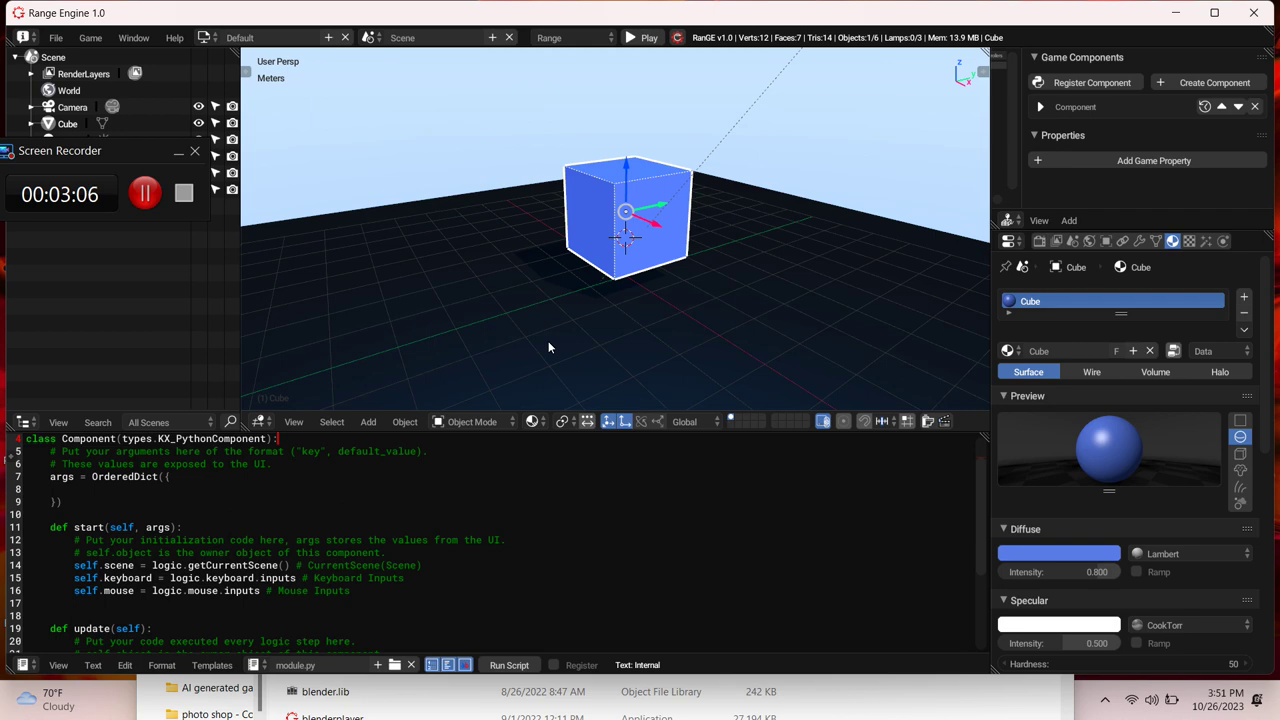
{"action": "key", "text": "Tab"}
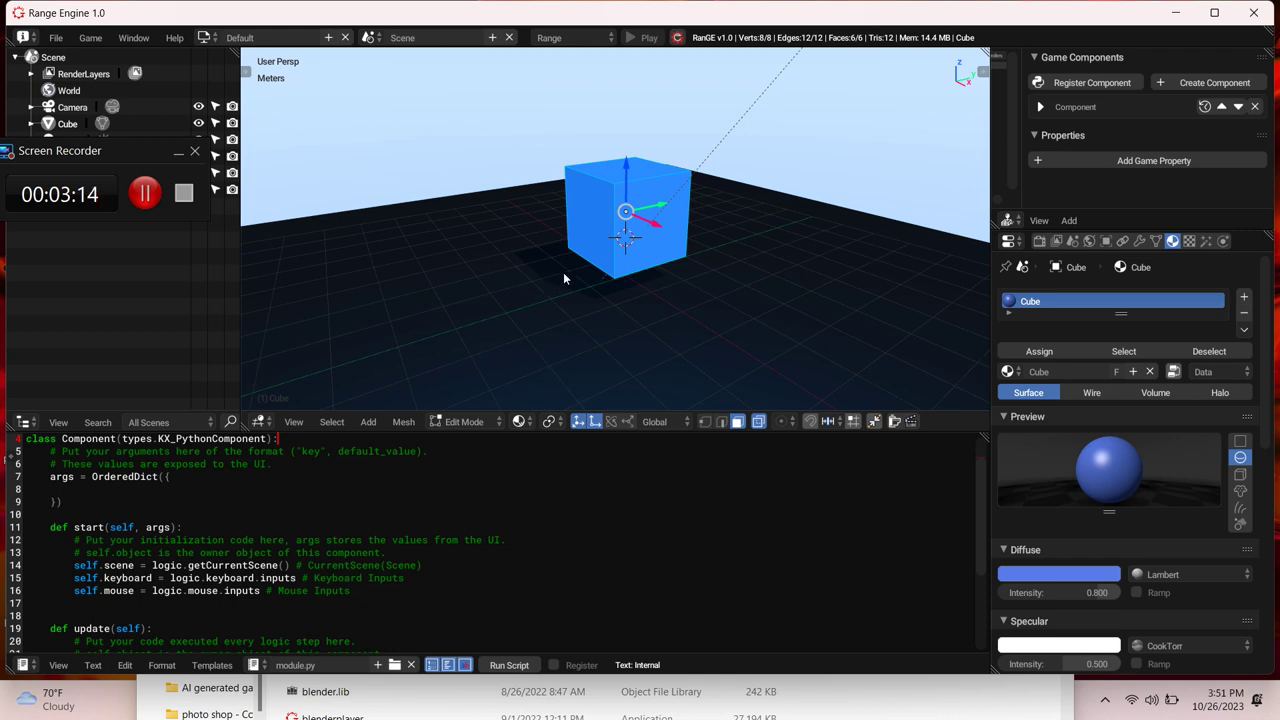
{"action": "left_click", "coordinate": [589, 216]}
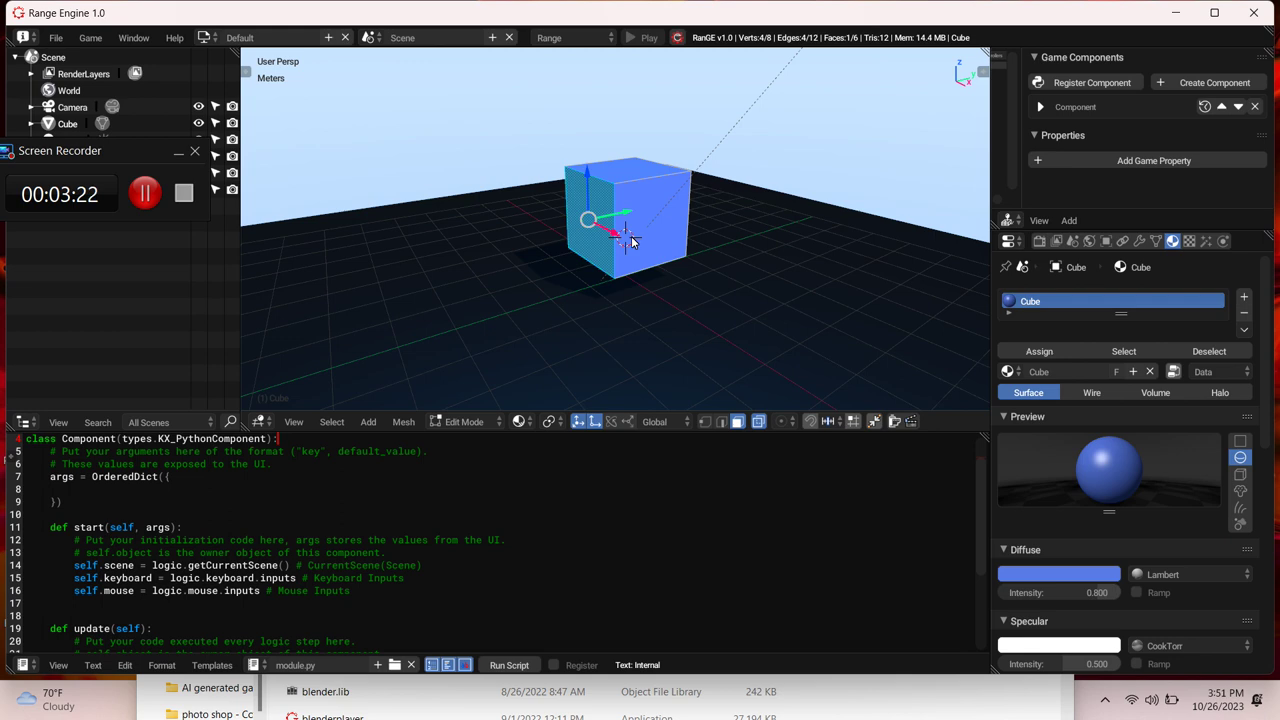
{"action": "key", "text": "a"}
{"action": "key", "text": "a"}
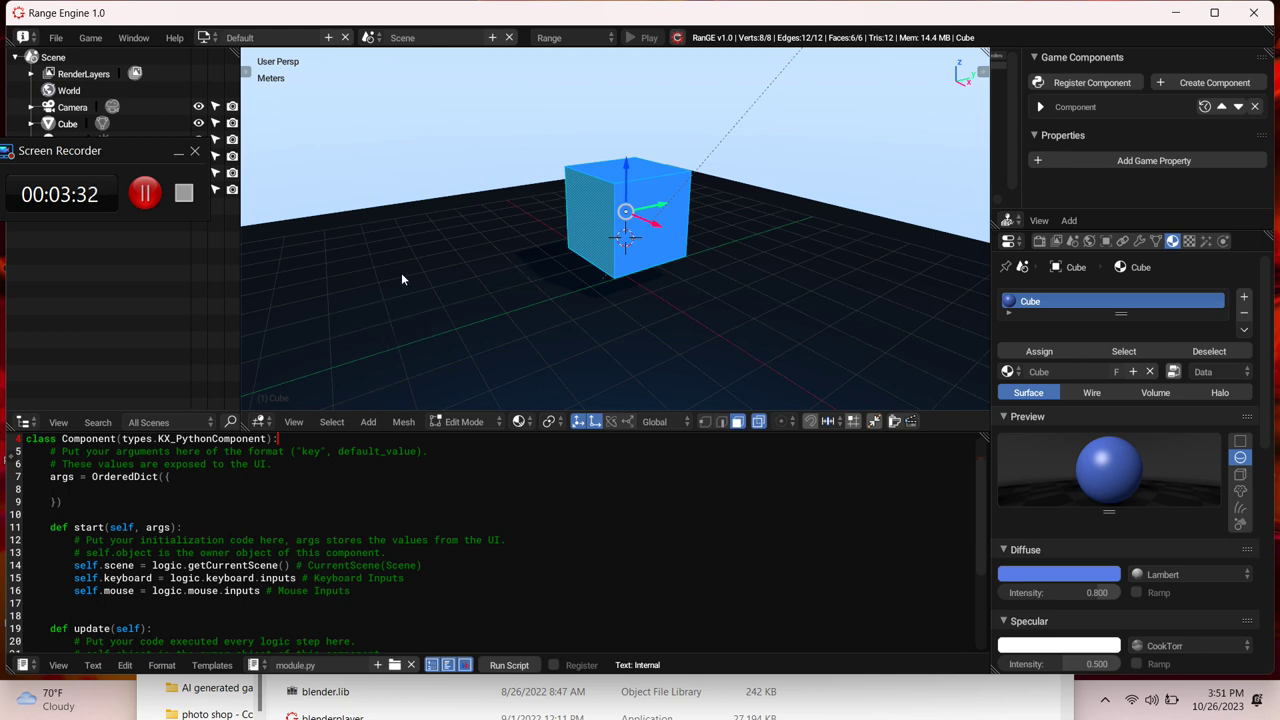
Step: Show the mesh tools and subdivide all faces of the cube twice
{"action": "key", "text": "t"}
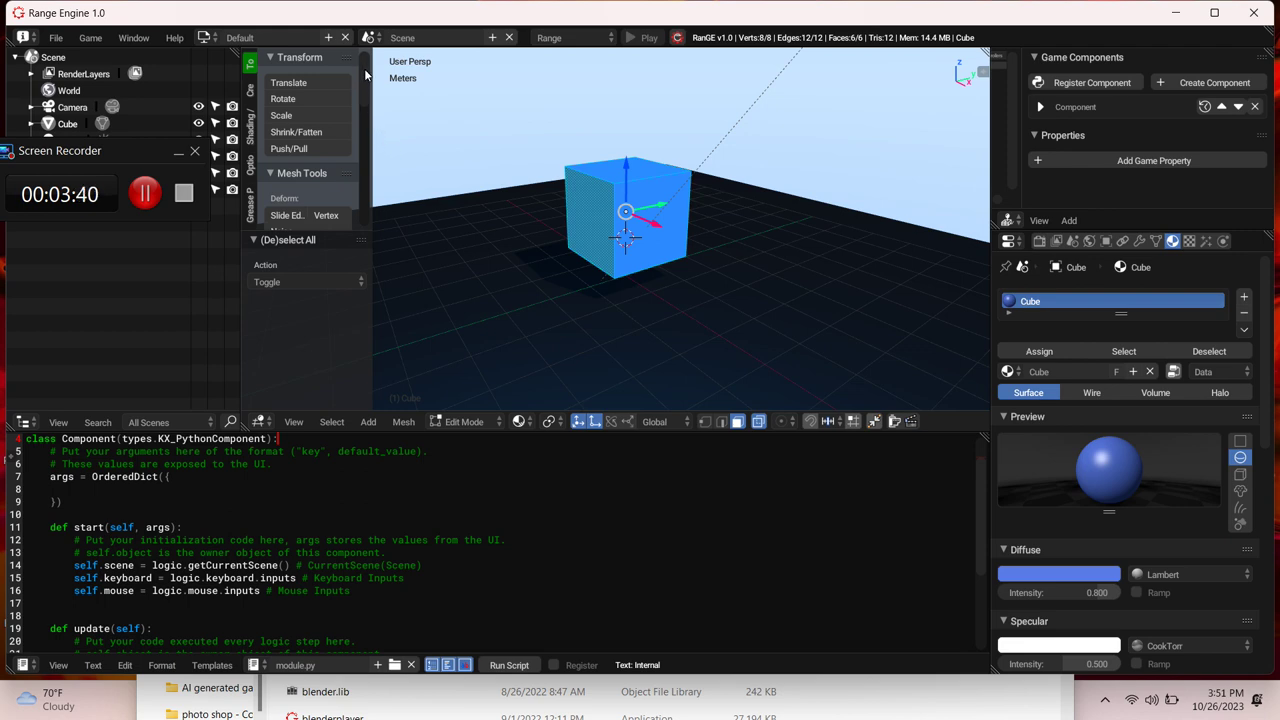
{"action": "scroll", "coordinate": [368, 85], "scroll_direction": "down", "scroll_amount": 3}
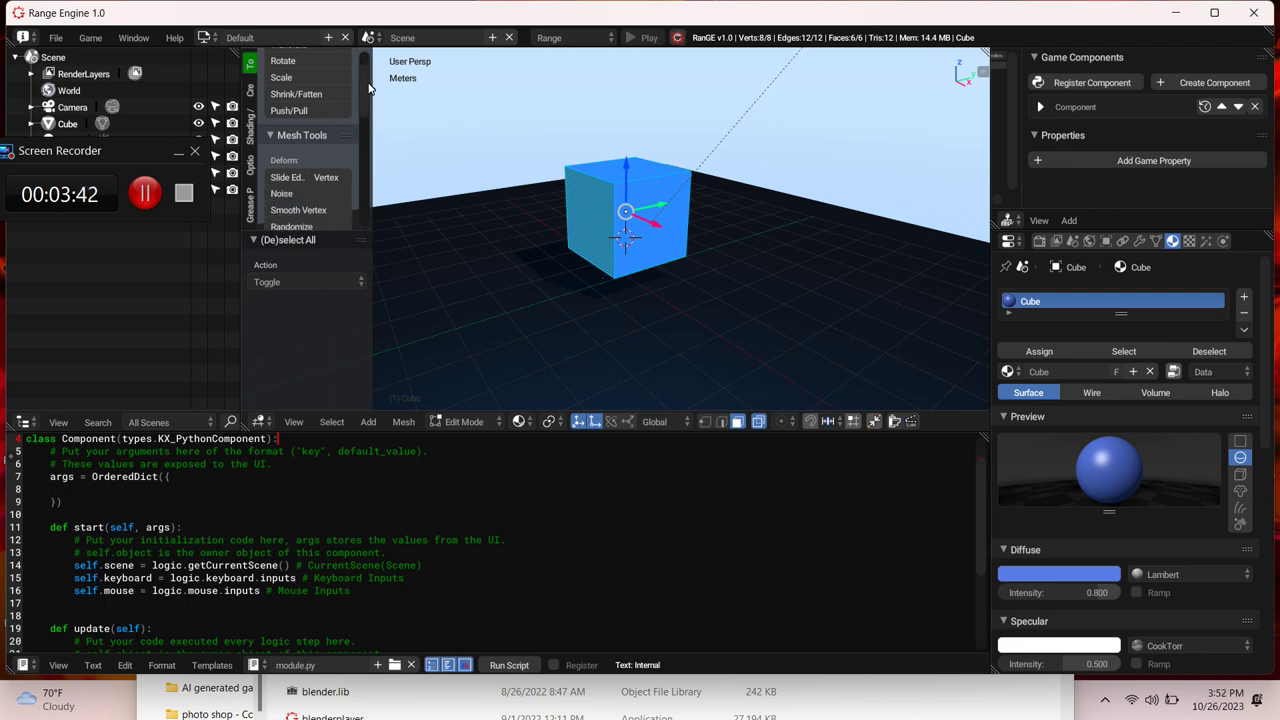
{"action": "scroll", "coordinate": [369, 115], "scroll_direction": "down", "scroll_amount": 5}
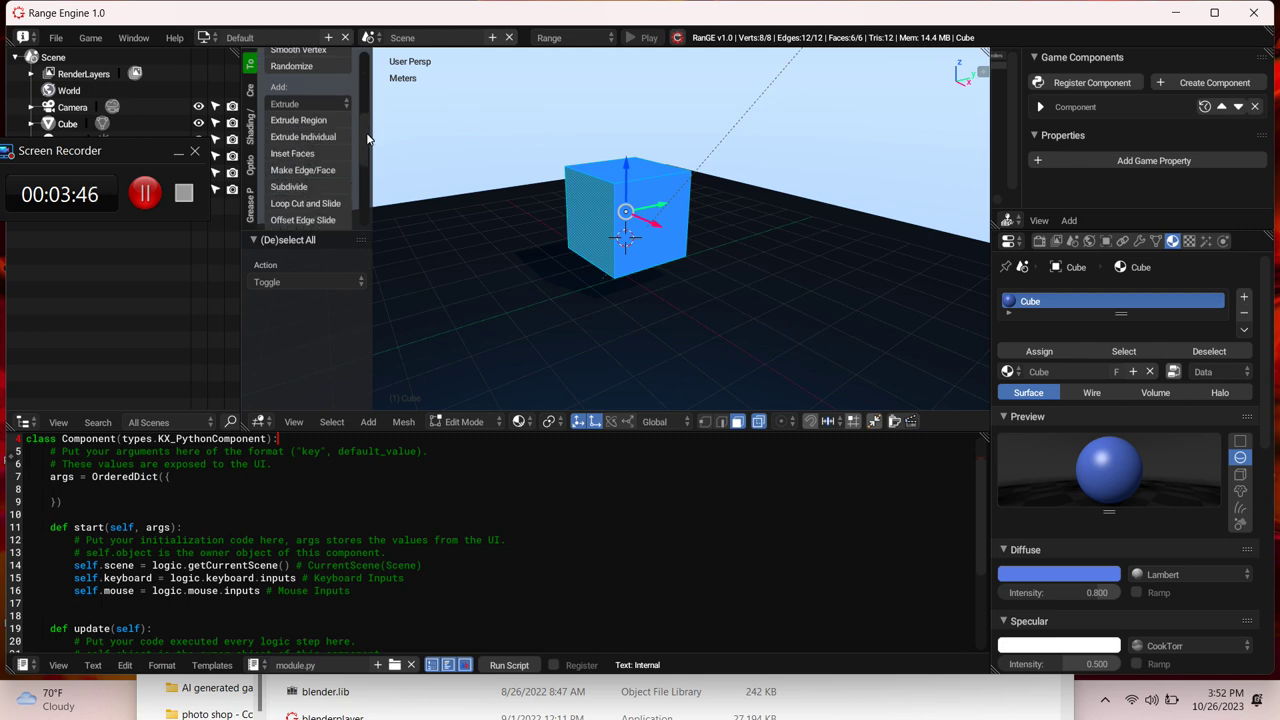
{"action": "scroll", "coordinate": [367, 140], "scroll_direction": "down", "scroll_amount": 3}
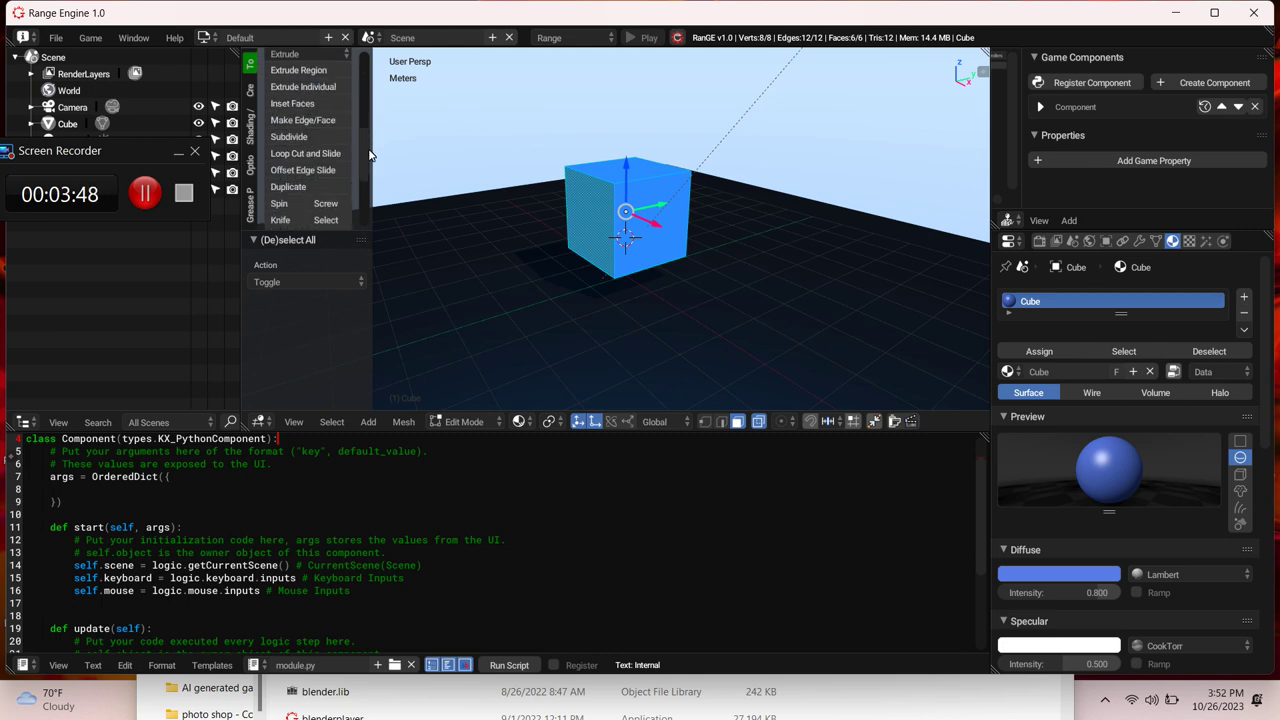
{"action": "left_click", "coordinate": [299, 139]}
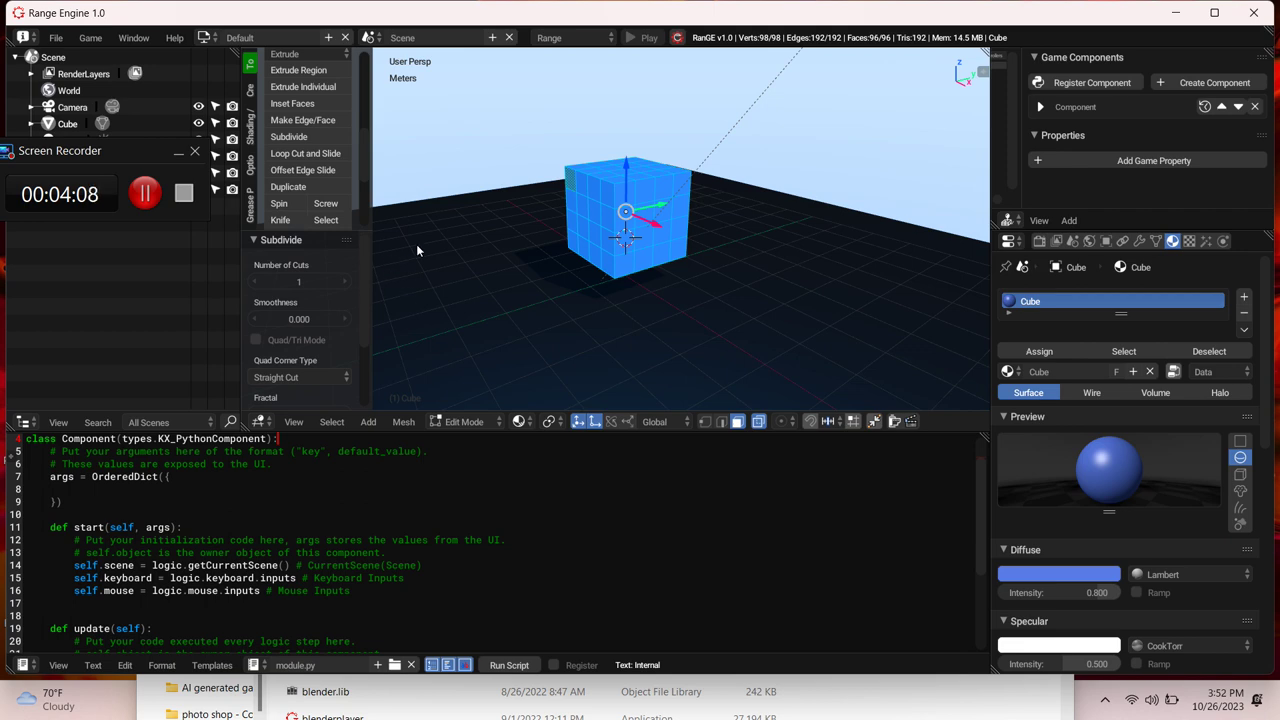
Step: Undo both subdivisions of the cube
{"action": "key", "text": "ctrl+z"}
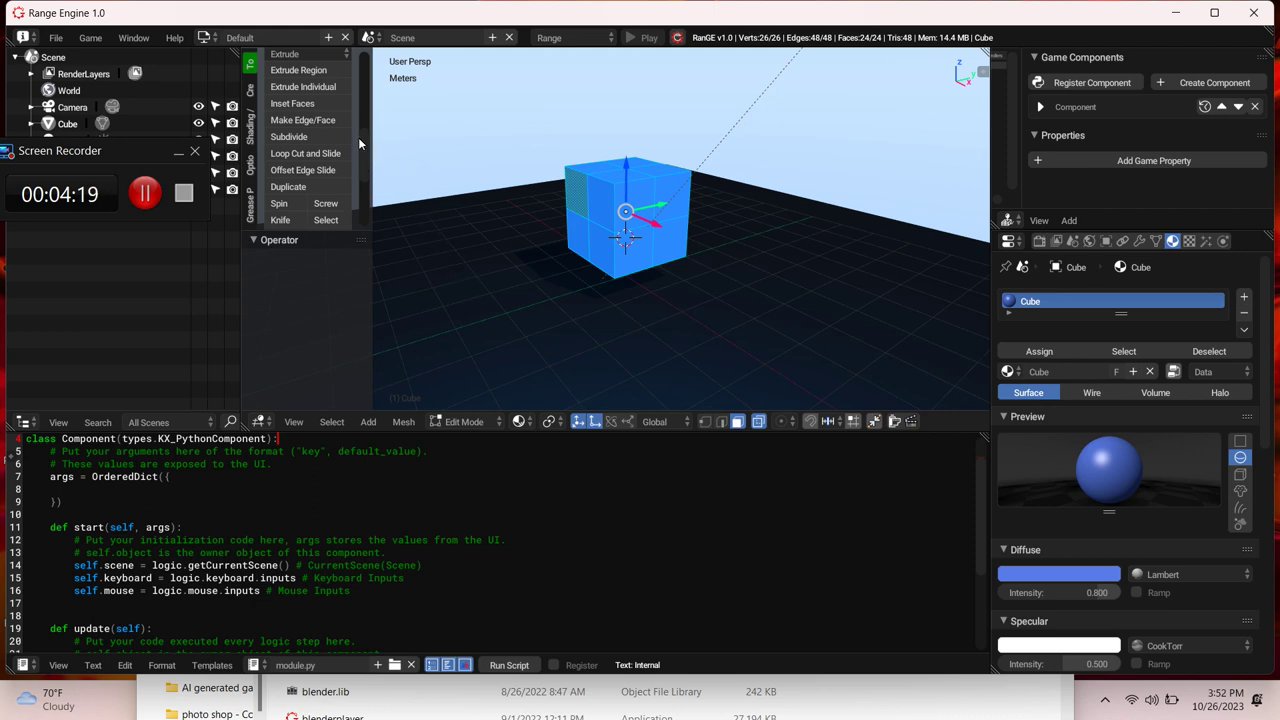
{"action": "left_click_drag", "start_coordinate": [364, 136], "coordinate": [366, 178]}
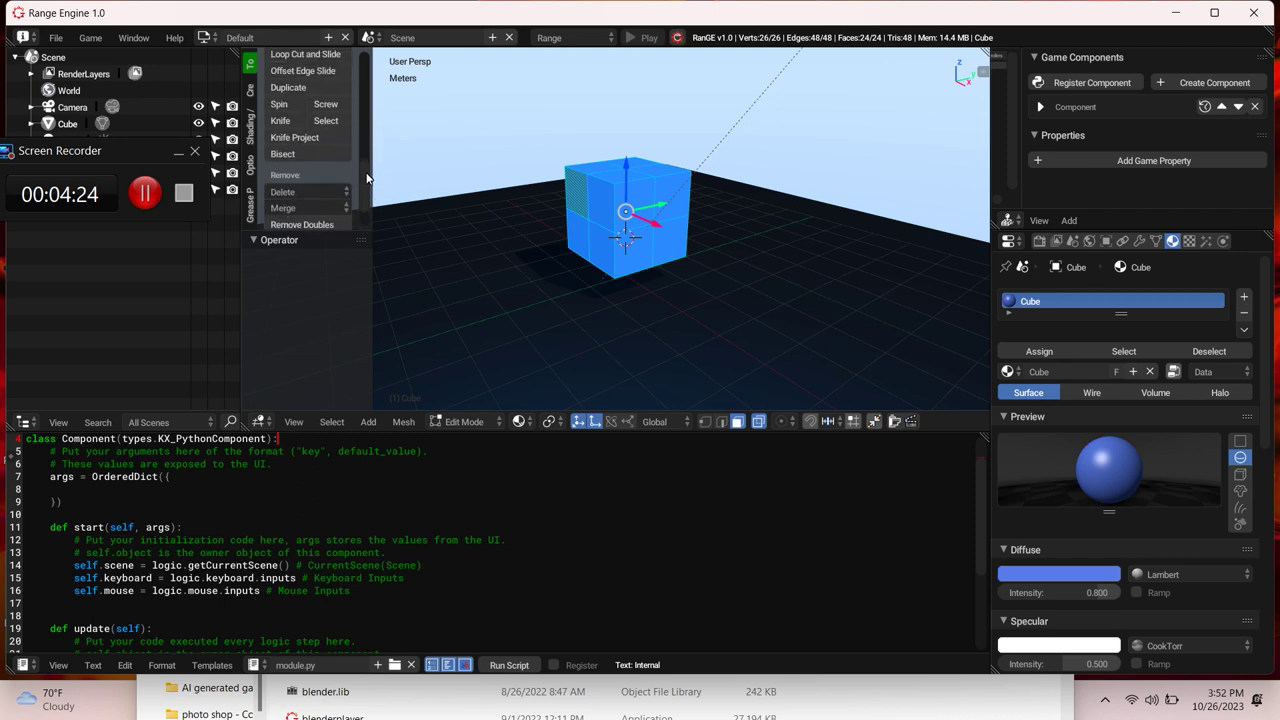
{"action": "left_click", "coordinate": [276, 243]}
{"action": "left_click", "coordinate": [276, 243]}
{"action": "left_click", "coordinate": [276, 243]}
{"action": "left_click", "coordinate": [276, 243]}
{"action": "key", "text": "ctrl+z"}
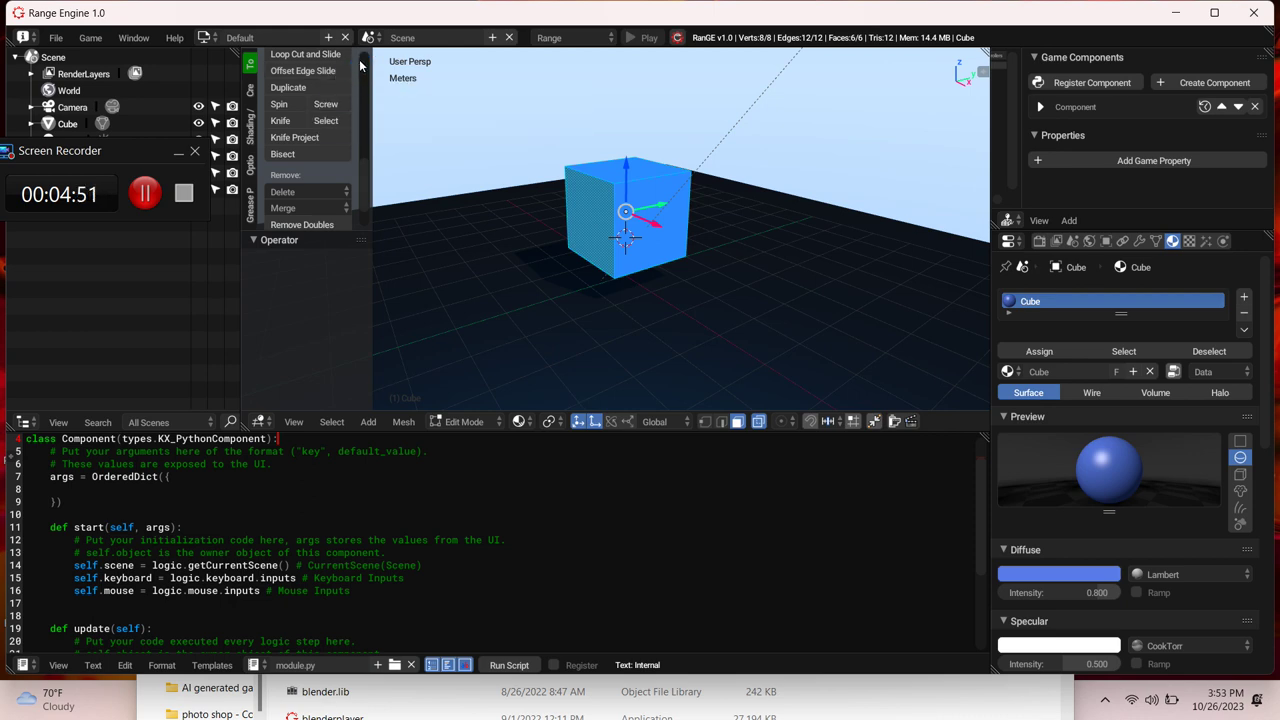
{"action": "scroll", "coordinate": [366, 50], "scroll_direction": "up", "scroll_amount": 5}
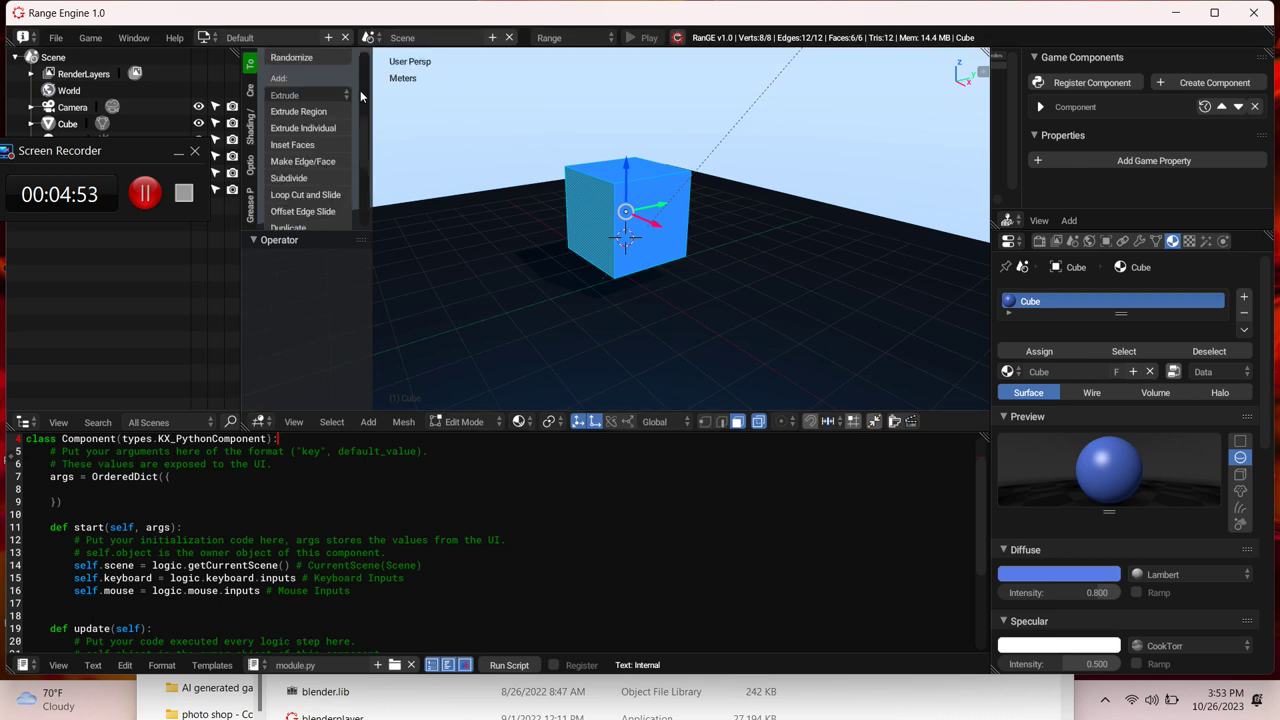
Step: Subdivide all faces of the cube with the number of cuts set to 2
{"action": "left_click", "coordinate": [340, 180]}
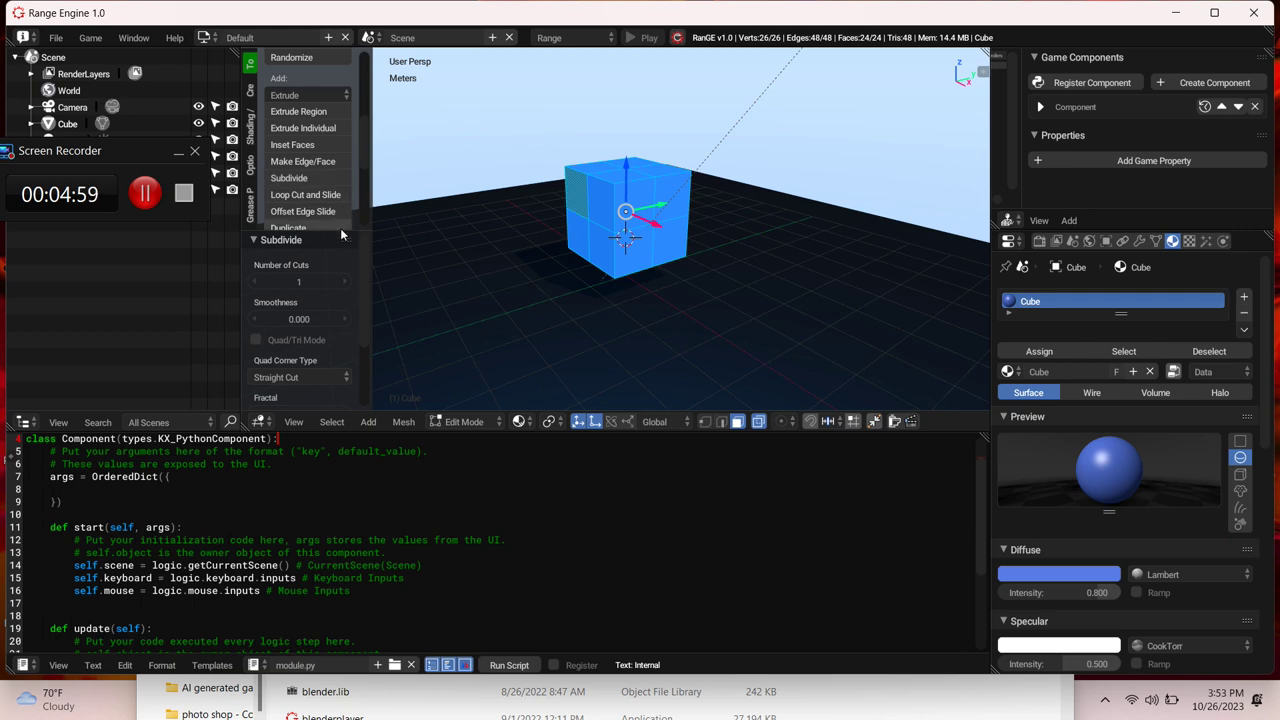
{"action": "left_click", "coordinate": [341, 281]}
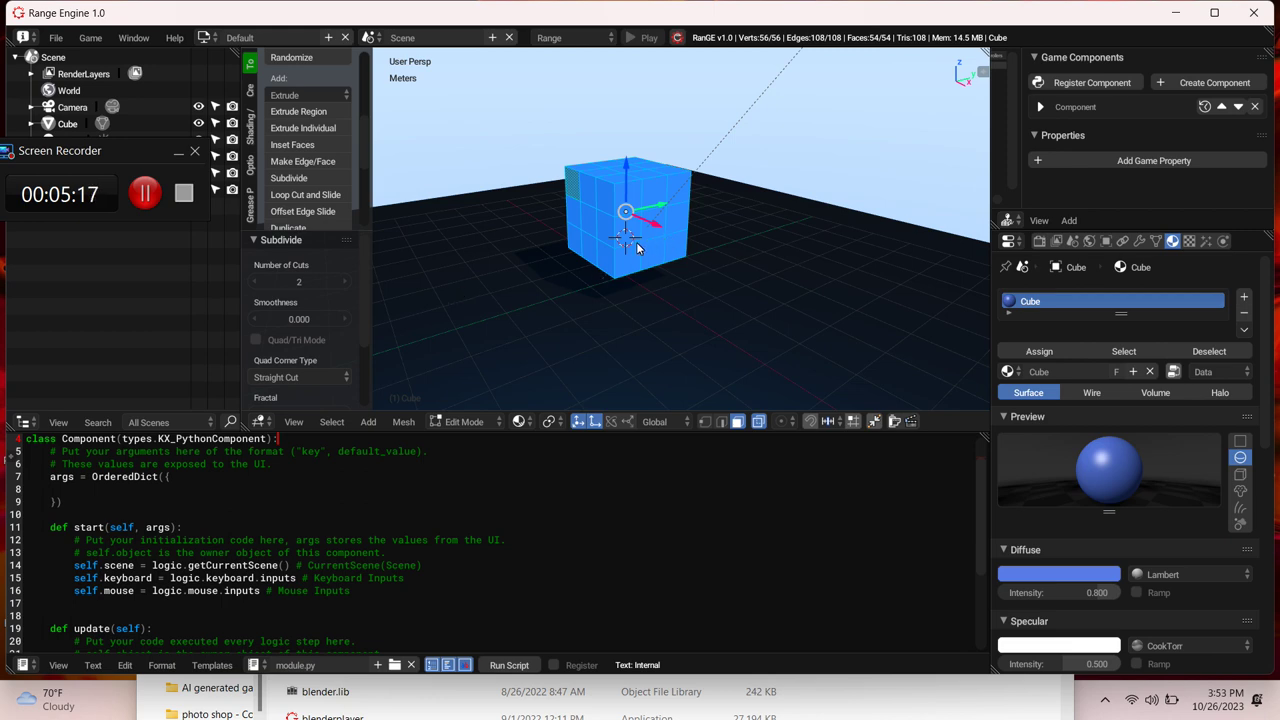
Step: Select the centre faces of two adjacent sides of the cube and extend the selection along the shortest path to a third side's centre face
{"action": "left_click", "coordinate": [588, 229]}
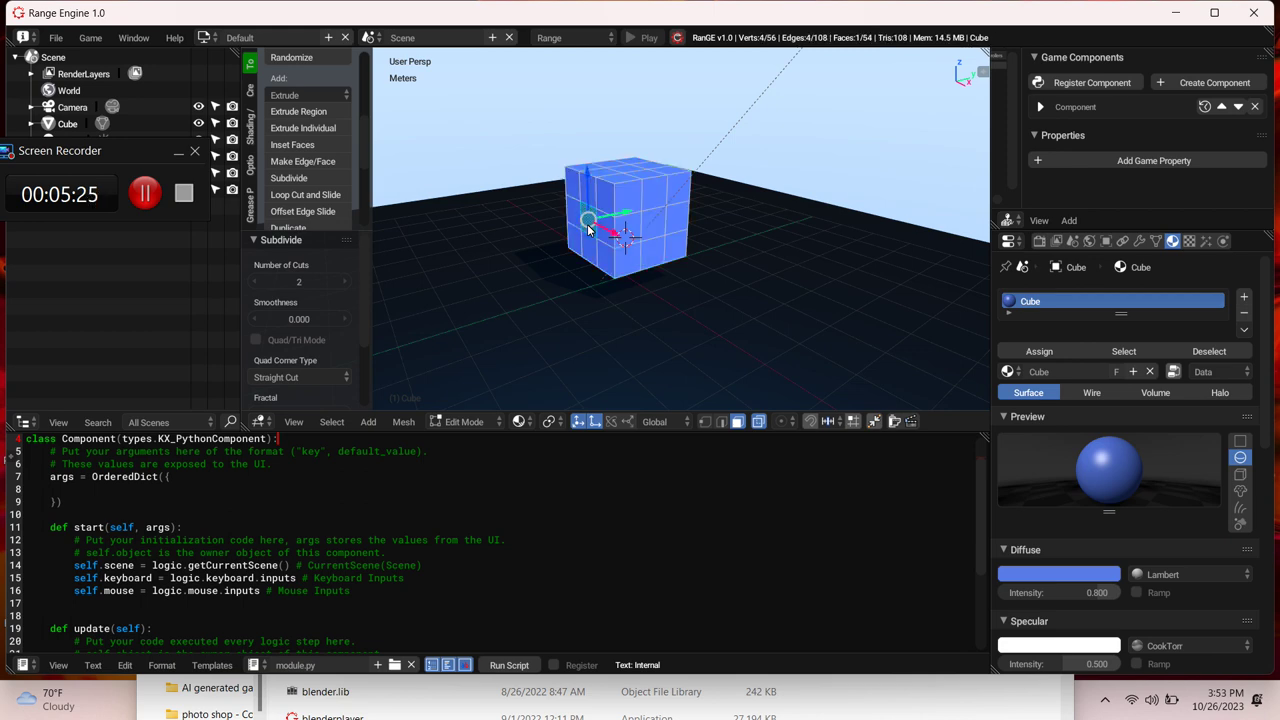
{"action": "left_click", "coordinate": [650, 230], "text": "shift"}
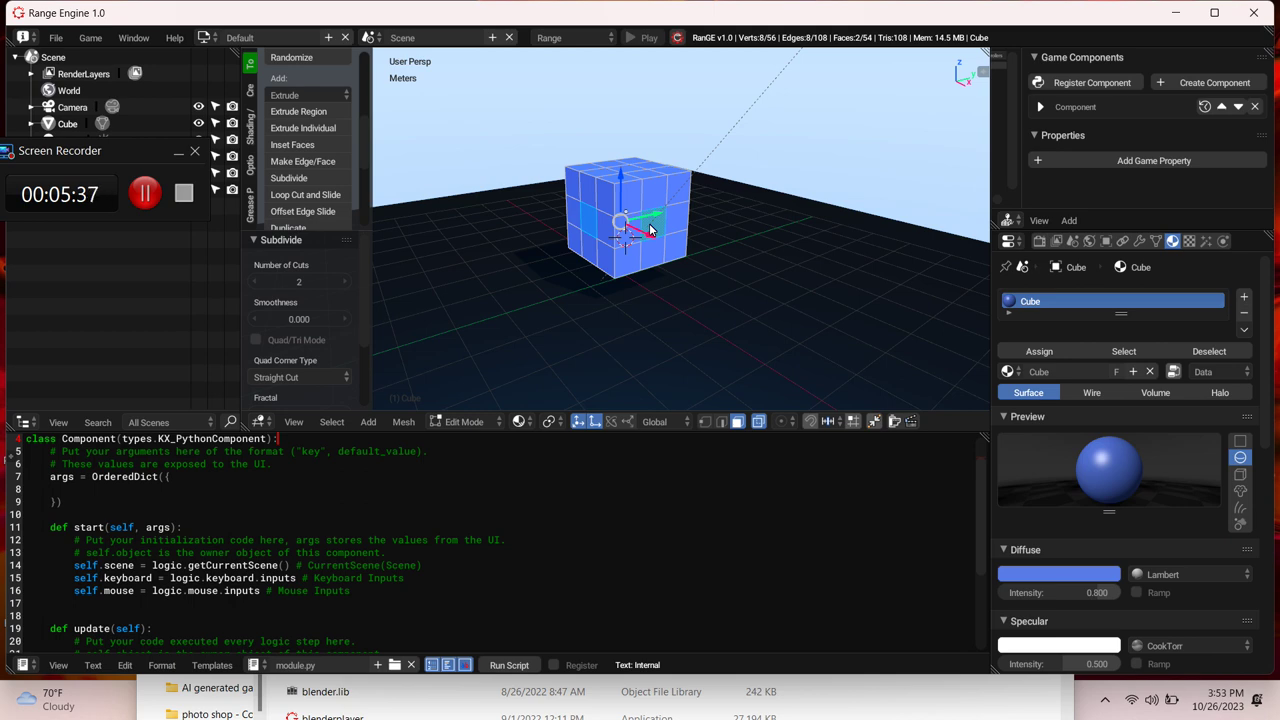
{"action": "key", "text": "KP_6"}
{"action": "key", "text": "KP_6"}
{"action": "key", "text": "KP_6"}
{"action": "key", "text": "KP_6"}
{"action": "key", "text": "KP_6"}
{"action": "key", "text": "KP_6"}
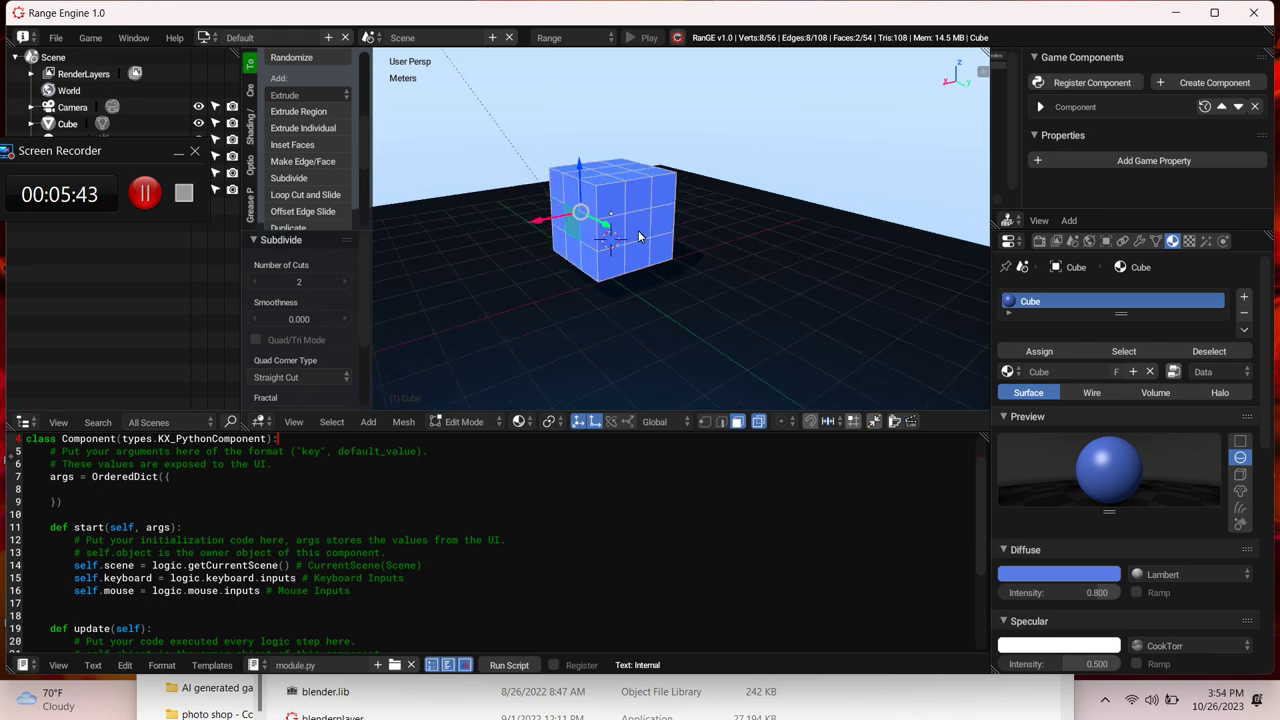
{"action": "left_click", "coordinate": [637, 236], "text": "ctrl"}
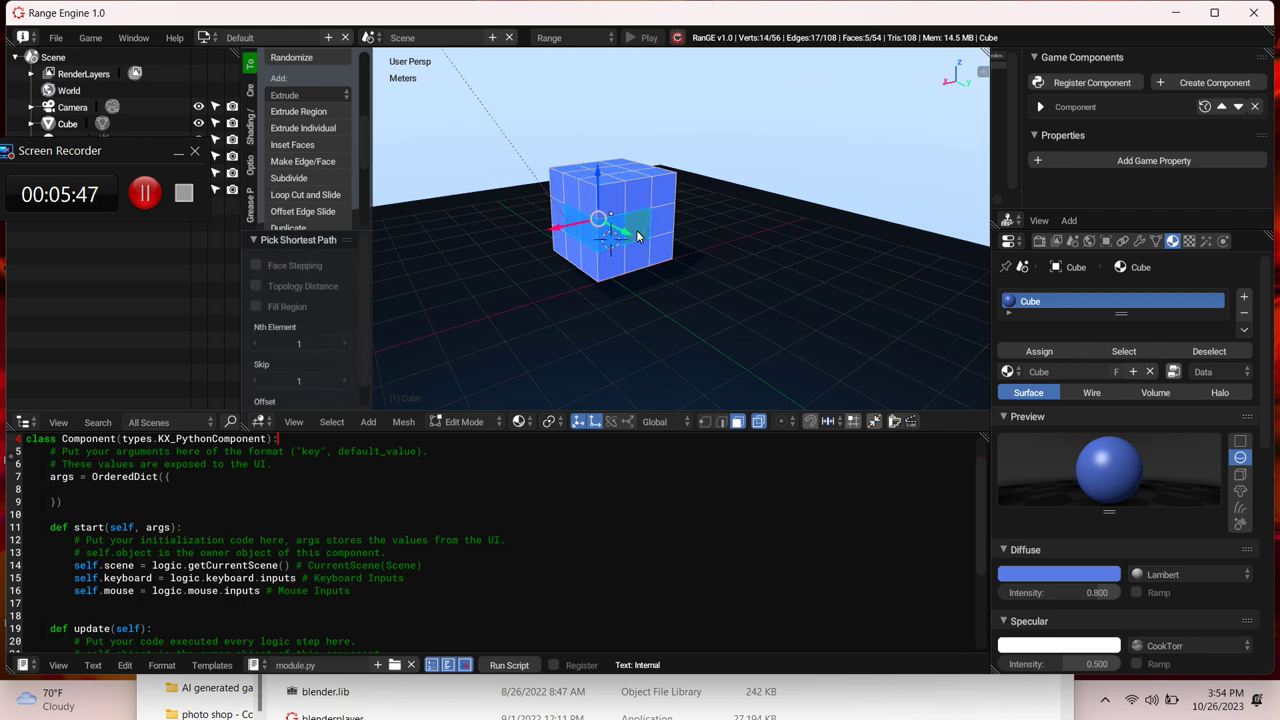
Step: Extend the shortest-path face selection to the centre face of the remaining side and on to the centre of the cube's top
{"action": "mouse_move", "coordinate": [636, 236]}
{"action": "middle_mouse_down"}
{"action": "mouse_move", "coordinate": [600, 238]}
{"action": "mouse_move", "coordinate": [638, 236]}
{"action": "middle_mouse_up"}
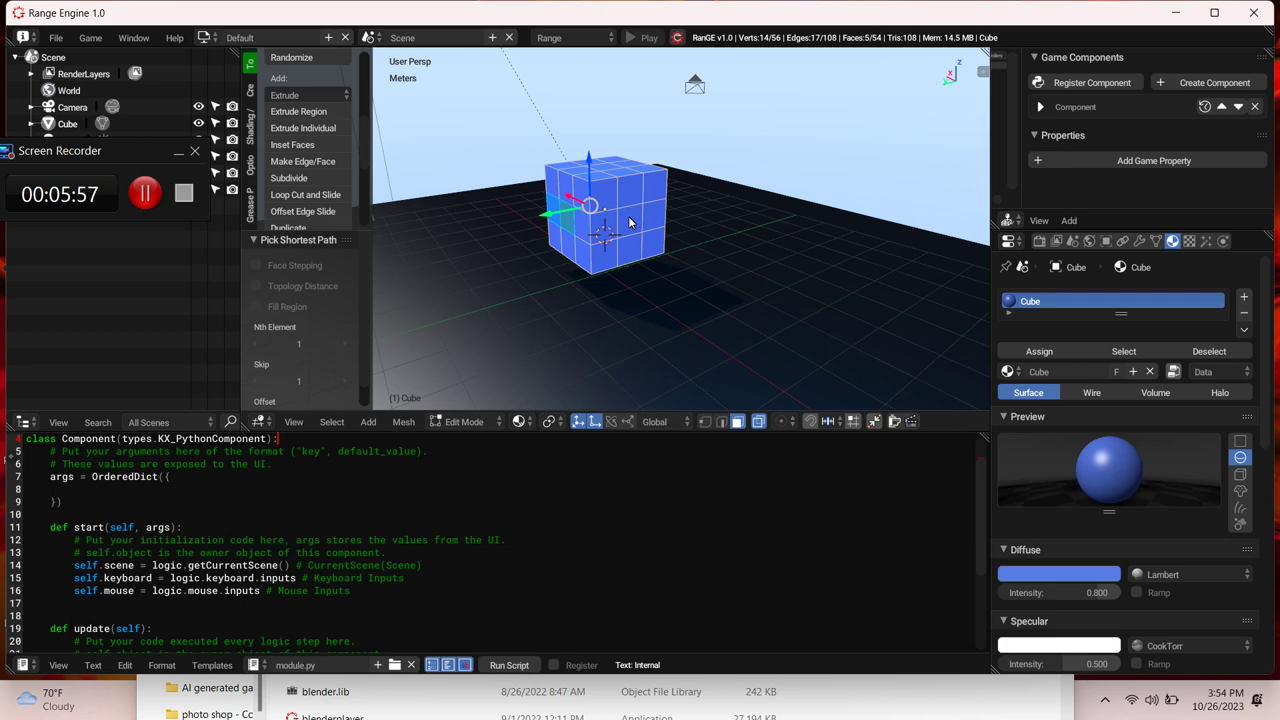
{"action": "left_click", "coordinate": [630, 220], "text": "ctrl"}
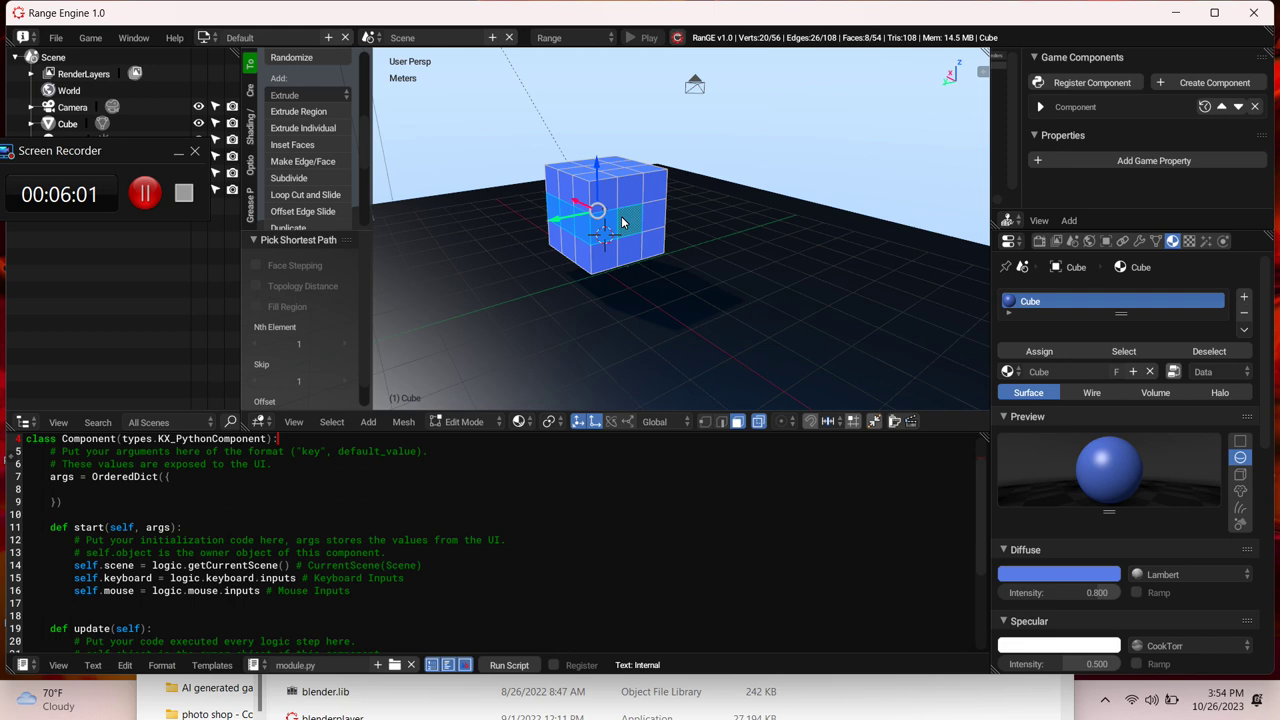
{"action": "key", "text": "KP_2"}
{"action": "key", "text": "KP_2"}
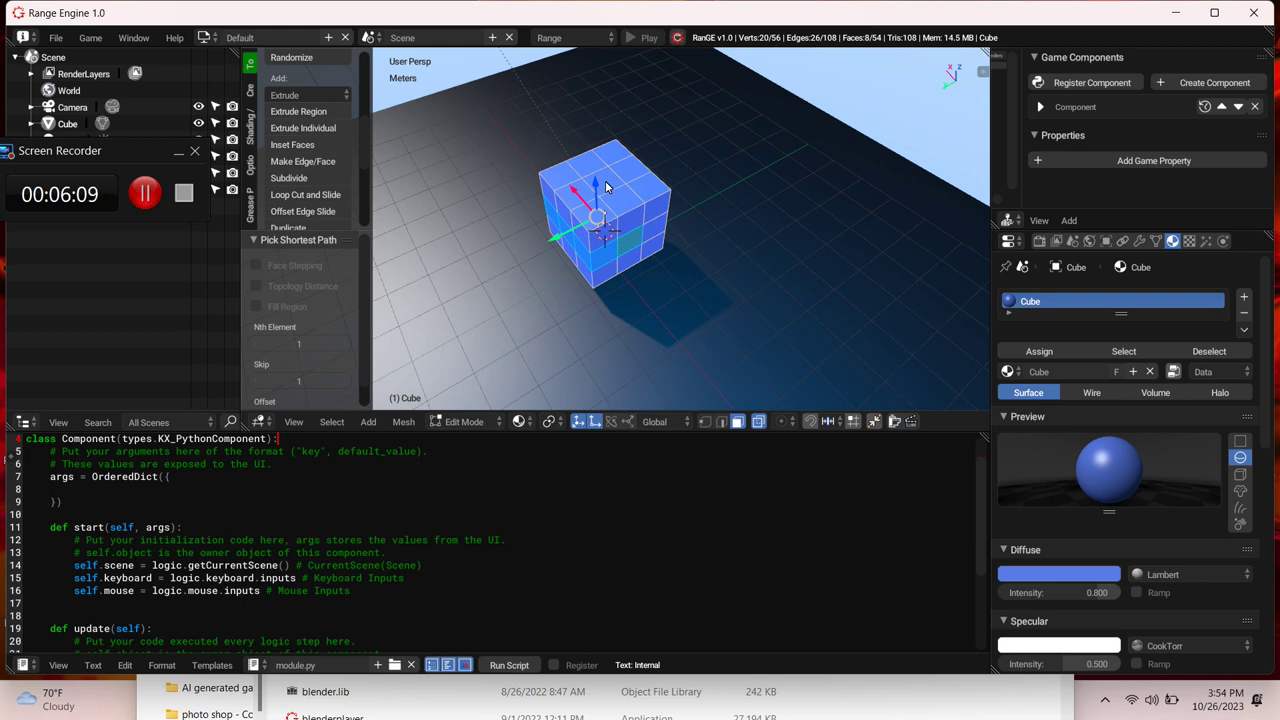
{"action": "left_click", "coordinate": [605, 187], "text": "ctrl"}
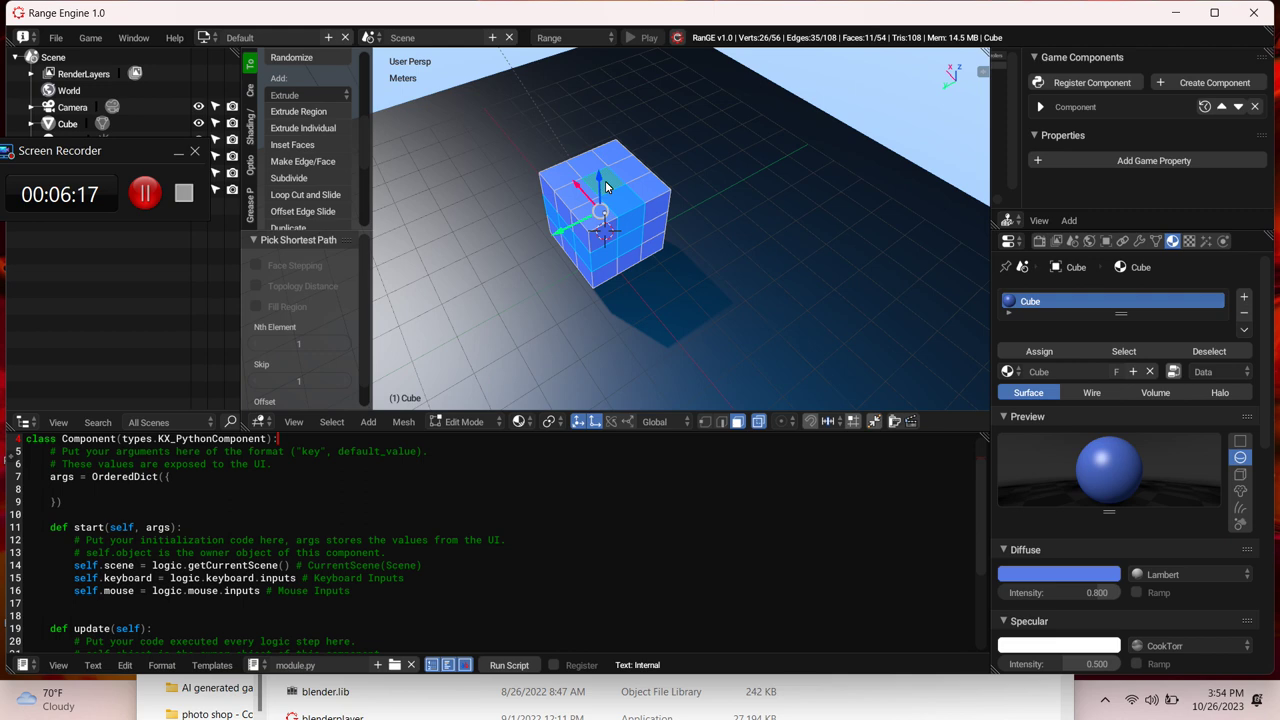
{"action": "key", "text": "KP_6"}
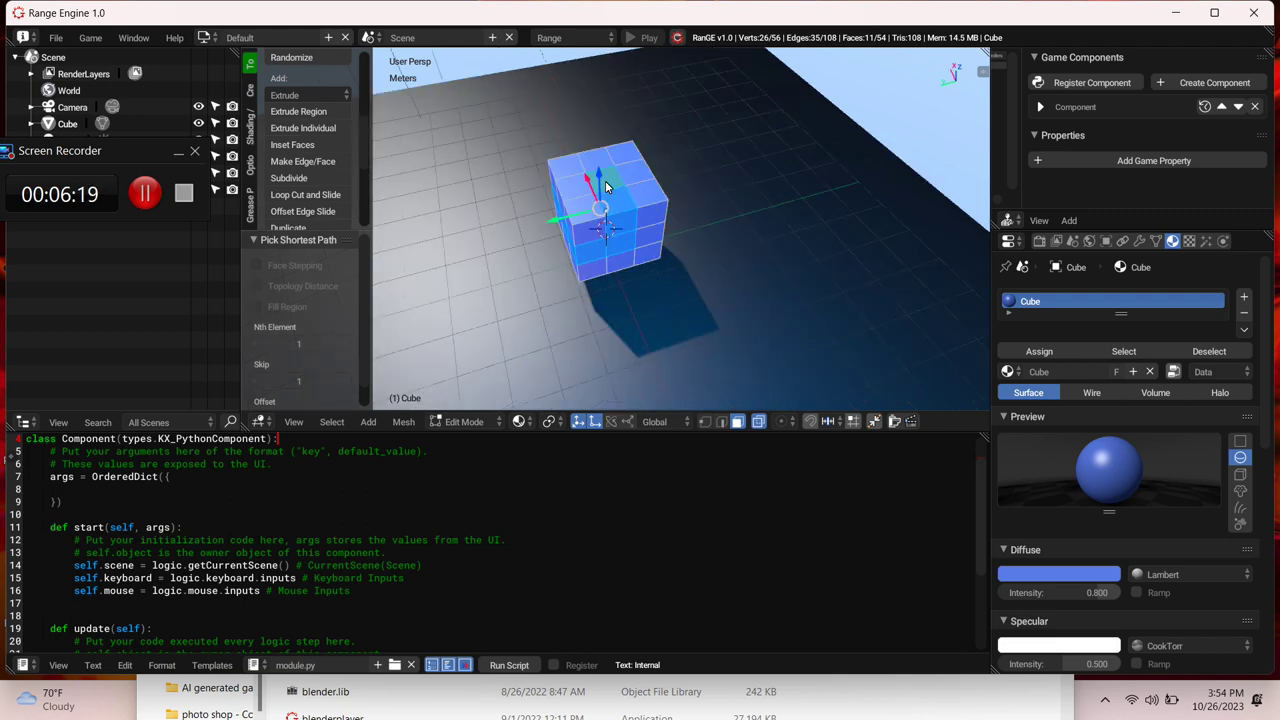
{"action": "key", "text": "KP_8"}
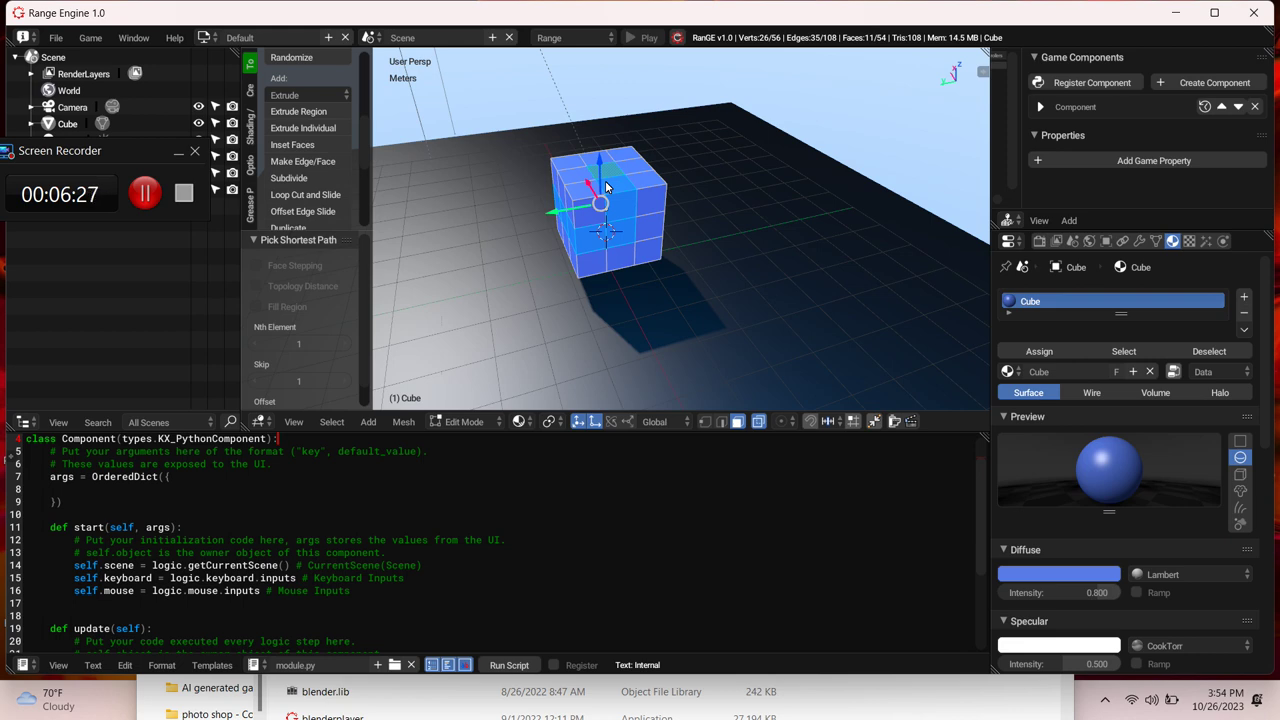
Step: Undo the last two shortest-path extensions of the face selection
{"action": "key", "text": "ctrl+z"}
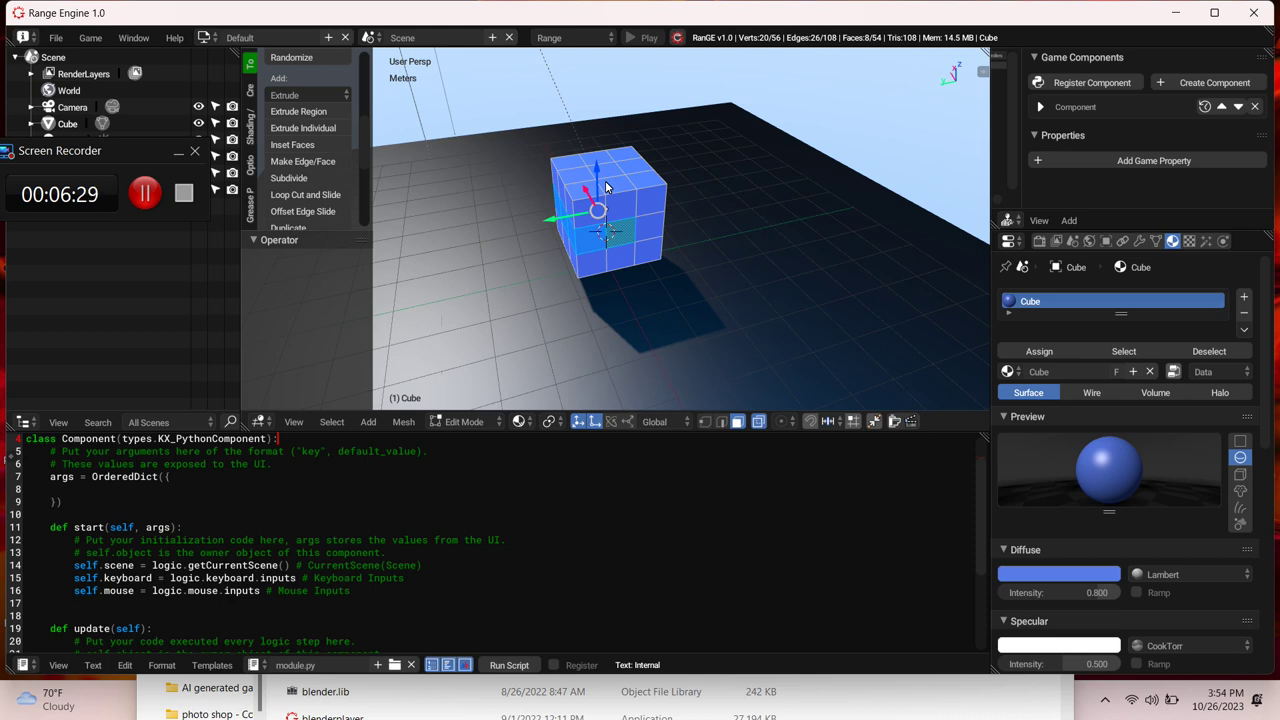
{"action": "key", "text": "ctrl+z"}
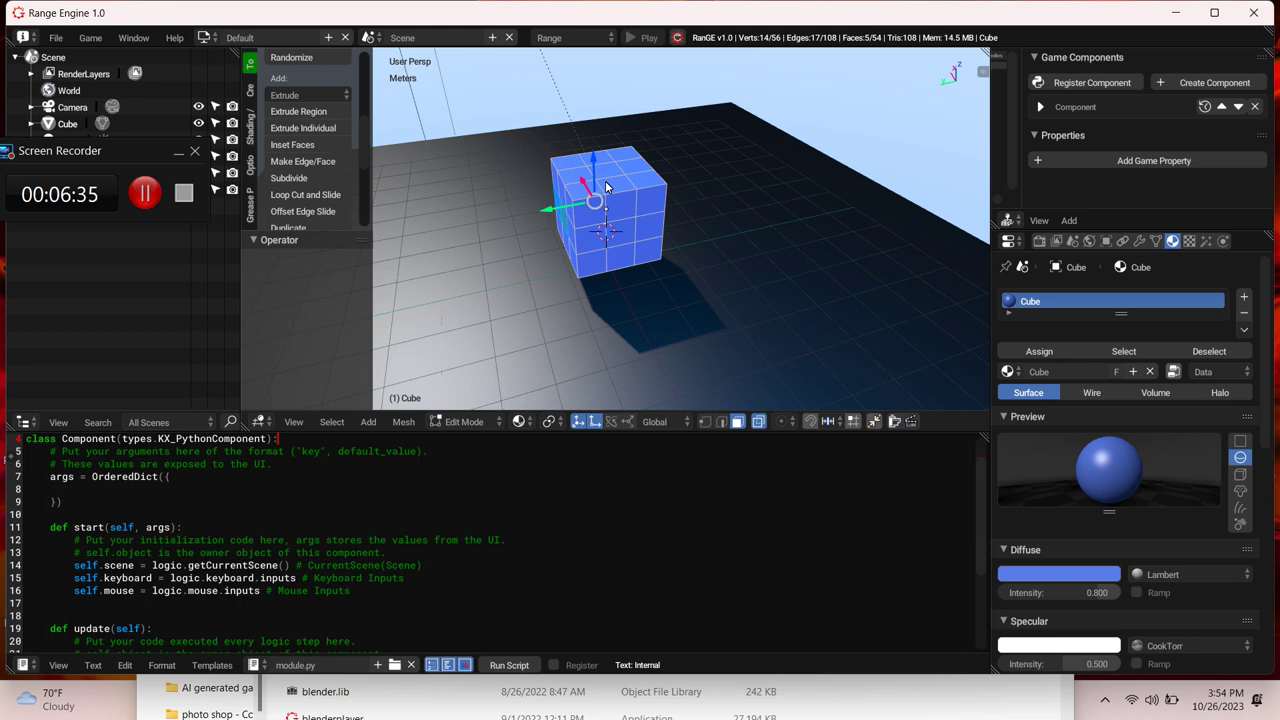
{"action": "key", "text": "KP_6"}
{"action": "key", "text": "KP_6"}
{"action": "key", "text": "KP_6"}
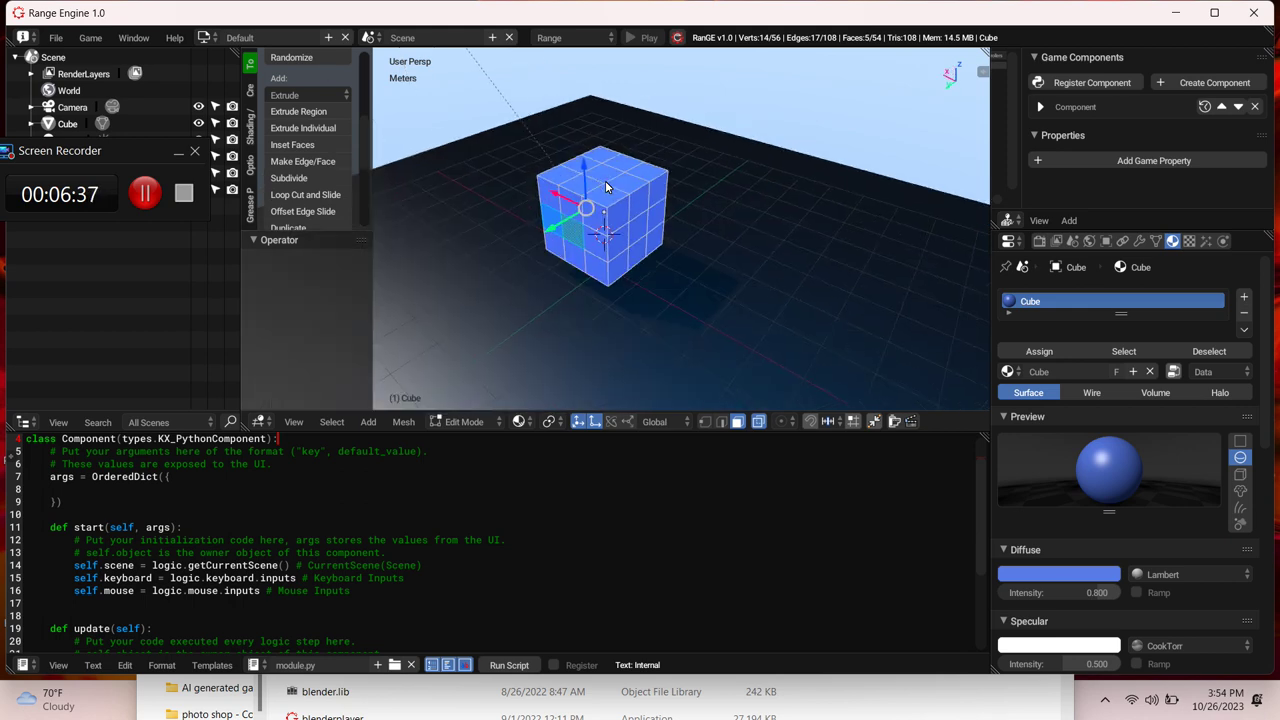
{"action": "key", "text": "KP_6"}
{"action": "key", "text": "KP_6"}
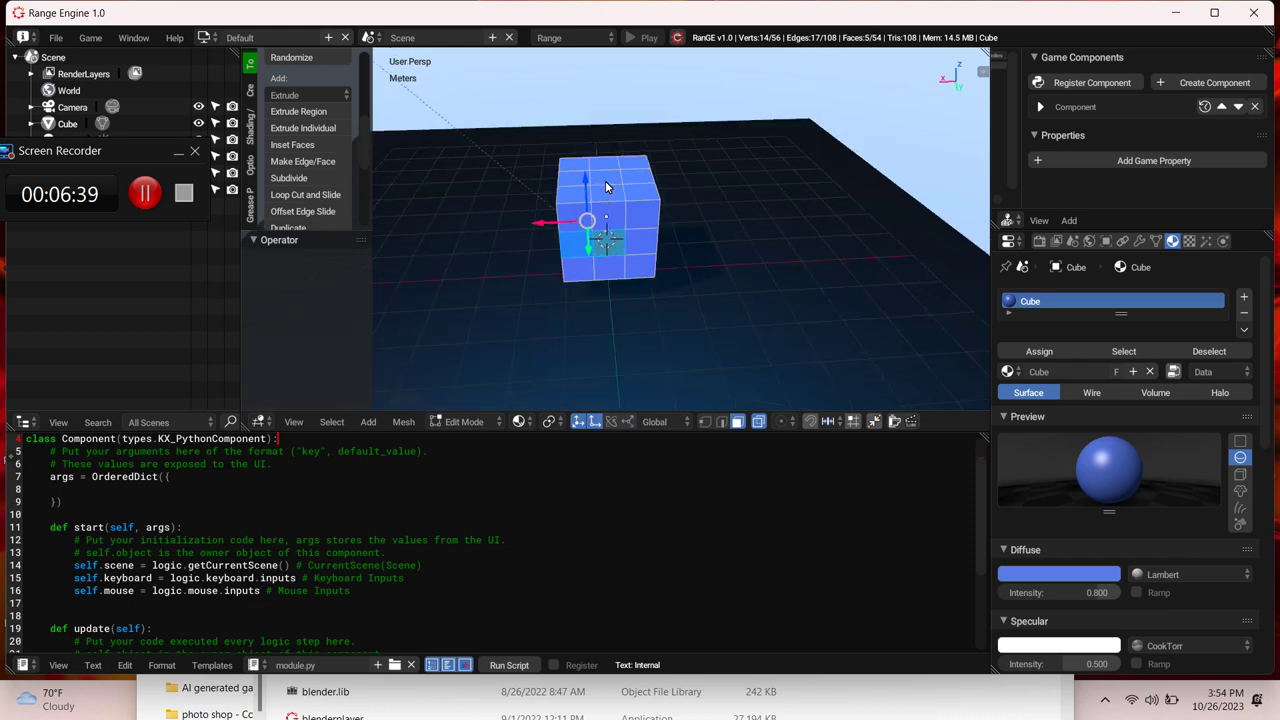
Step: Select only one side's centre face and pick the shortest path with Fill Region to the adjacent side's centre face
{"action": "right_click", "coordinate": [612, 248]}
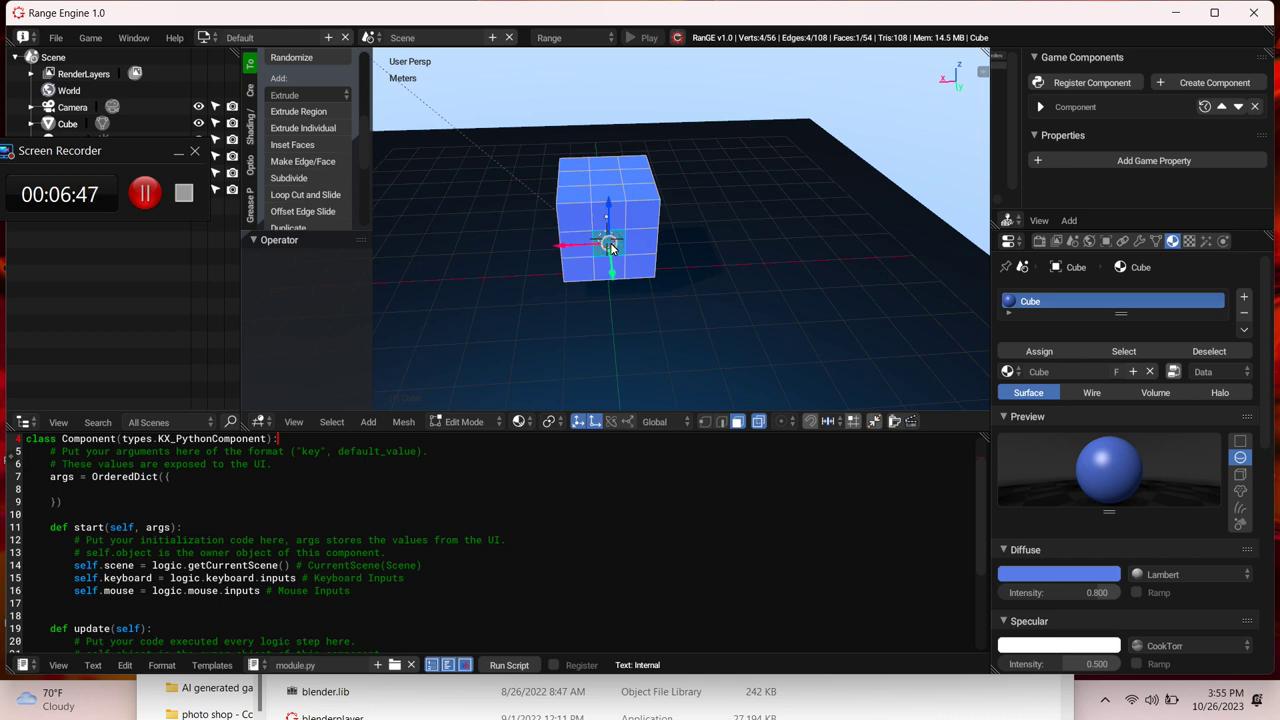
{"action": "scroll", "coordinate": [610, 247], "scroll_direction": "up", "scroll_amount": 2}
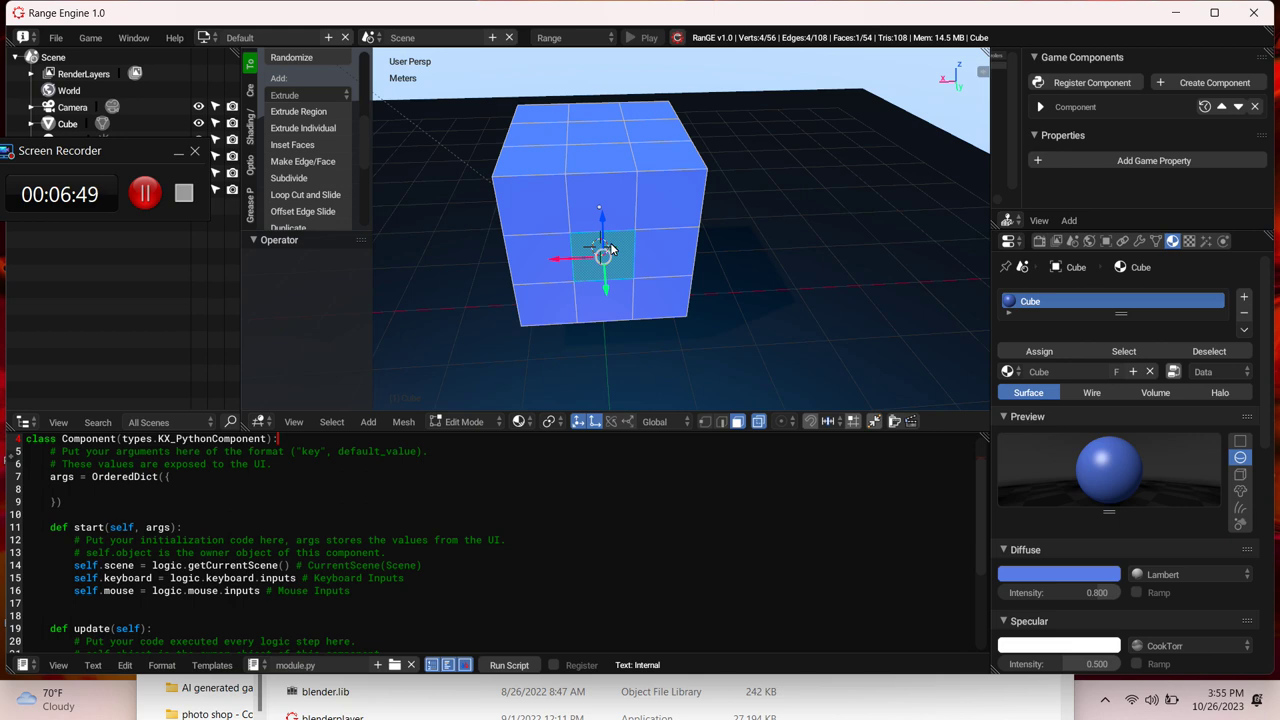
{"action": "key", "text": "KP_8"}
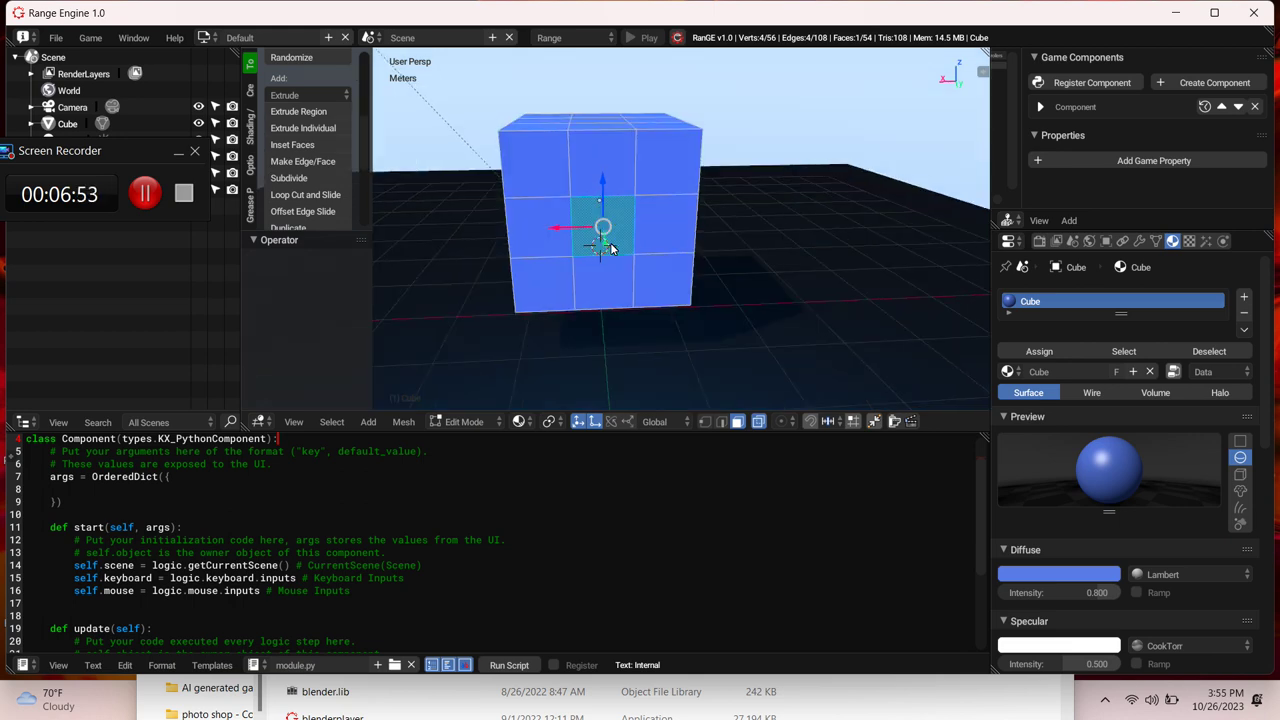
{"action": "middle_click_drag", "start_coordinate": [610, 248], "coordinate": [612, 248]}
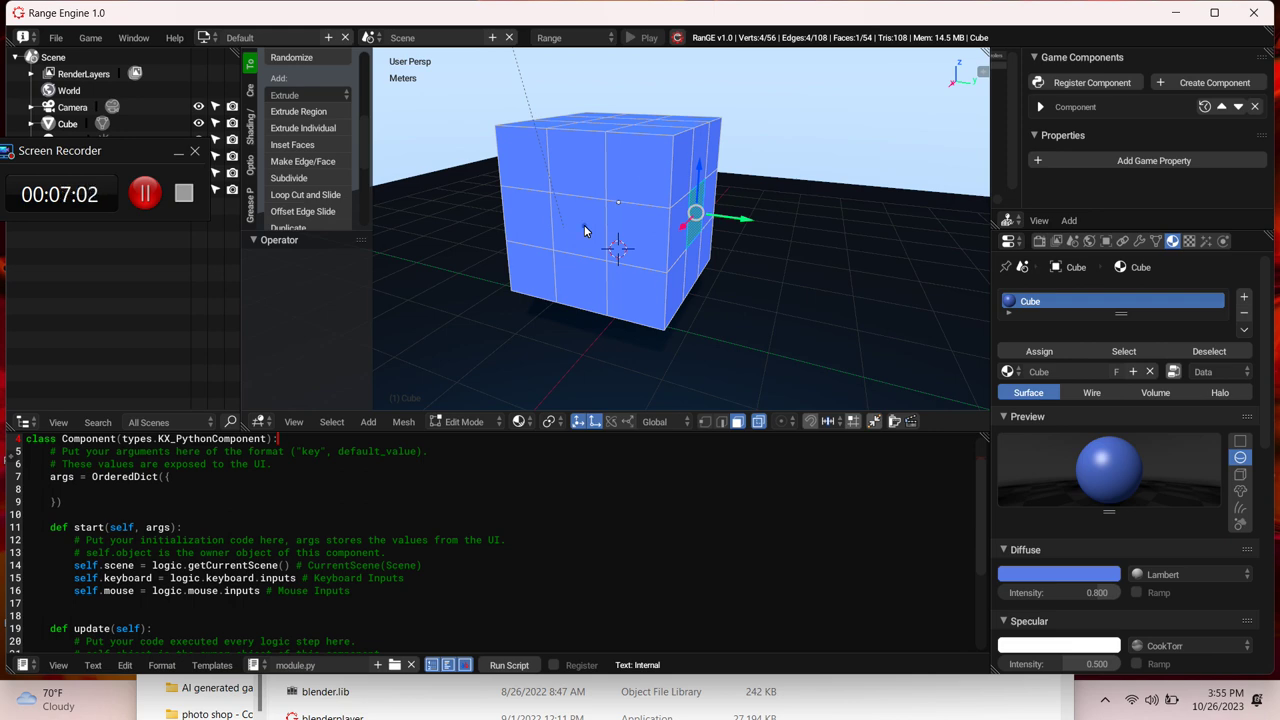
{"action": "left_click", "coordinate": [585, 230], "text": "ctrl+shift"}
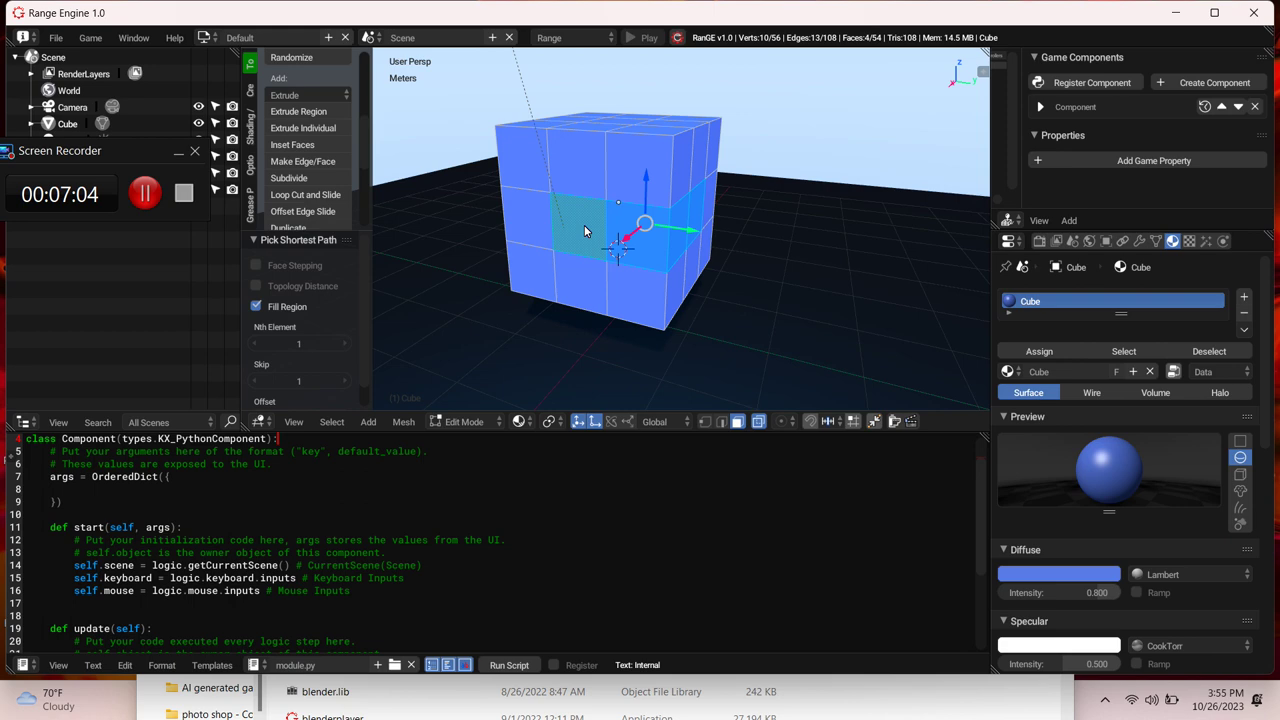
Step: Replace the selection with a single side's centre face, and add the centre faces of two more sides of the cube
{"action": "left_click", "coordinate": [585, 230]}
{"action": "mouse_move", "coordinate": [585, 230]}
{"action": "middle_mouse_down"}
{"action": "mouse_move", "coordinate": [560, 226]}
{"action": "mouse_move", "coordinate": [585, 230]}
{"action": "middle_mouse_up"}
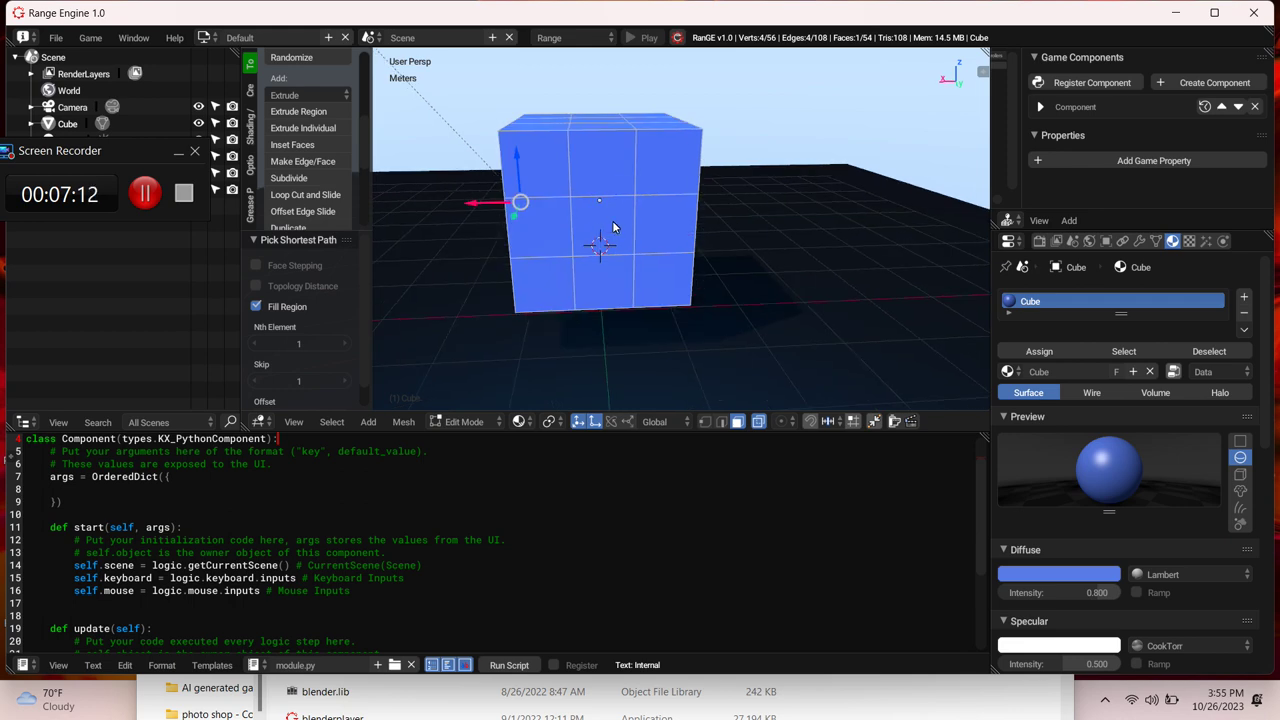
{"action": "left_click", "coordinate": [613, 224]}
{"action": "left_click", "coordinate": [597, 235], "text": "shift"}
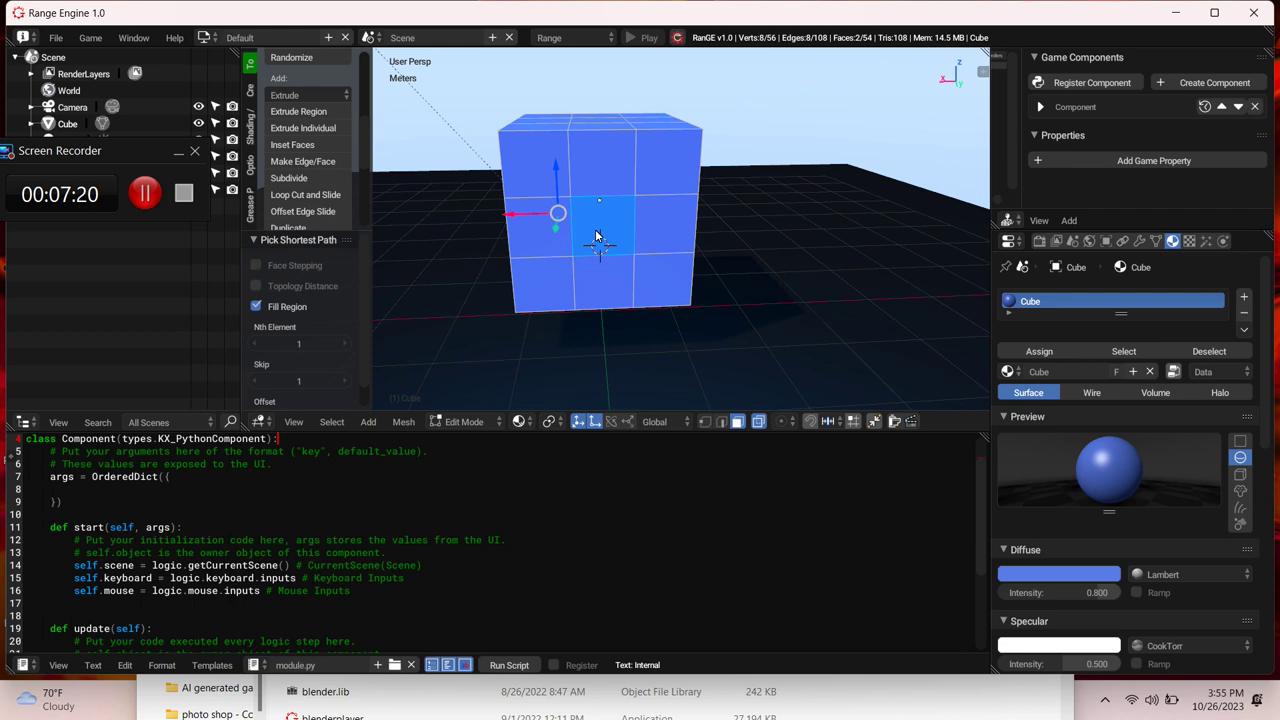
{"action": "key", "text": "KP_6"}
{"action": "key", "text": "KP_6"}
{"action": "key", "text": "KP_6"}
{"action": "key", "text": "KP_6"}
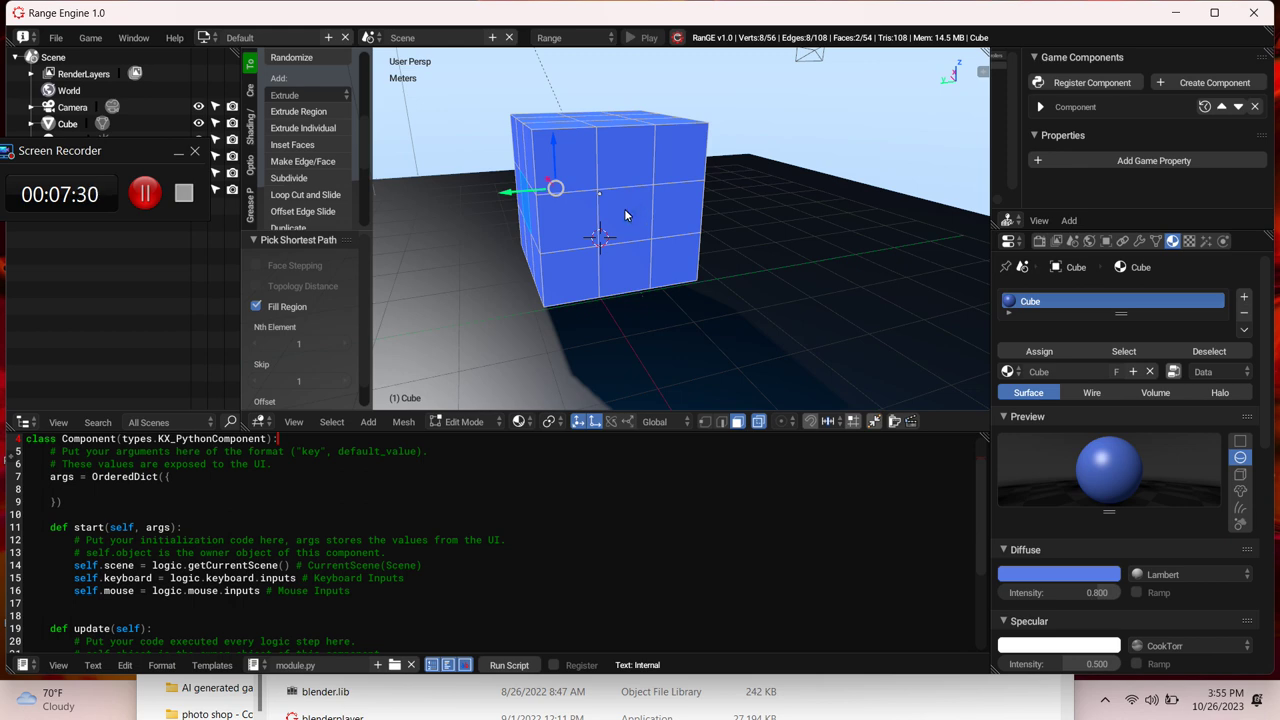
{"action": "left_click", "coordinate": [629, 233], "text": "shift"}
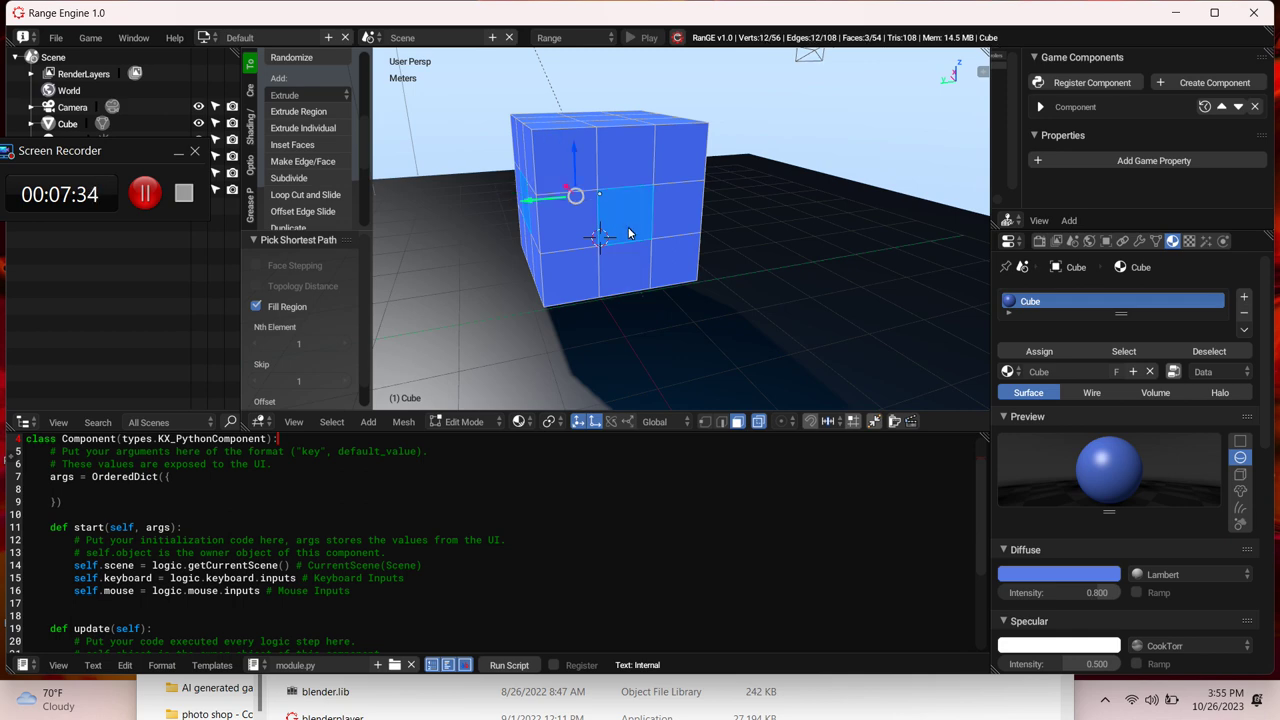
Step: Add the centre face of the cube's fourth side to the face selection
{"action": "key", "text": "KP_6"}
{"action": "key", "text": "KP_6"}
{"action": "key", "text": "KP_6"}
{"action": "key", "text": "KP_6"}
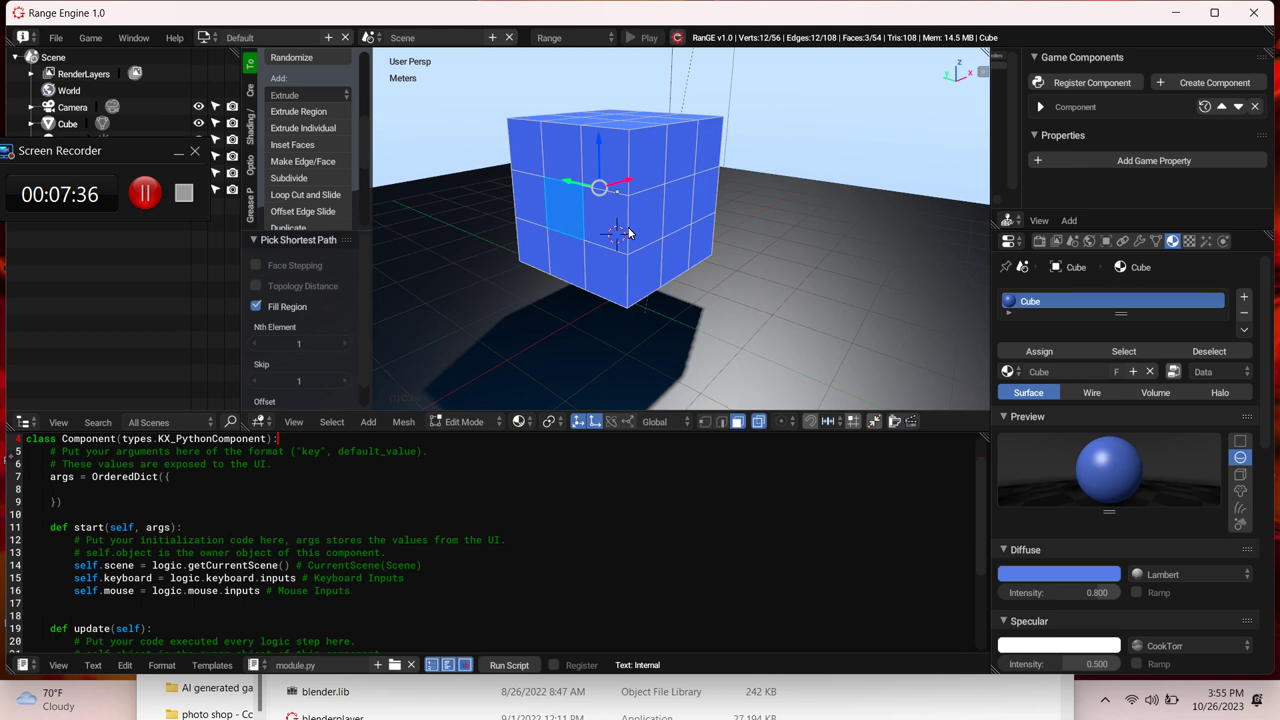
{"action": "key", "text": "KP_4"}
{"action": "key", "text": "KP_4"}
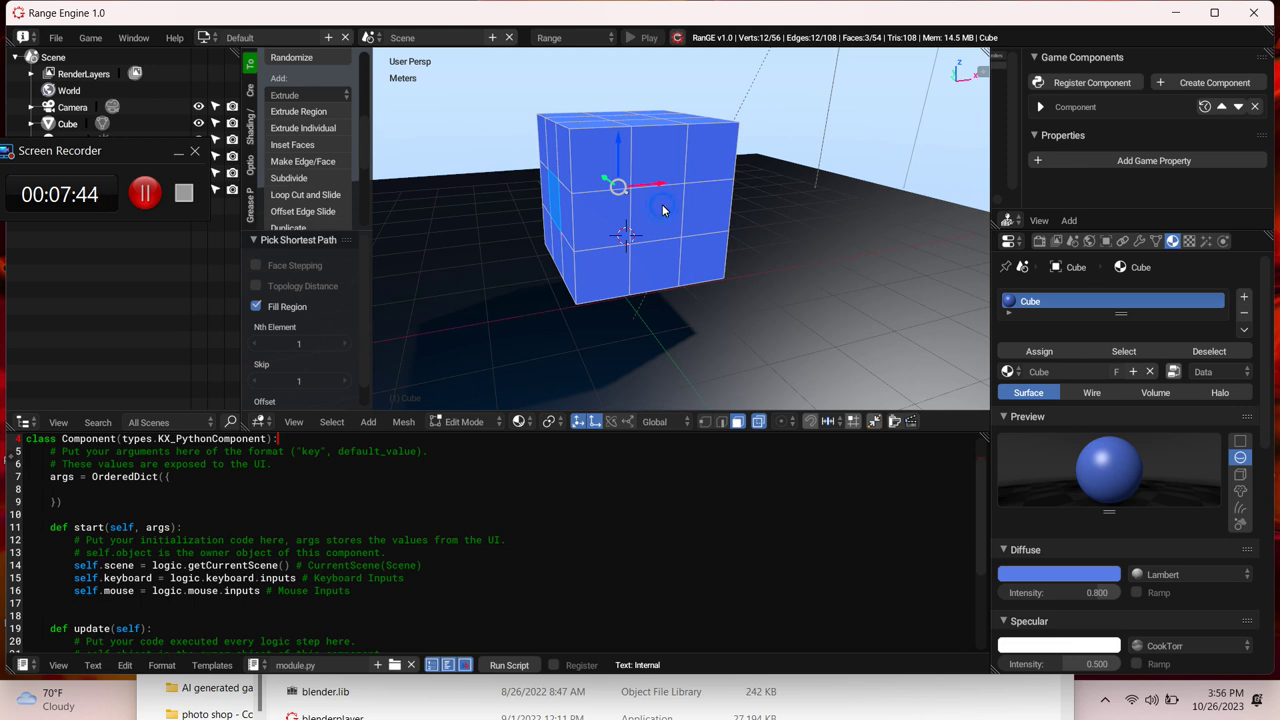
{"action": "left_click", "coordinate": [648, 226], "text": "shift"}
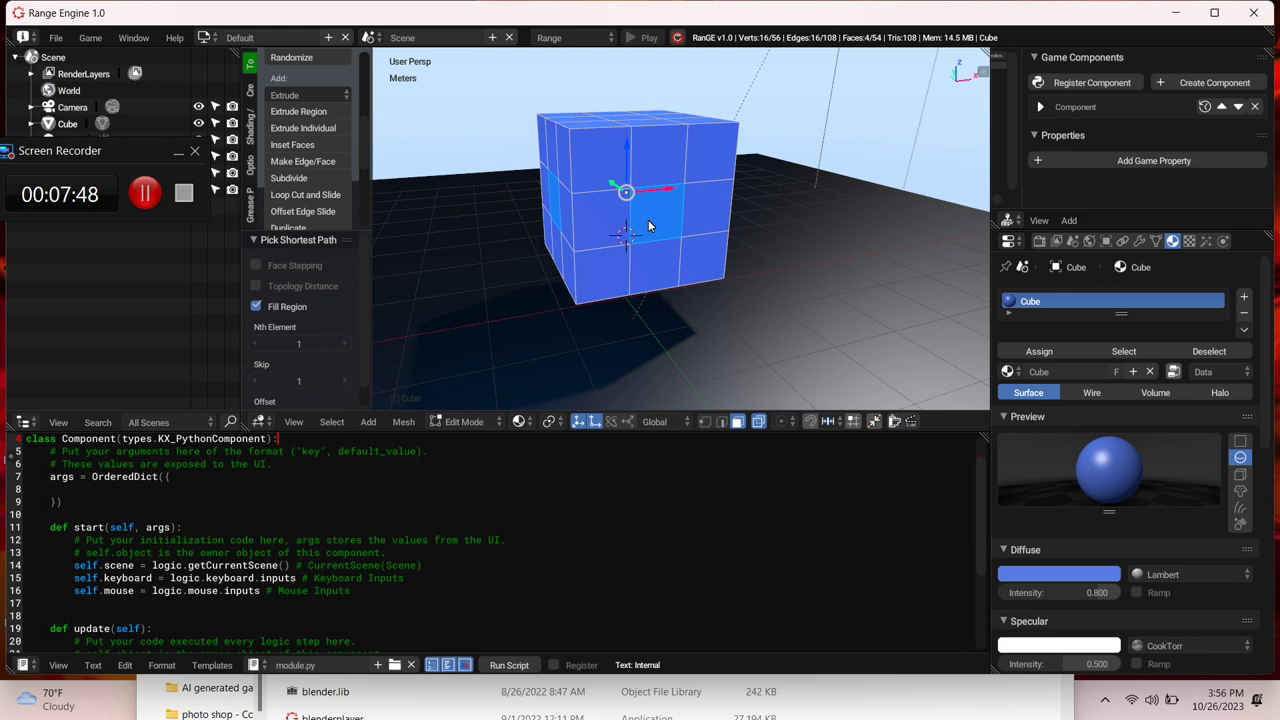
Step: Add the centre face of the cube's top to the face selection
{"action": "key", "text": "KP_6"}
{"action": "key", "text": "KP_4"}
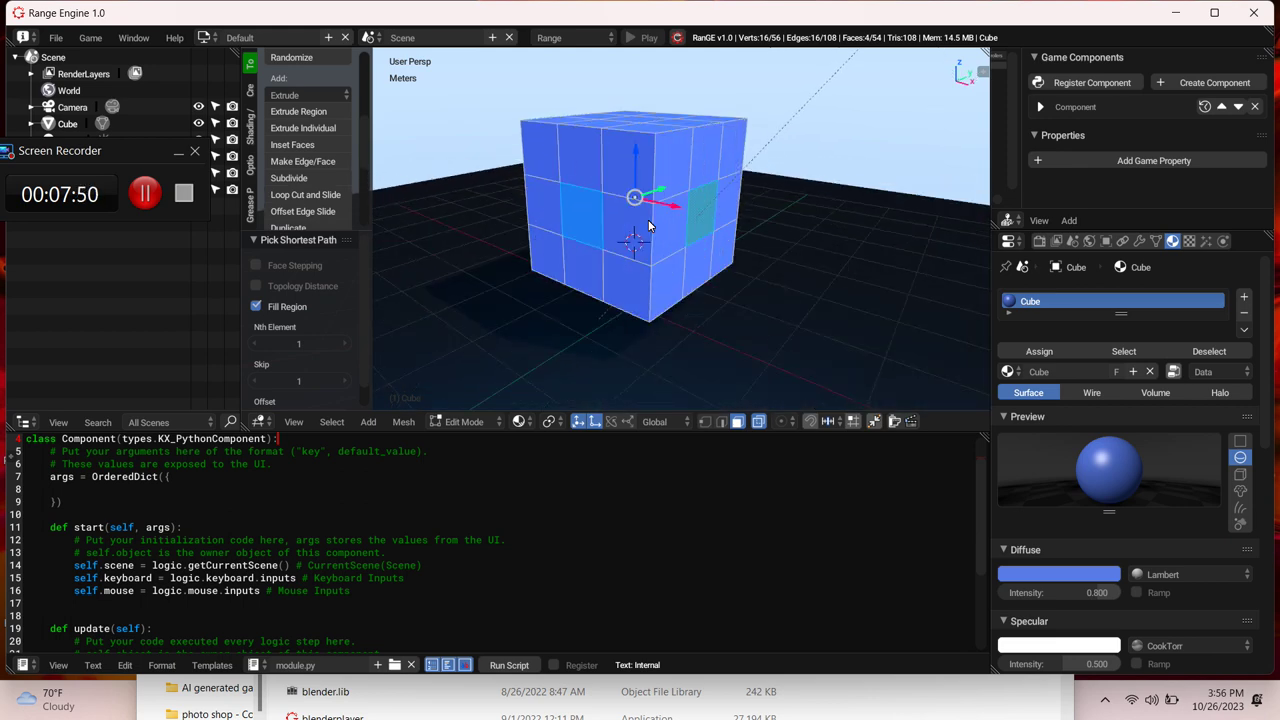
{"action": "key", "text": "KP_8"}
{"action": "key", "text": "KP_6"}
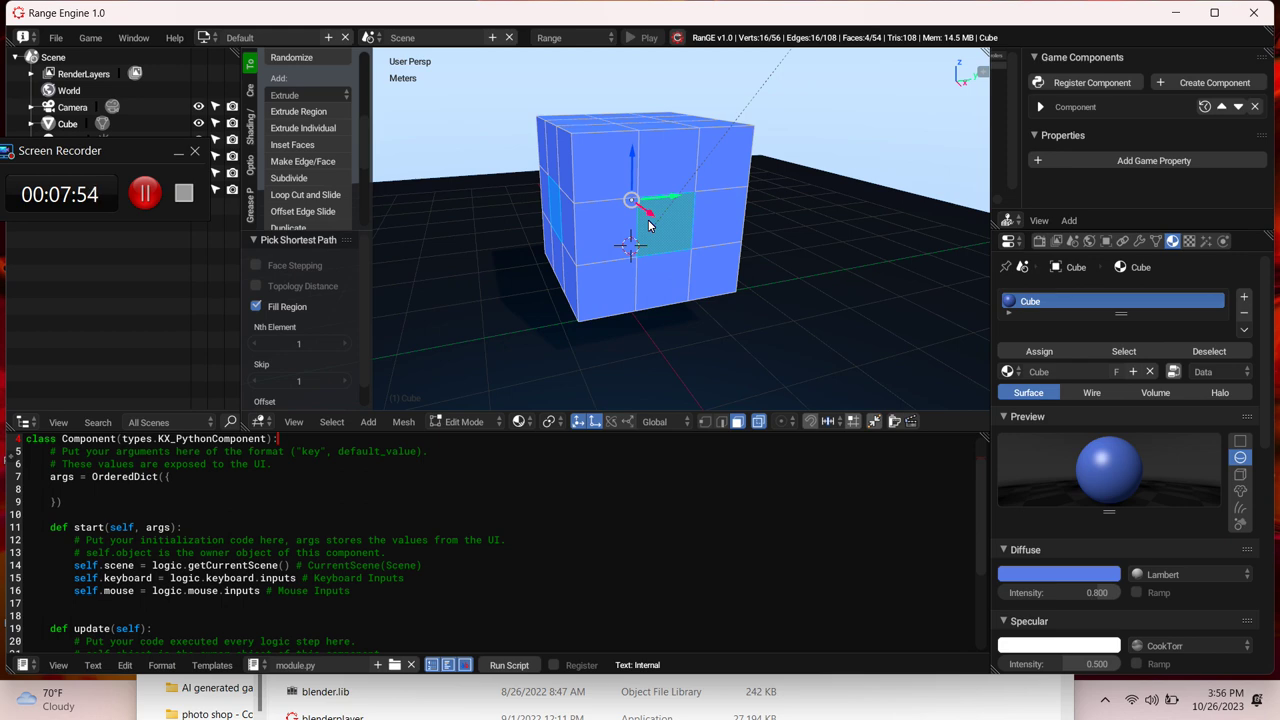
{"action": "key", "text": "KP_8"}
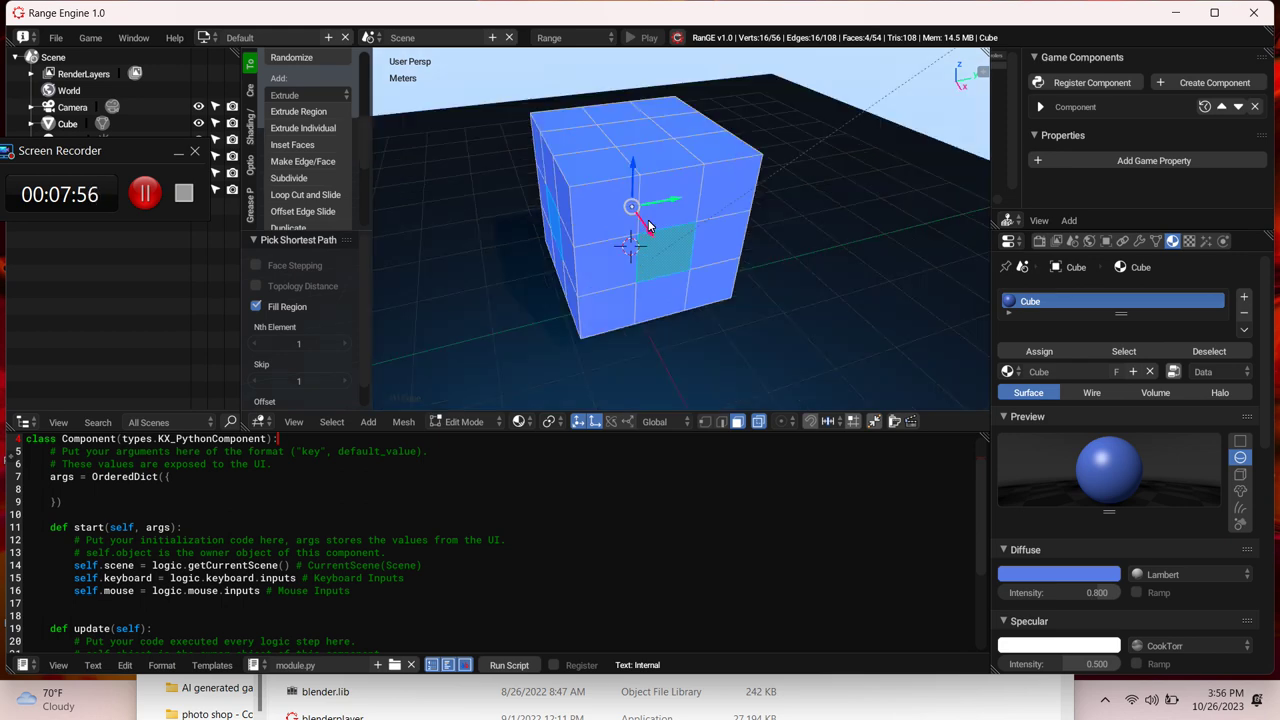
{"action": "key", "text": "KP_8"}
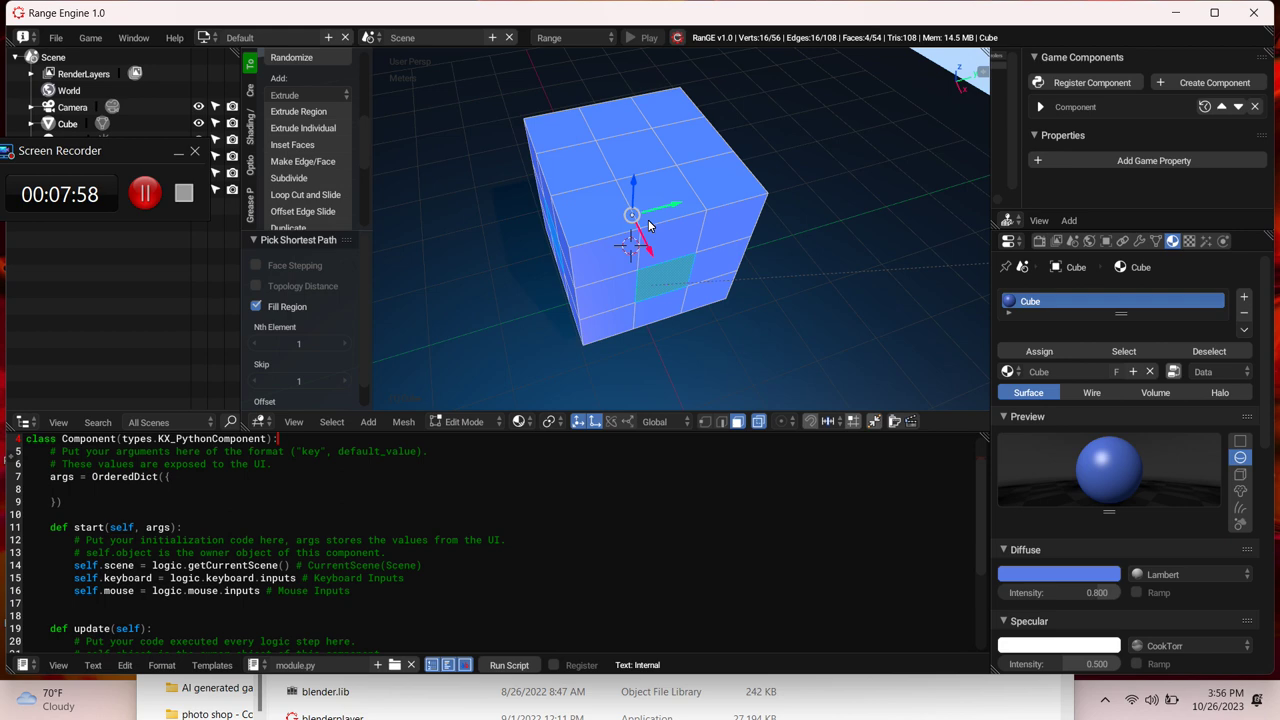
{"action": "left_click", "coordinate": [624, 168], "text": "shift"}
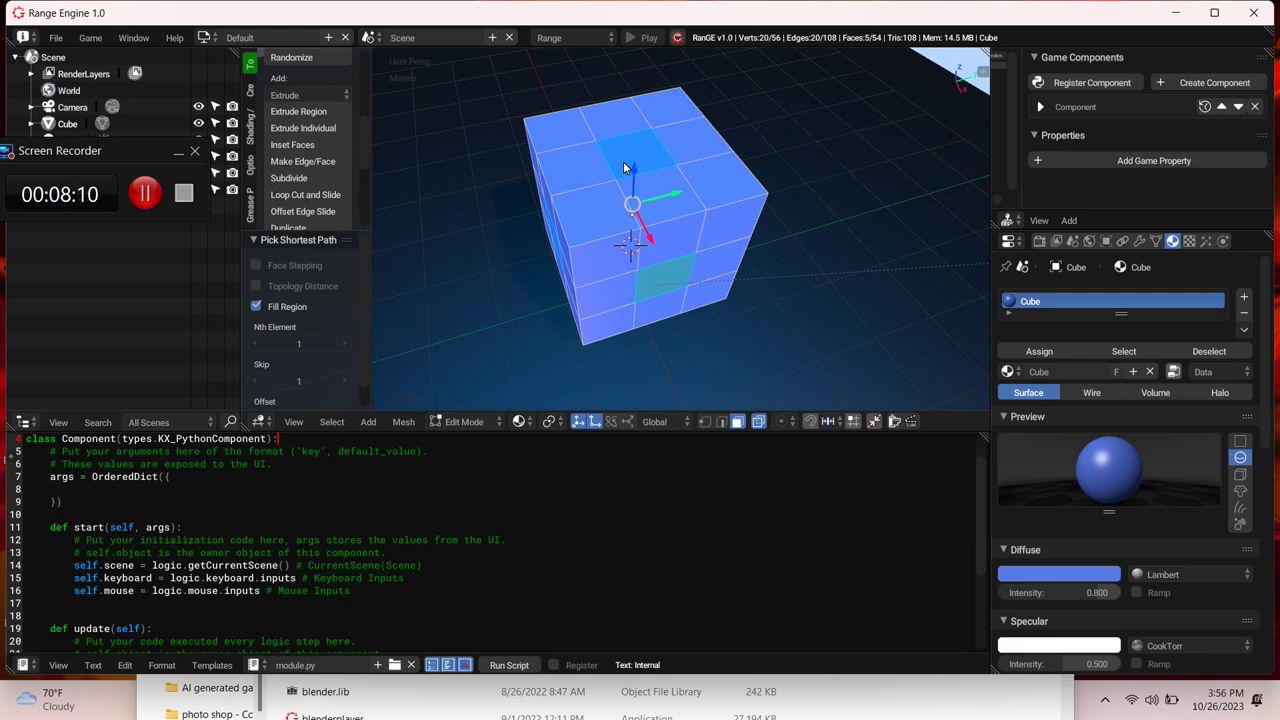
{"action": "key", "text": "KP_8"}
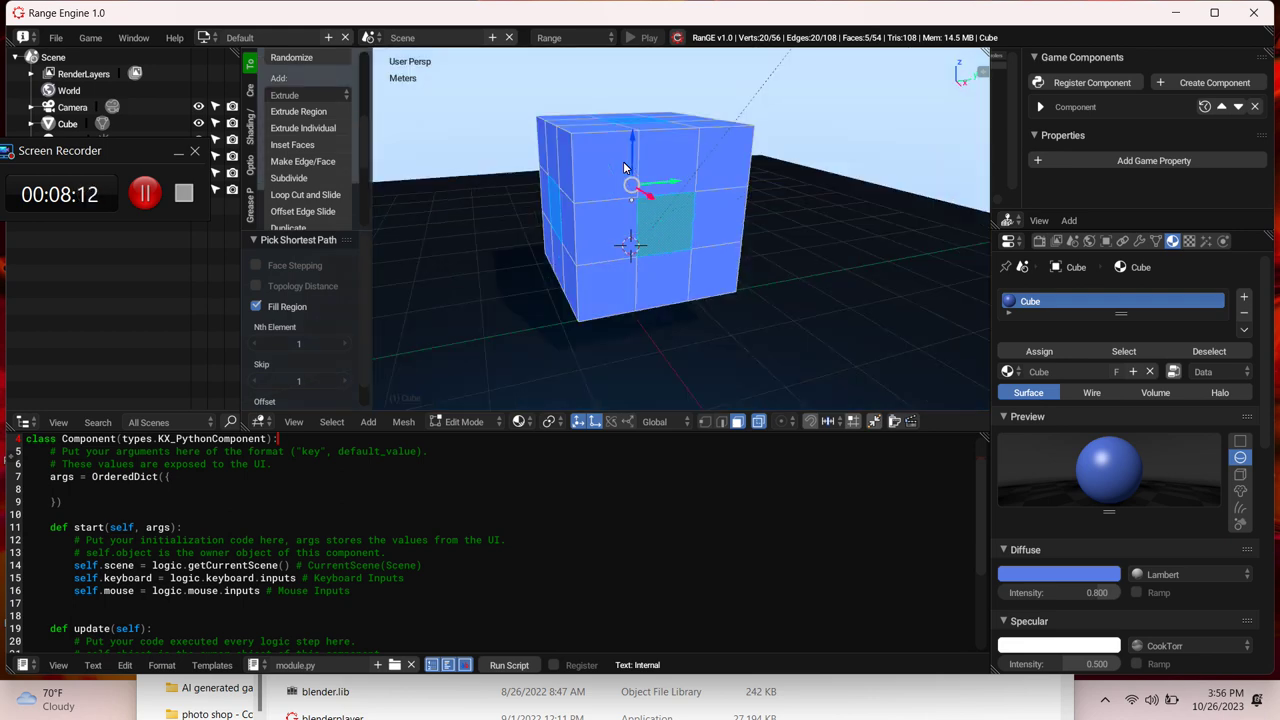
{"action": "key", "text": "KP_6"}
{"action": "key", "text": "KP_6"}
{"action": "key", "text": "KP_6"}
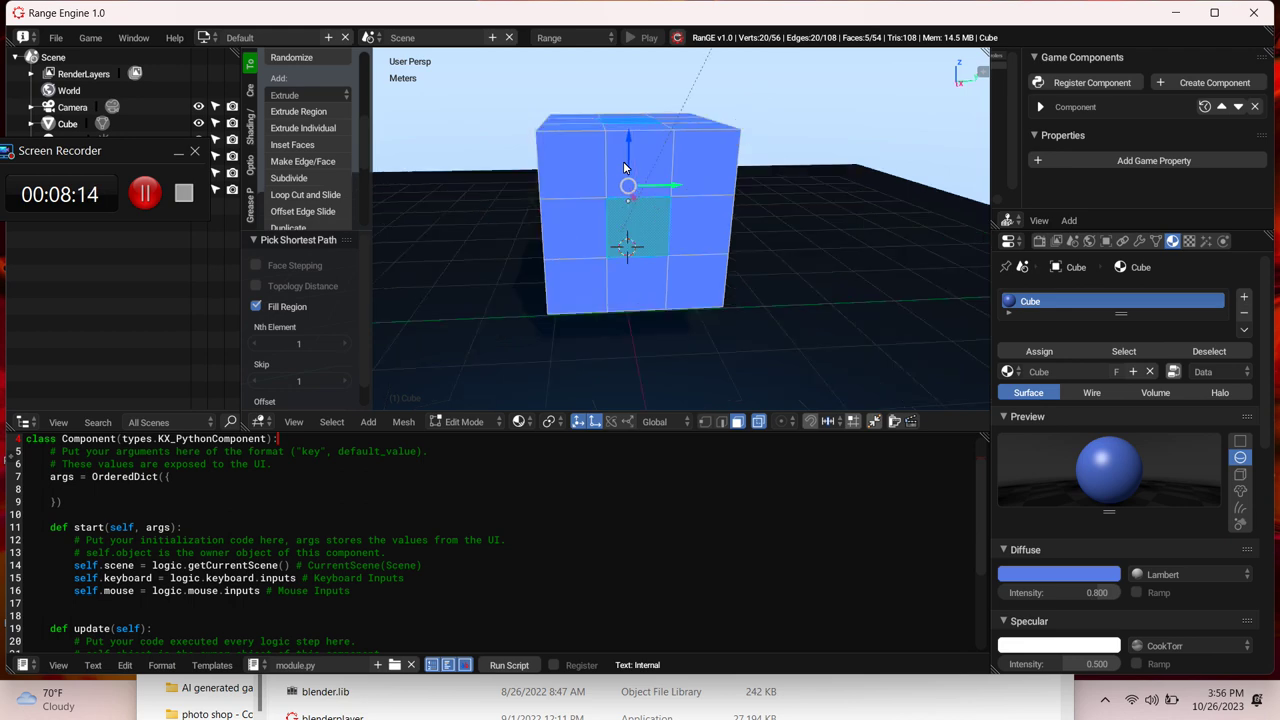
Step: Scale the selected centre faces outward uniformly by about 1.286
{"action": "key", "text": "KP_6"}
{"action": "key", "text": "KP_6"}
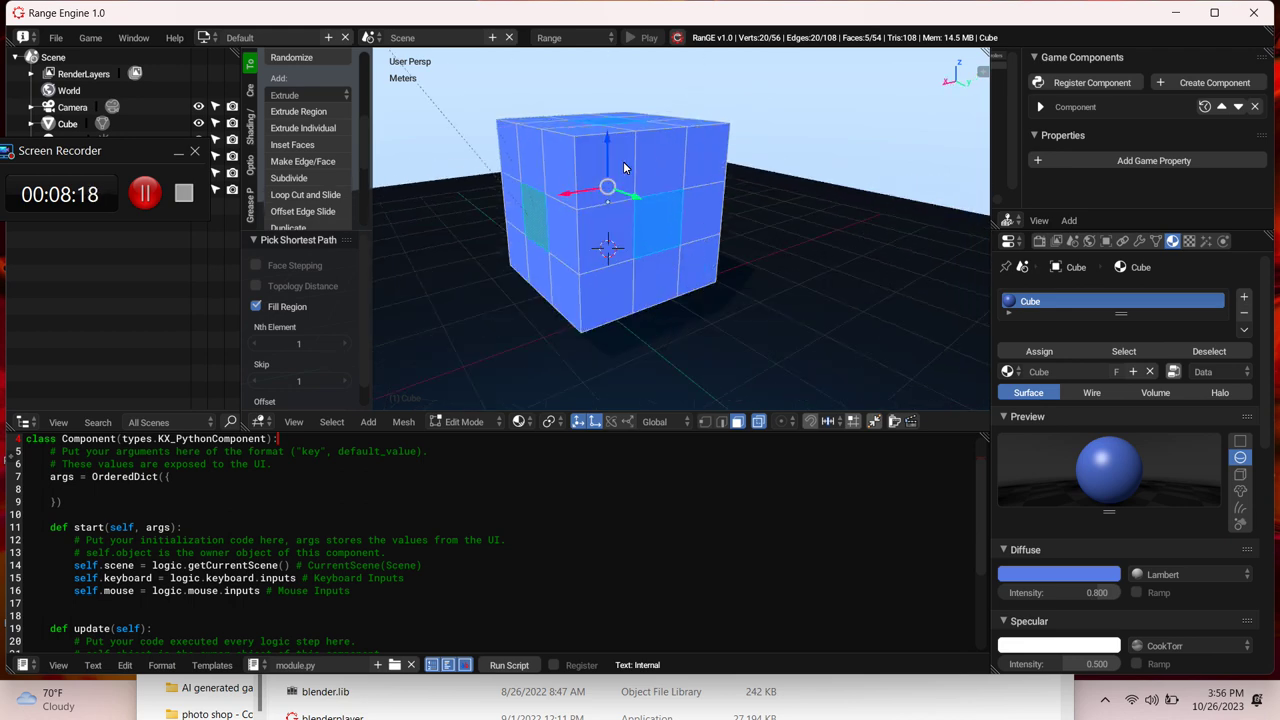
{"action": "key", "text": "s"}
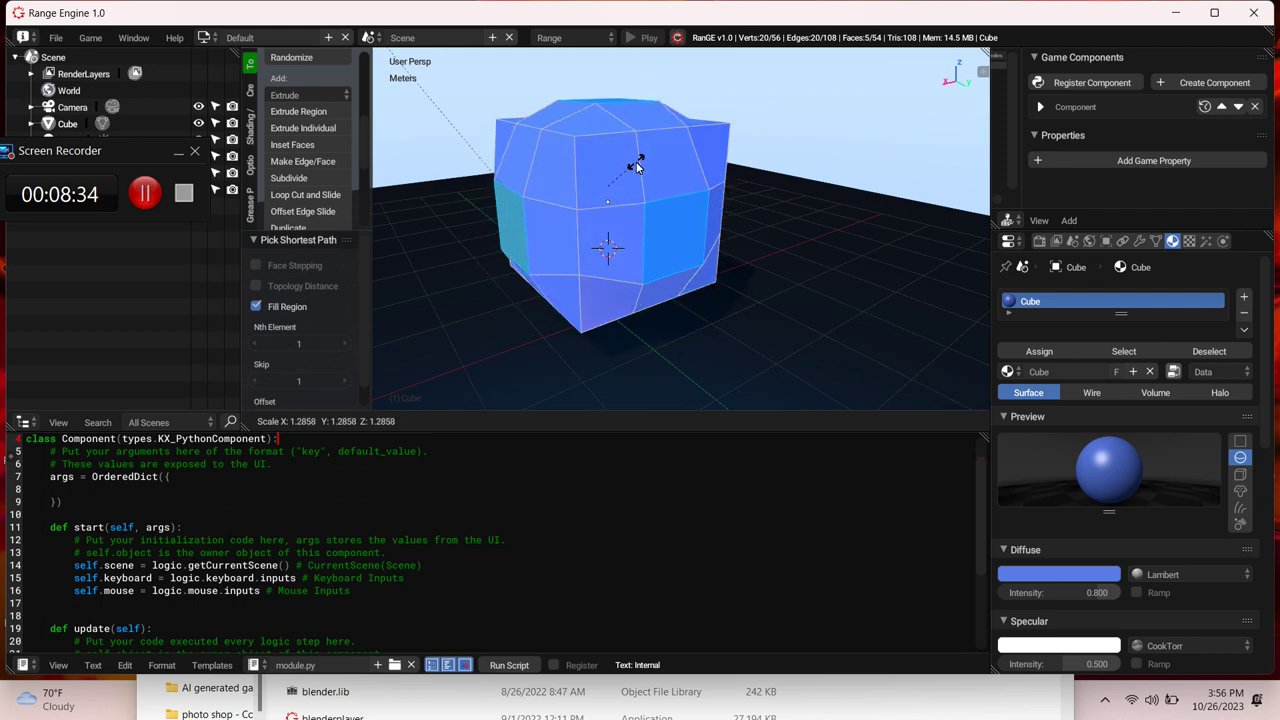
{"action": "left_click", "coordinate": [636, 166]}
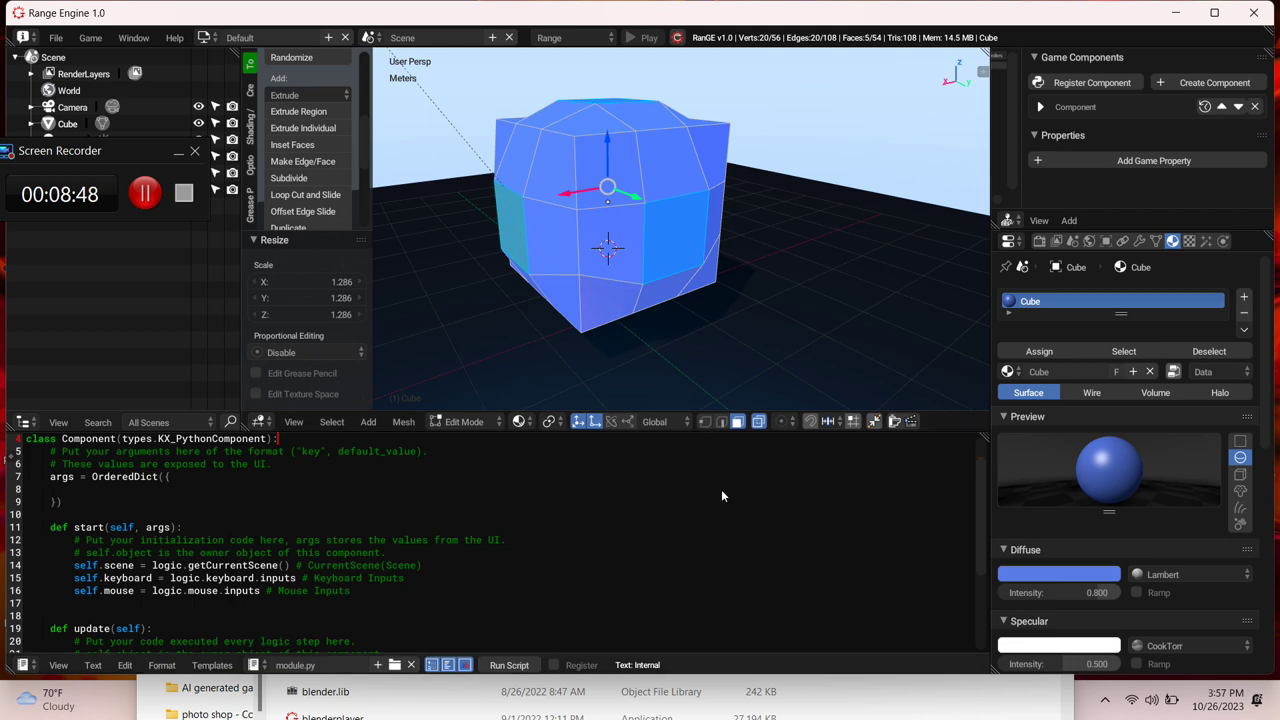
Step: Switch to vertex selection and select only the four corner vertices of one side of the cube
{"action": "left_click", "coordinate": [704, 423]}
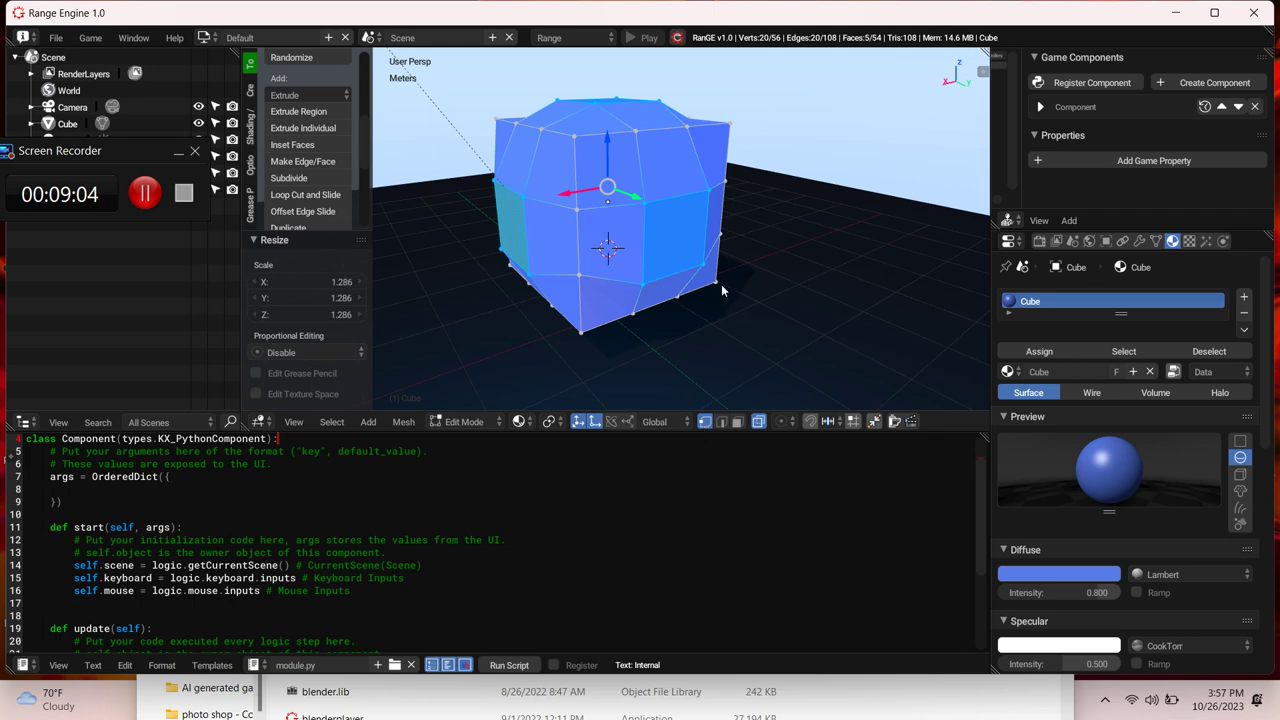
{"action": "key", "text": "KP_4"}
{"action": "key", "text": "KP_4"}
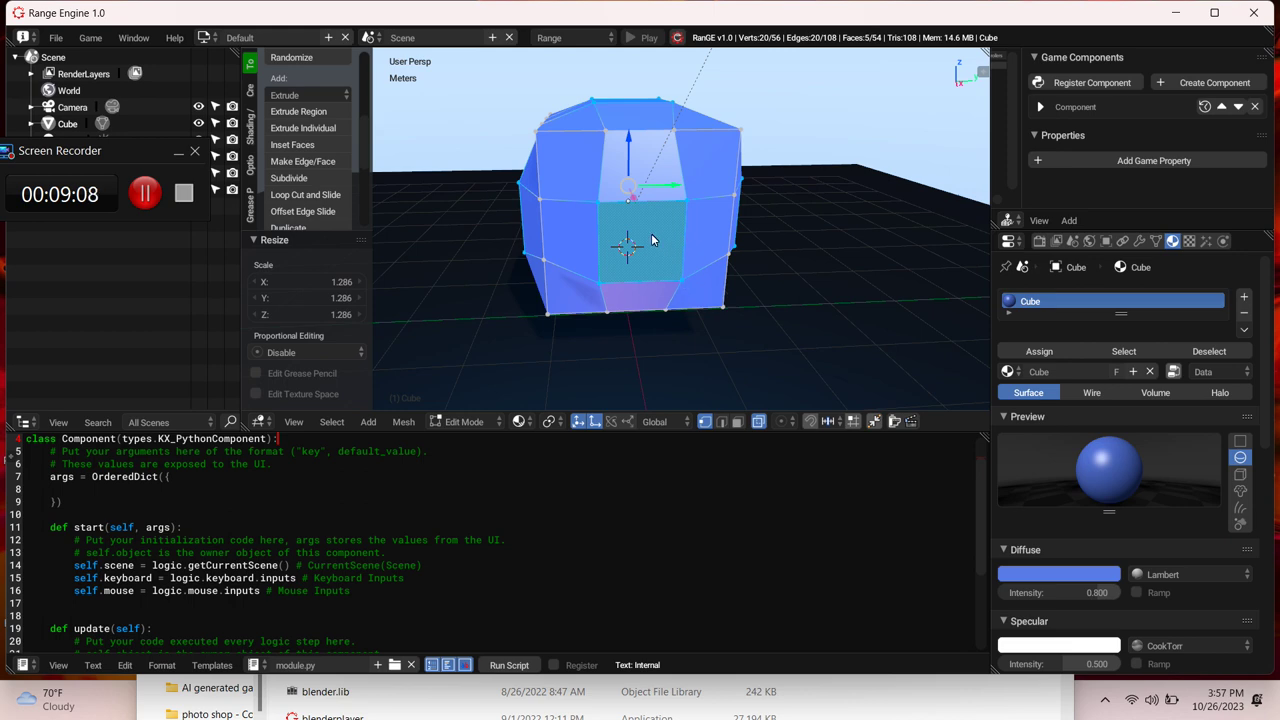
{"action": "right_click", "coordinate": [536, 132]}
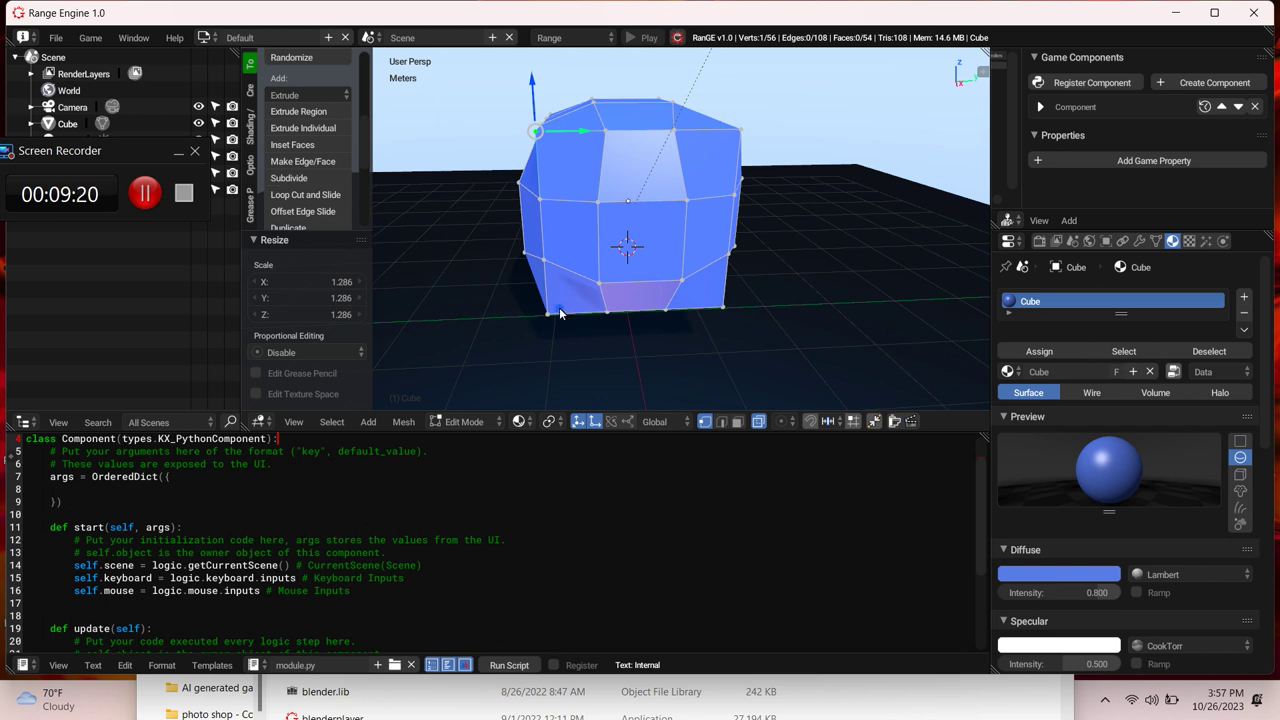
{"action": "mouse_move", "coordinate": [550, 311]}
{"action": "left_mouse_down", "text": "ctrl"}
{"action": "mouse_move", "coordinate": [540, 308]}
{"action": "mouse_move", "coordinate": [552, 327]}
{"action": "left_mouse_up", "text": "ctrl"}
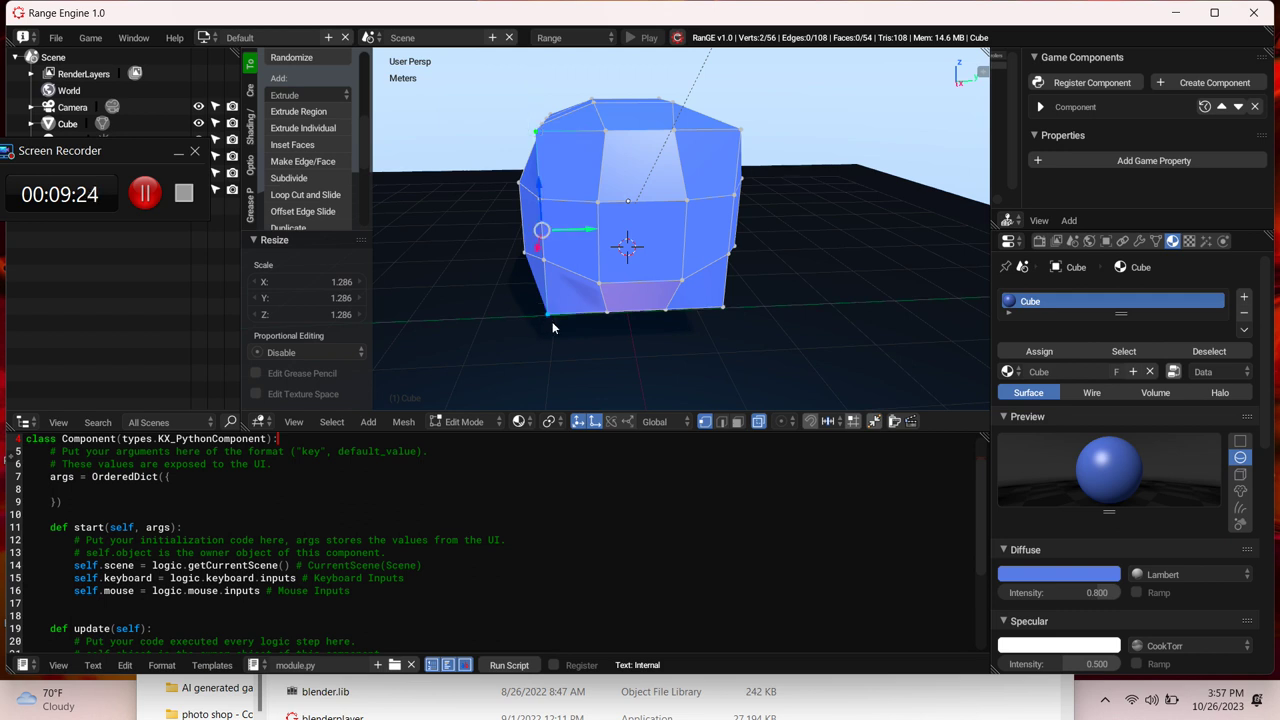
{"action": "right_click", "coordinate": [722, 318], "text": "shift"}
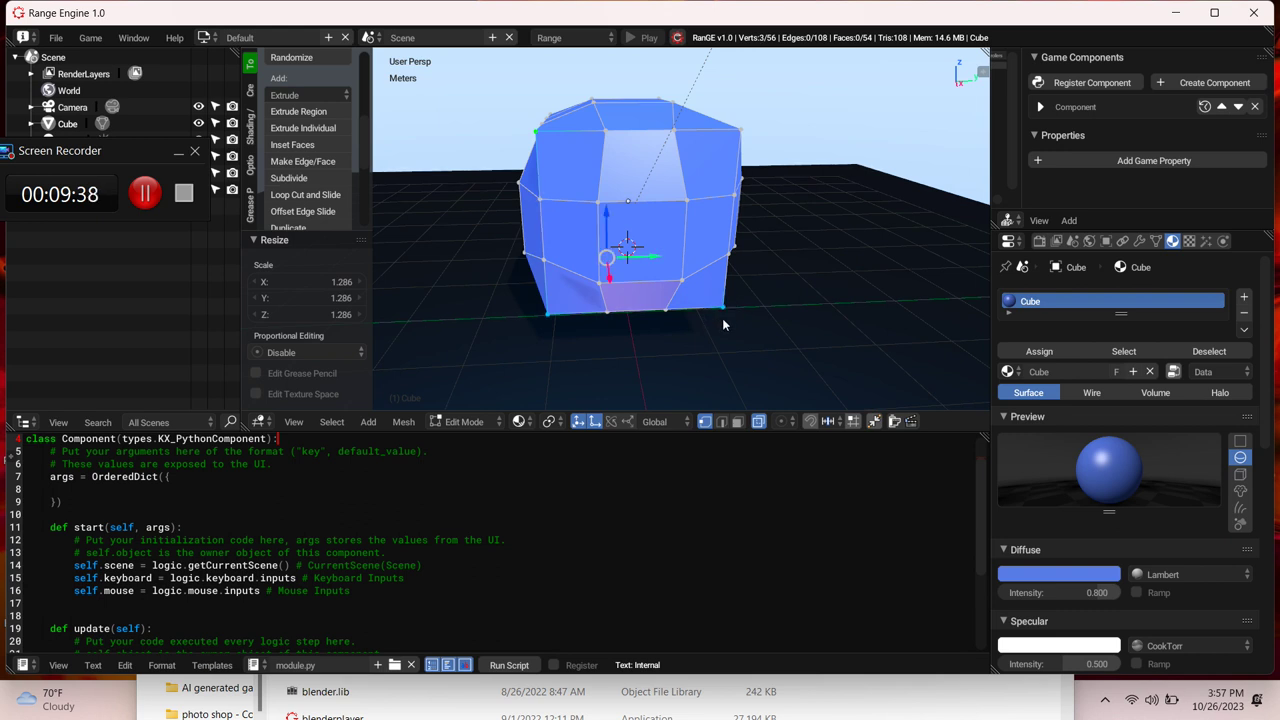
{"action": "left_click", "coordinate": [773, 124], "text": "shift"}
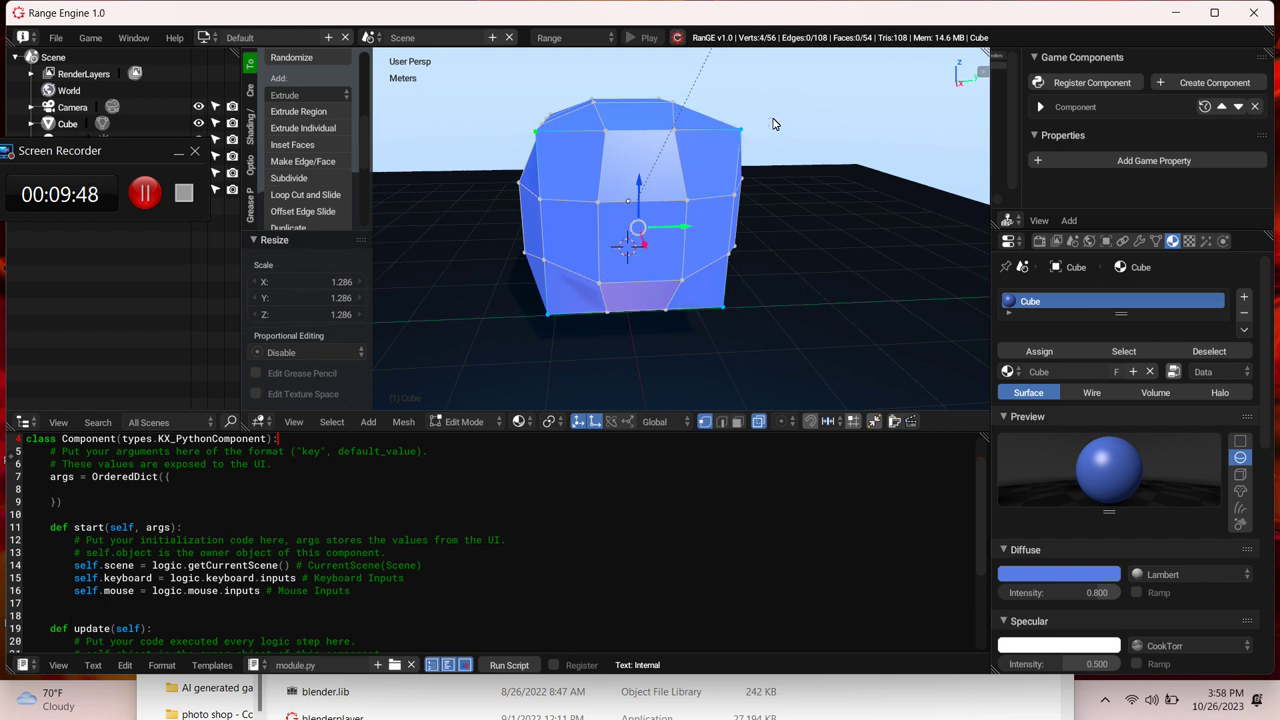
Step: Add the upper and lower corner vertices at the far edge of the adjacent side to the vertex selection
{"action": "middle_click_drag", "start_coordinate": [773, 124], "coordinate": [773, 124]}
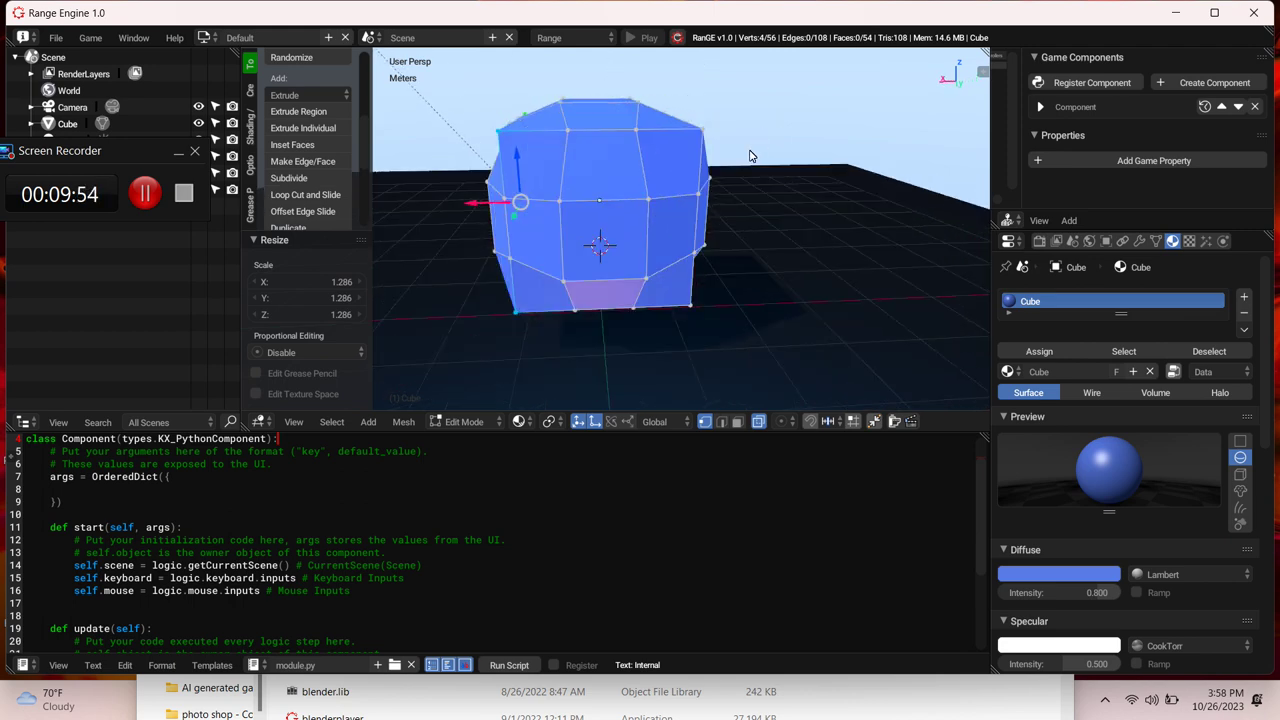
{"action": "left_click", "coordinate": [715, 111]}
{"action": "mouse_move", "coordinate": [715, 117]}
{"action": "left_mouse_down", "text": "ctrl"}
{"action": "mouse_move", "coordinate": [692, 130]}
{"action": "mouse_move", "coordinate": [694, 150]}
{"action": "mouse_move", "coordinate": [730, 120]}
{"action": "left_mouse_up", "text": "ctrl"}
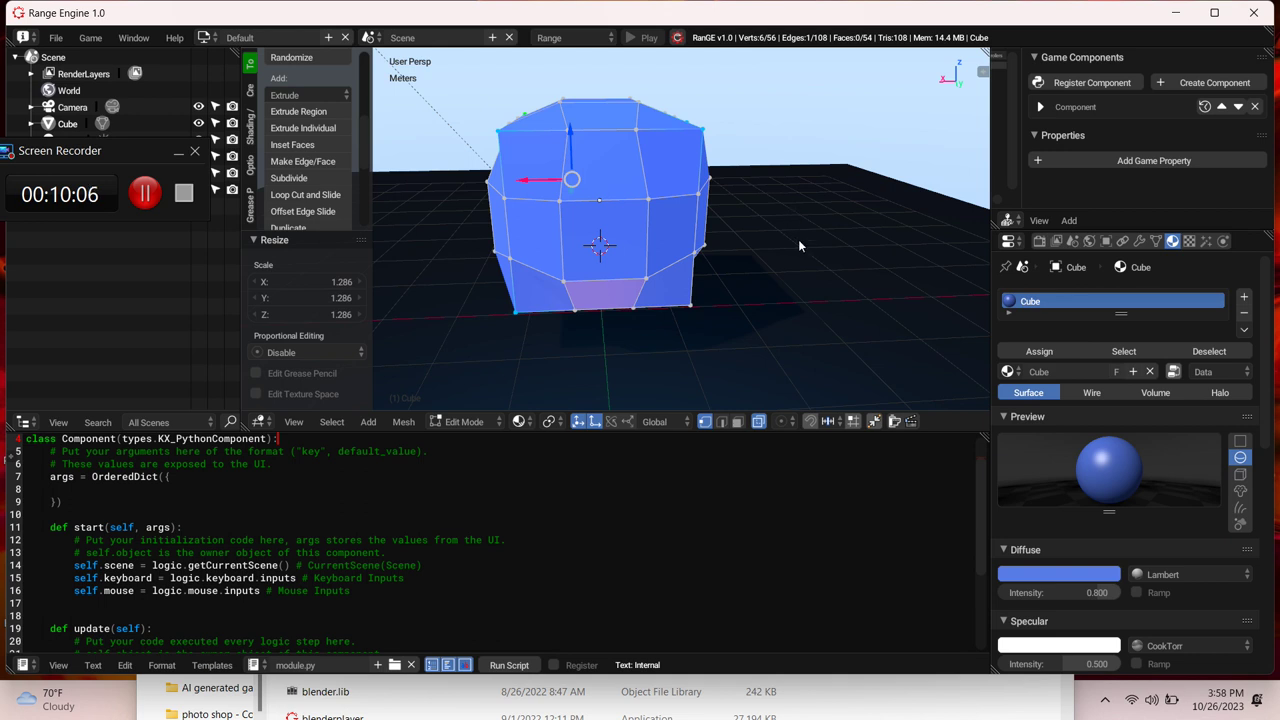
{"action": "left_click", "coordinate": [724, 308]}
{"action": "mouse_move", "coordinate": [722, 304]}
{"action": "left_mouse_down", "text": "ctrl"}
{"action": "mouse_move", "coordinate": [690, 300]}
{"action": "mouse_move", "coordinate": [682, 325]}
{"action": "left_mouse_up", "text": "ctrl"}
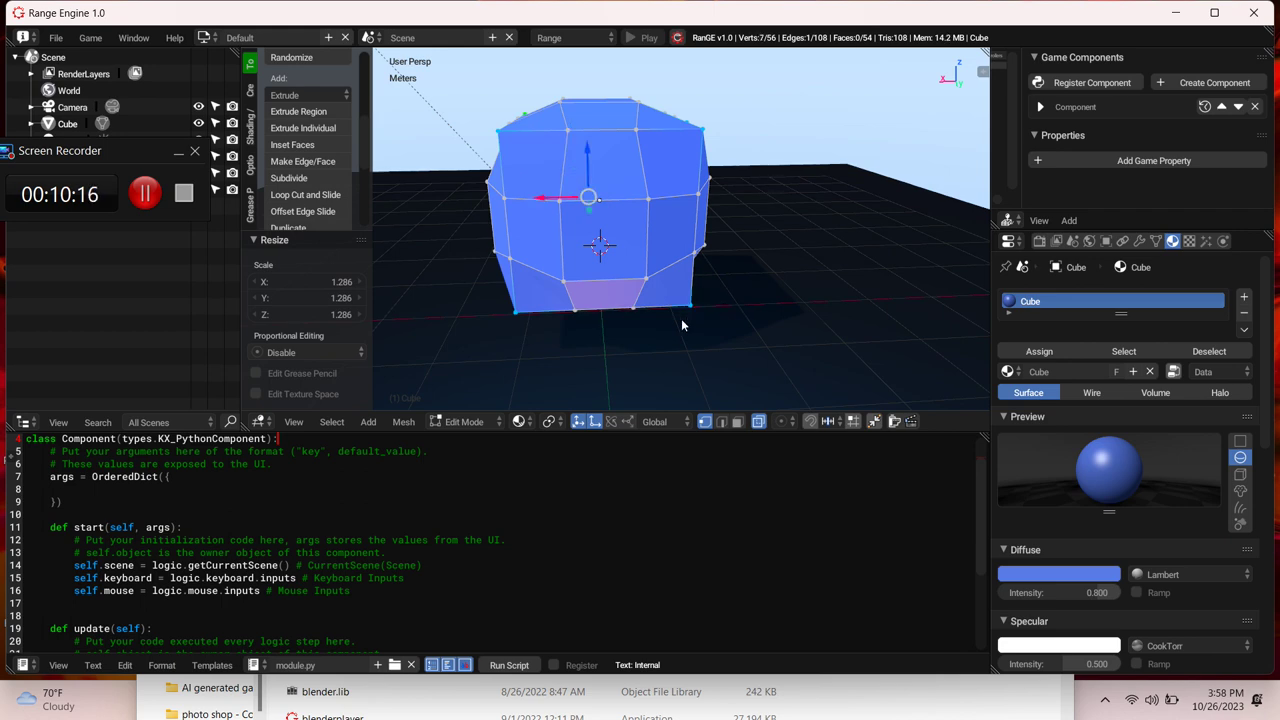
Step: Add the bottom and top corner vertices of the cube's last remaining vertical edge to the selection
{"action": "key", "text": "KP_4"}
{"action": "key", "text": "KP_8"}
{"action": "key", "text": "KP_4"}
{"action": "key", "text": "KP_4"}
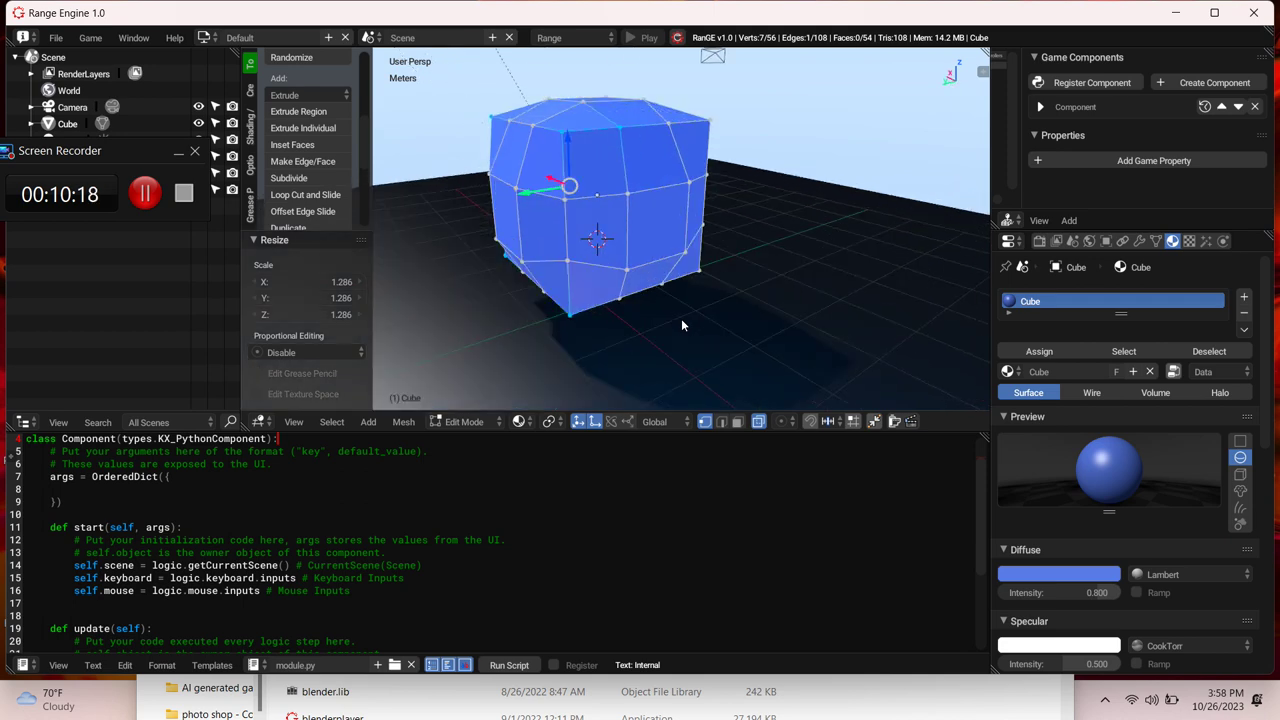
{"action": "key", "text": "KP_4"}
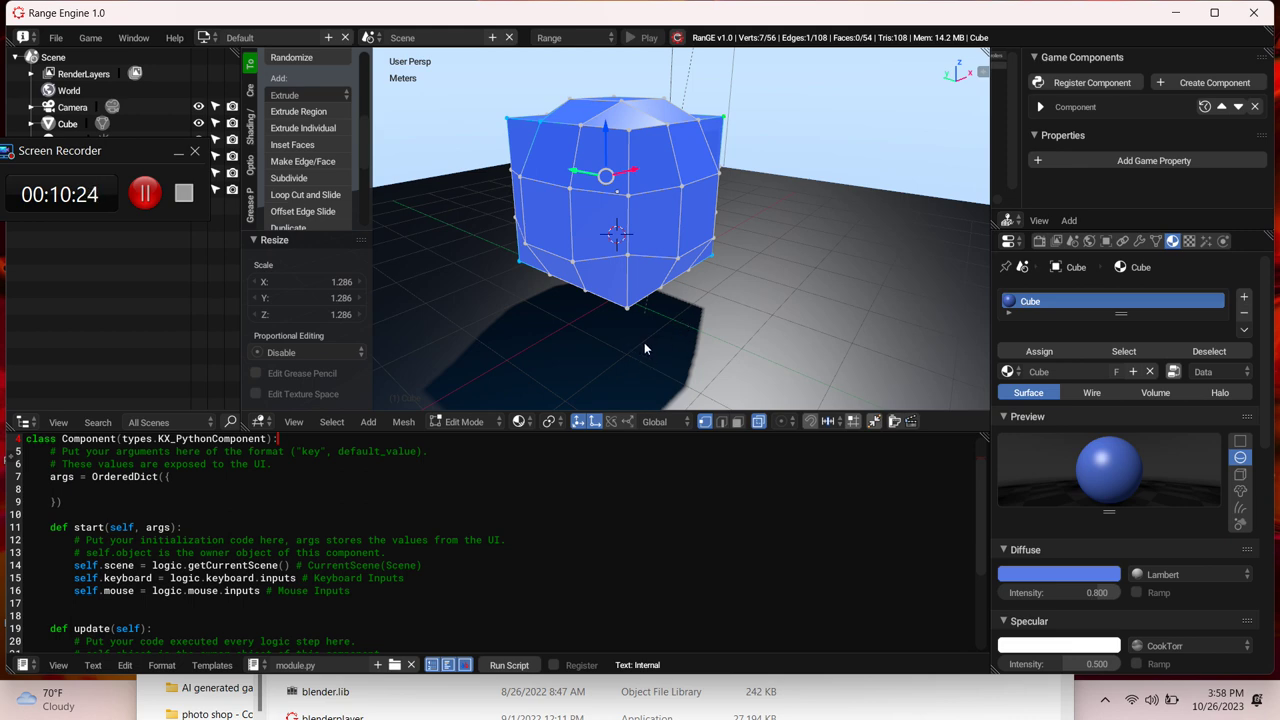
{"action": "mouse_move", "coordinate": [641, 329]}
{"action": "left_mouse_down", "text": "ctrl"}
{"action": "mouse_move", "coordinate": [630, 297]}
{"action": "mouse_move", "coordinate": [613, 314]}
{"action": "left_mouse_up", "text": "ctrl"}
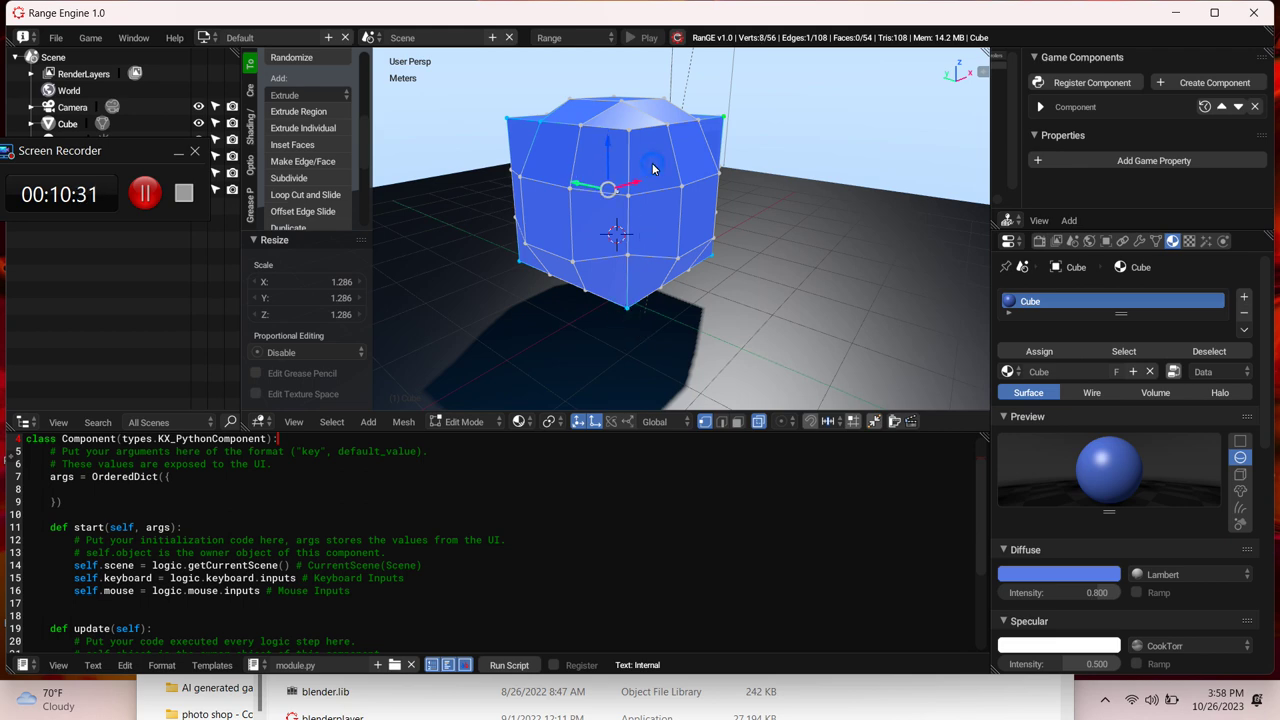
{"action": "mouse_move", "coordinate": [652, 168]}
{"action": "left_mouse_down", "text": "ctrl"}
{"action": "mouse_move", "coordinate": [630, 124]}
{"action": "mouse_move", "coordinate": [620, 141]}
{"action": "left_mouse_up", "text": "ctrl"}
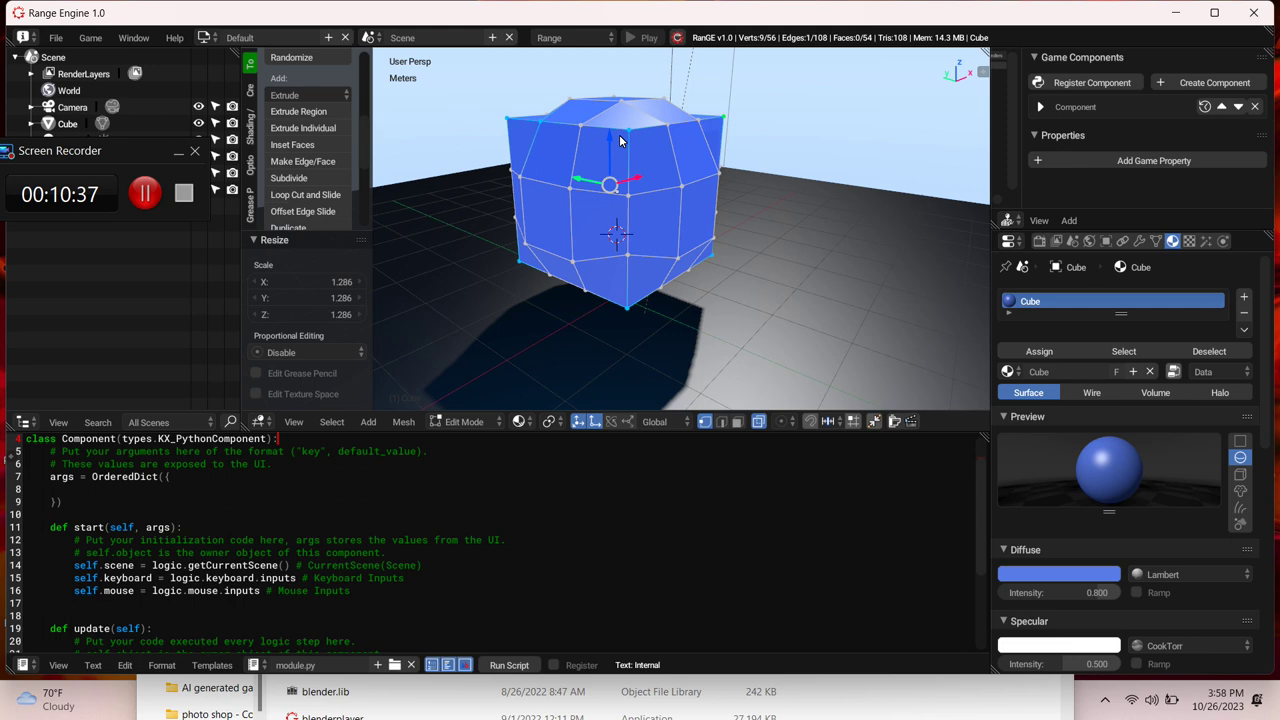
Step: Scale the selected corner vertices inward uniformly by about 0.771 to round off the cube
{"action": "key", "text": "KP_6"}
{"action": "key", "text": "KP_6"}
{"action": "key", "text": "KP_6"}
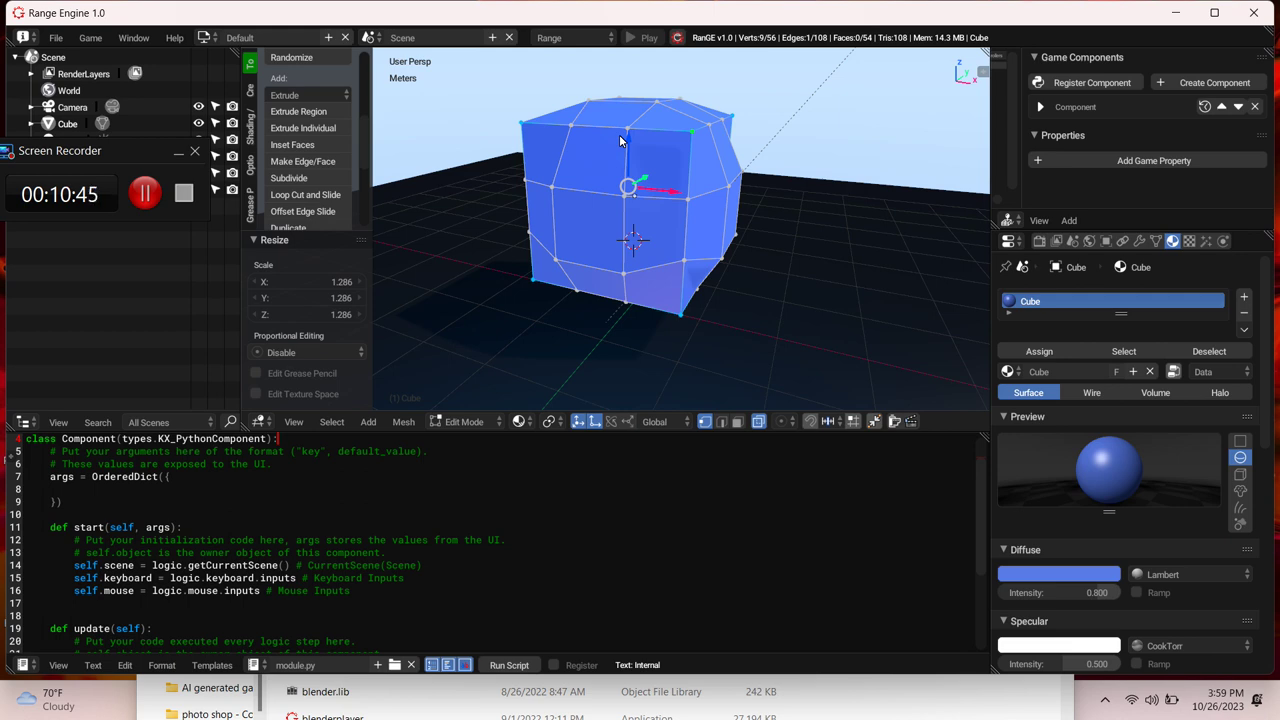
{"action": "key", "text": "s"}
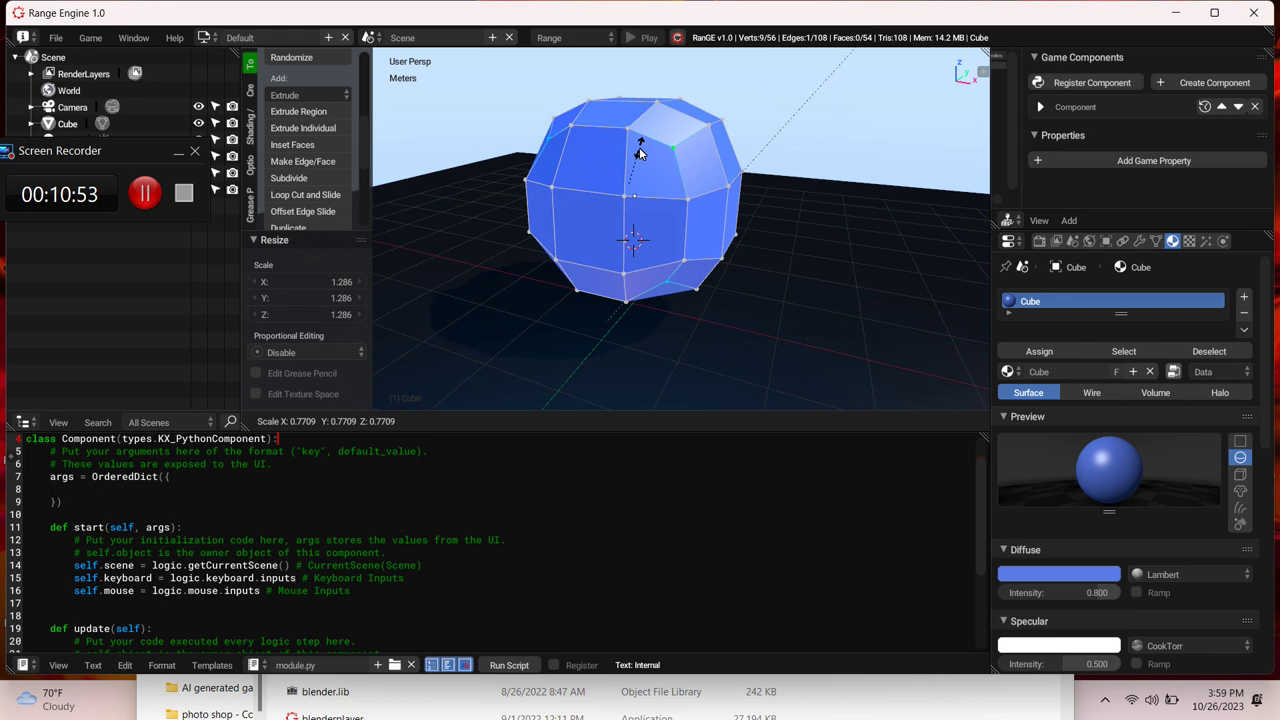
{"action": "left_click", "coordinate": [639, 147]}
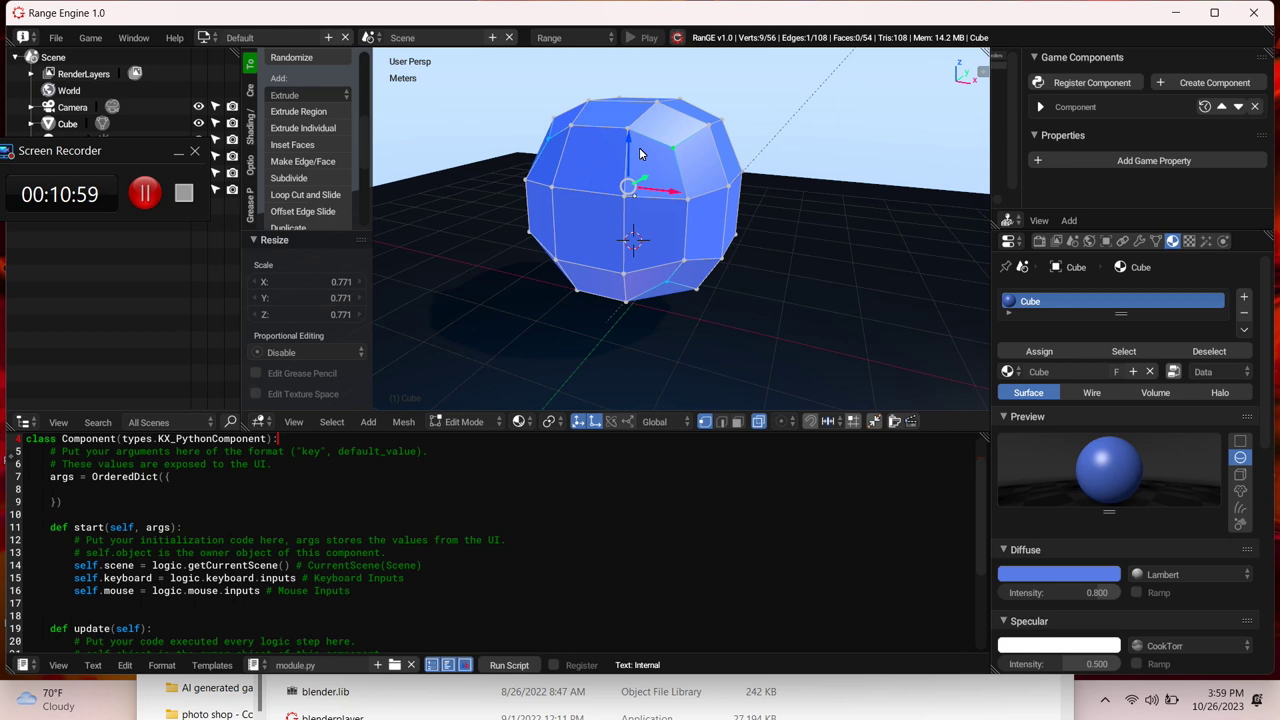
Step: Select only the sunken upper corner vertex and move it outward by about 4.45 cm in X, 13.2 cm in Y and 18.7 cm in Z
{"action": "key", "text": "KP_6"}
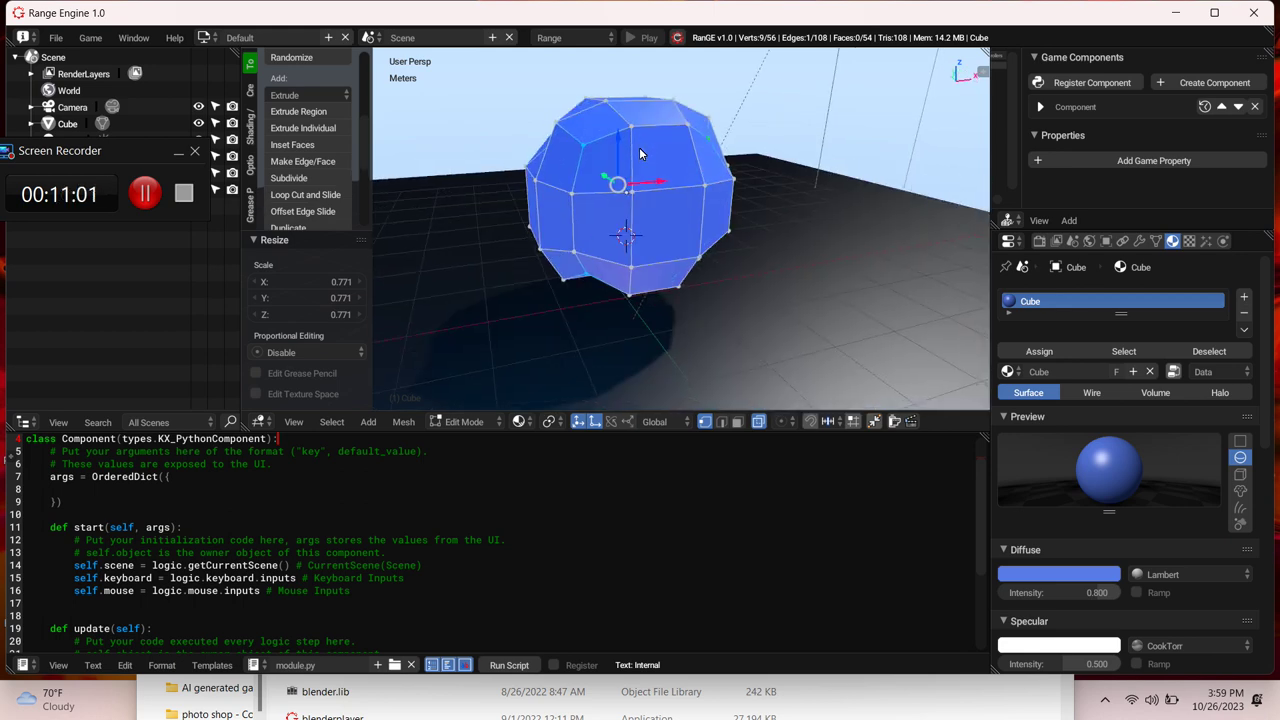
{"action": "key", "text": "KP_6"}
{"action": "key", "text": "KP_6"}
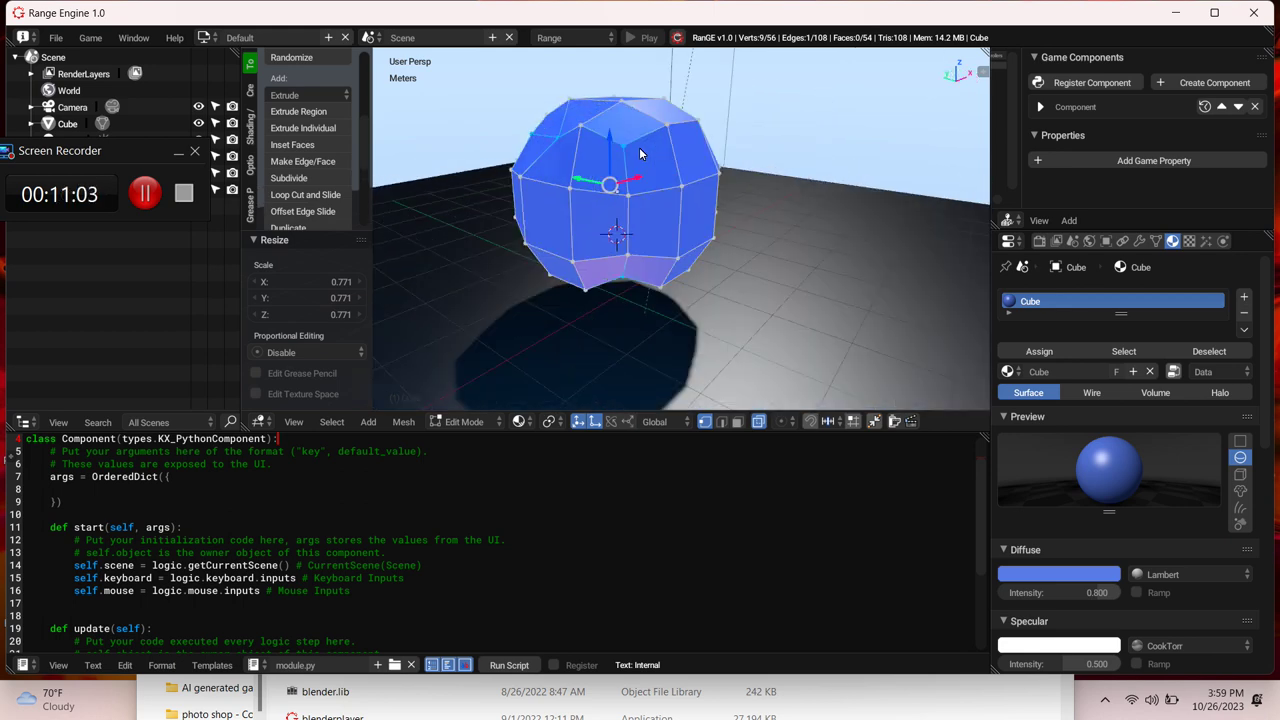
{"action": "key", "text": "KP_6"}
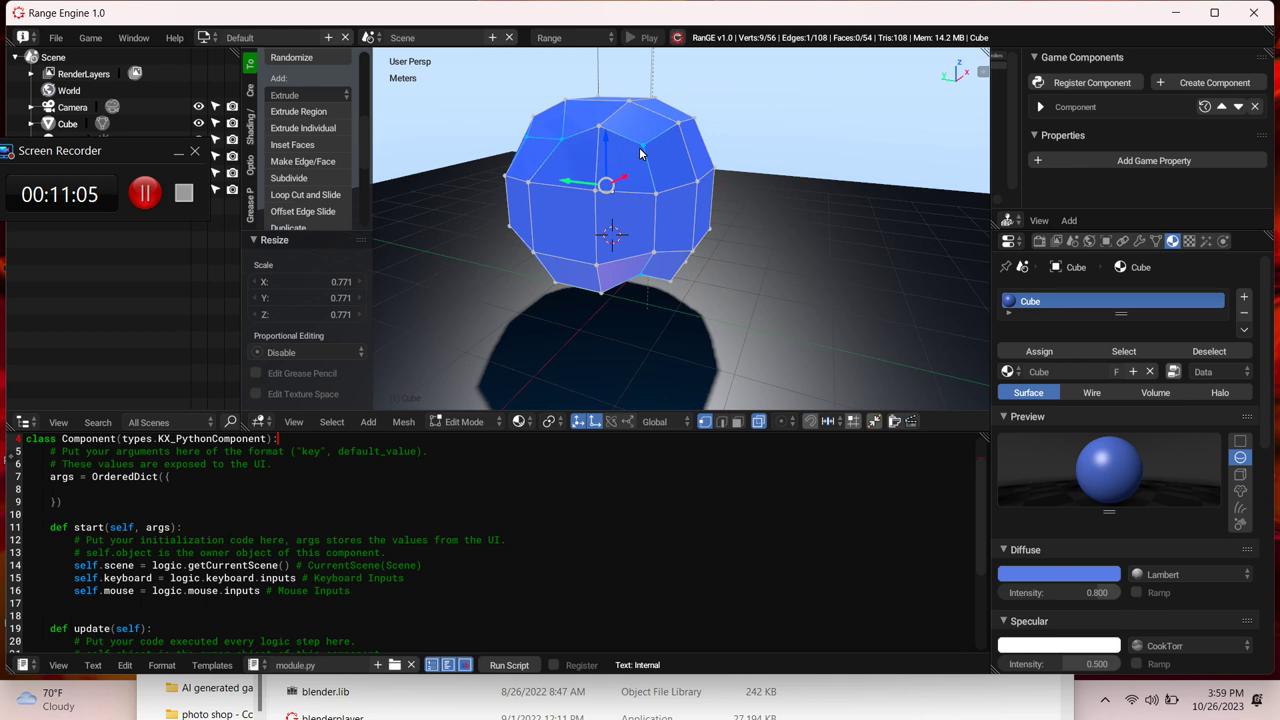
{"action": "key", "text": "KP_6"}
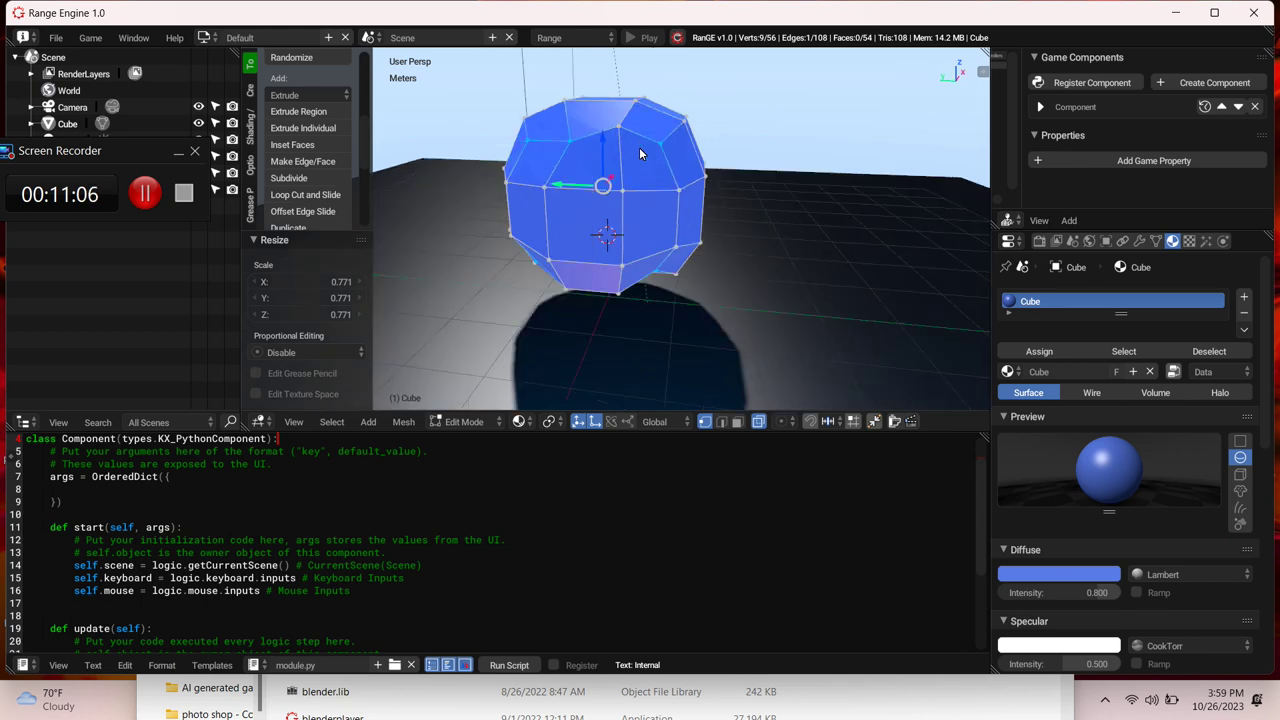
{"action": "left_click", "coordinate": [571, 144]}
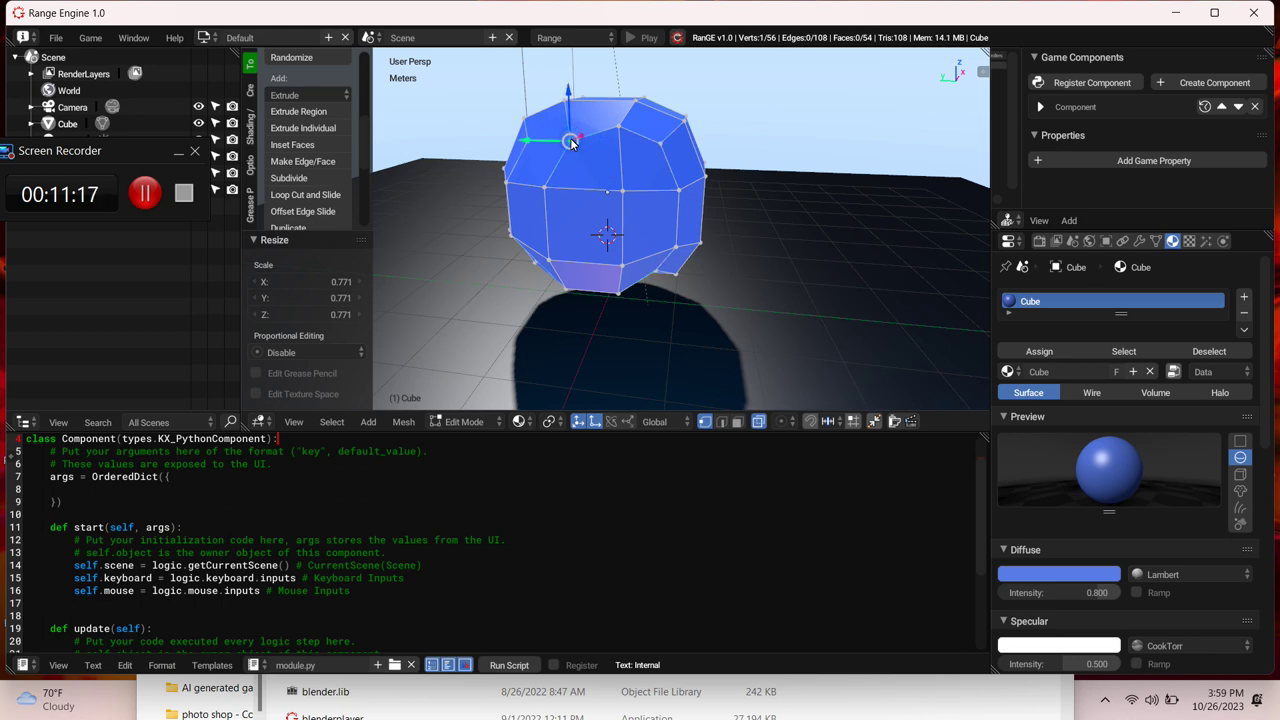
{"action": "key", "text": "s"}
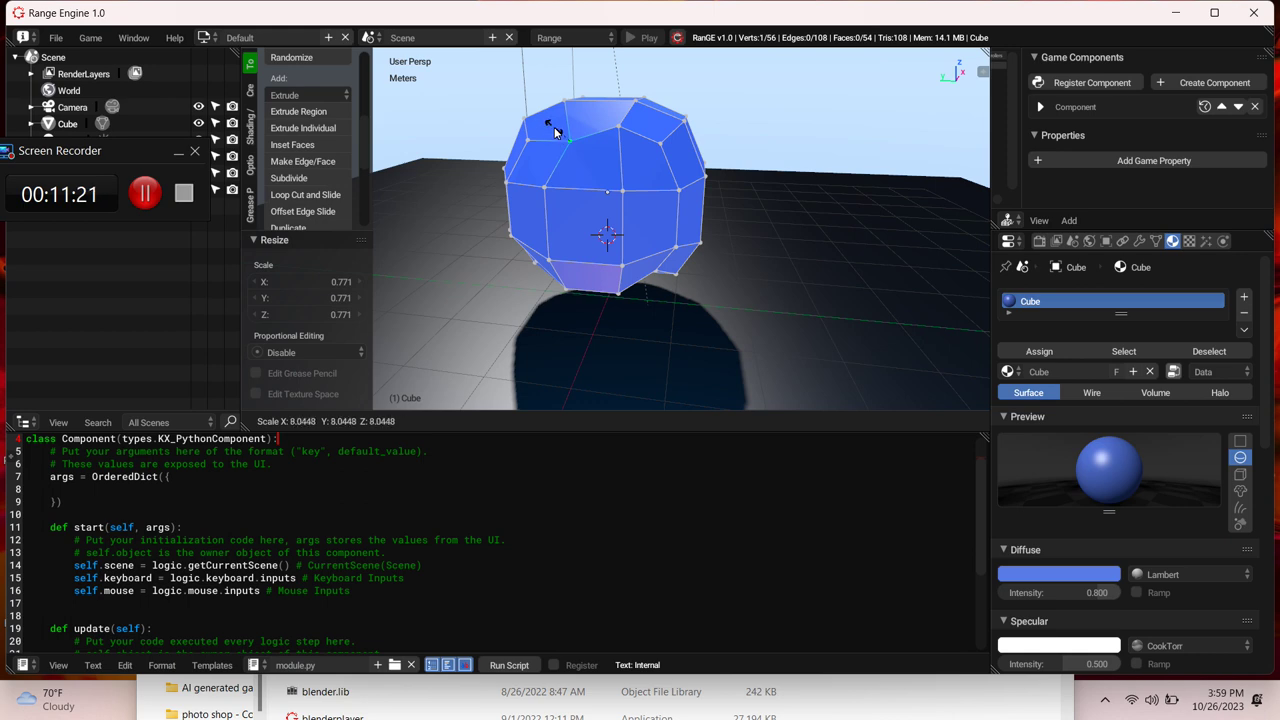
{"action": "key", "text": "Escape"}
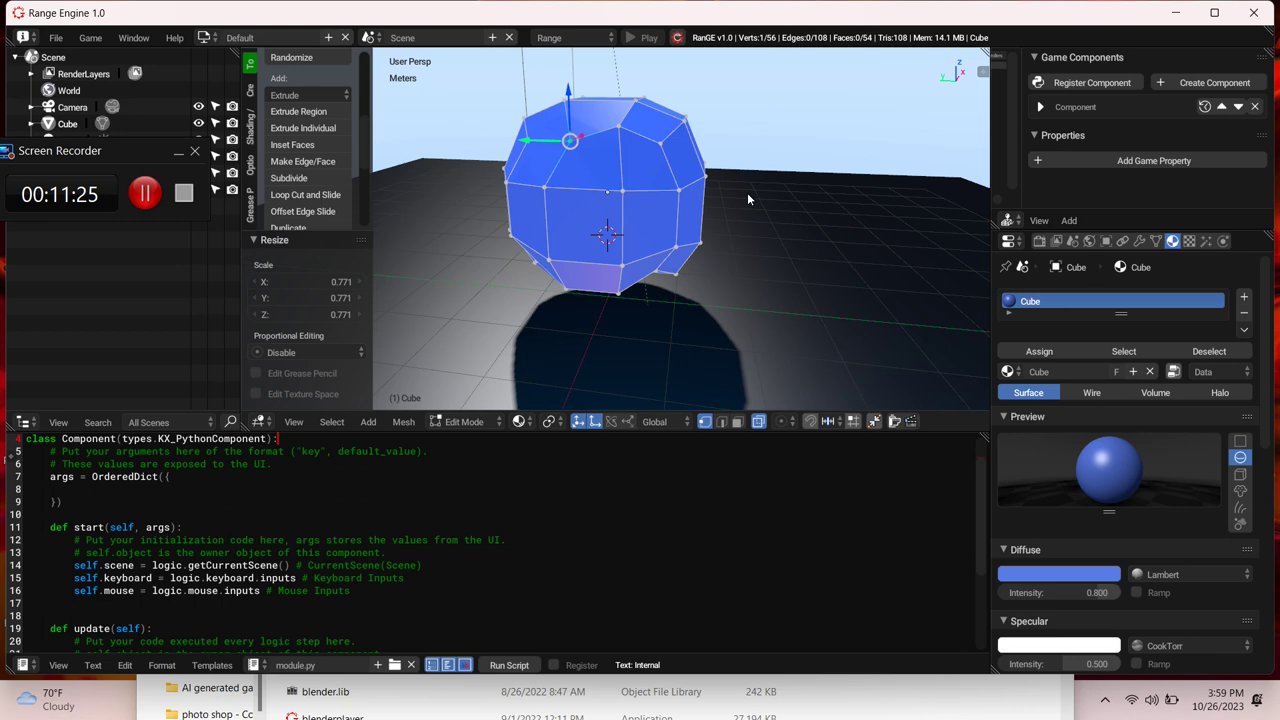
{"action": "key", "text": "g"}
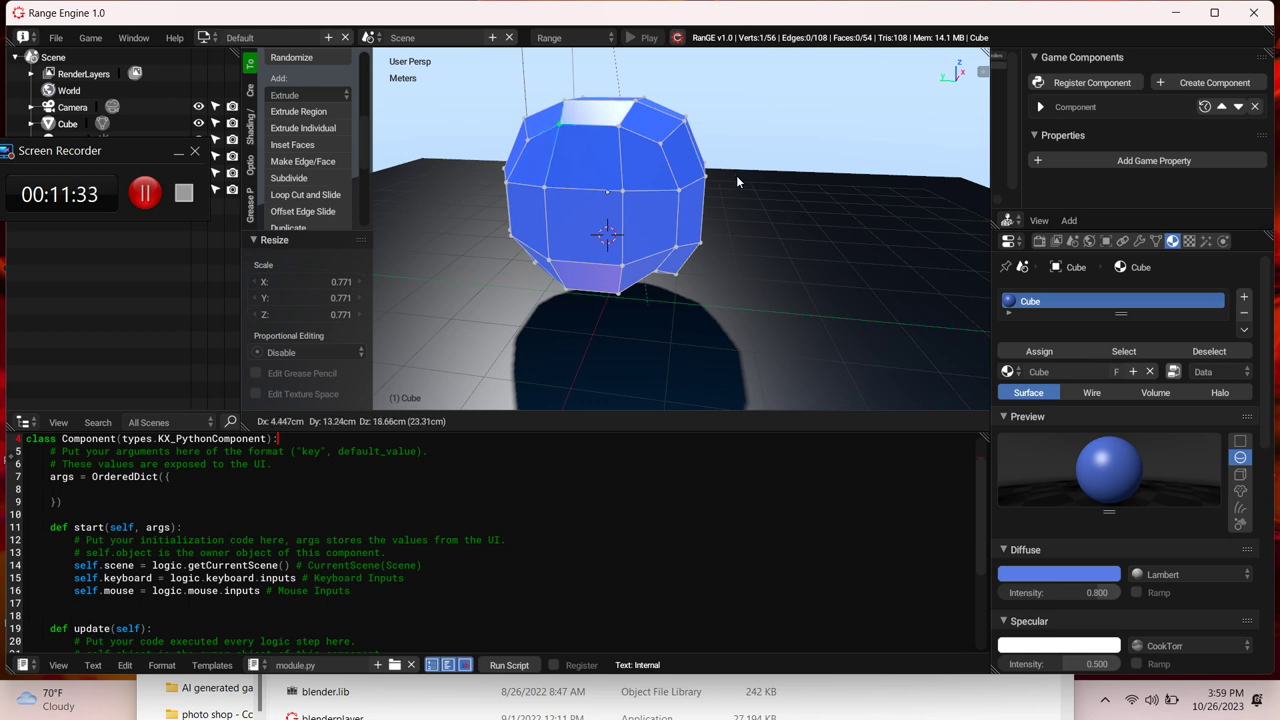
{"action": "left_click", "coordinate": [736, 177]}
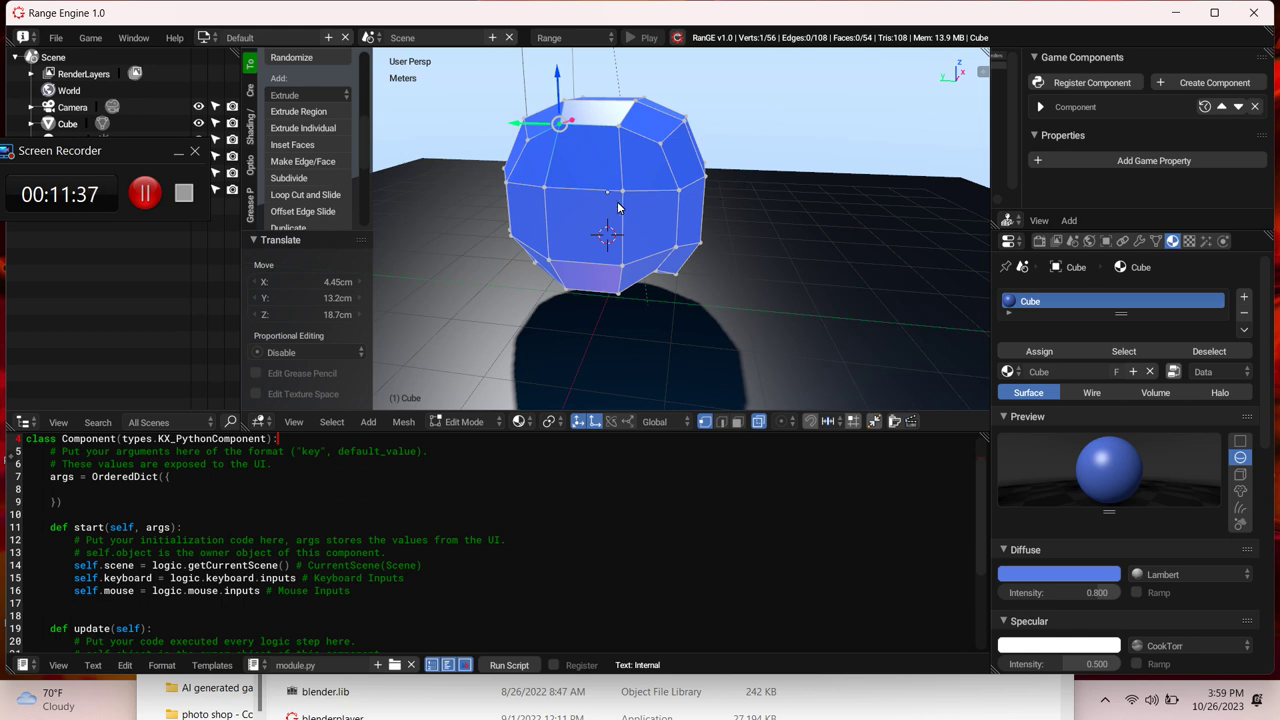
Step: Select a single upper vertex of another side's centre face and move it about 14.3 cm along X
{"action": "middle_click_drag", "start_coordinate": [617, 207], "coordinate": [617, 207]}
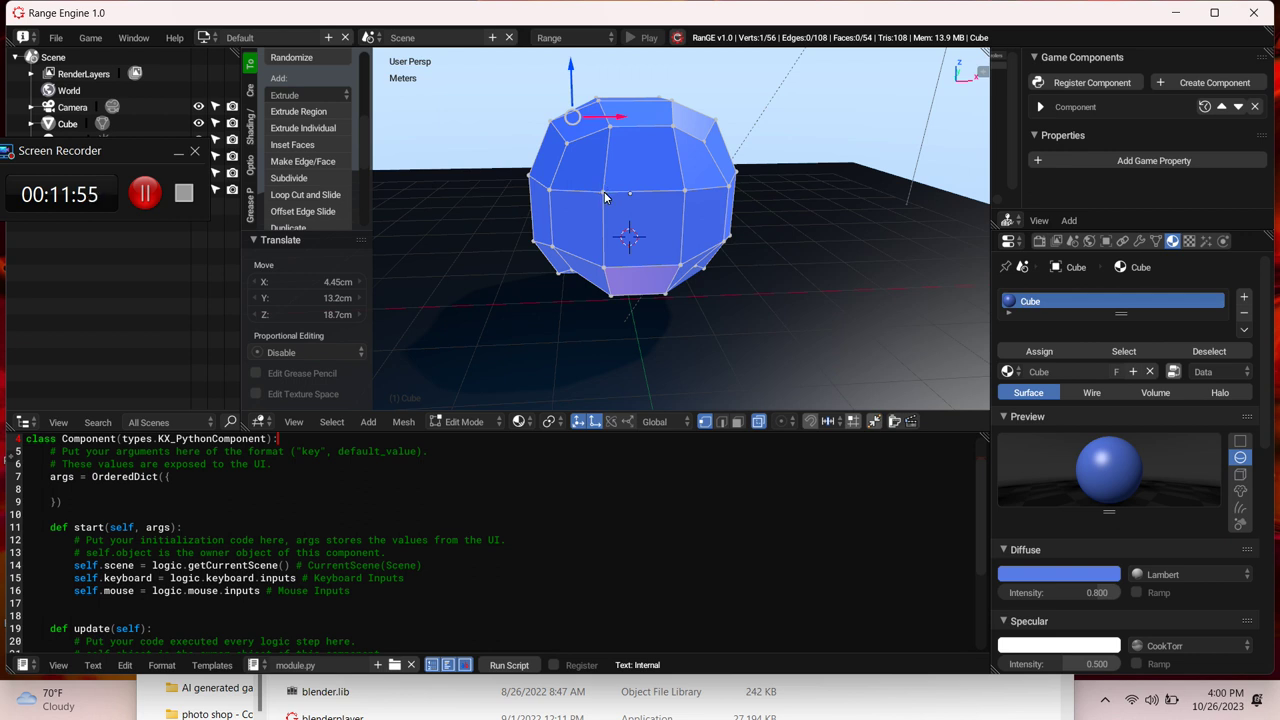
{"action": "left_click", "coordinate": [605, 196]}
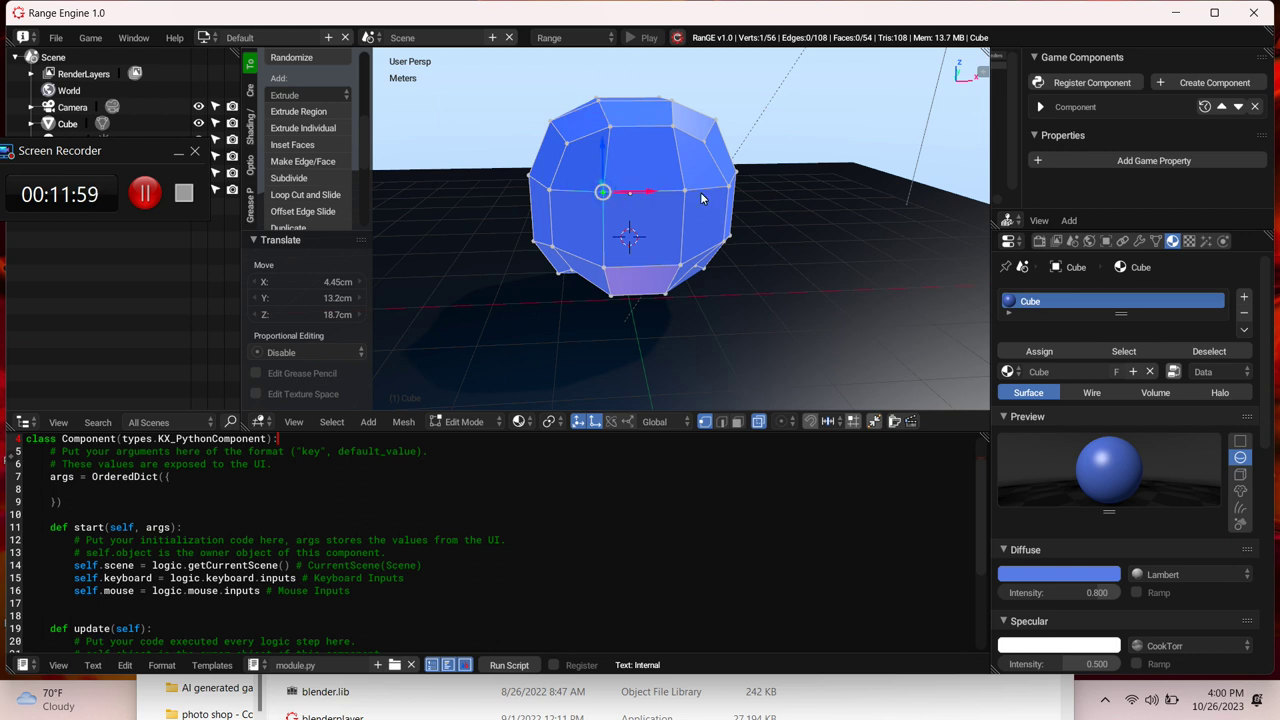
{"action": "mouse_move", "coordinate": [650, 185]}
{"action": "left_mouse_down"}
{"action": "mouse_move", "coordinate": [687, 193]}
{"action": "mouse_move", "coordinate": [668, 197]}
{"action": "left_mouse_up"}
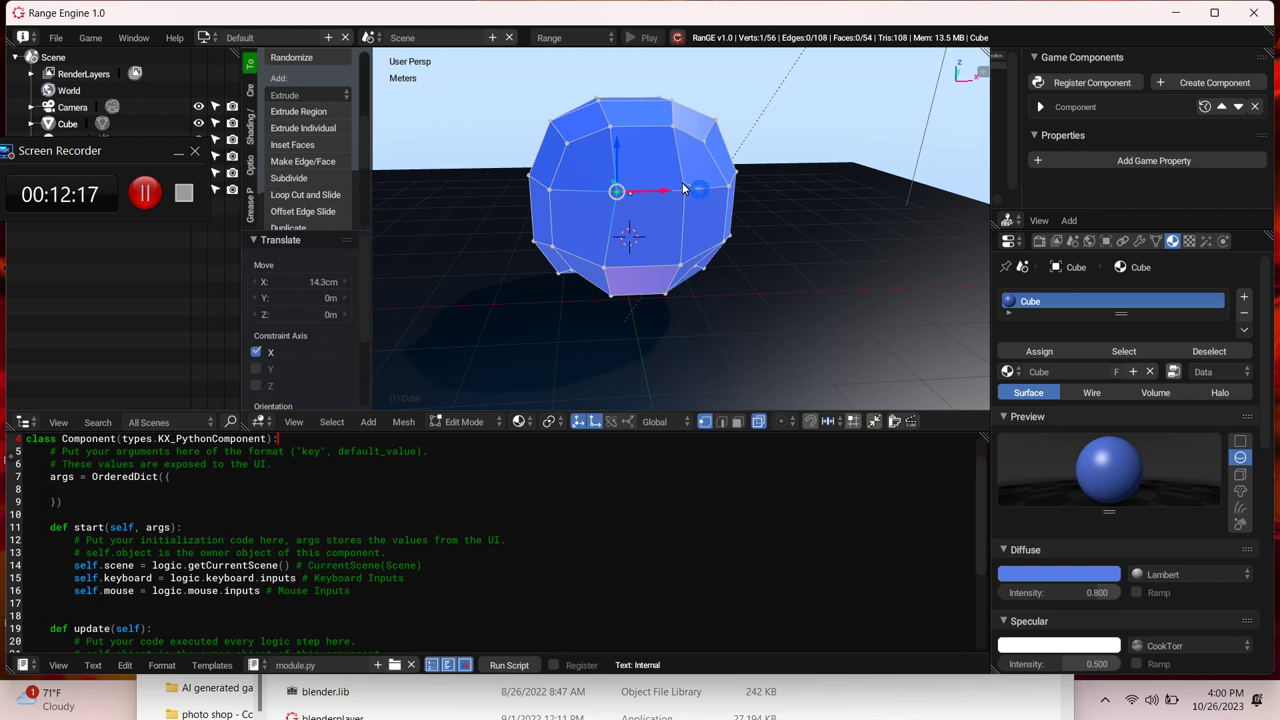
Step: Add the other three vertices of that centre face to the selection and subdivide the face with one cut
{"action": "left_click", "coordinate": [643, 228], "text": "shift"}
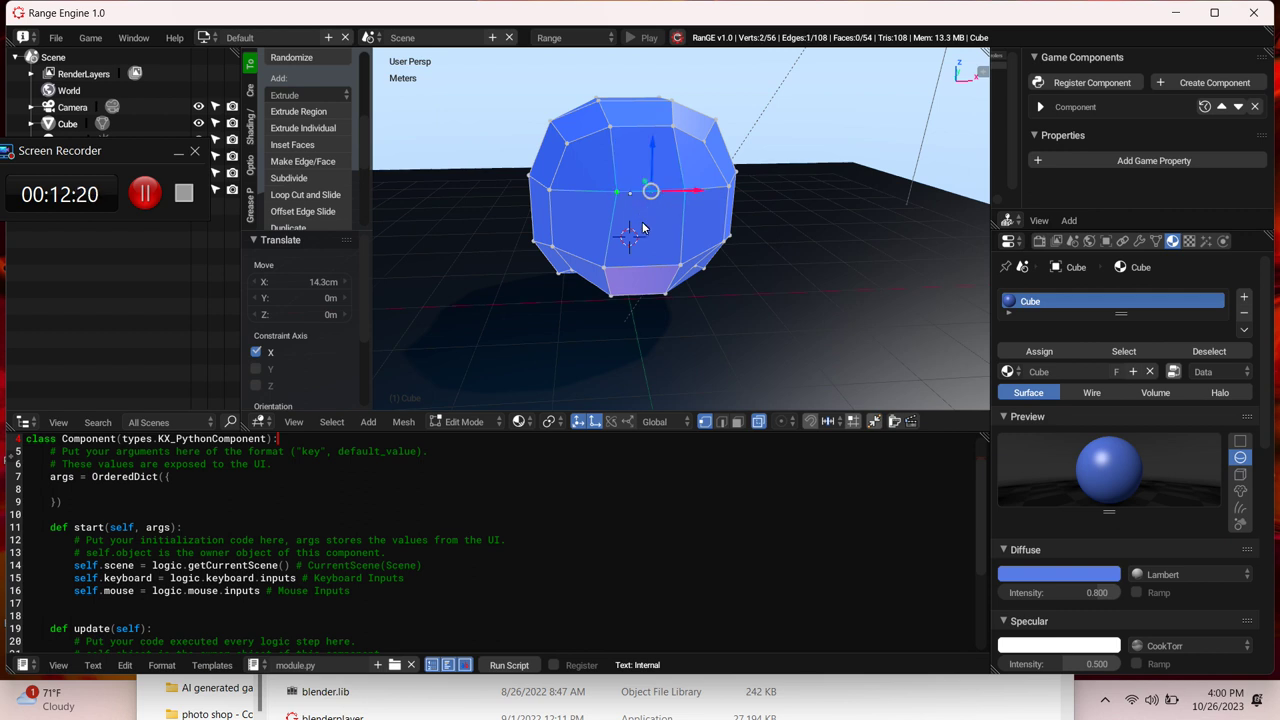
{"action": "left_click", "coordinate": [682, 266], "text": "ctrl"}
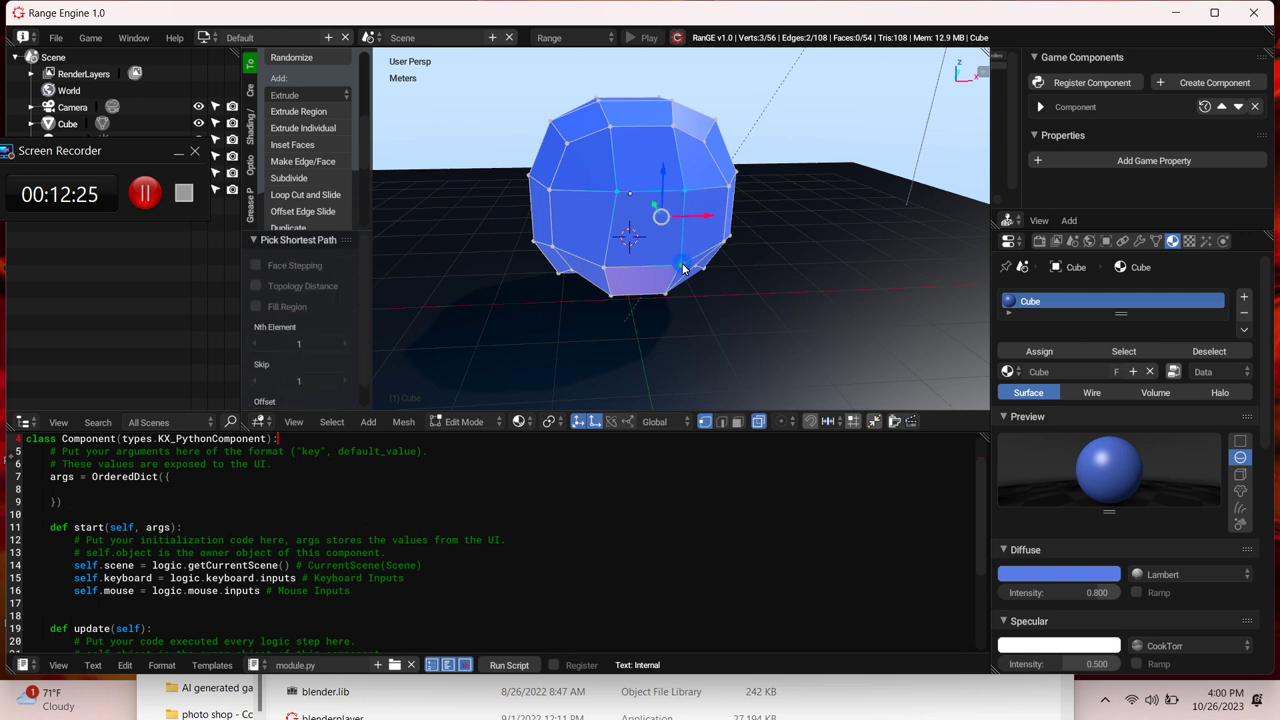
{"action": "left_click", "coordinate": [604, 272], "text": "shift"}
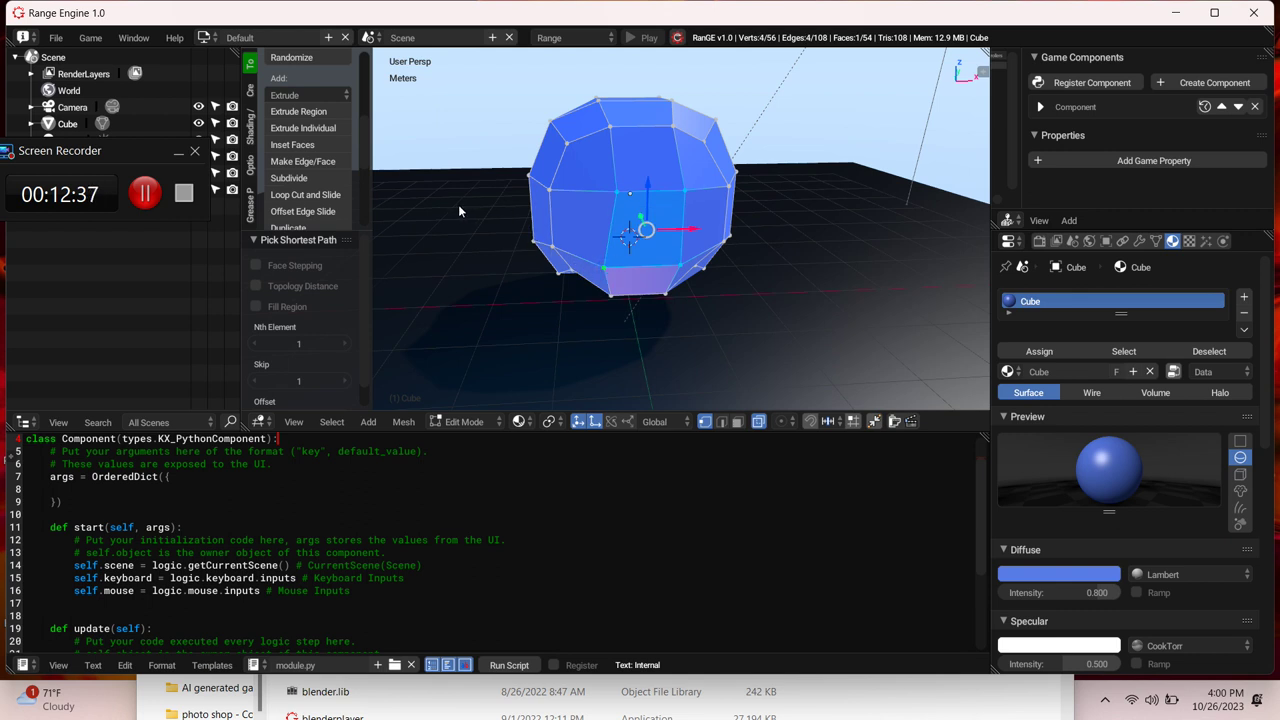
{"action": "left_click", "coordinate": [319, 178]}
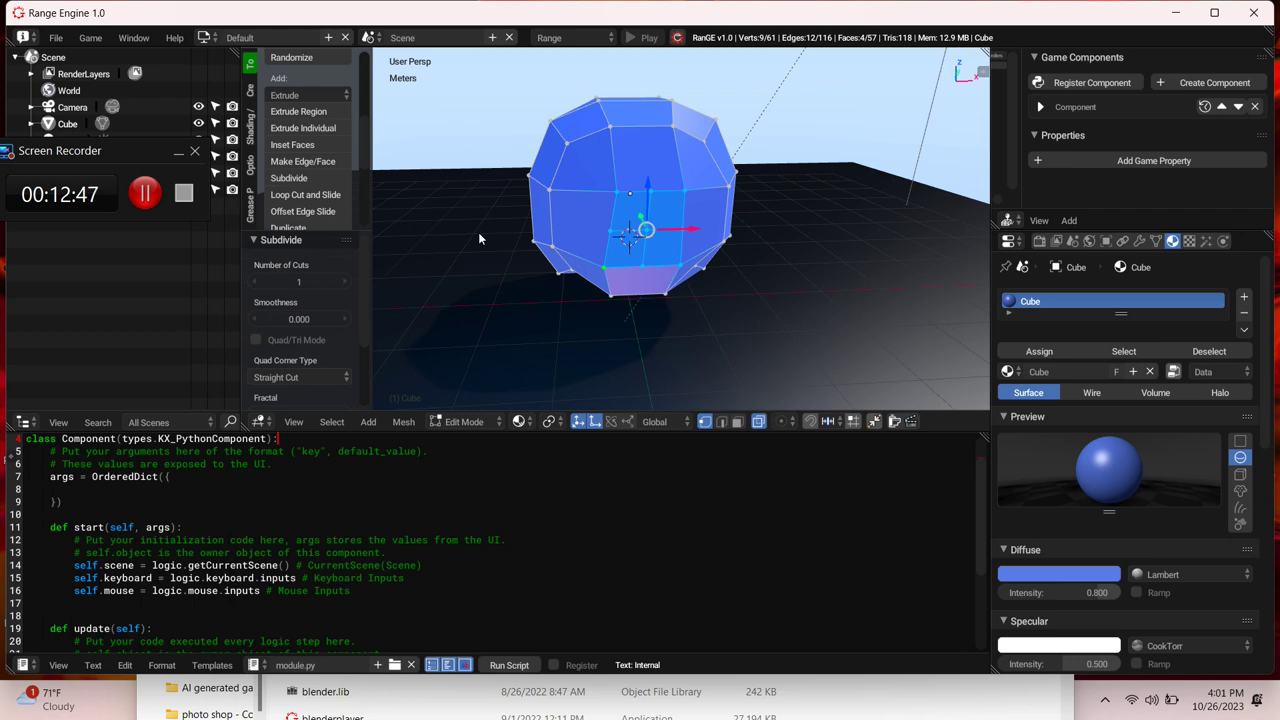
Step: Undo the centre face's subdivision, its vertex selection and the preceding X move of its upper vertex
{"action": "key", "text": "ctrl+z"}
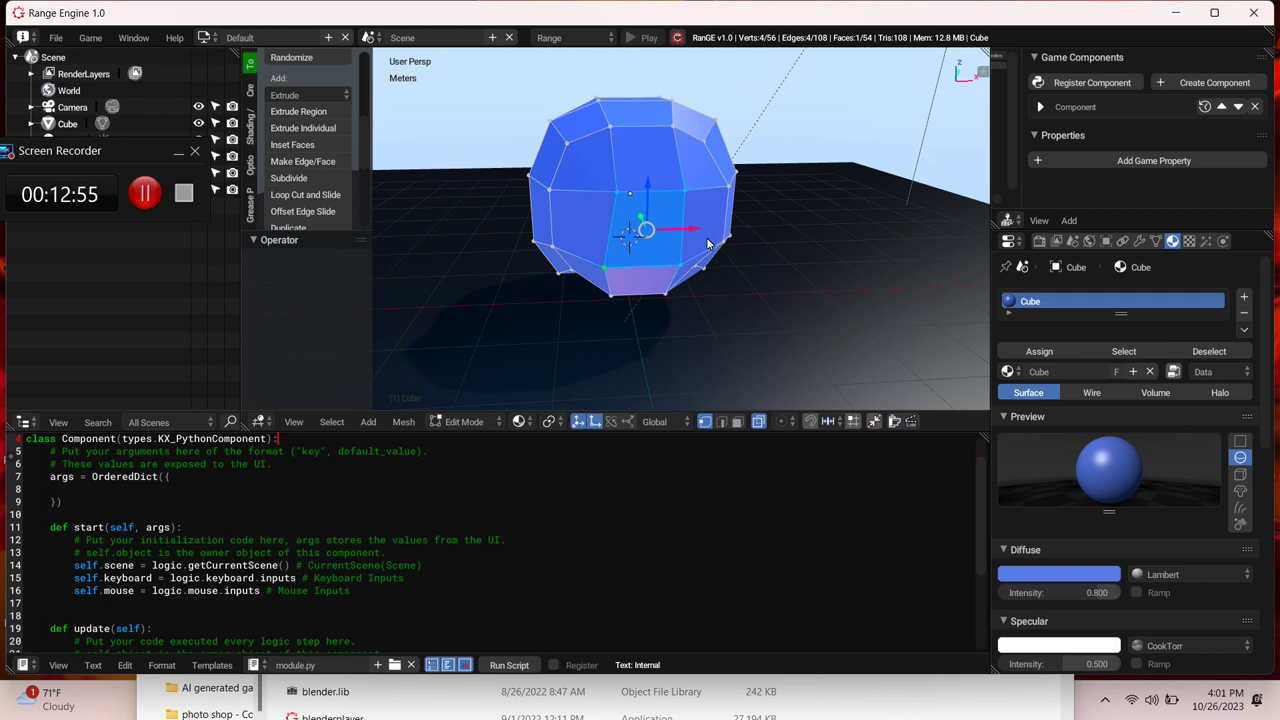
{"action": "key", "text": "ctrl+z"}
{"action": "key", "text": "ctrl+z"}
{"action": "key", "text": "ctrl+z"}
{"action": "key", "text": "ctrl+z"}
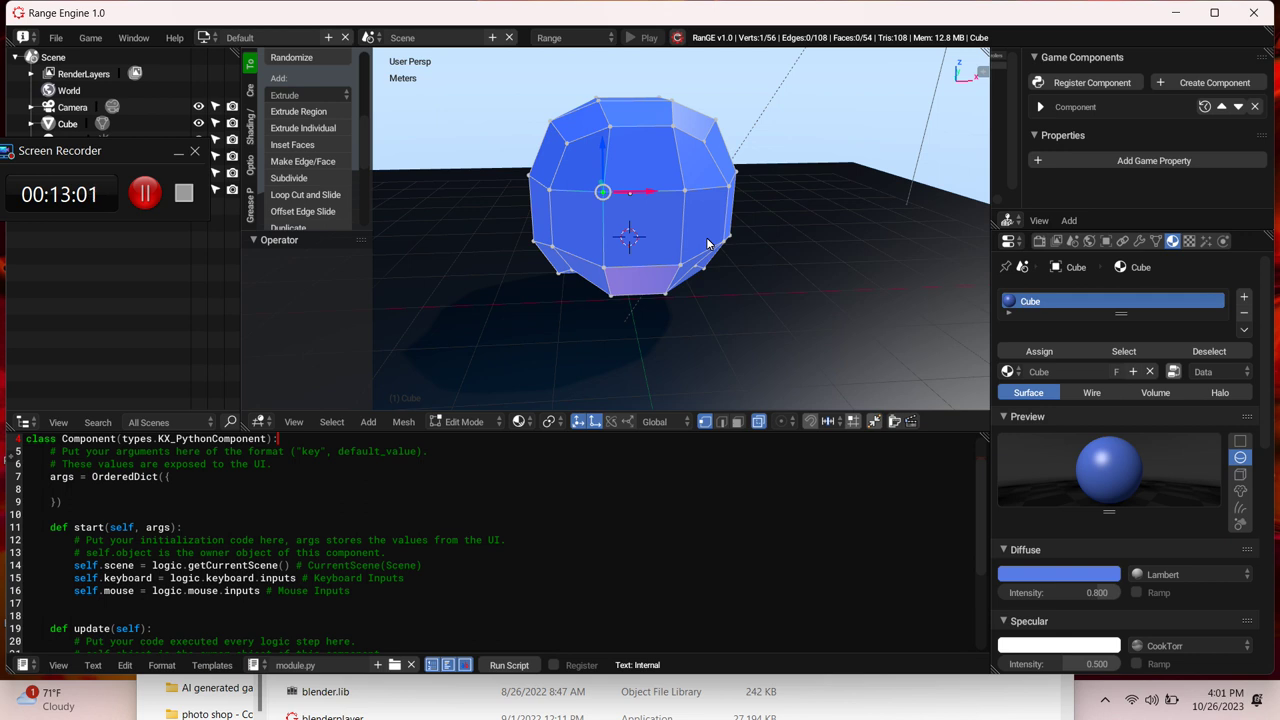
Step: Select all four corner vertices of the centre face and subdivide the face with one cut
{"action": "left_click", "coordinate": [702, 179]}
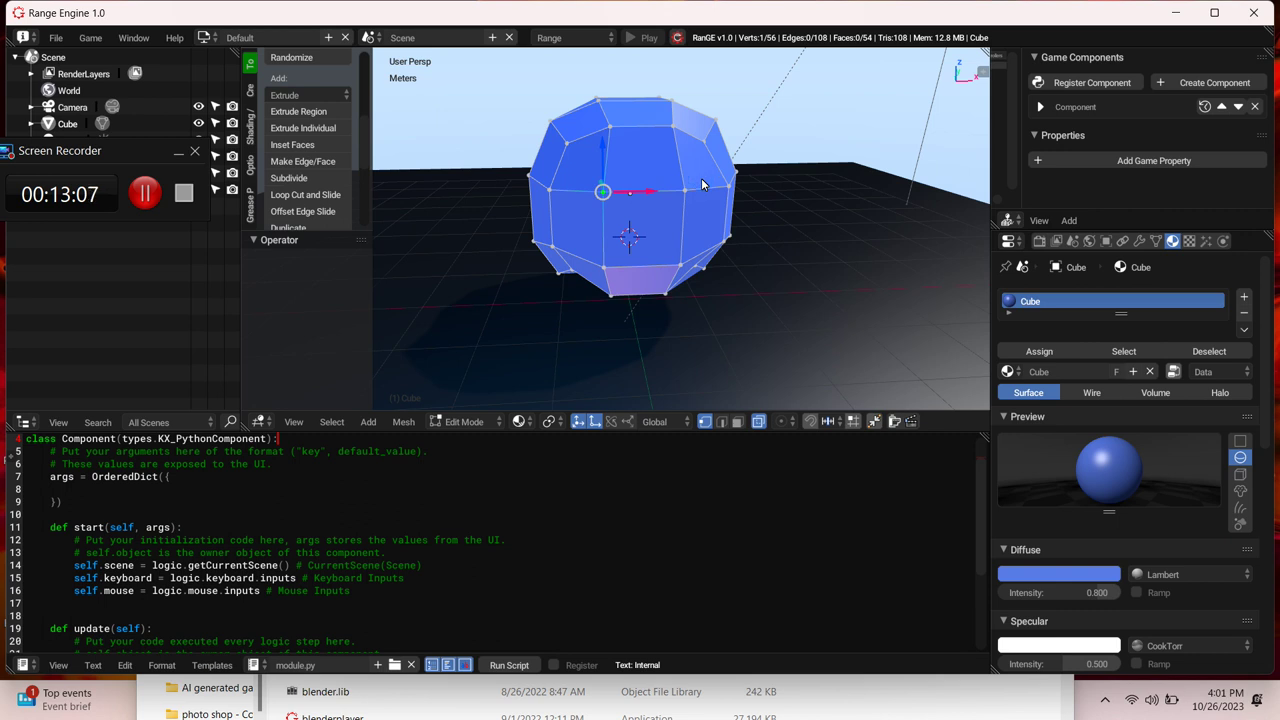
{"action": "left_click", "coordinate": [677, 190]}
{"action": "left_click", "coordinate": [676, 205], "text": "shift"}
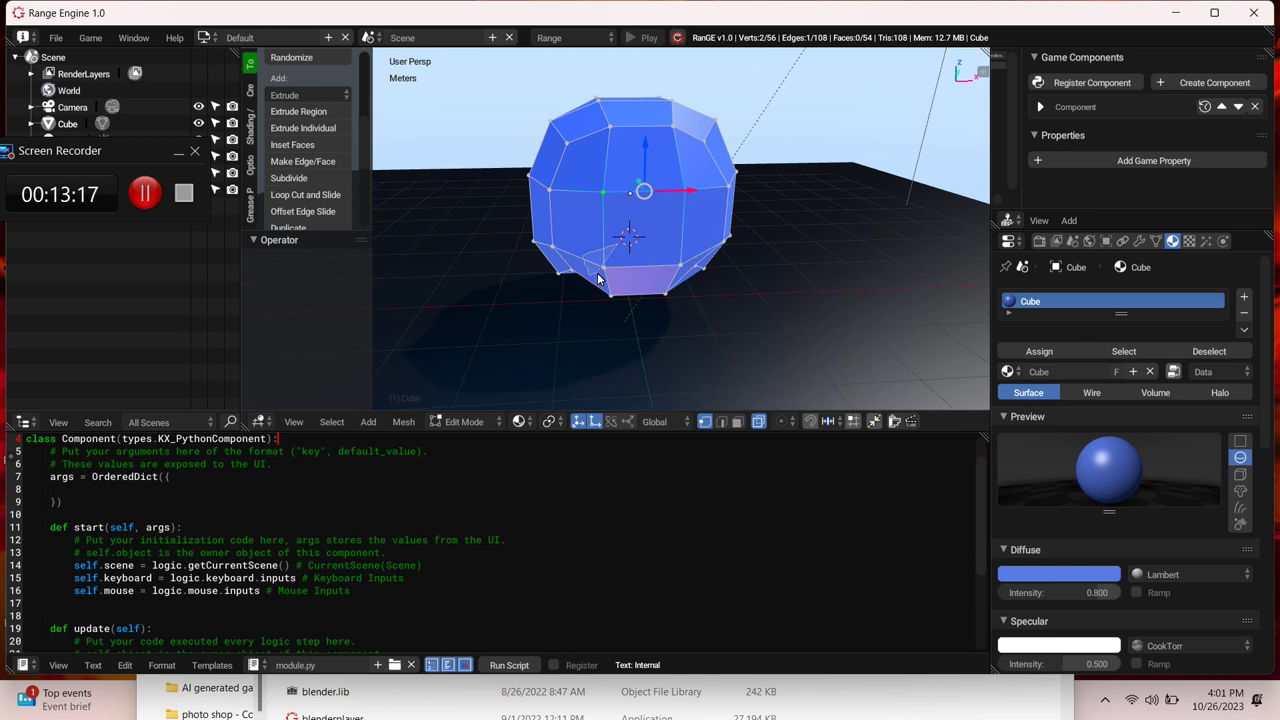
{"action": "left_click", "coordinate": [633, 286], "text": "shift"}
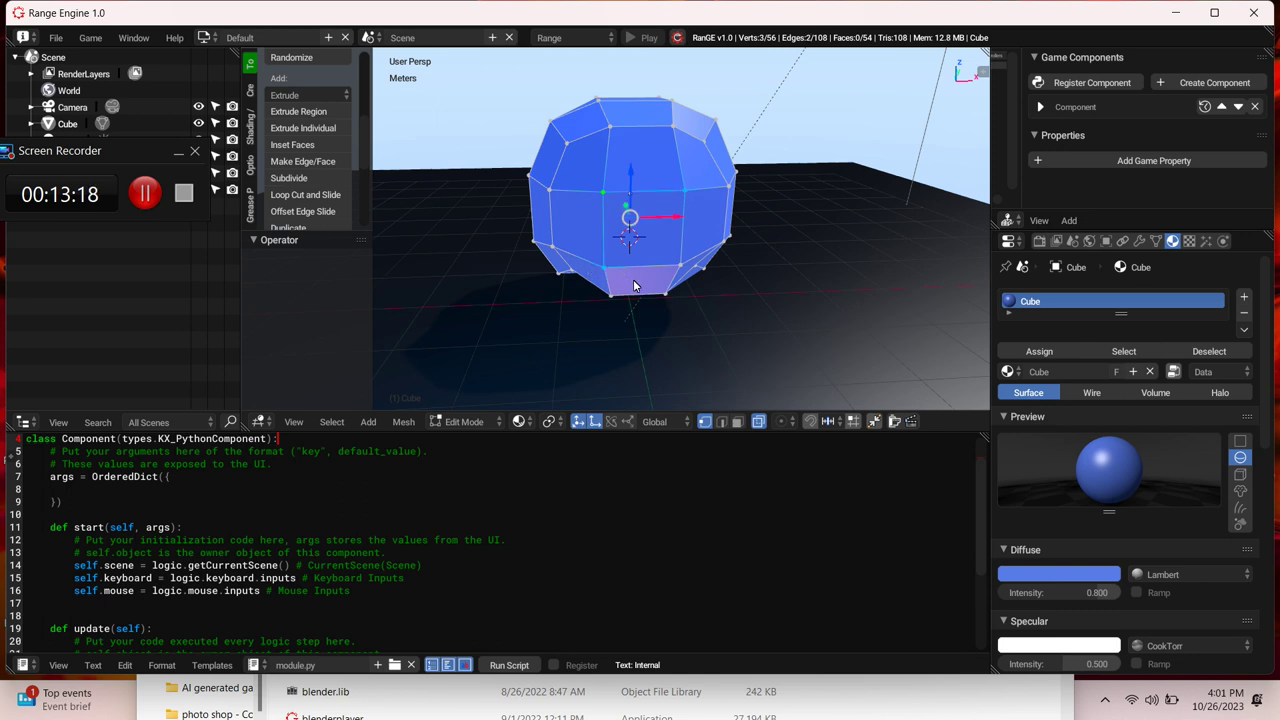
{"action": "left_click", "coordinate": [690, 281], "text": "shift"}
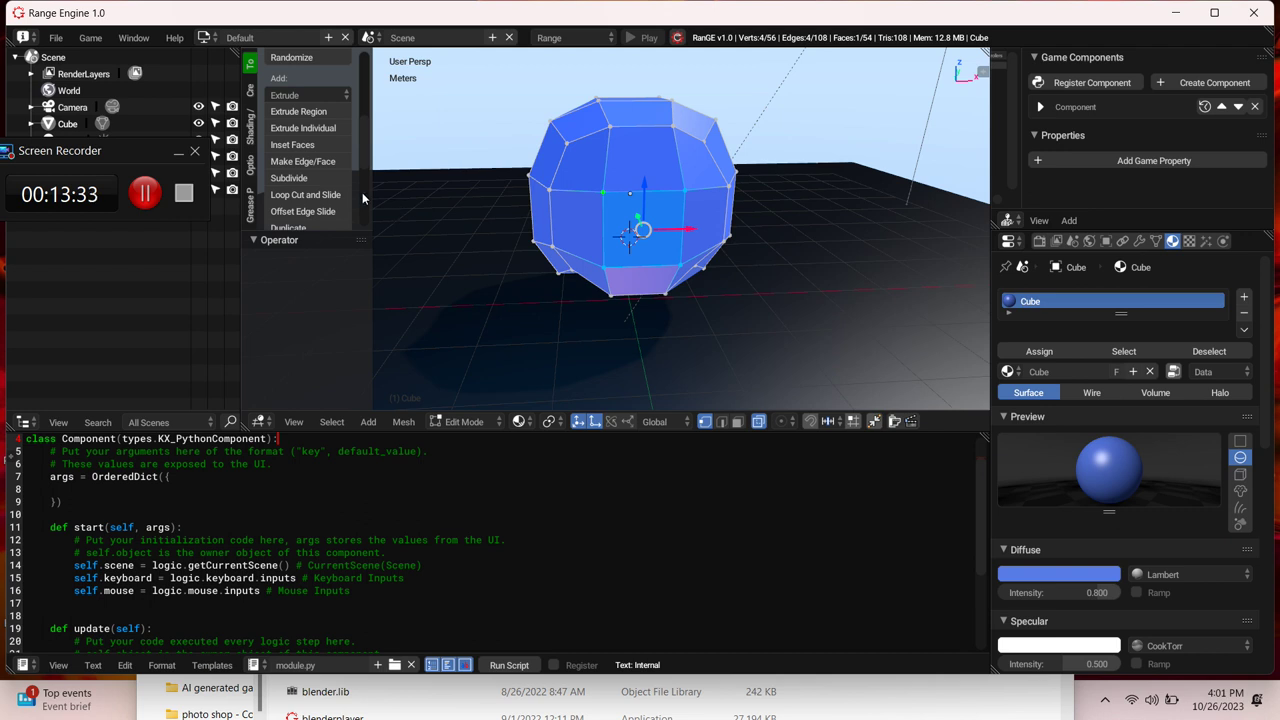
{"action": "left_click", "coordinate": [327, 177]}
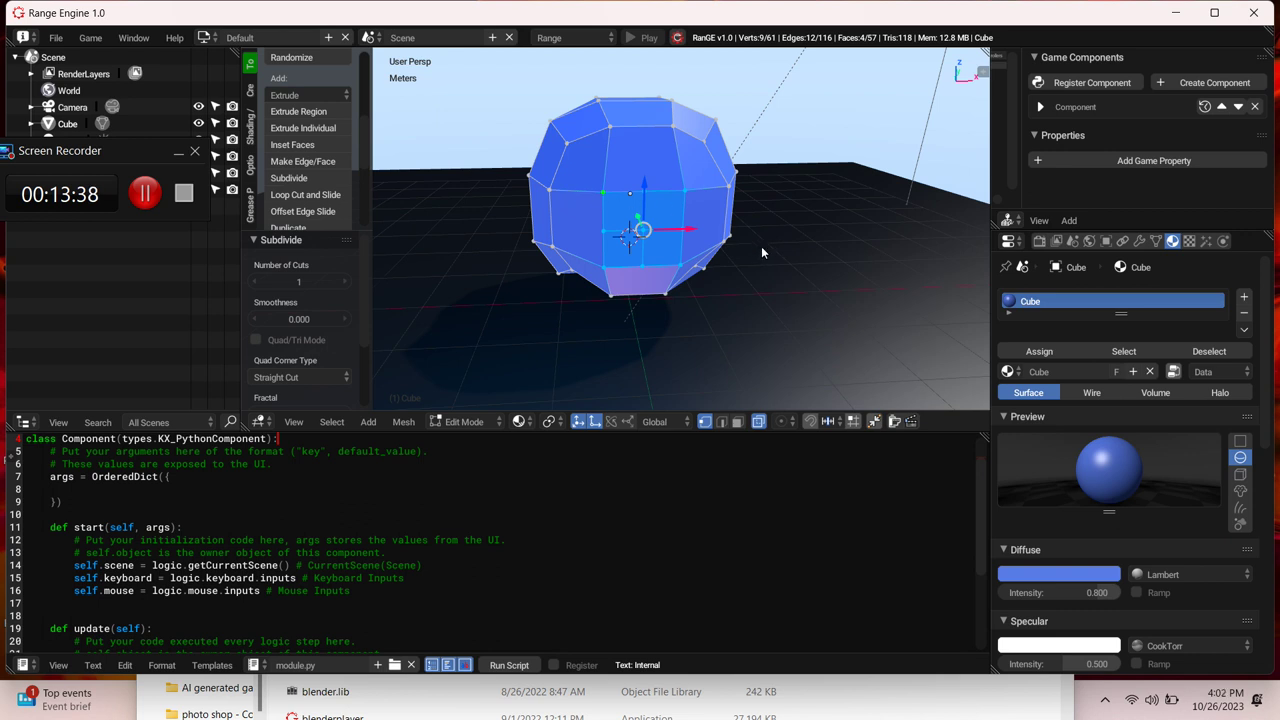
Step: Select a new midpoint vertex on the subdivided face's side edge, and undo the face's subdivision
{"action": "left_click", "coordinate": [607, 240]}
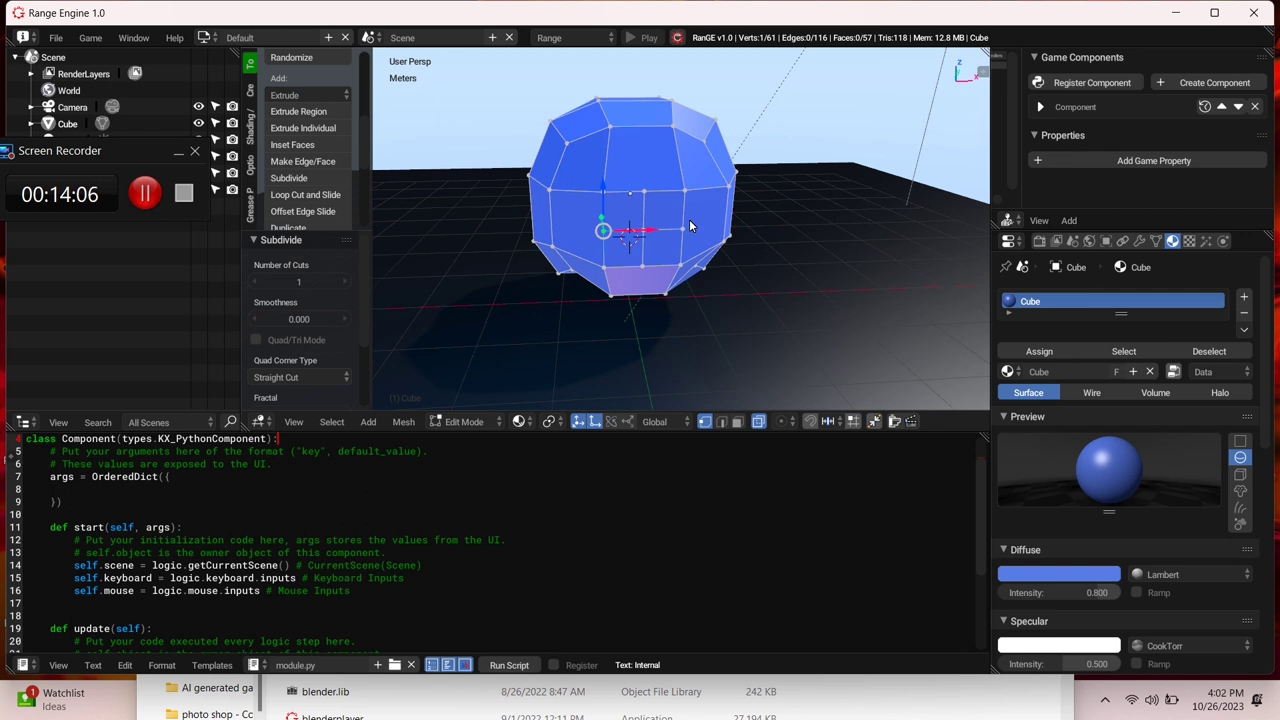
{"action": "key", "text": "ctrl+KP_Add"}
{"action": "key", "text": "ctrl+z"}
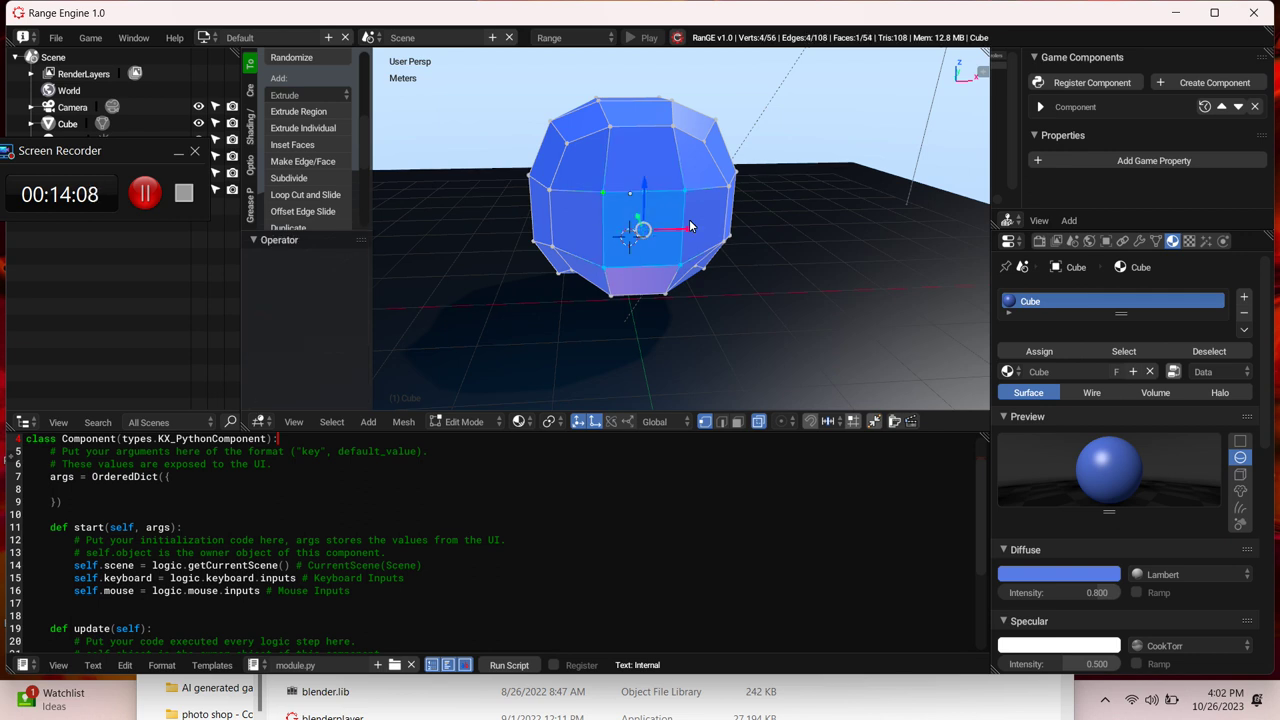
Step: Select the two upper vertices of the centre face and subdivide the edge between them with one cut
{"action": "left_click", "coordinate": [603, 192]}
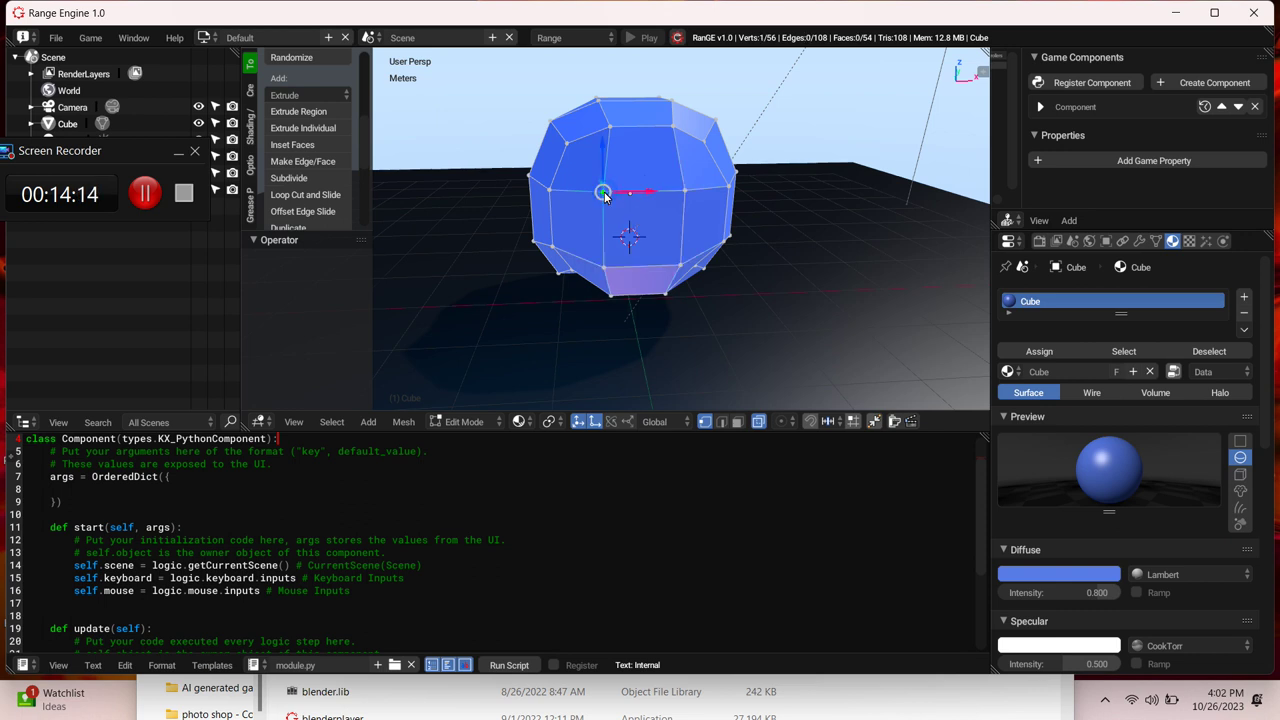
{"action": "left_click", "coordinate": [685, 193], "text": "ctrl"}
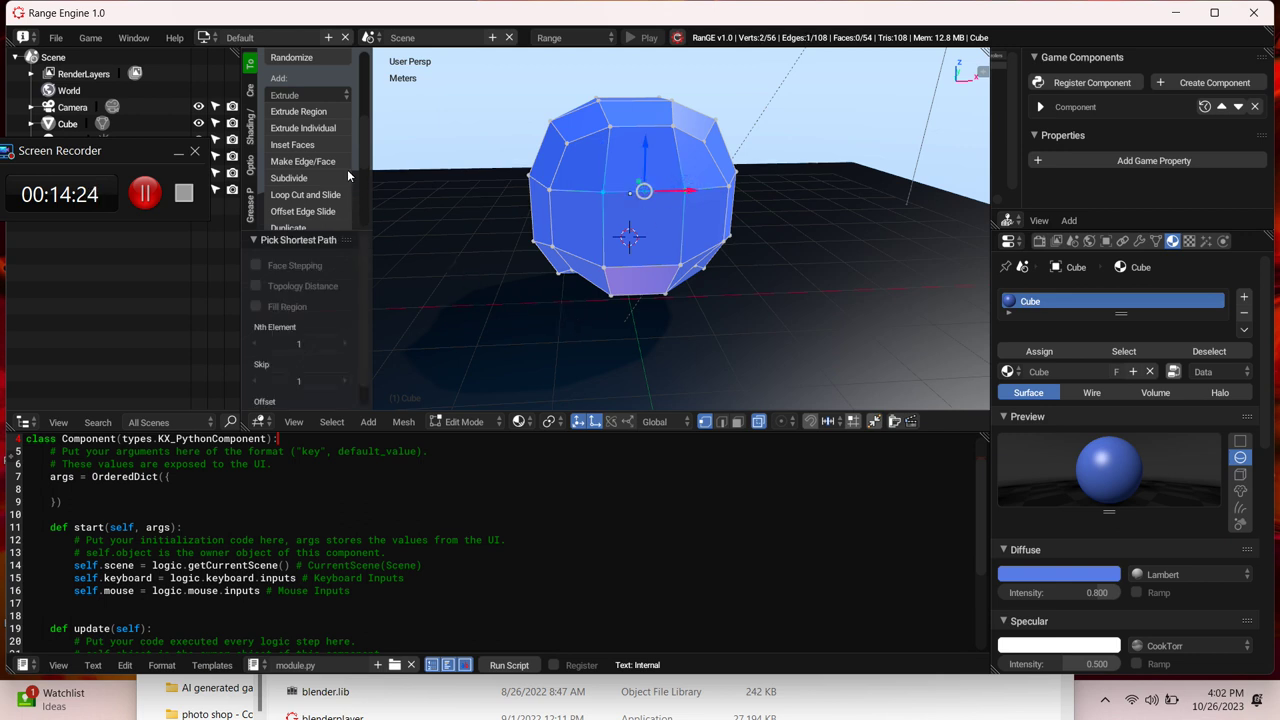
{"action": "left_click", "coordinate": [305, 182]}
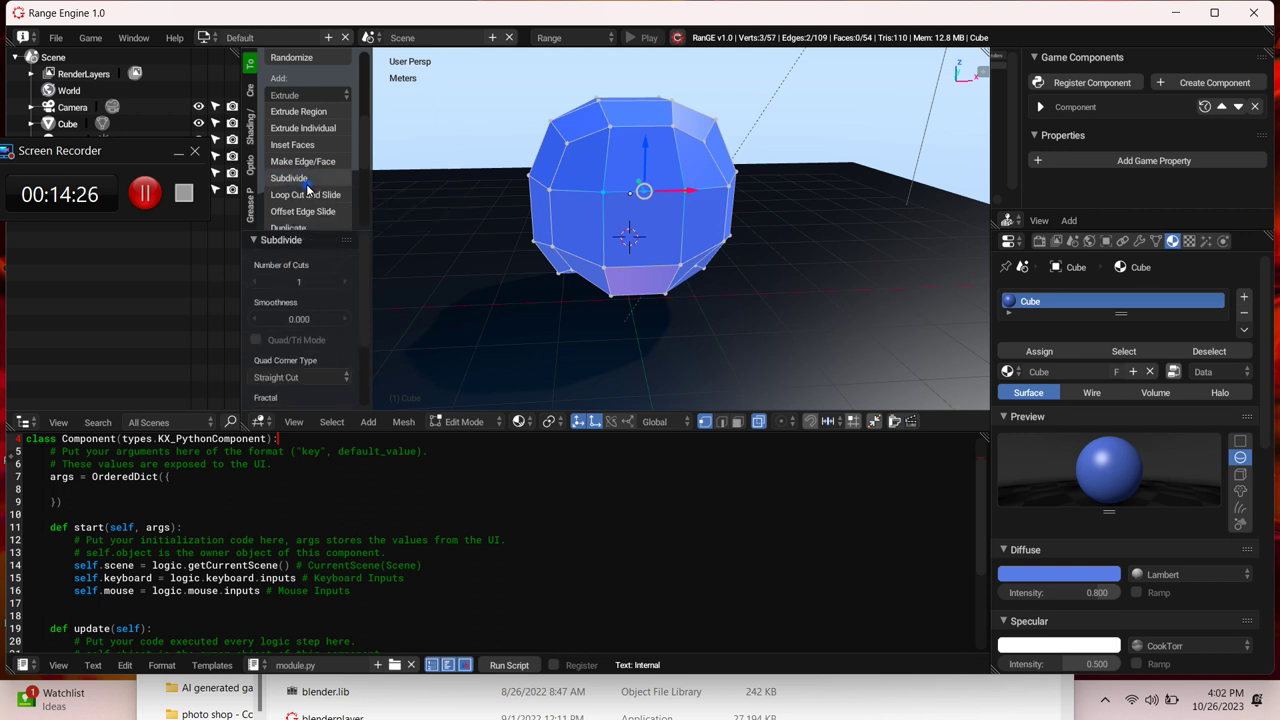
Step: Select the two lower vertices of the centre face and subdivide the edge between them with one cut
{"action": "left_click", "coordinate": [603, 271]}
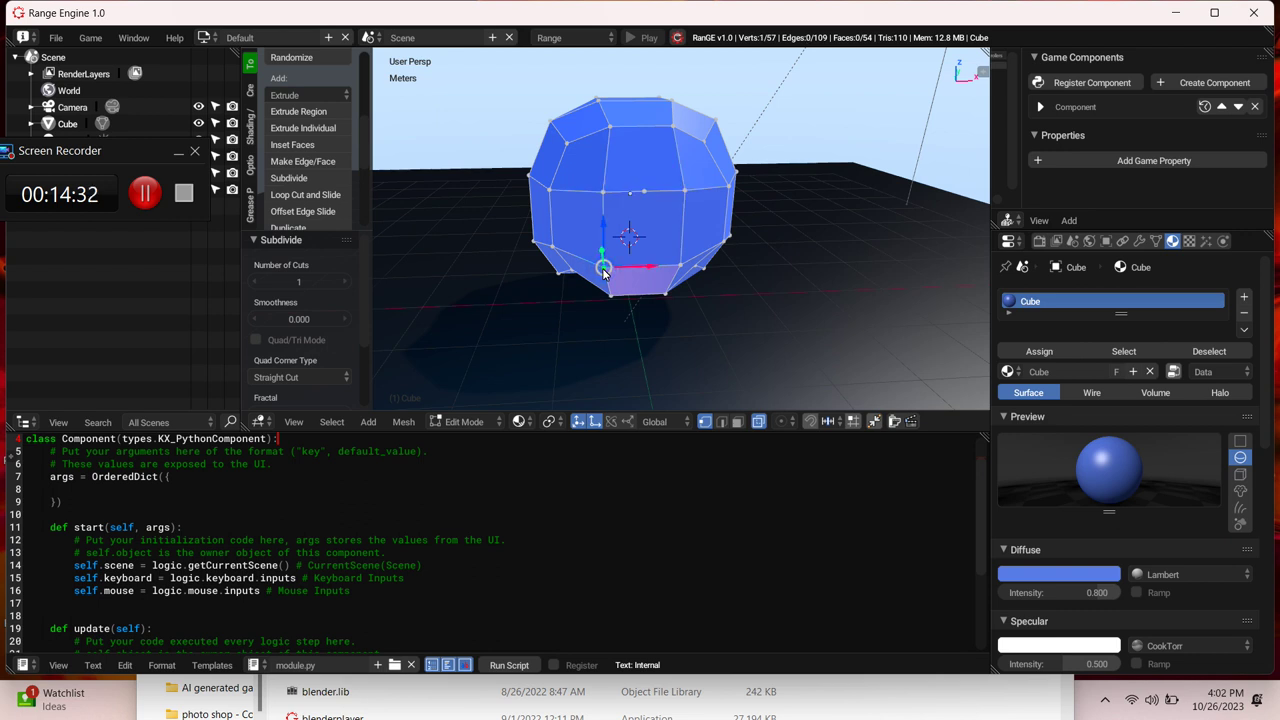
{"action": "left_click", "coordinate": [681, 268], "text": "ctrl"}
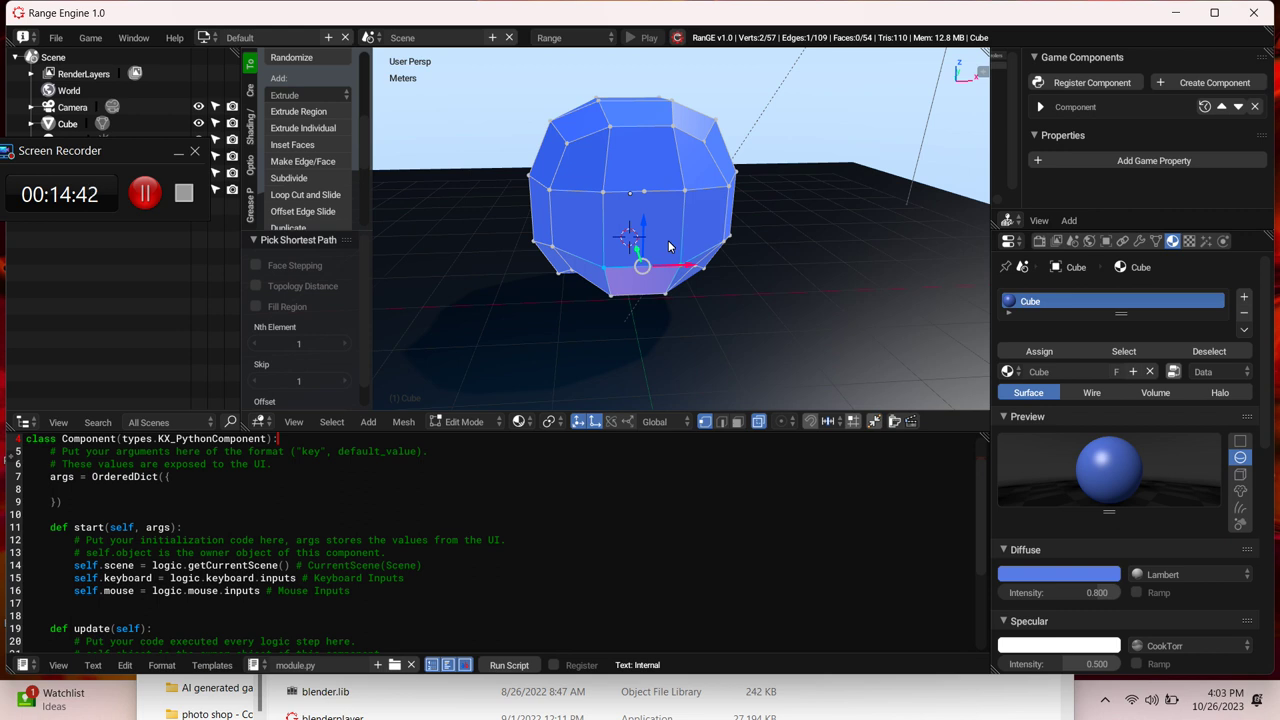
{"action": "left_click", "coordinate": [308, 180]}
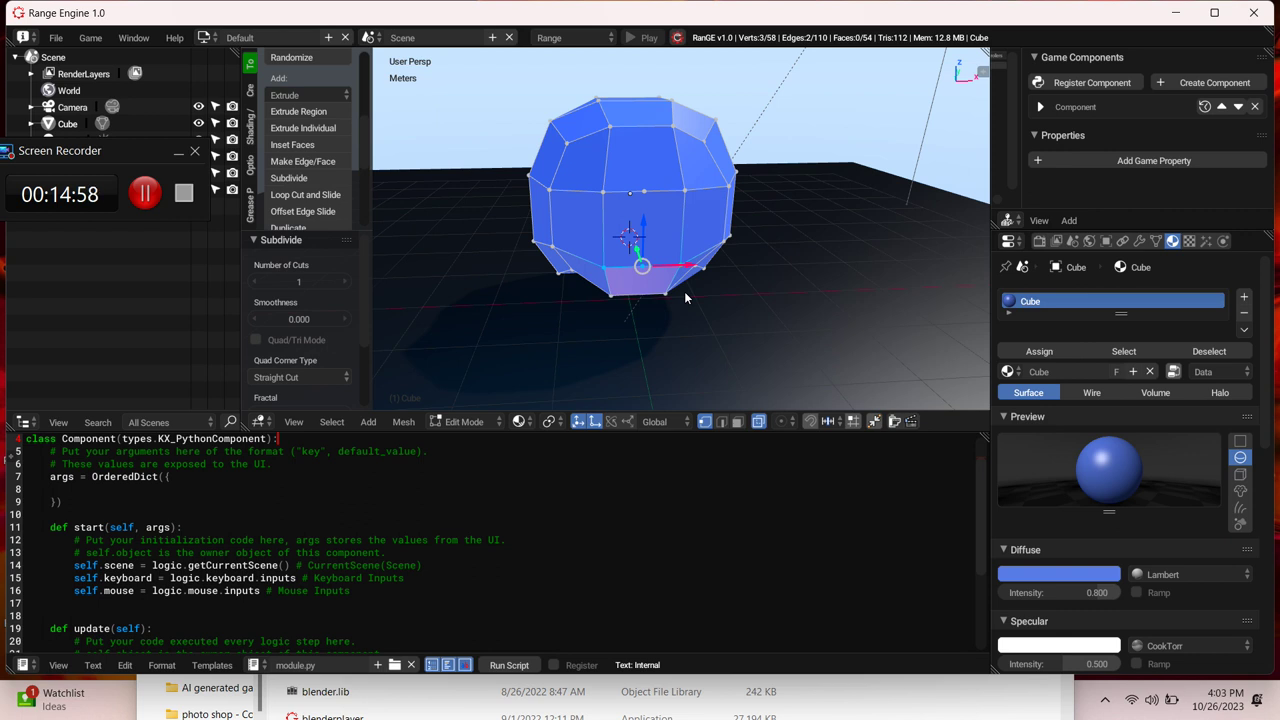
Step: Undo the subdivisions of the centre face's upper and lower edges
{"action": "key", "text": "ctrl+z"}
{"action": "key", "text": "ctrl+z"}
{"action": "key", "text": "ctrl+z"}
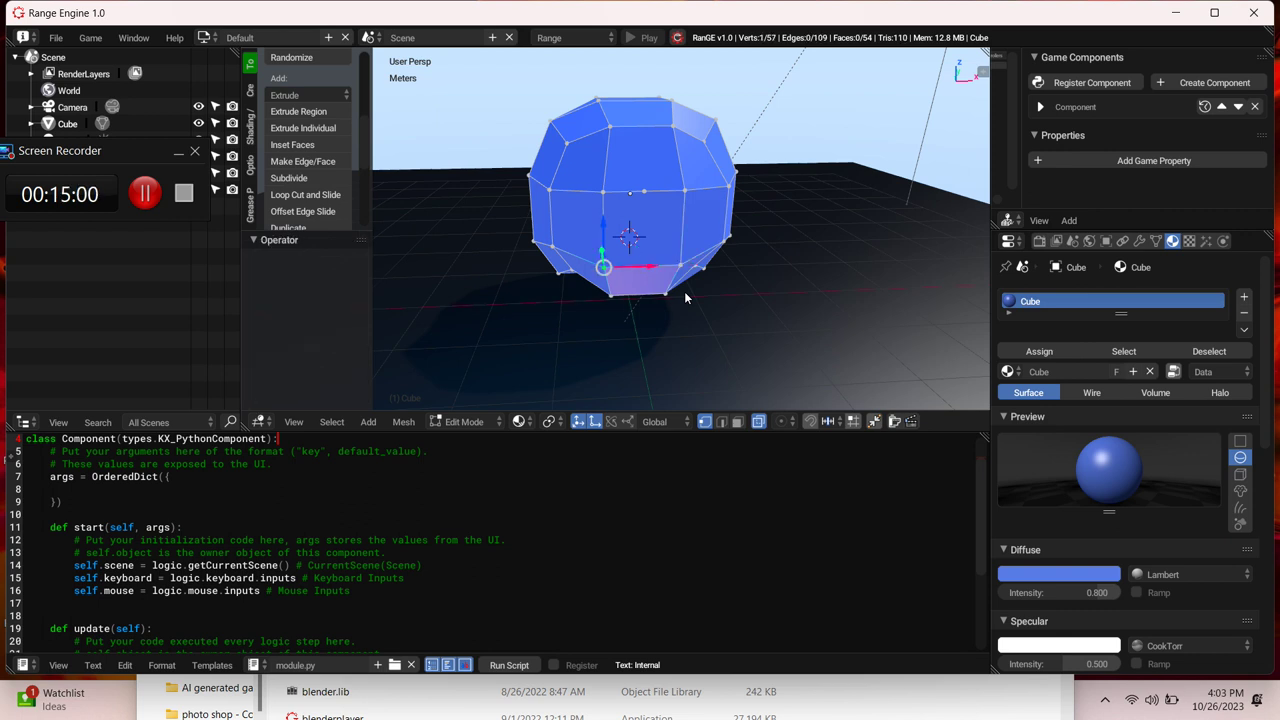
{"action": "key", "text": "ctrl+z"}
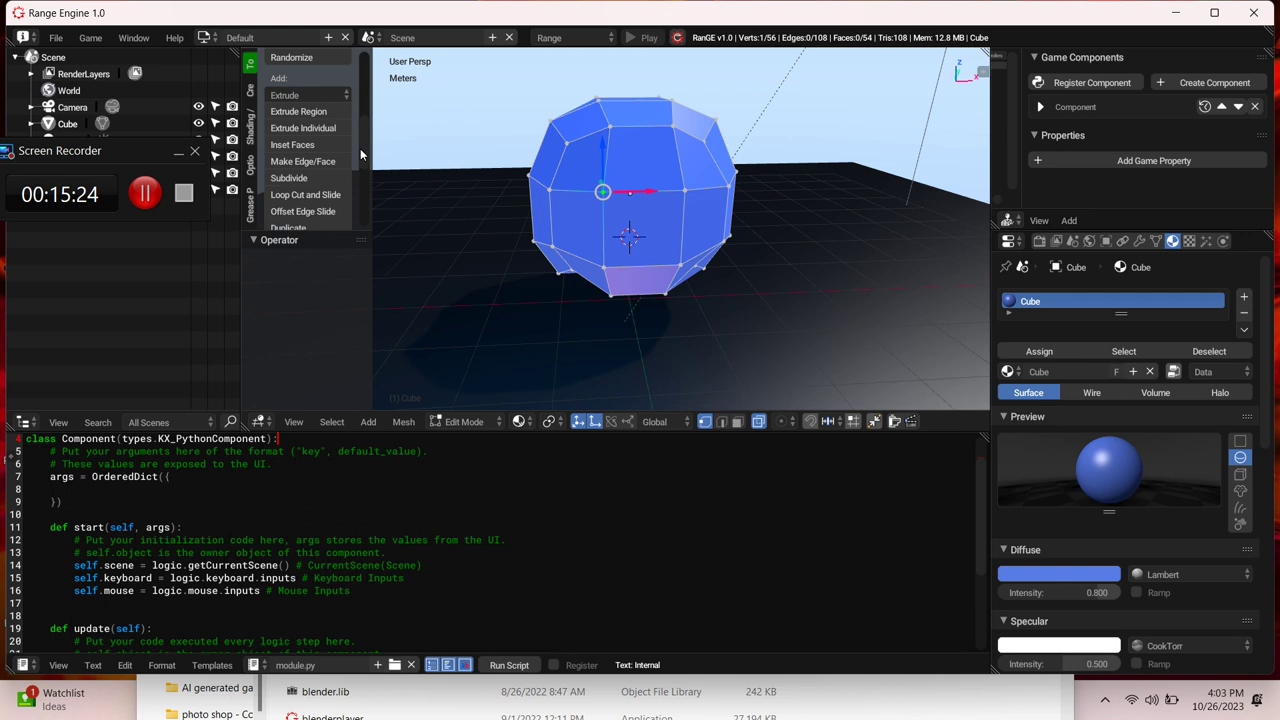
Step: Cut a small, narrow upright rectangle into the middle of the centre face with the Knife tool
{"action": "scroll", "coordinate": [362, 150], "scroll_direction": "down", "scroll_amount": 3}
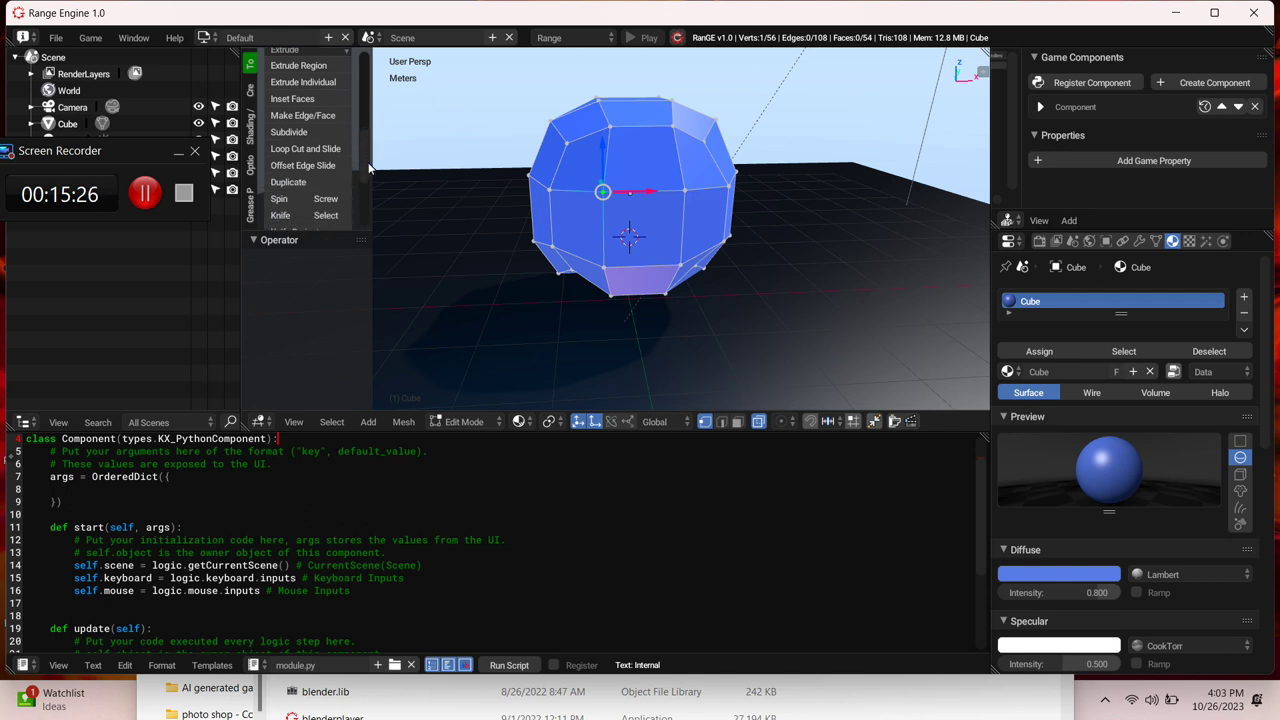
{"action": "scroll", "coordinate": [370, 163], "scroll_direction": "down", "scroll_amount": 2}
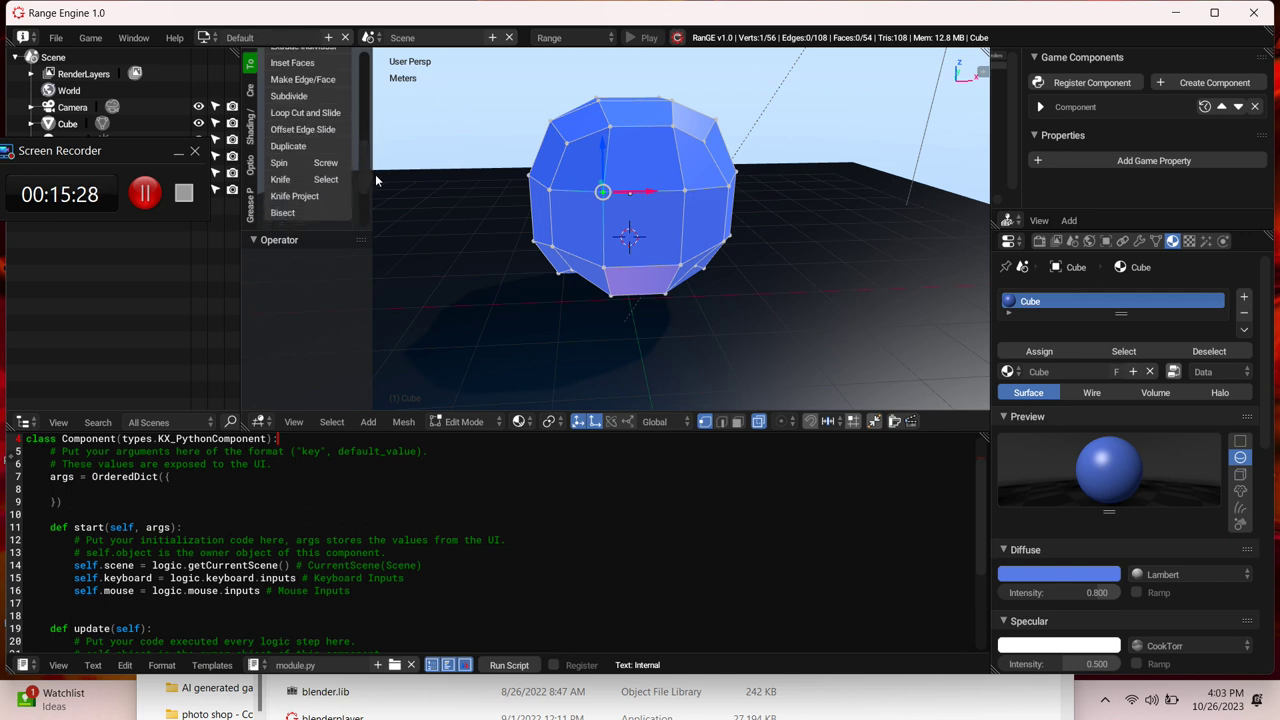
{"action": "left_click", "coordinate": [288, 182]}
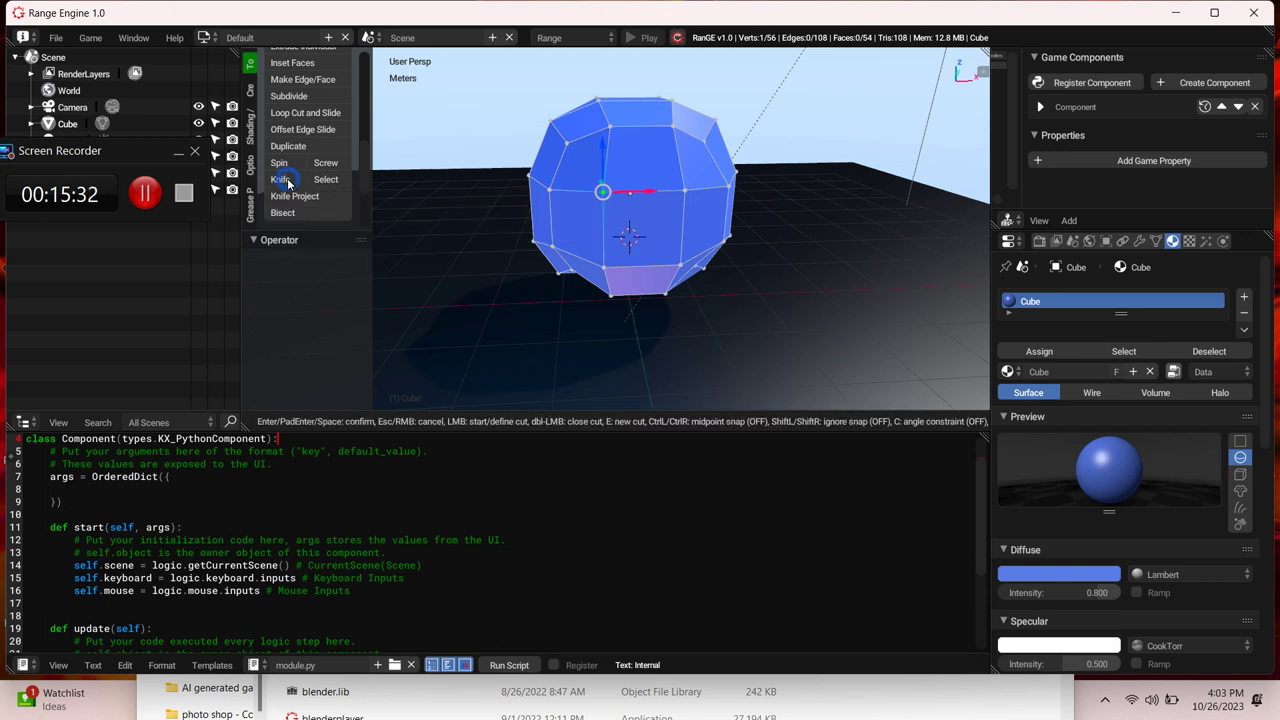
{"action": "left_click", "coordinate": [634, 217]}
{"action": "left_click", "coordinate": [649, 252]}
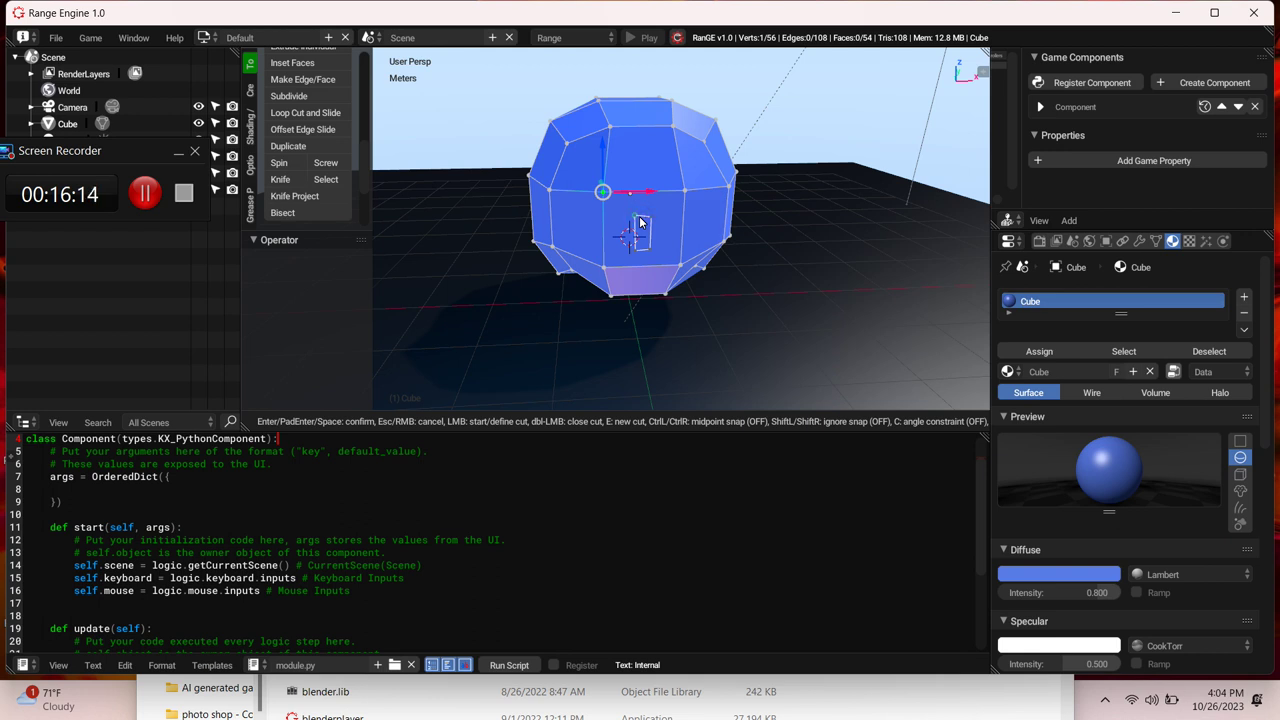
{"action": "key", "text": "Return"}
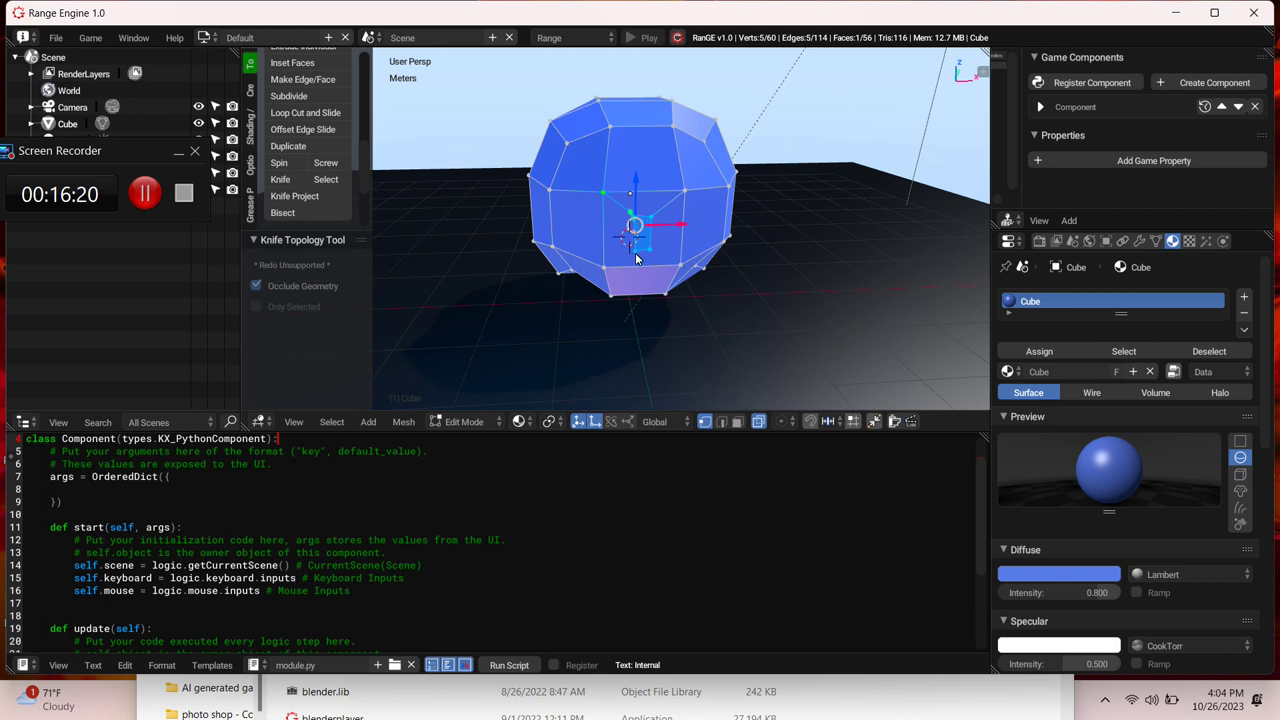
Step: Select the two lower vertices of the knife-cut rectangle and move them about -21.2 cm along Y
{"action": "right_click", "coordinate": [635, 250]}
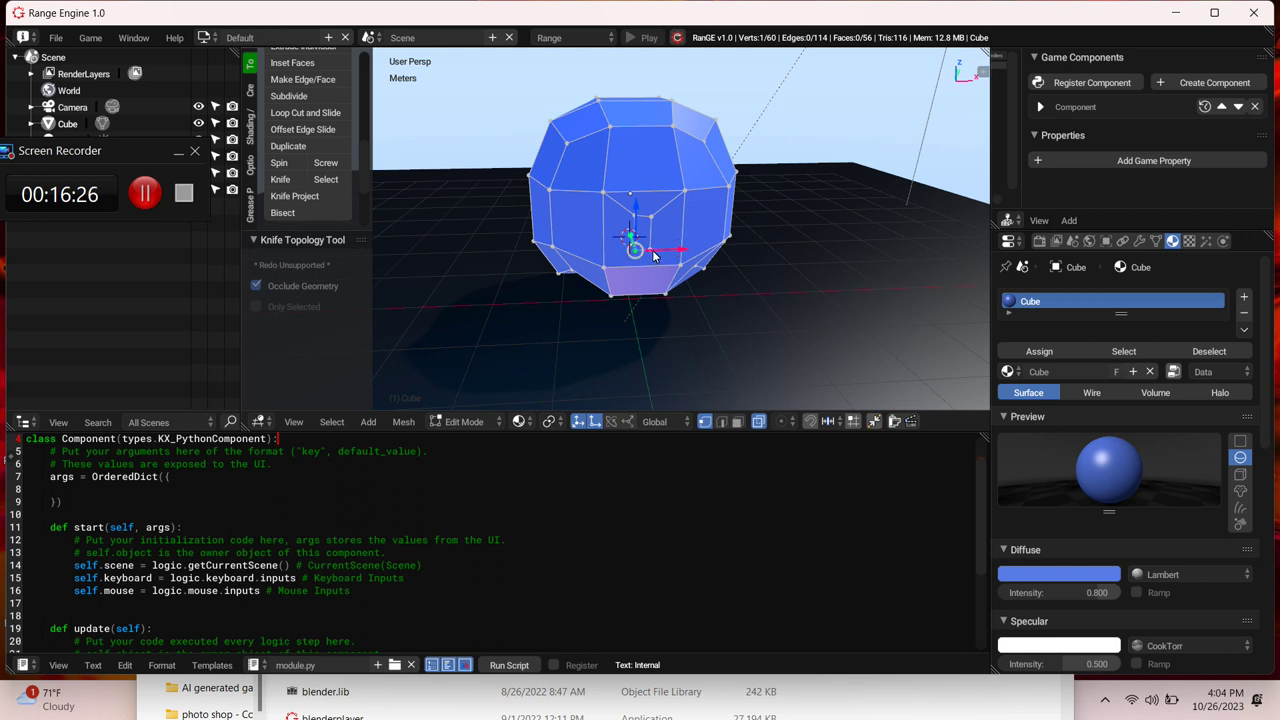
{"action": "left_click", "coordinate": [652, 250], "text": "ctrl"}
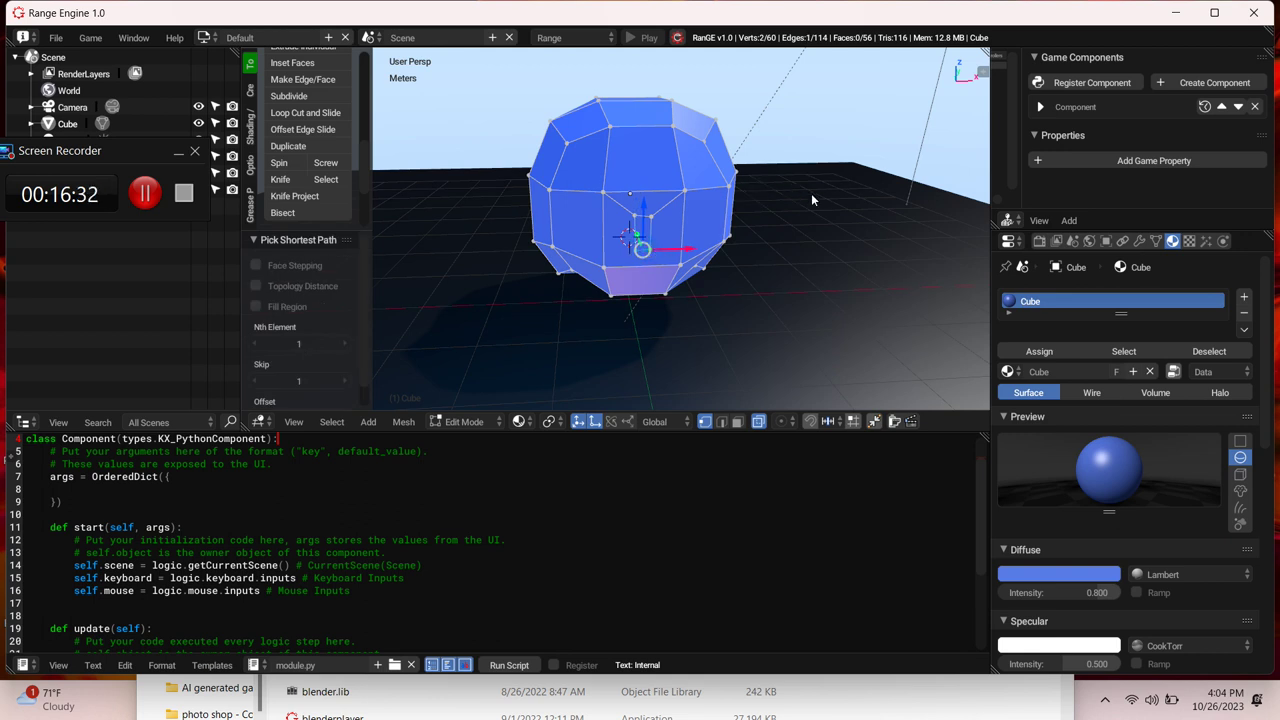
{"action": "key", "text": "g"}
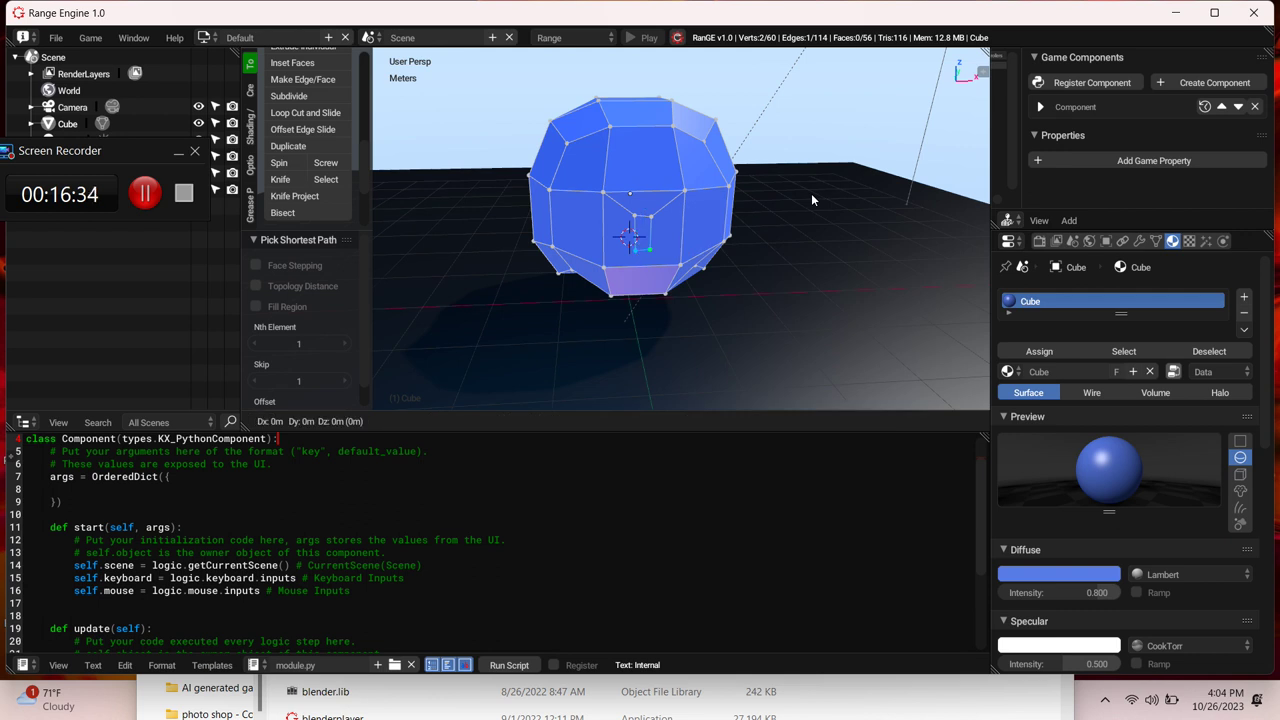
{"action": "key", "text": "y"}
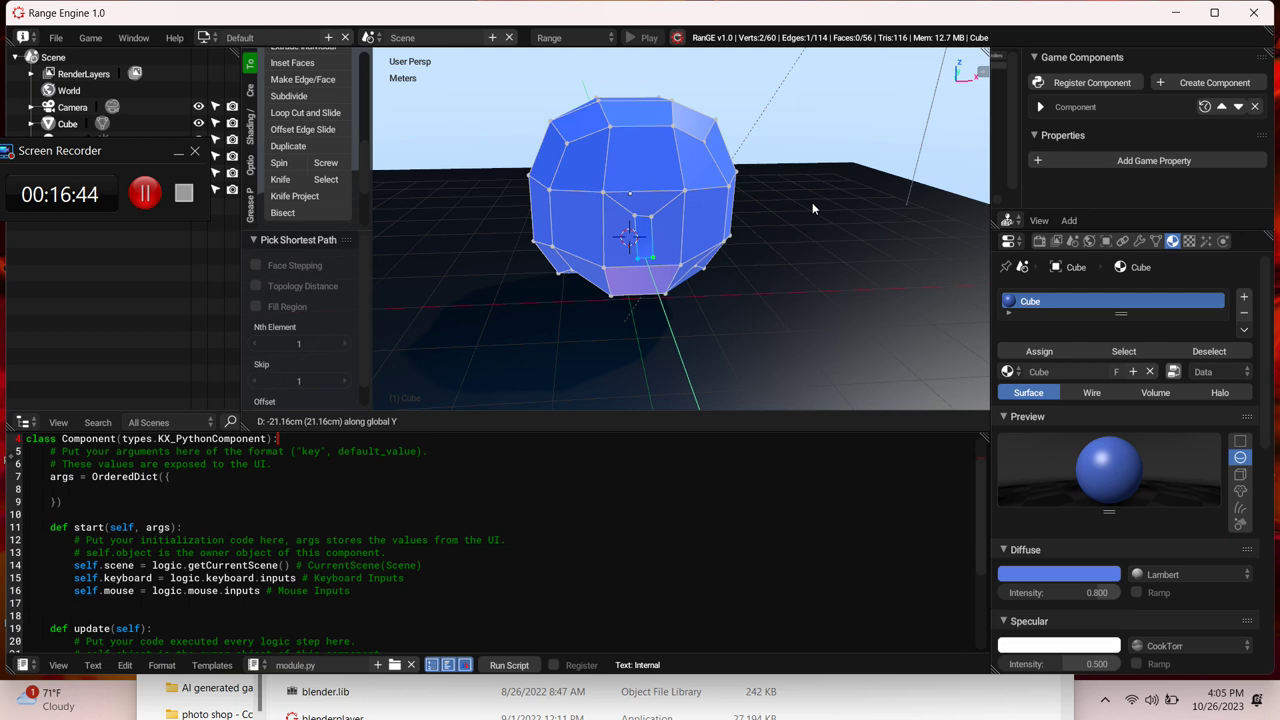
{"action": "left_click", "coordinate": [812, 205]}
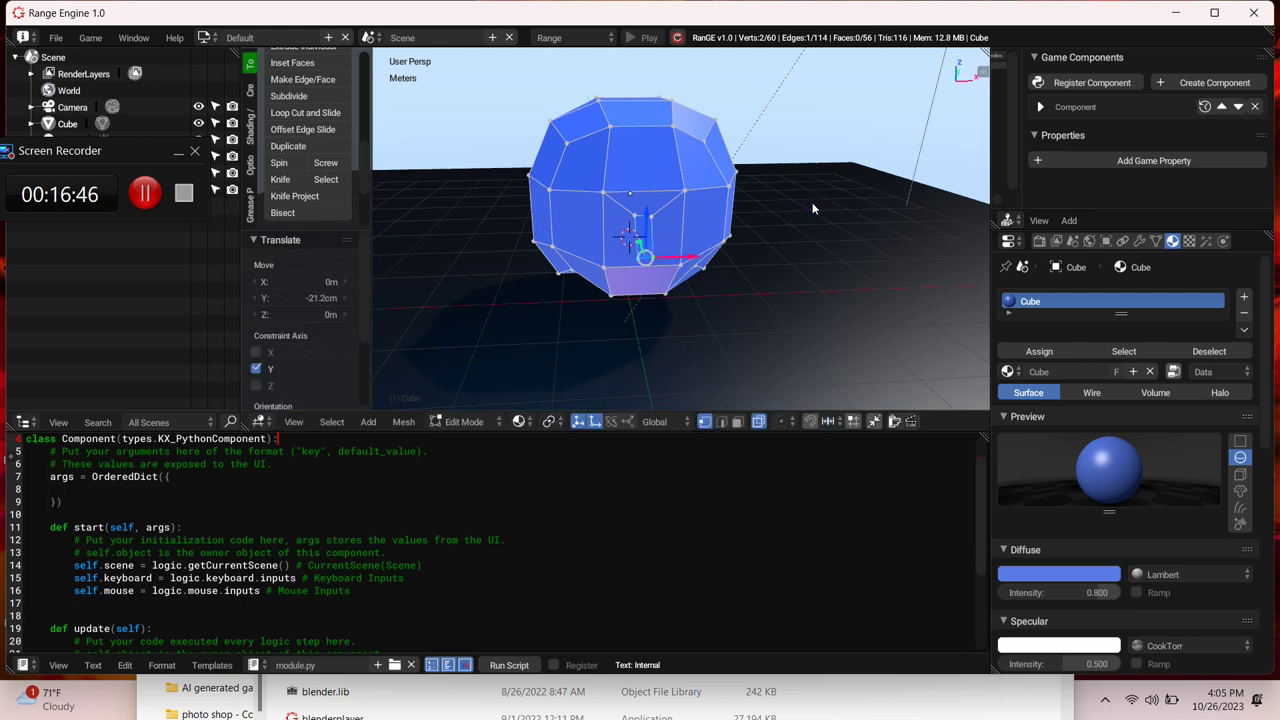
Step: Examine the pulled-out knife-cut rectangle from all around the mesh, and select a single vertex on the neighbouring side instead of its lower edge
{"action": "key", "text": "KP_4"}
{"action": "key", "text": "KP_4"}
{"action": "key", "text": "KP_4"}
{"action": "key", "text": "KP_4"}
{"action": "key", "text": "KP_4"}
{"action": "key", "text": "KP_4"}
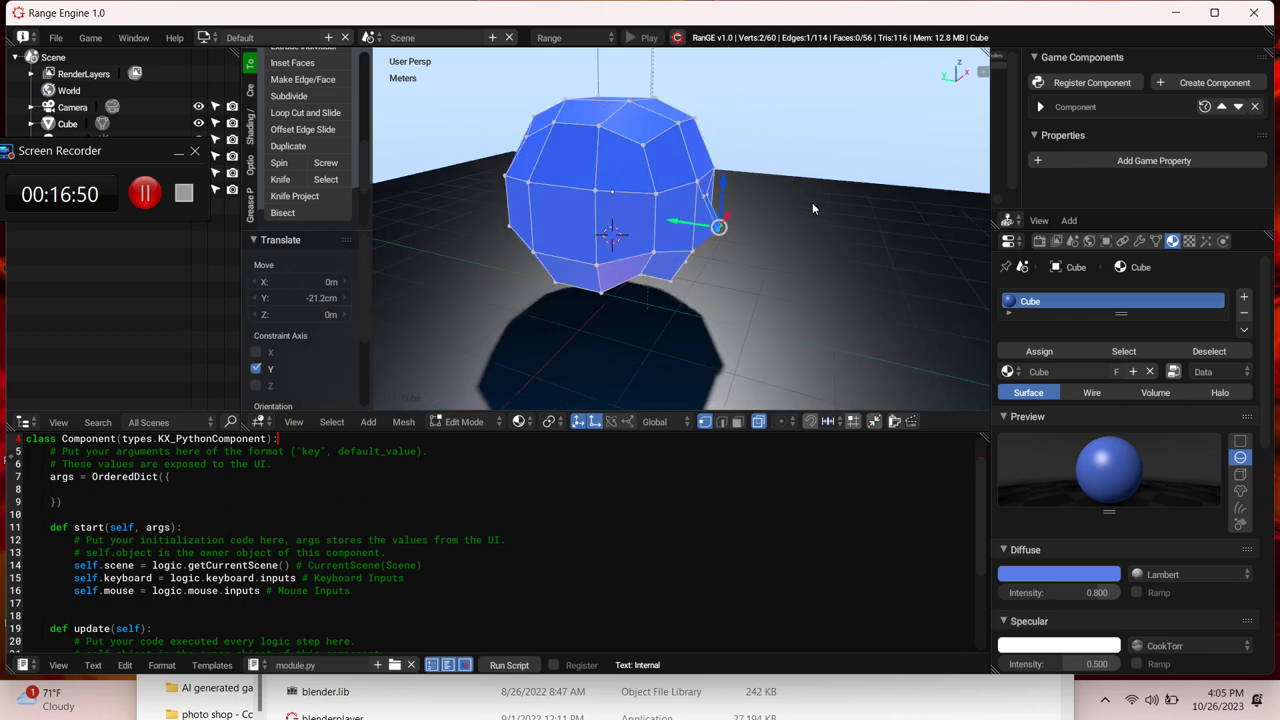
{"action": "key", "text": "KP_4"}
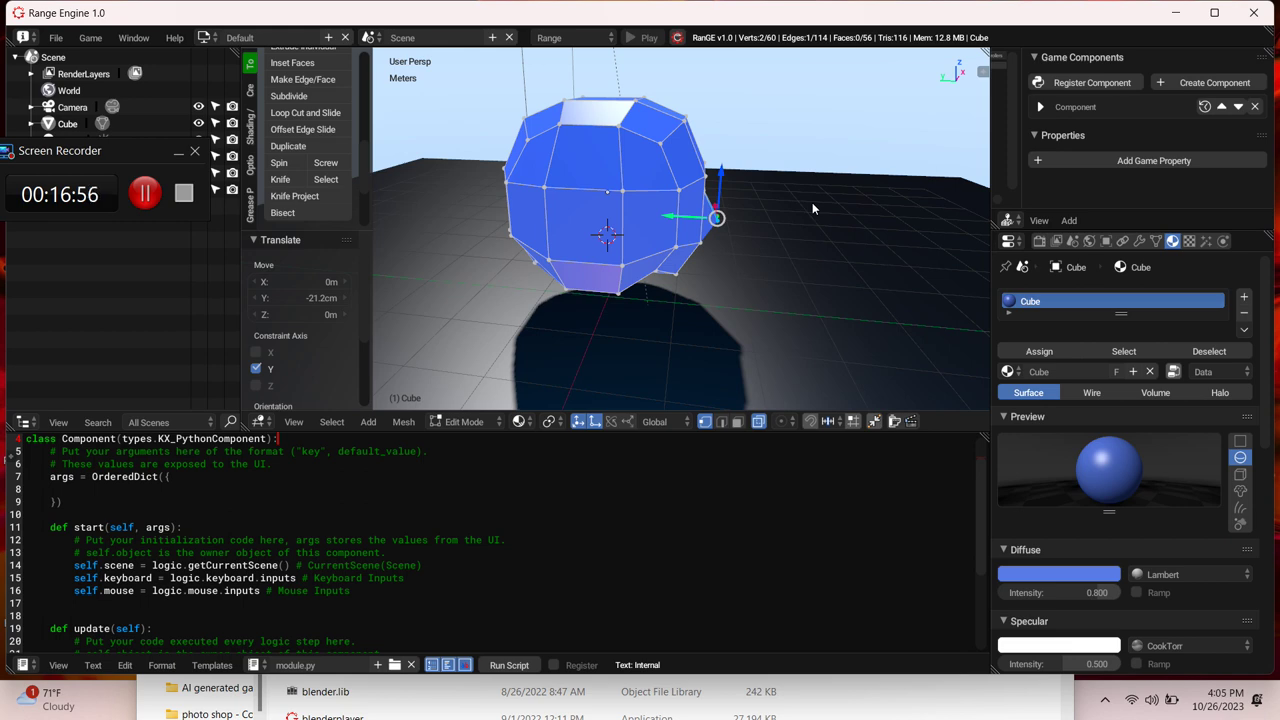
{"action": "key", "text": "KP_8"}
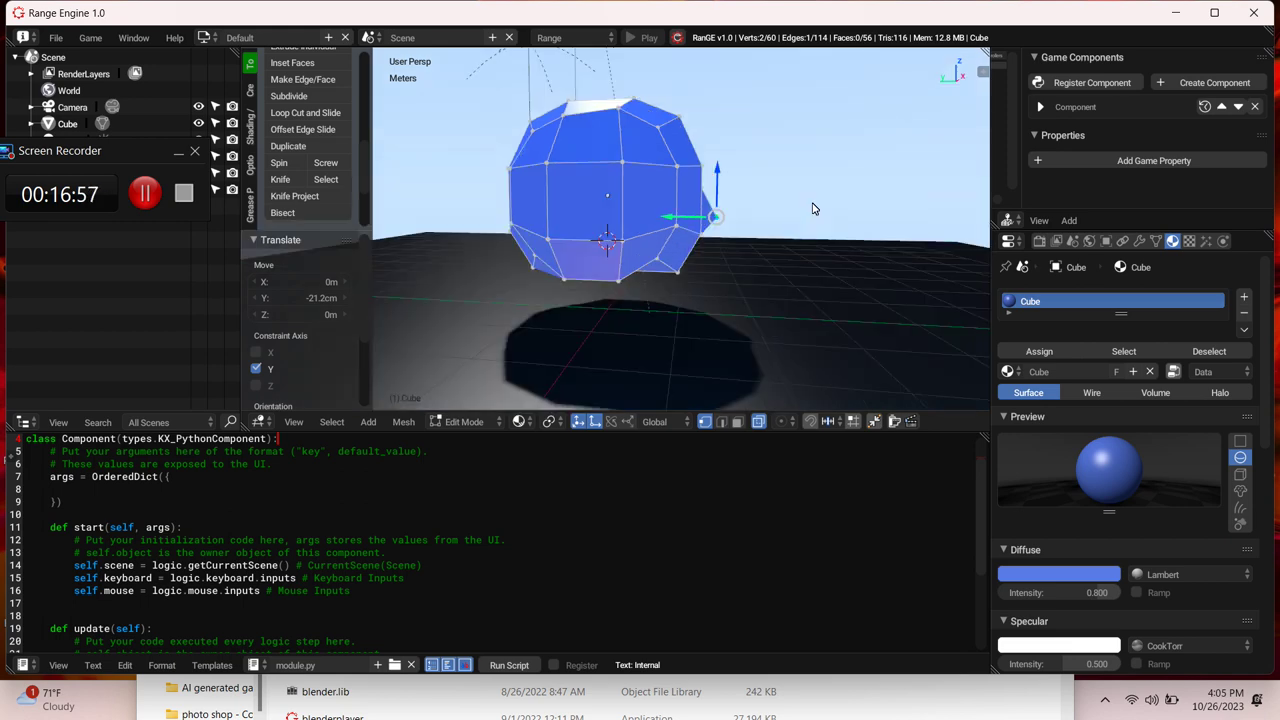
{"action": "key", "text": "KP_4"}
{"action": "key", "text": "KP_4"}
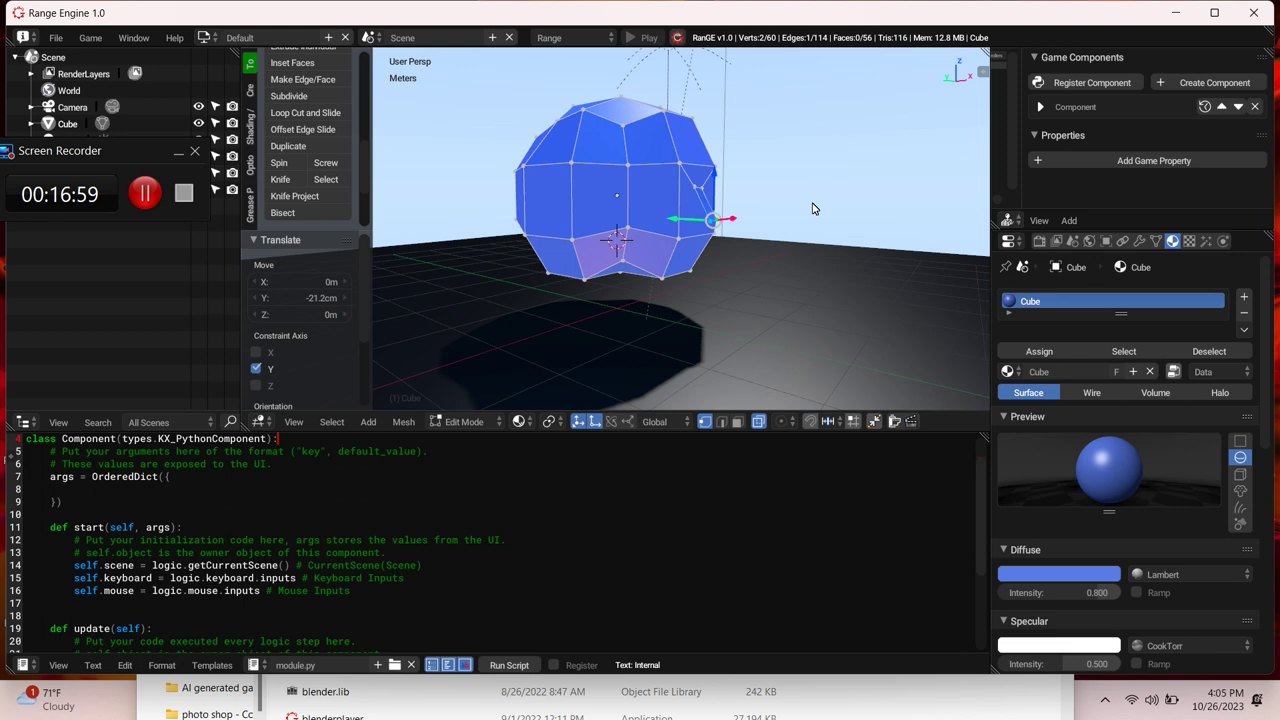
{"action": "key", "text": "KP_4"}
{"action": "key", "text": "KP_4"}
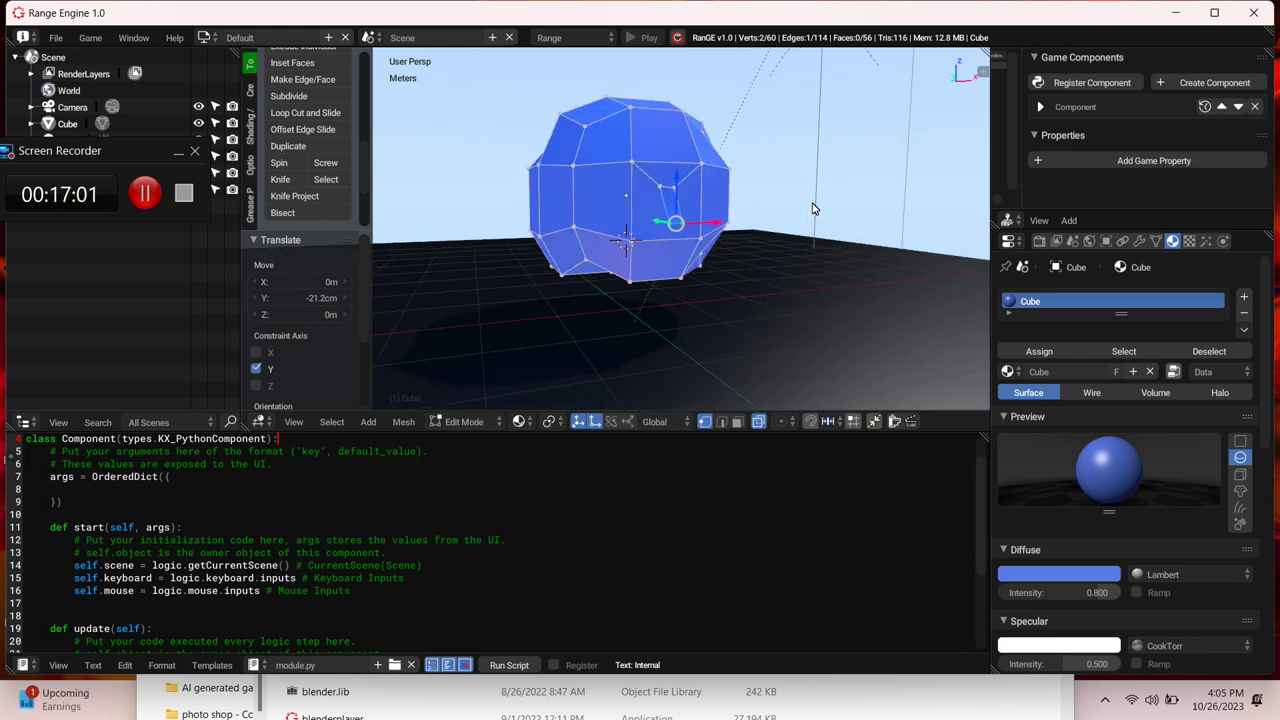
{"action": "key", "text": "KP_4"}
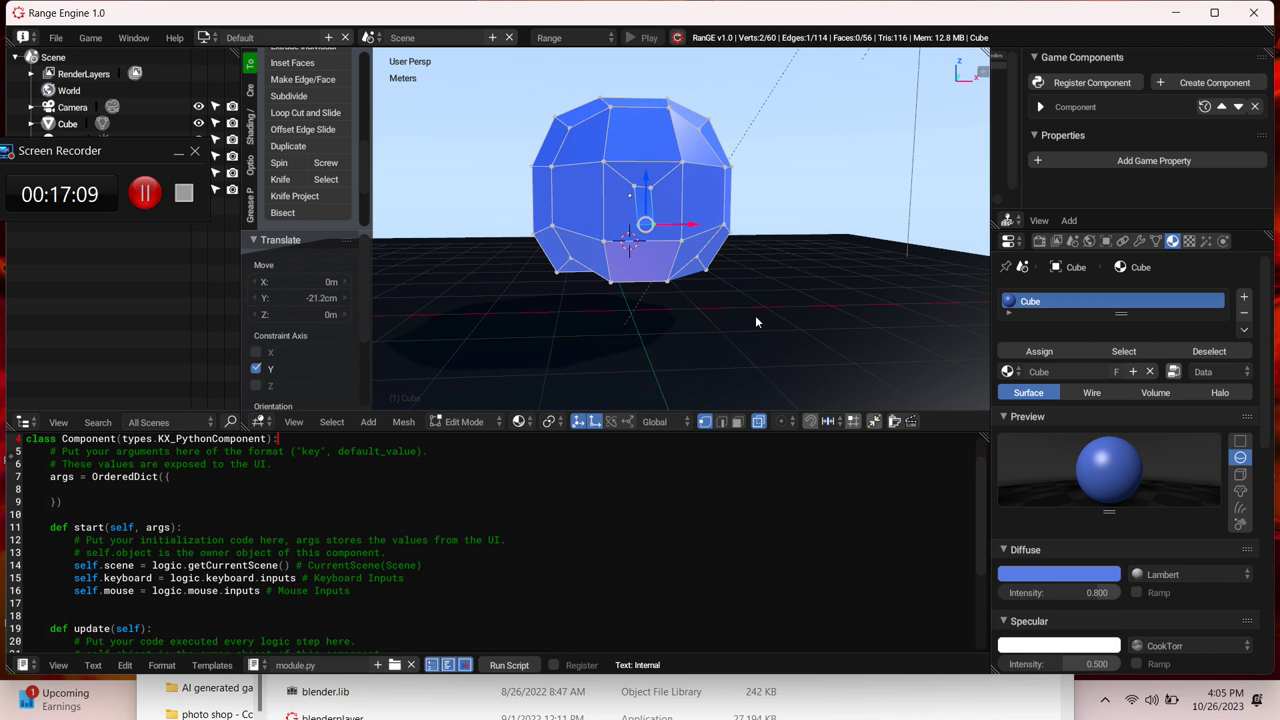
{"action": "left_click", "coordinate": [725, 172]}
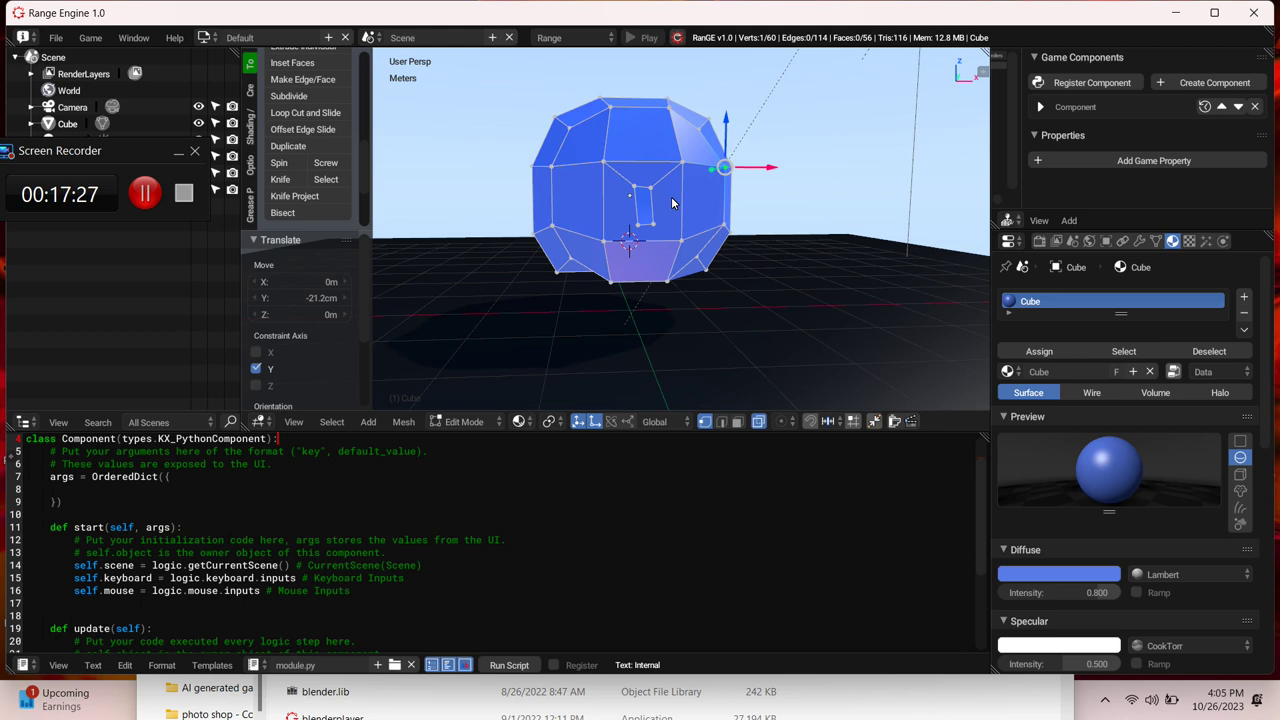
{"action": "scroll", "coordinate": [672, 203], "scroll_direction": "up", "scroll_amount": 4, "text": "shift"}
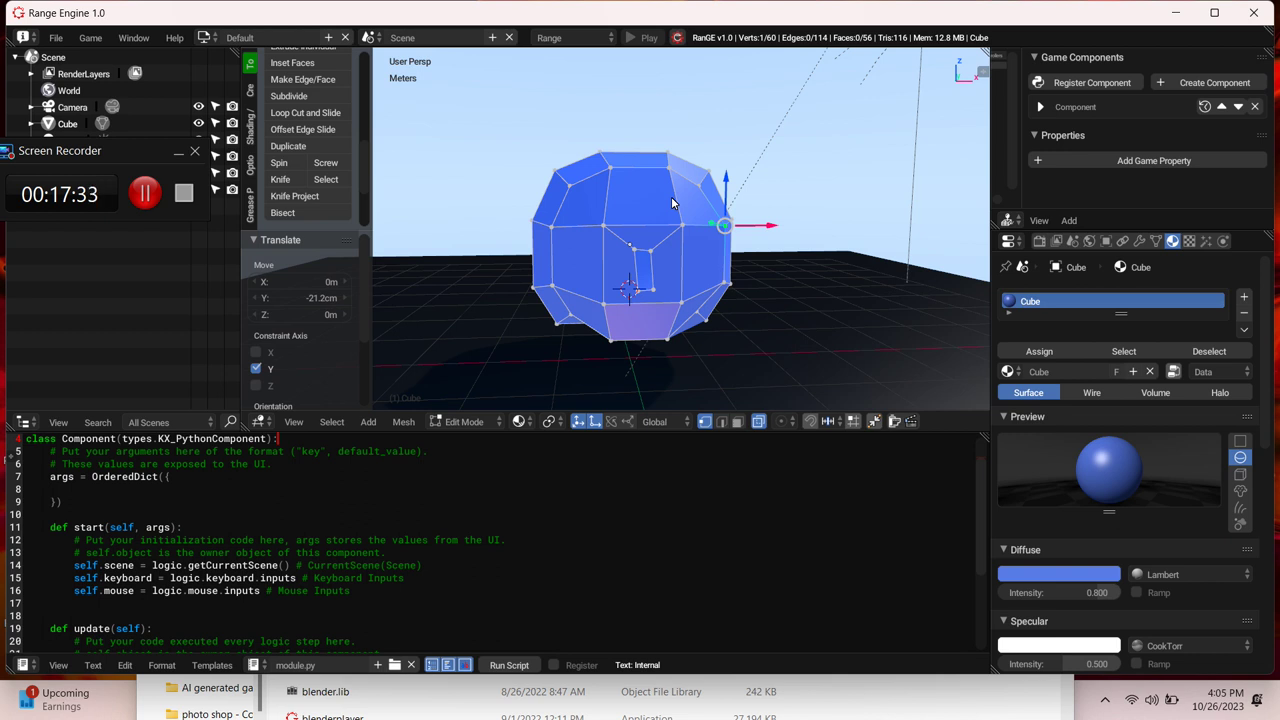
Step: Select the four corner vertices of the mesh's upper-left face and subdivide it with 2 cuts
{"action": "scroll", "coordinate": [671, 196], "scroll_direction": "up", "scroll_amount": 1}
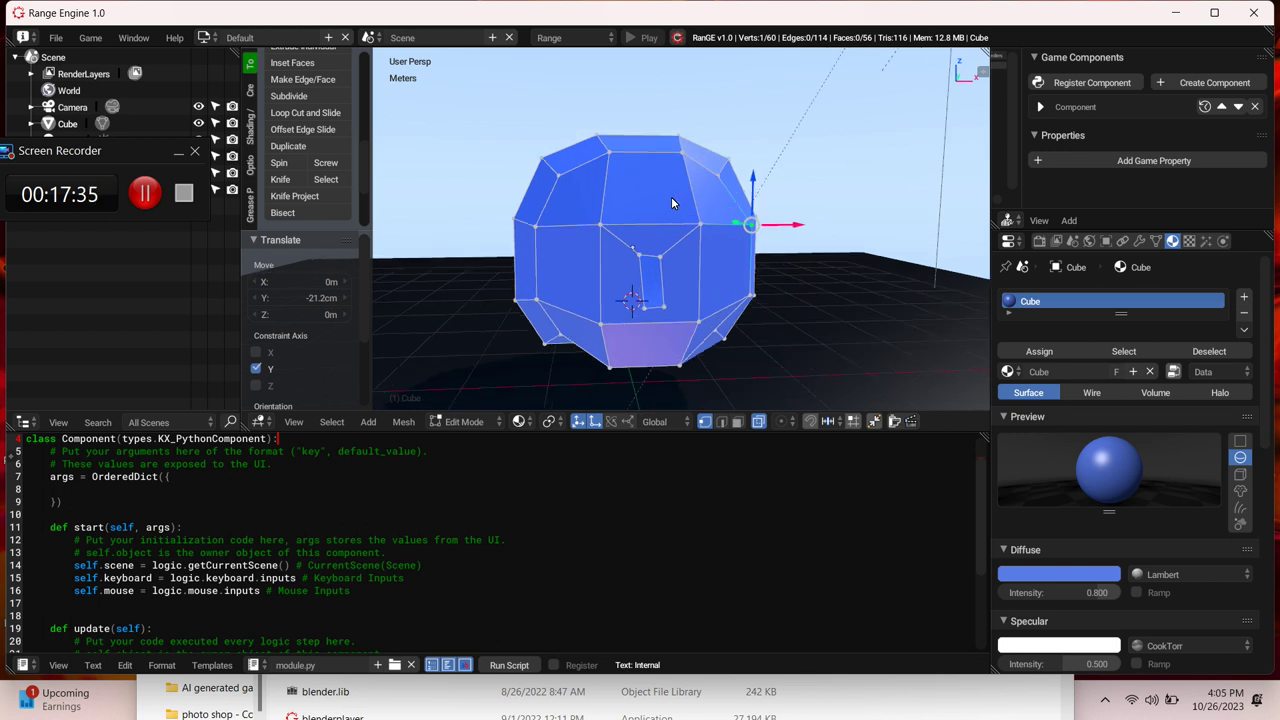
{"action": "scroll", "coordinate": [671, 198], "scroll_direction": "up", "scroll_amount": 1}
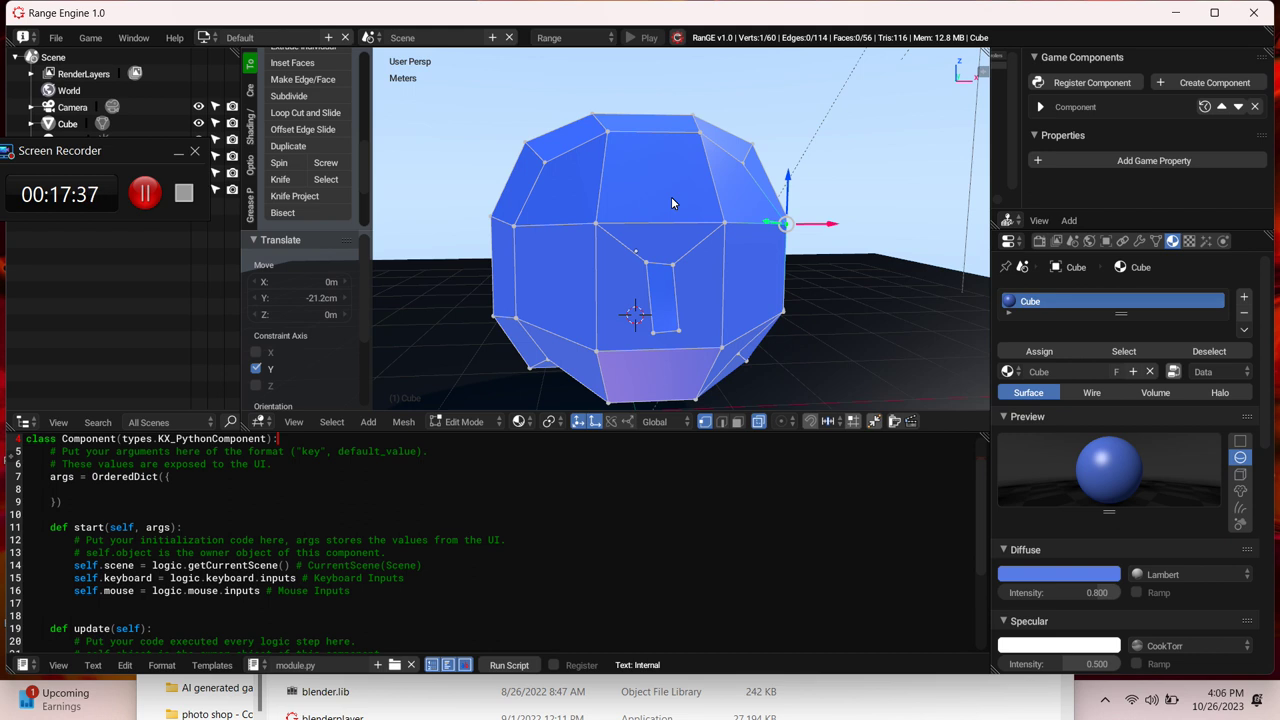
{"action": "right_click", "coordinate": [514, 226]}
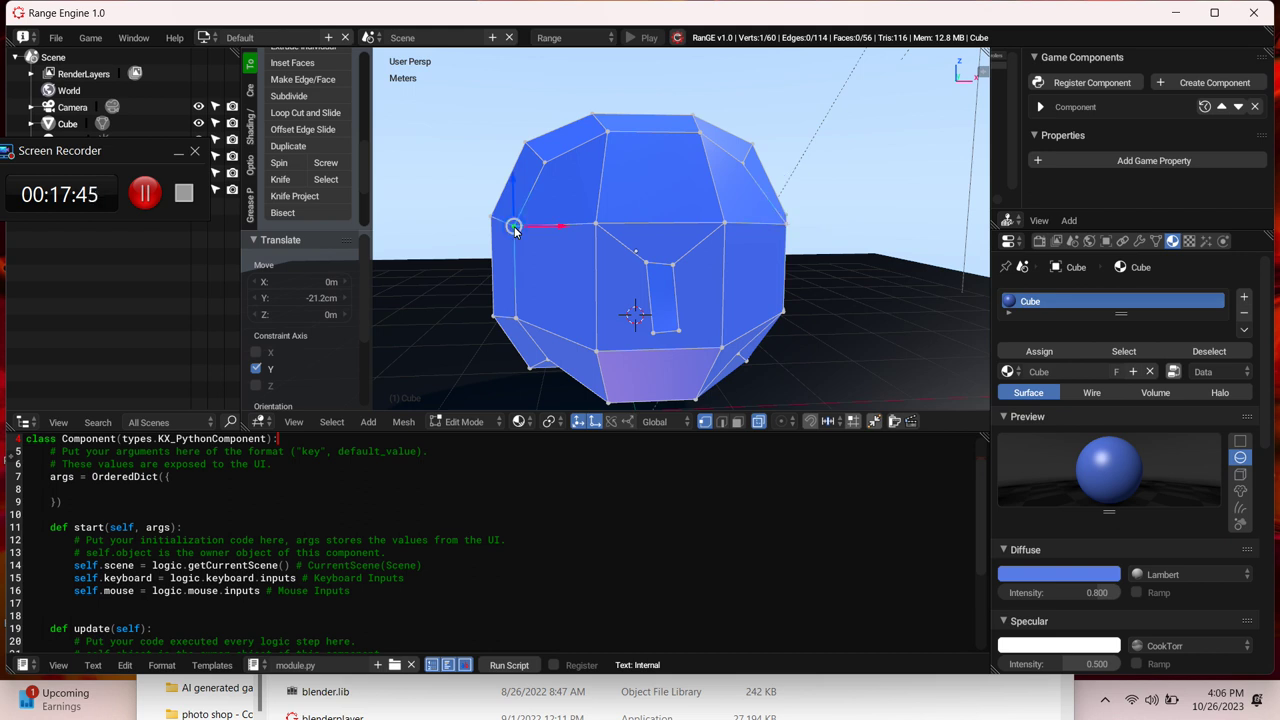
{"action": "left_click", "coordinate": [543, 172], "text": "ctrl"}
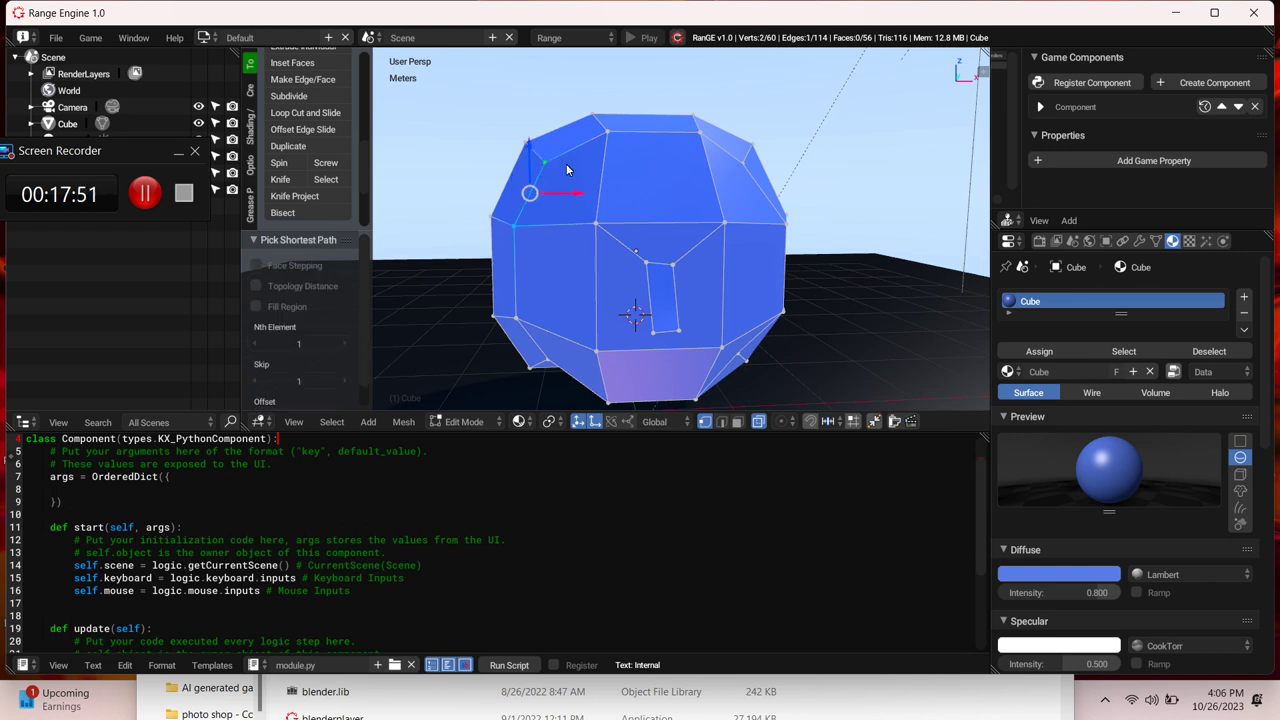
{"action": "left_click", "coordinate": [605, 131], "text": "ctrl"}
{"action": "left_click", "coordinate": [595, 225], "text": "ctrl"}
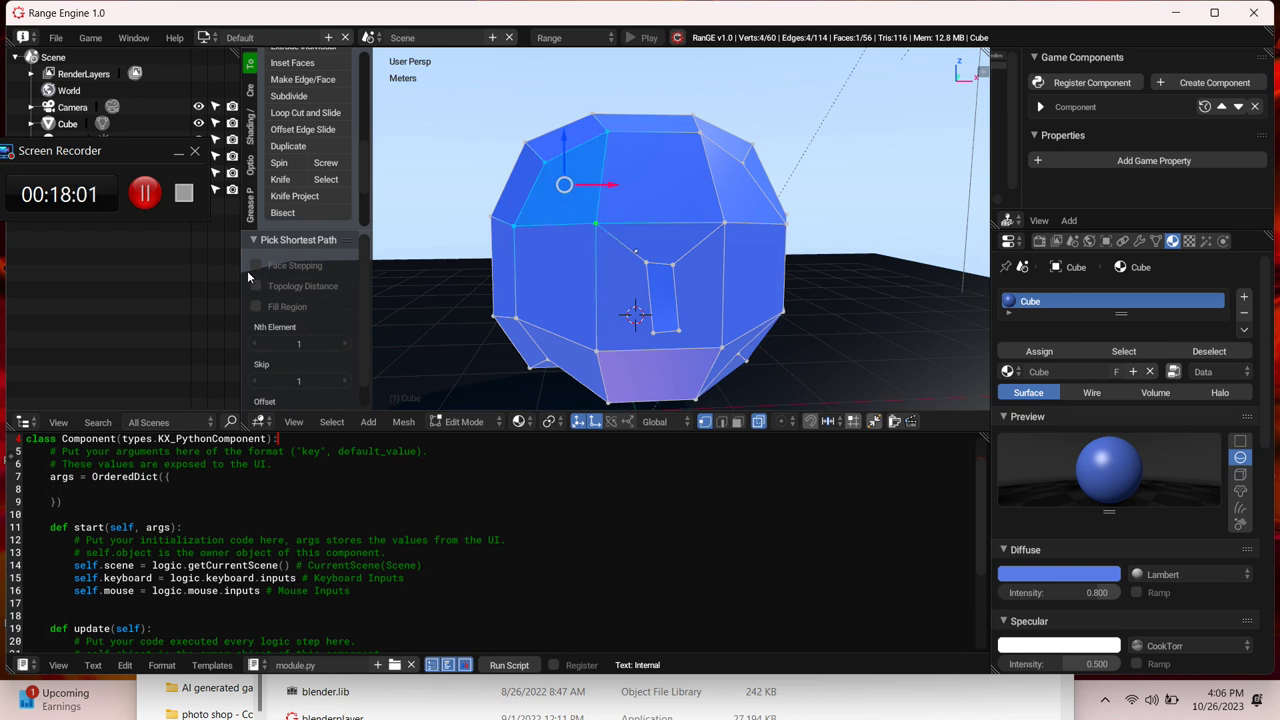
{"action": "left_click", "coordinate": [299, 96]}
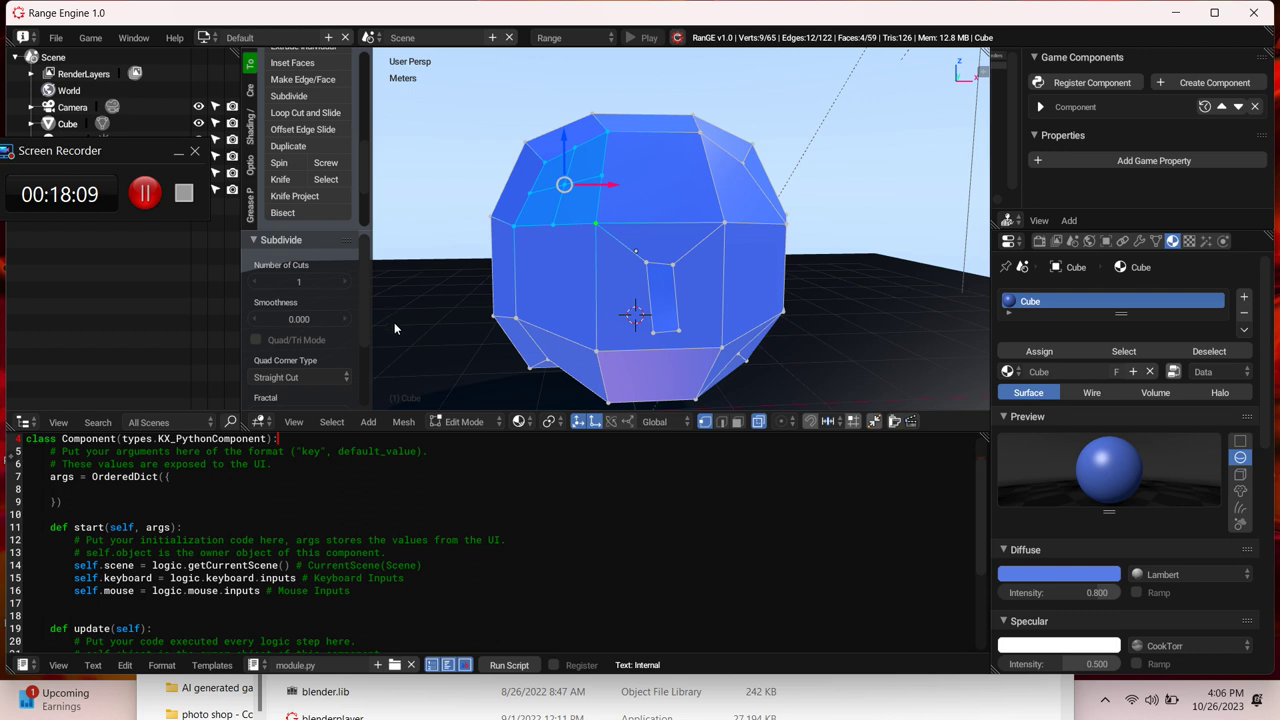
{"action": "left_click", "coordinate": [343, 281]}
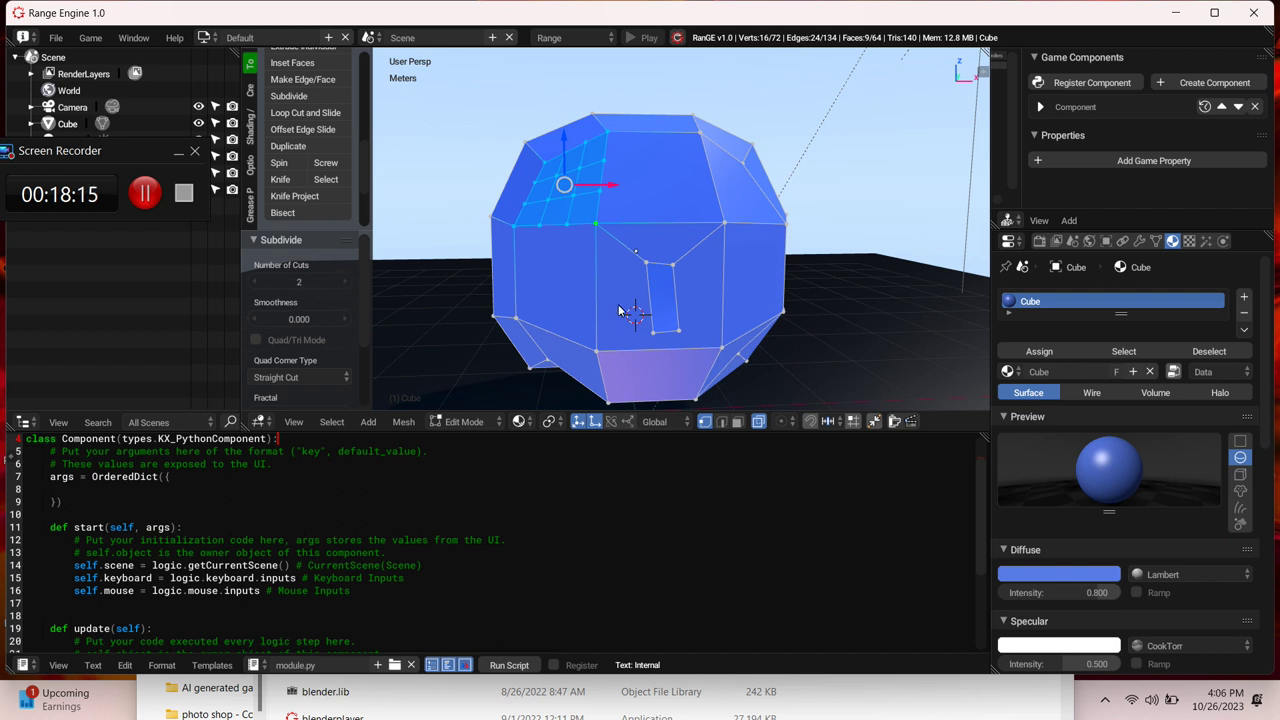
Step: Select the four corner vertices of the matching upper-right face and subdivide it with 2 cuts
{"action": "left_click", "coordinate": [699, 134]}
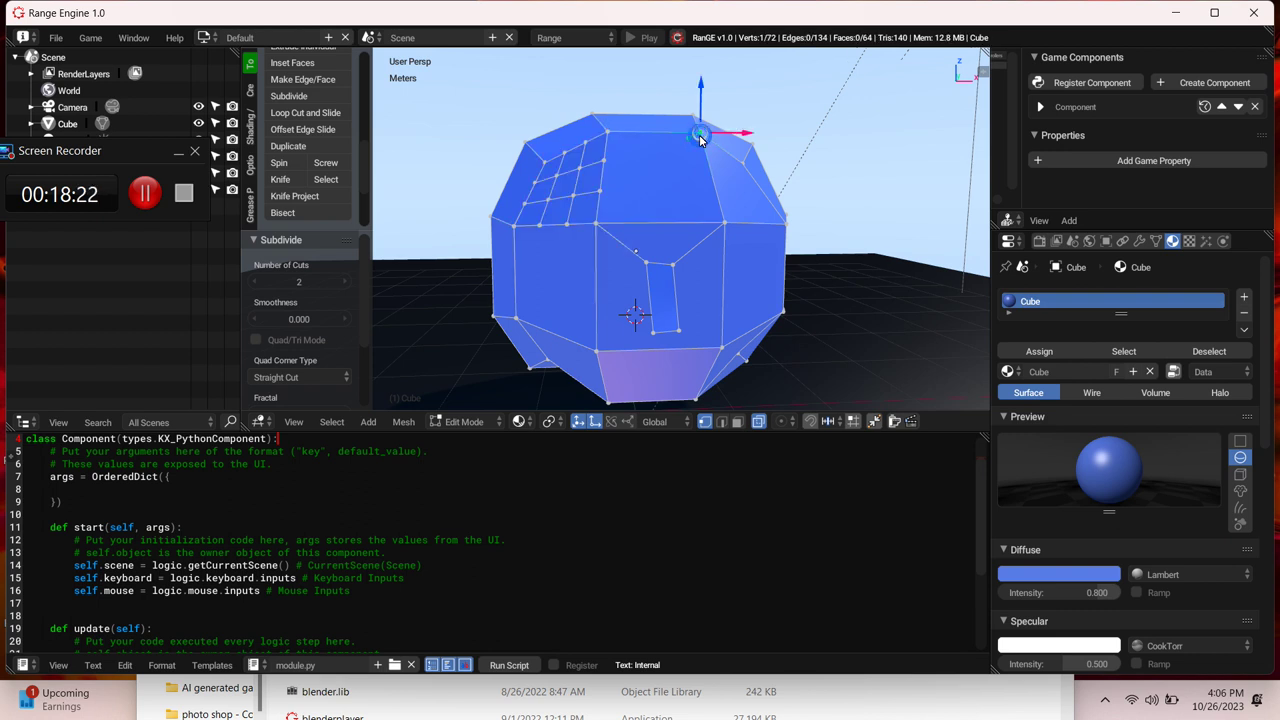
{"action": "left_click", "coordinate": [726, 223], "text": "ctrl"}
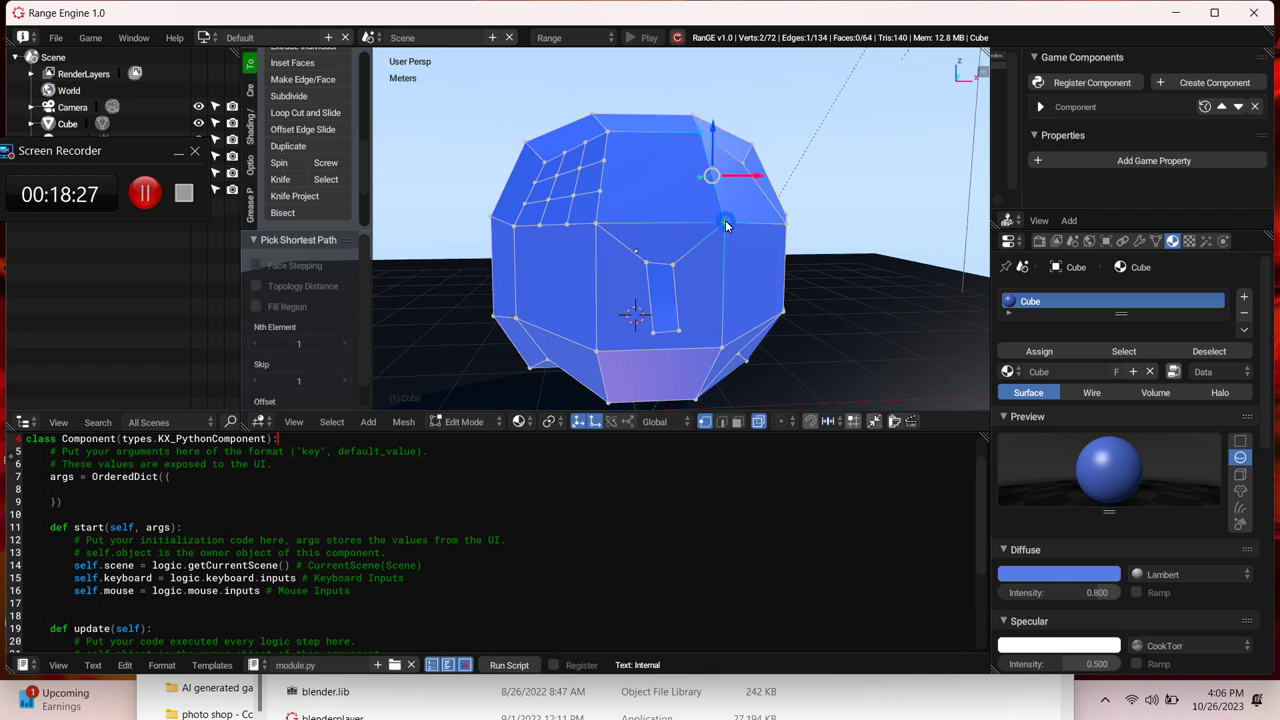
{"action": "left_click", "coordinate": [735, 167], "text": "ctrl"}
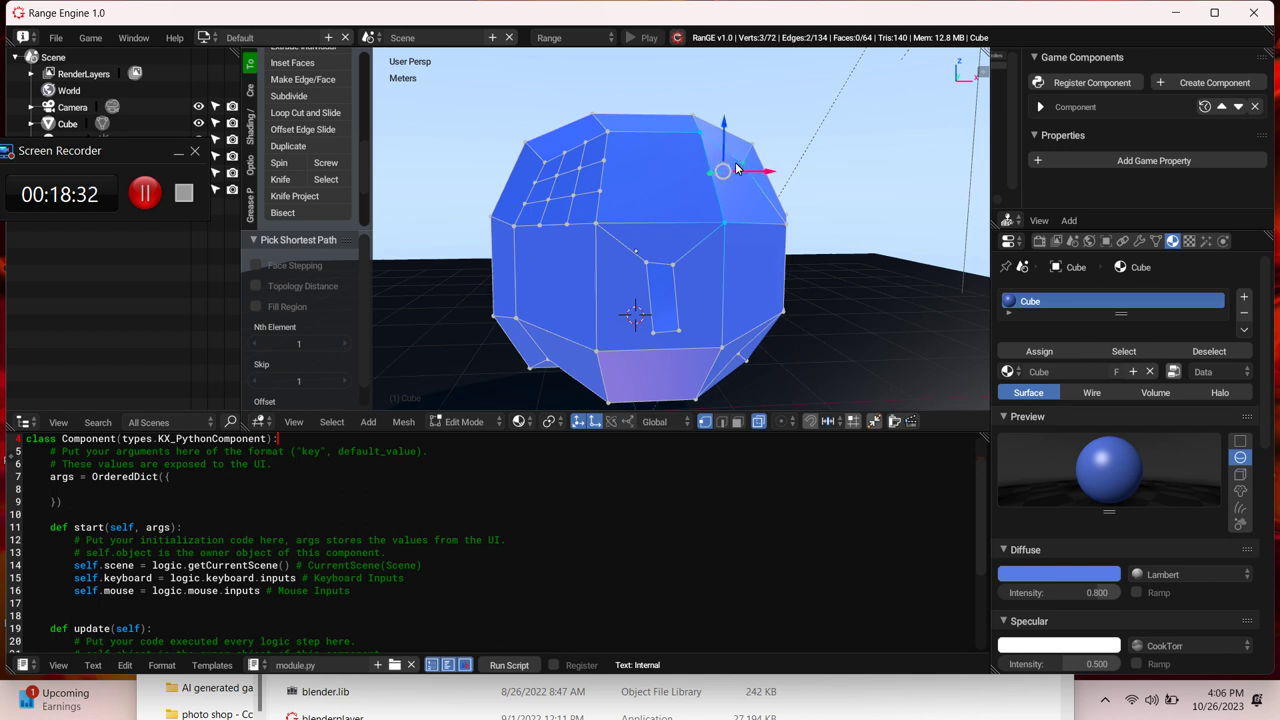
{"action": "left_click", "coordinate": [783, 228], "text": "shift"}
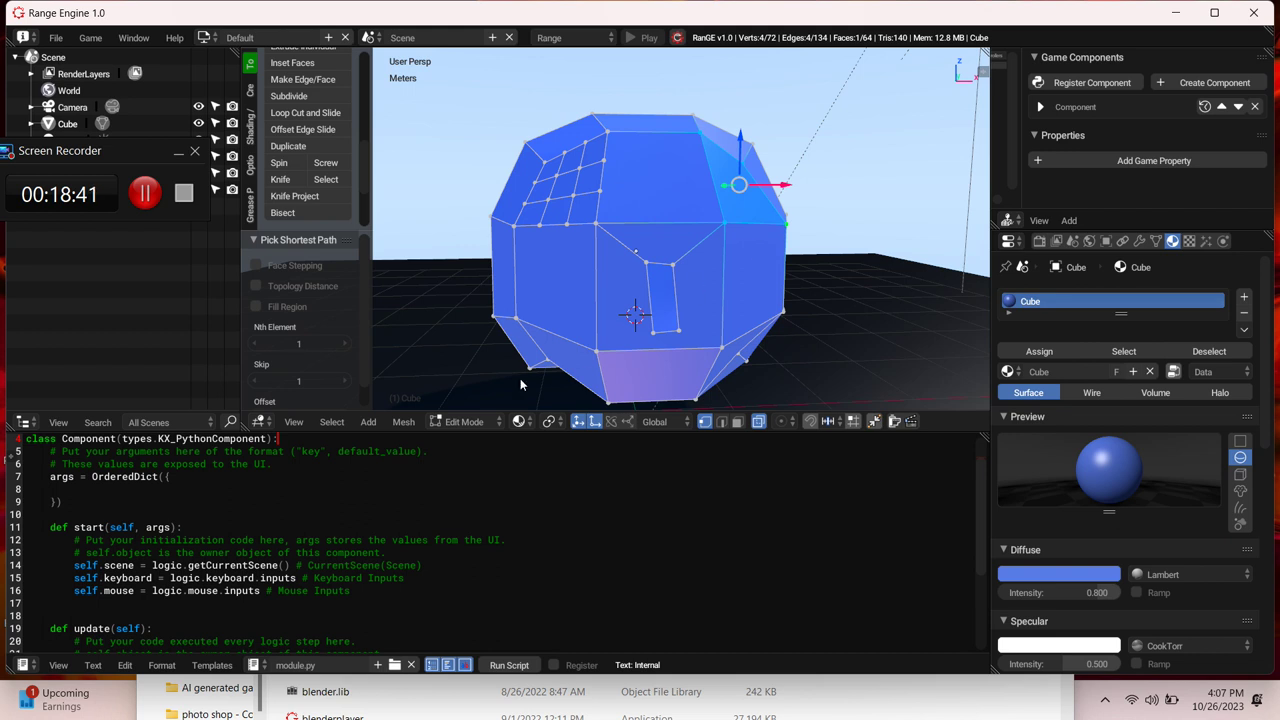
{"action": "left_click", "coordinate": [300, 96]}
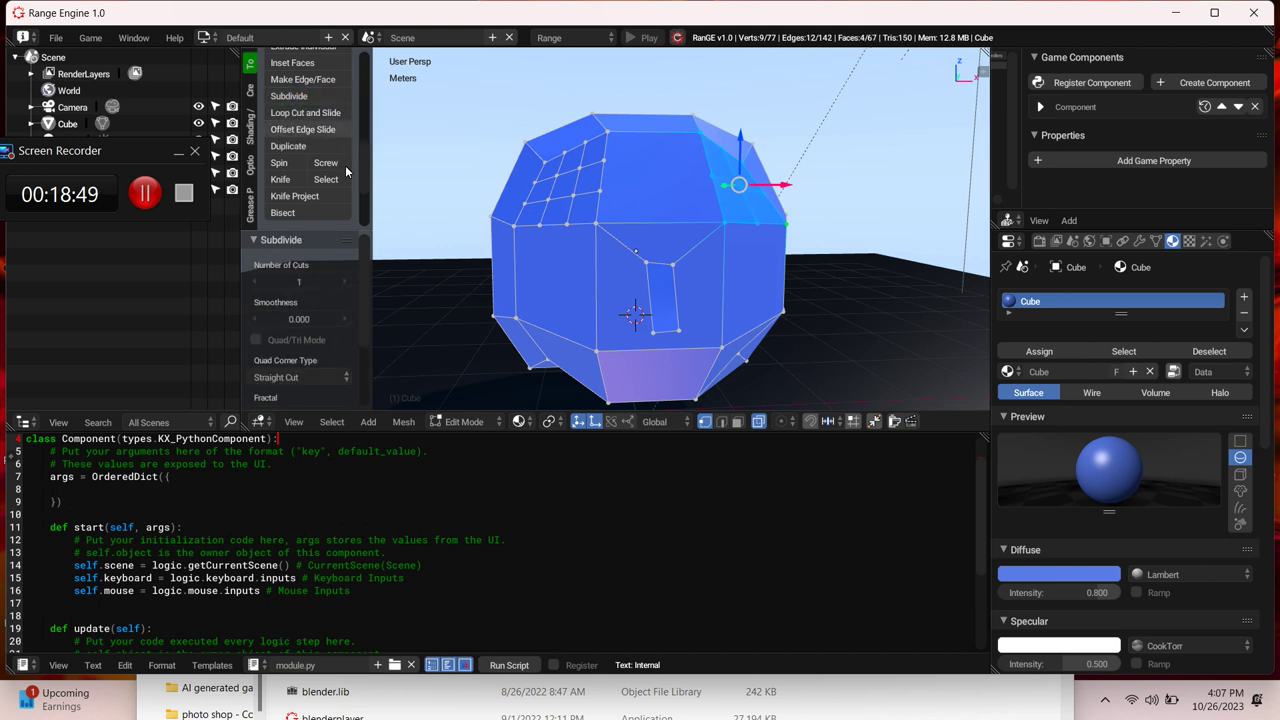
{"action": "left_click", "coordinate": [345, 287]}
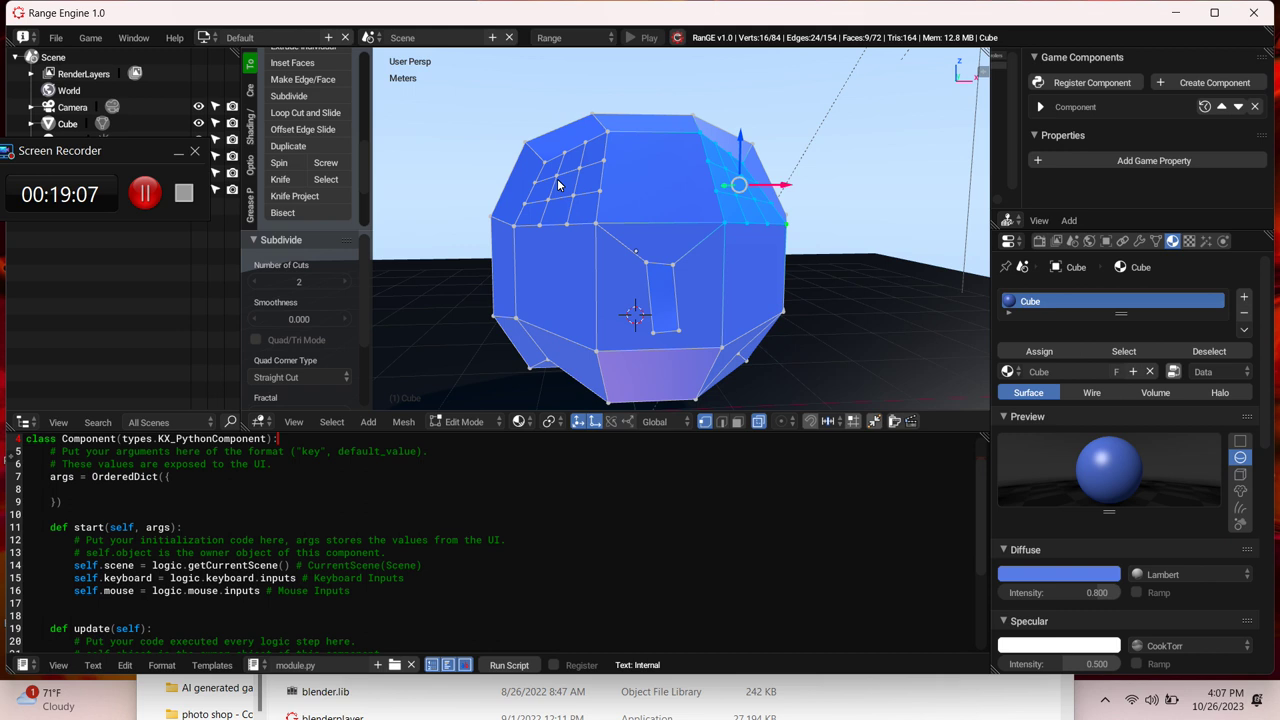
Step: Raise the two upper inner vertices of the upper-left face's grid along Z, the left by about 5.89 cm and the right by about 6.52 cm
{"action": "left_click", "coordinate": [557, 178]}
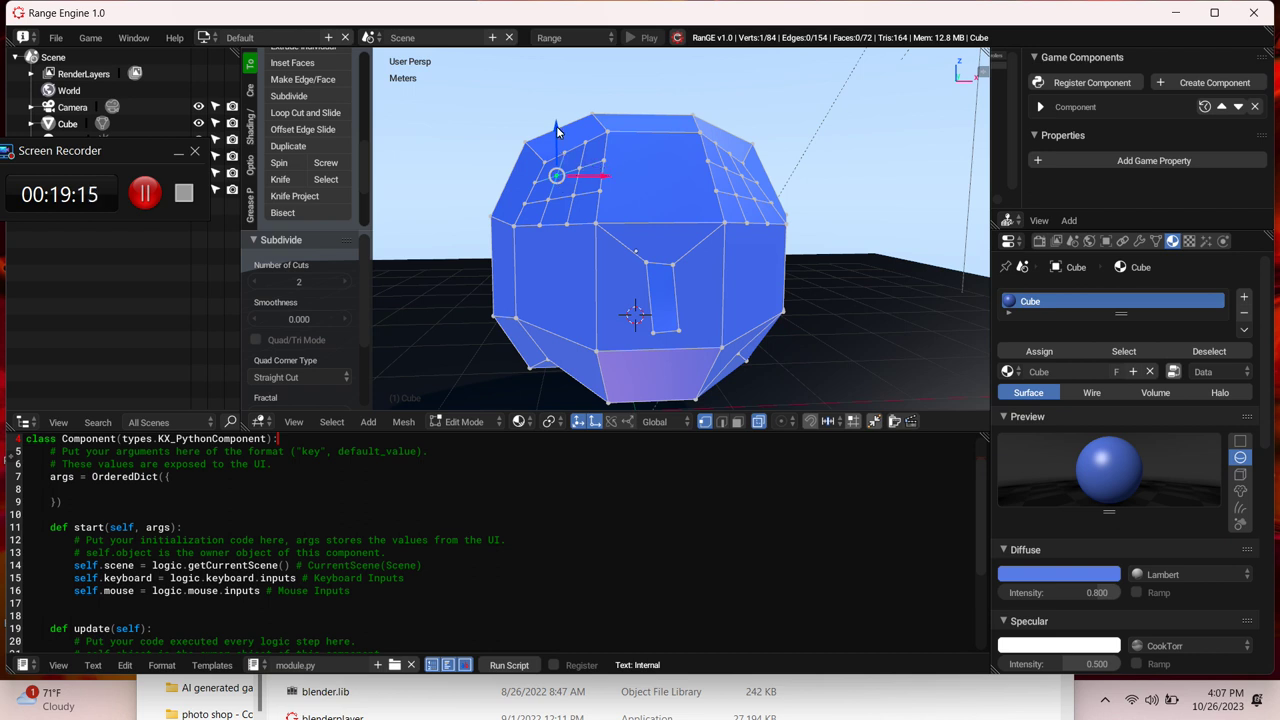
{"action": "left_click_drag", "start_coordinate": [558, 131], "coordinate": [587, 124]}
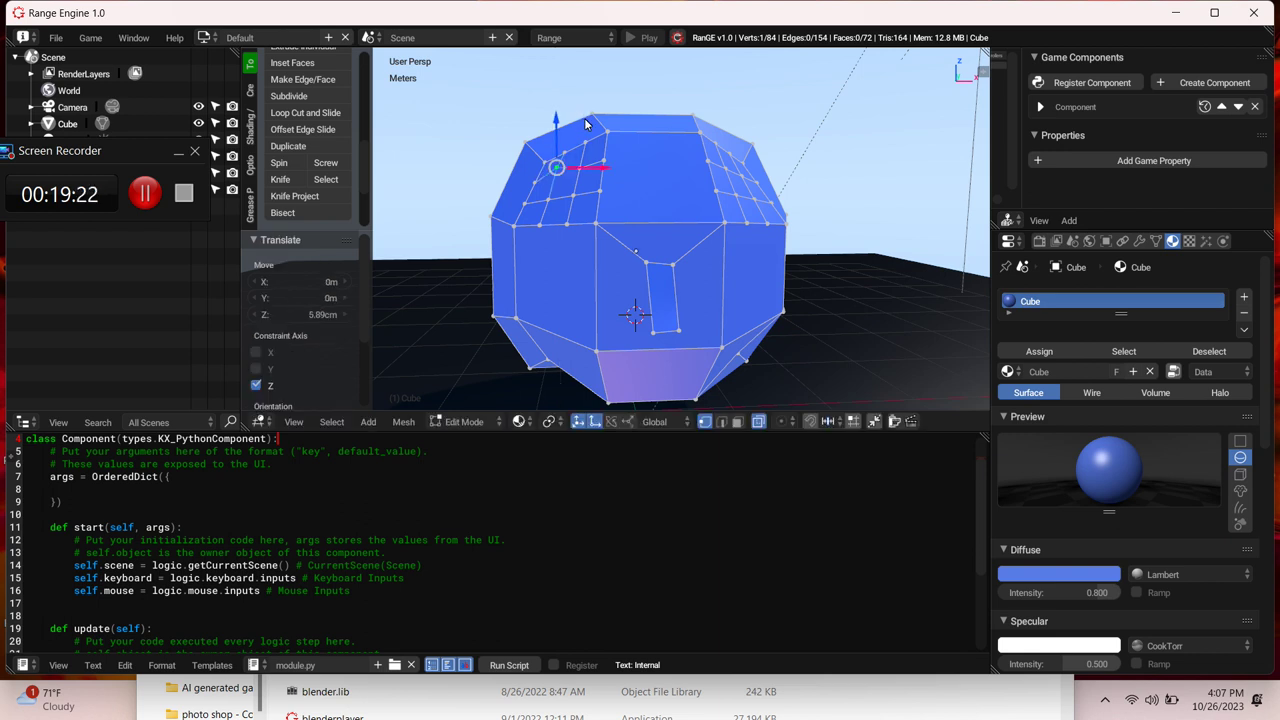
{"action": "left_click", "coordinate": [579, 170]}
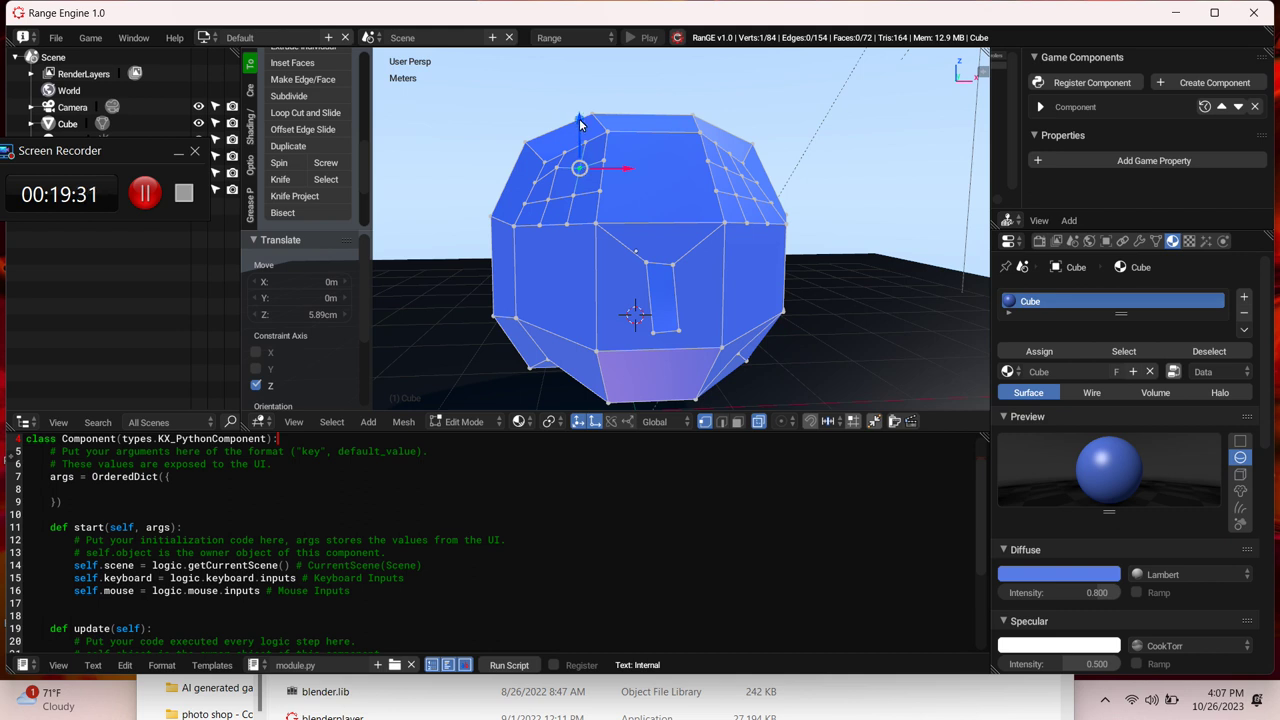
{"action": "left_click_drag", "start_coordinate": [580, 124], "coordinate": [583, 114]}
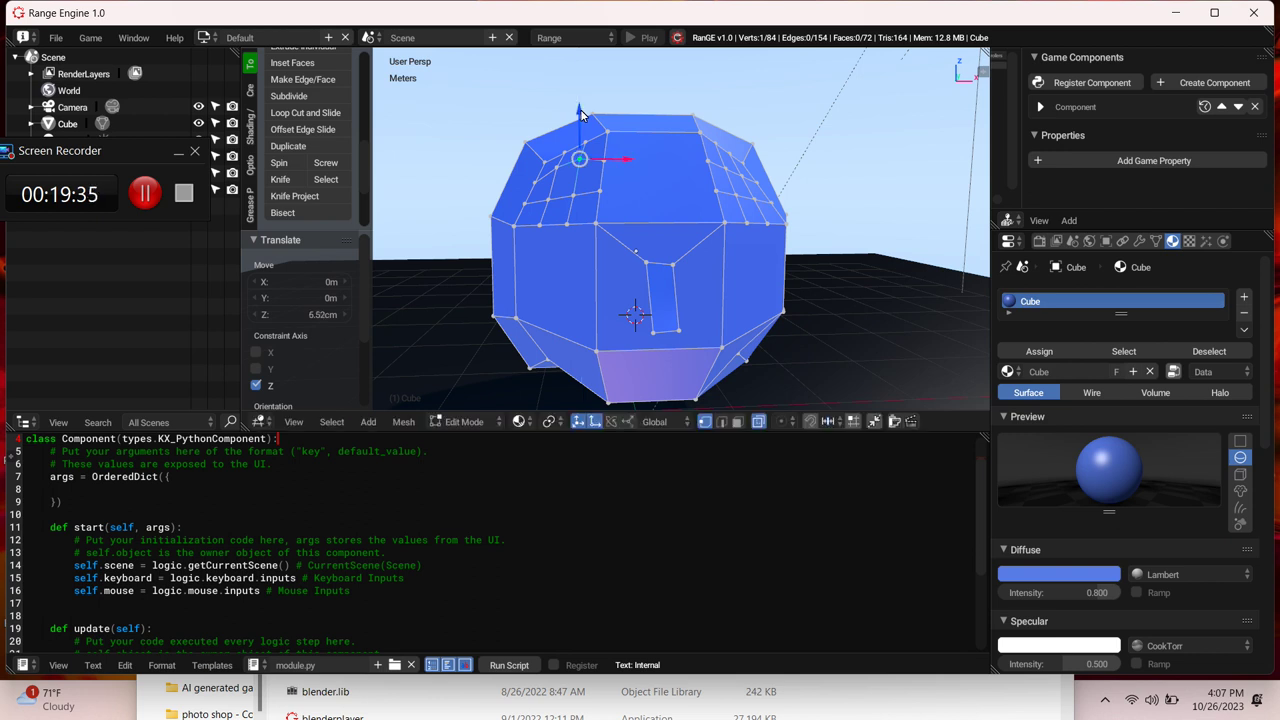
Step: Lower the two lower inner vertices of the upper-left grid along Z, the right by about 4.58 cm and the left by about 5.66 cm
{"action": "left_click", "coordinate": [575, 199]}
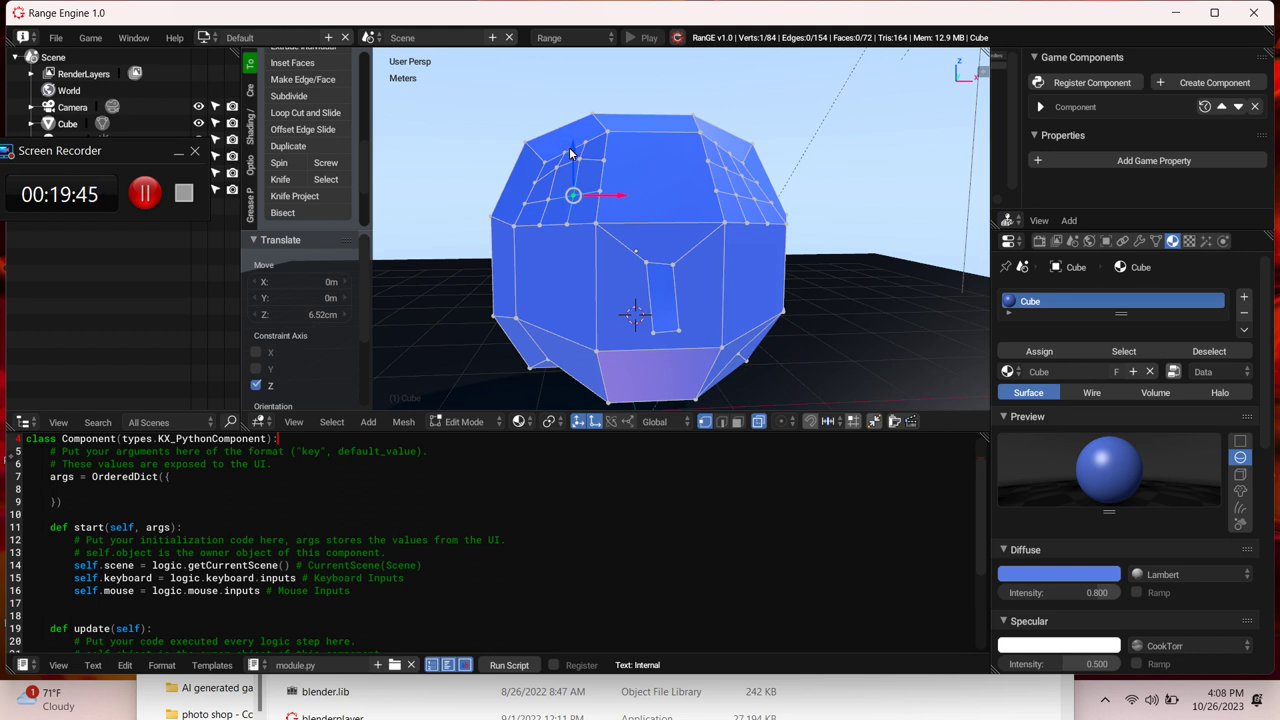
{"action": "left_click_drag", "start_coordinate": [570, 152], "coordinate": [572, 160]}
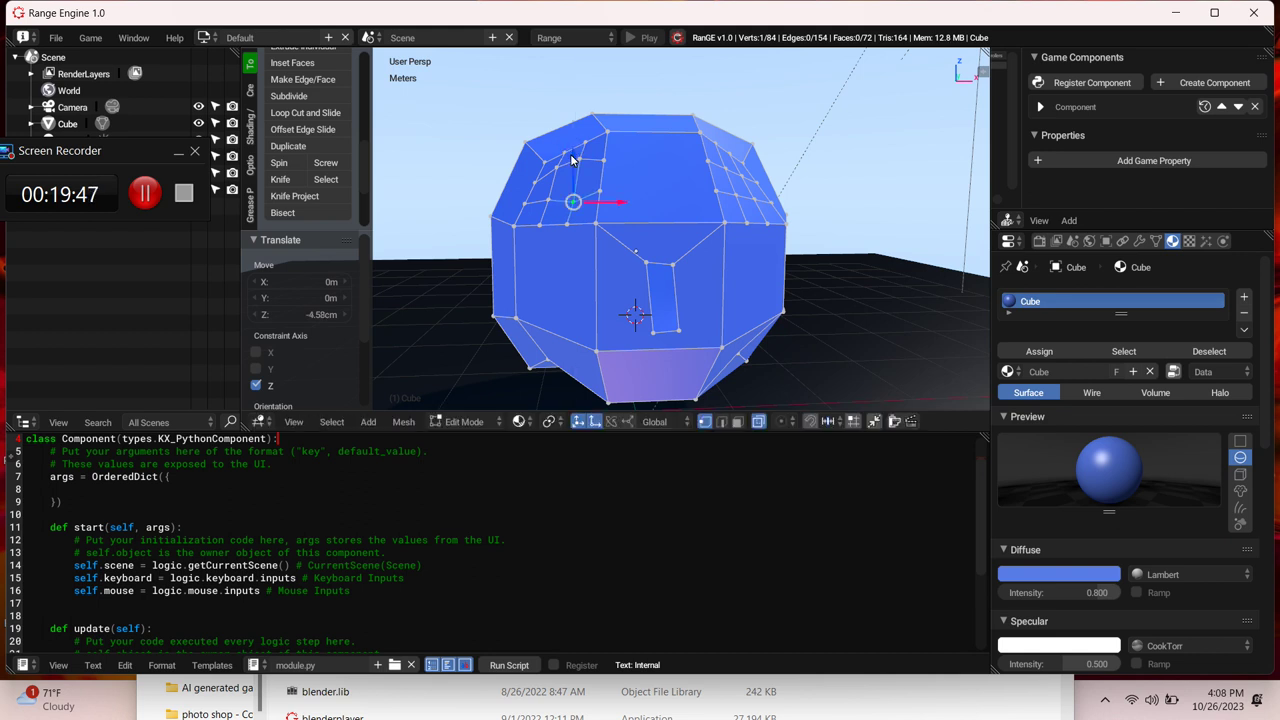
{"action": "right_click", "coordinate": [549, 203]}
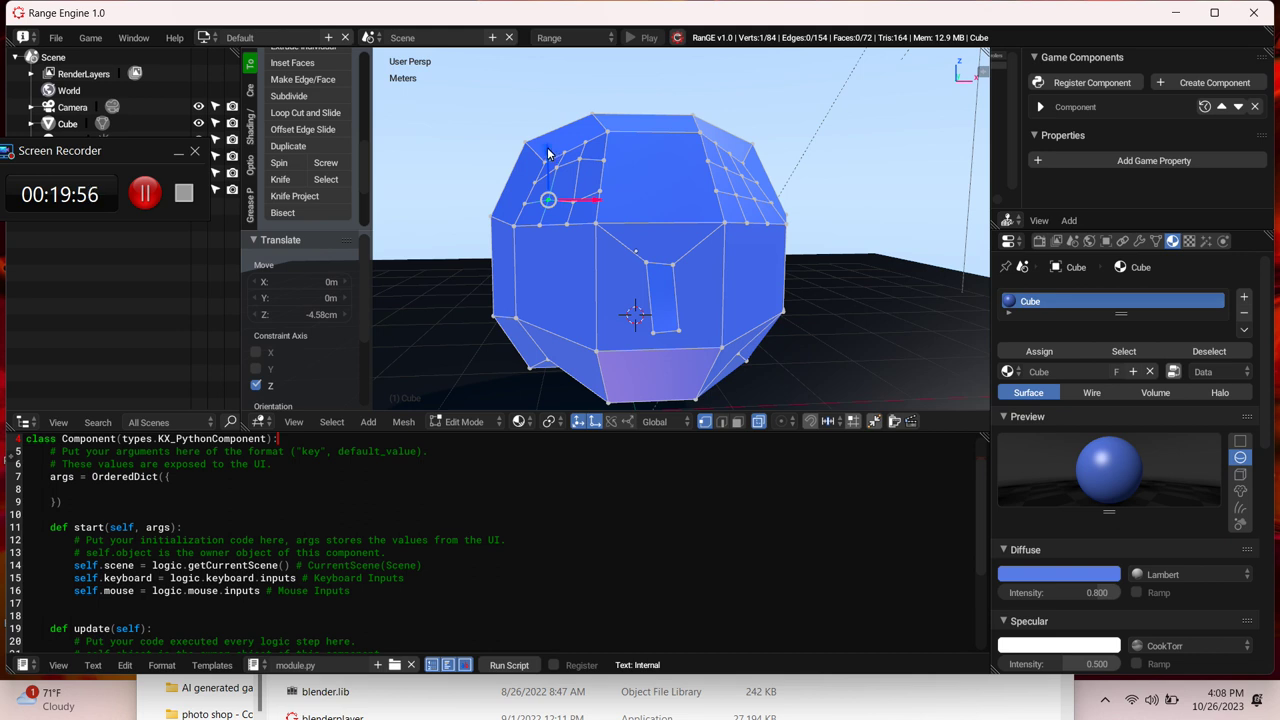
{"action": "key", "text": "g"}
{"action": "key", "text": "z"}
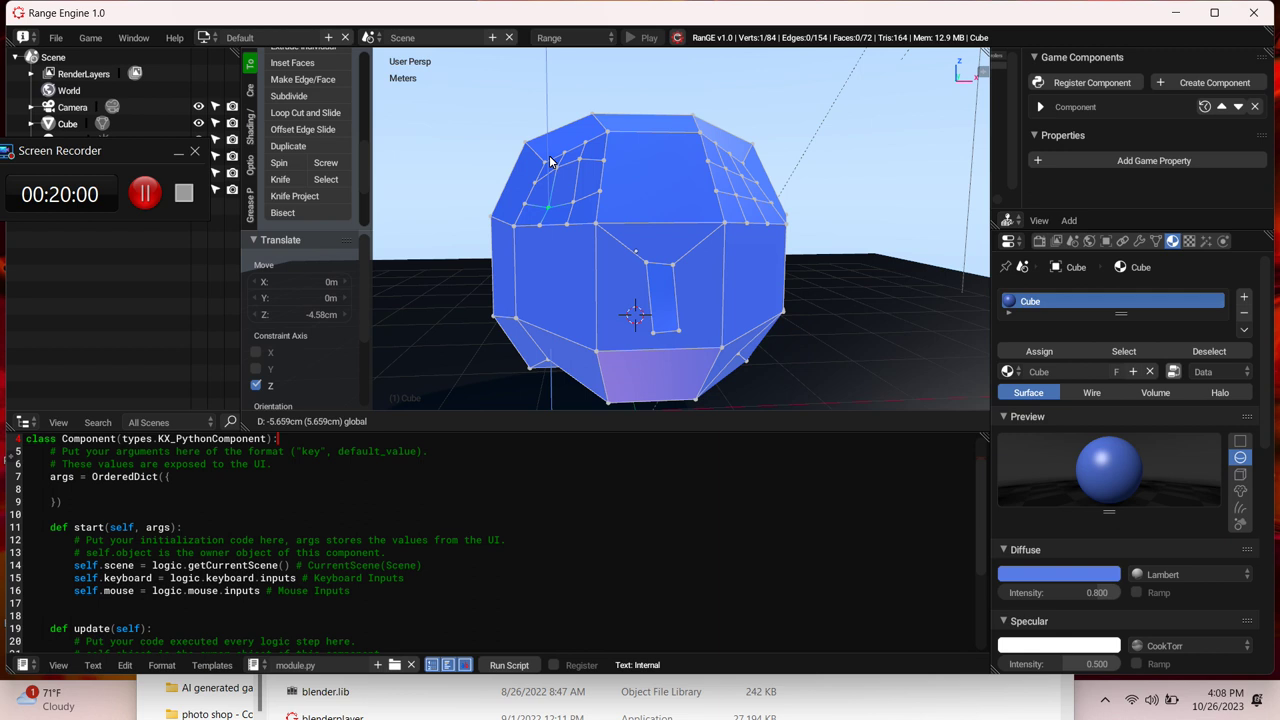
{"action": "left_click", "coordinate": [549, 161]}
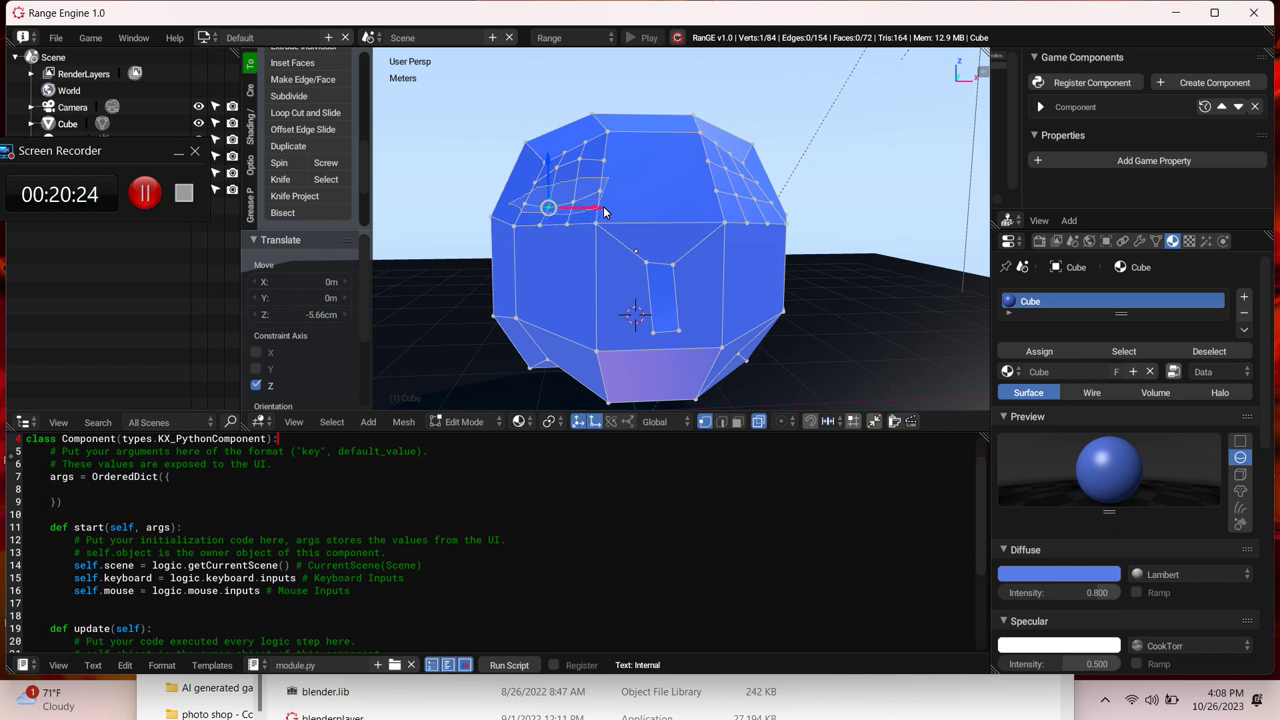
Step: Select the four vertices of the upper-left grid's lower inner row and move them about 10.2 cm along Z and 2.3 cm along X
{"action": "key", "text": "ctrl+z"}
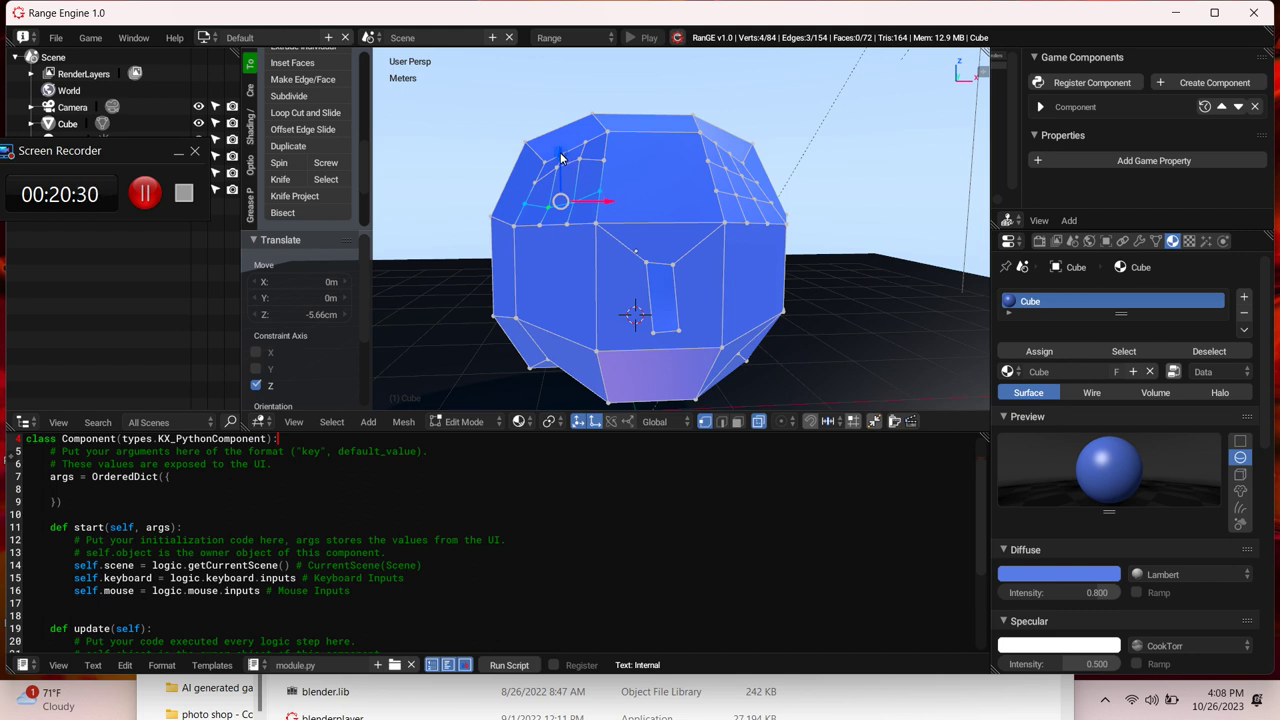
{"action": "key", "text": "g"}
{"action": "key", "text": "z"}
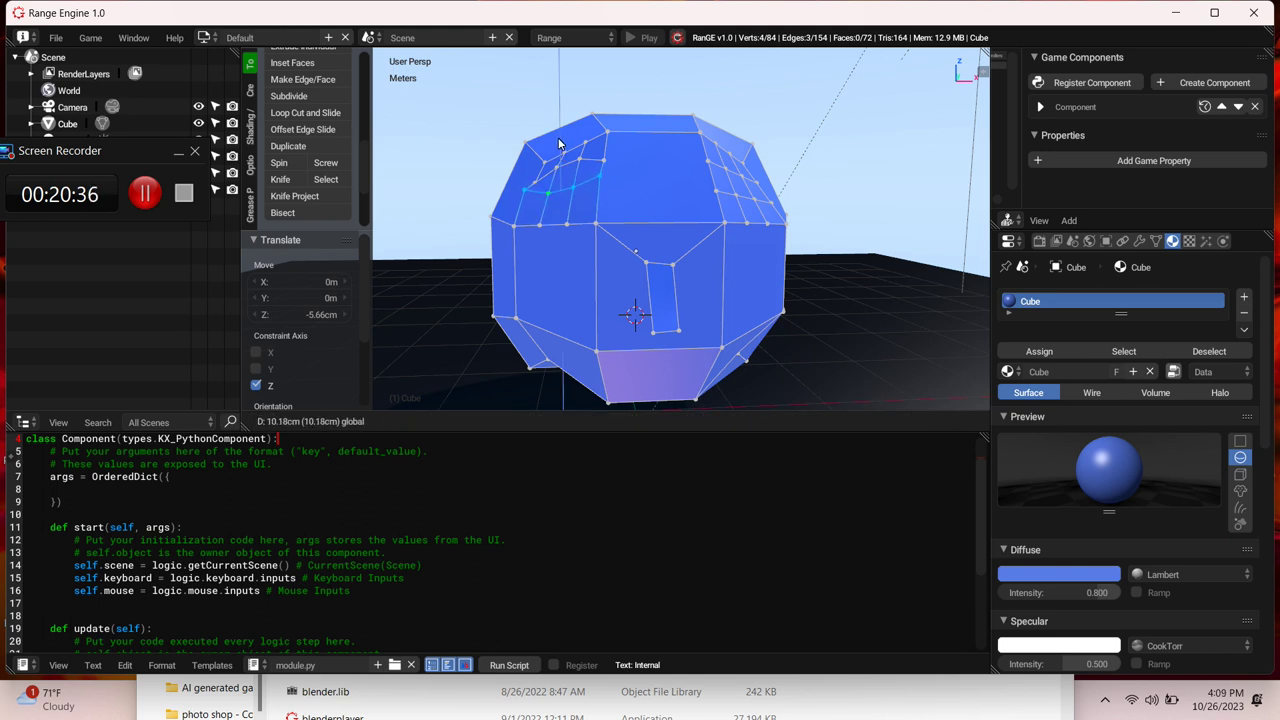
{"action": "left_click", "coordinate": [560, 145]}
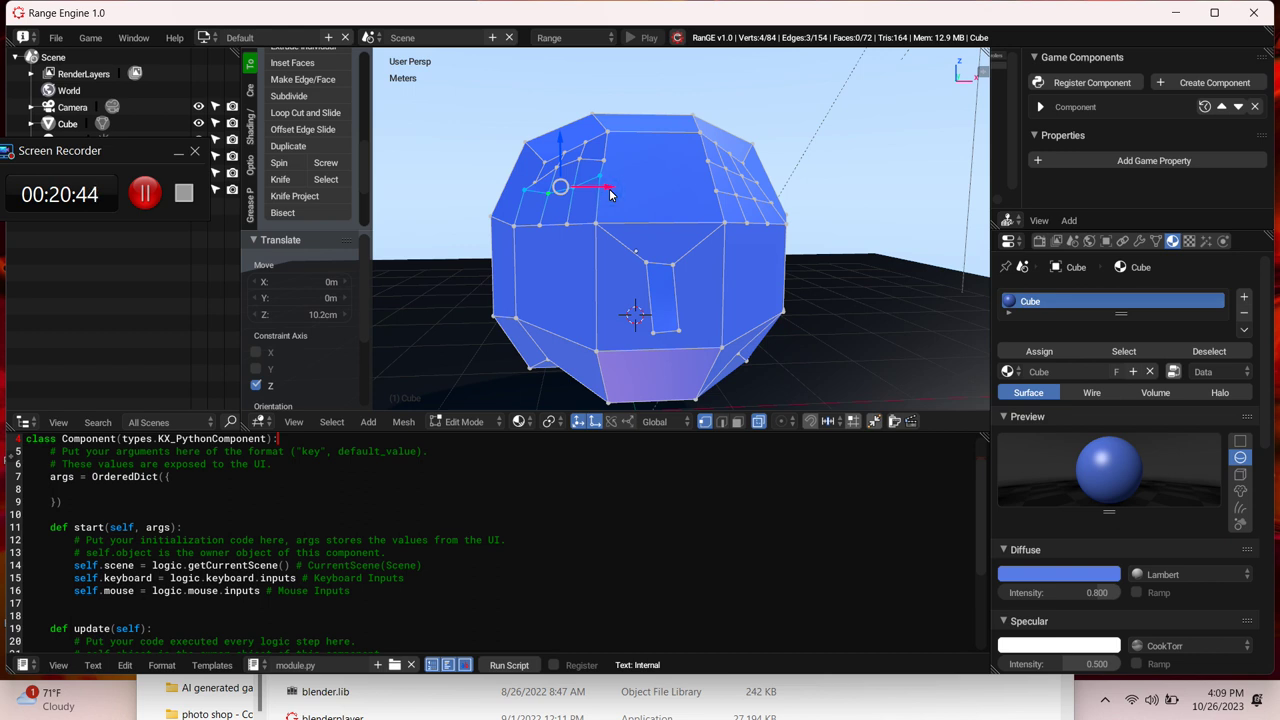
{"action": "left_click_drag", "start_coordinate": [609, 188], "coordinate": [613, 190]}
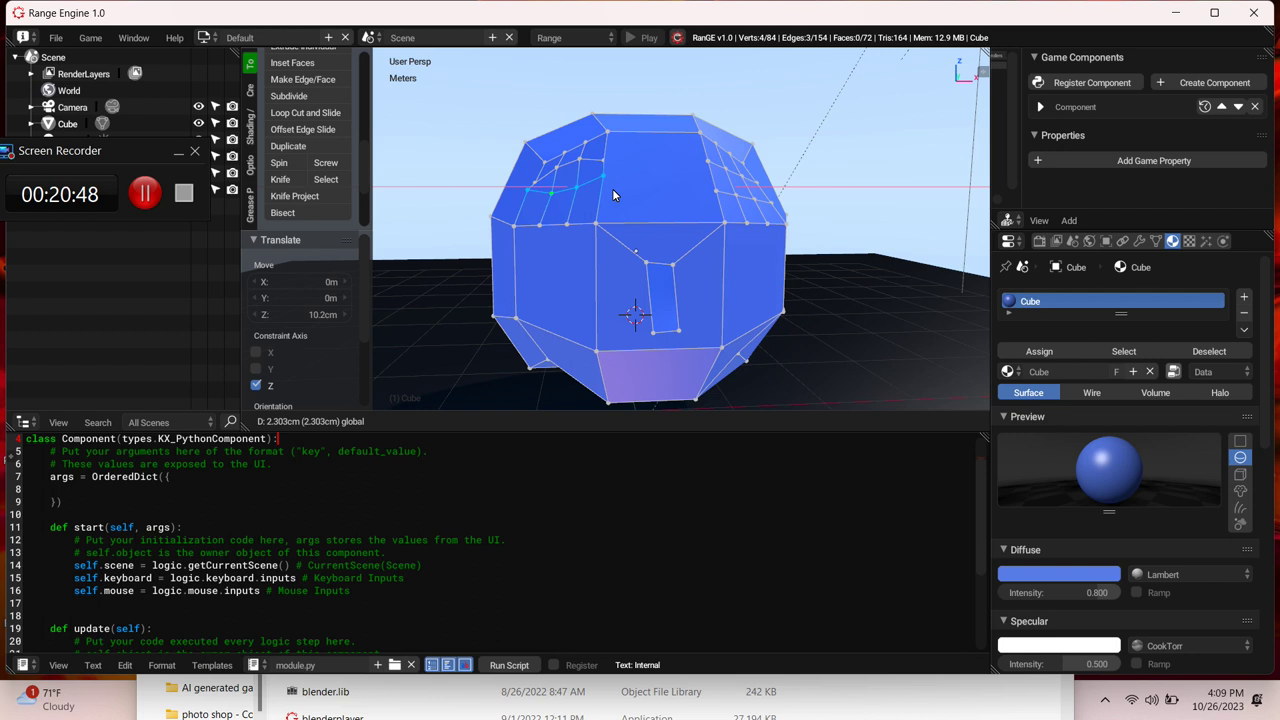
{"action": "left_click_drag", "start_coordinate": [612, 188], "coordinate": [612, 189]}
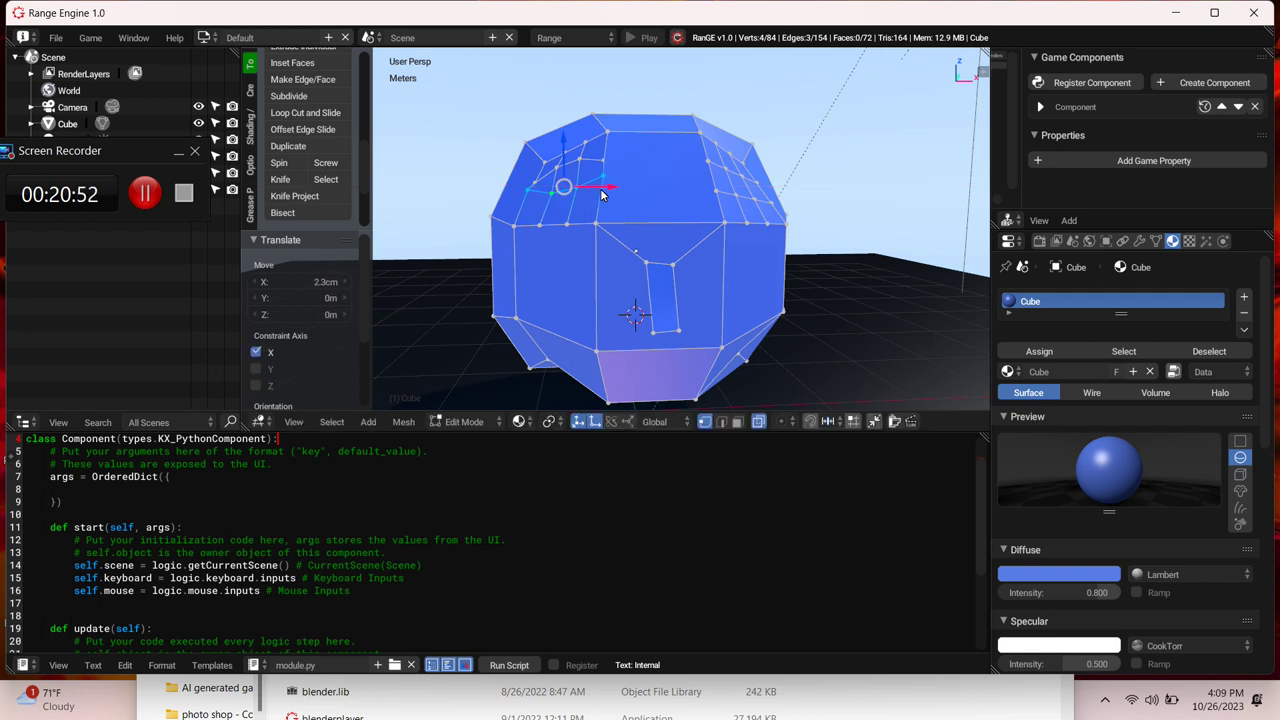
Step: Select the middle strip of three faces in the upper-left grid and assign it a new material with a green diffuse colour
{"action": "left_click", "coordinate": [535, 187], "text": "ctrl"}
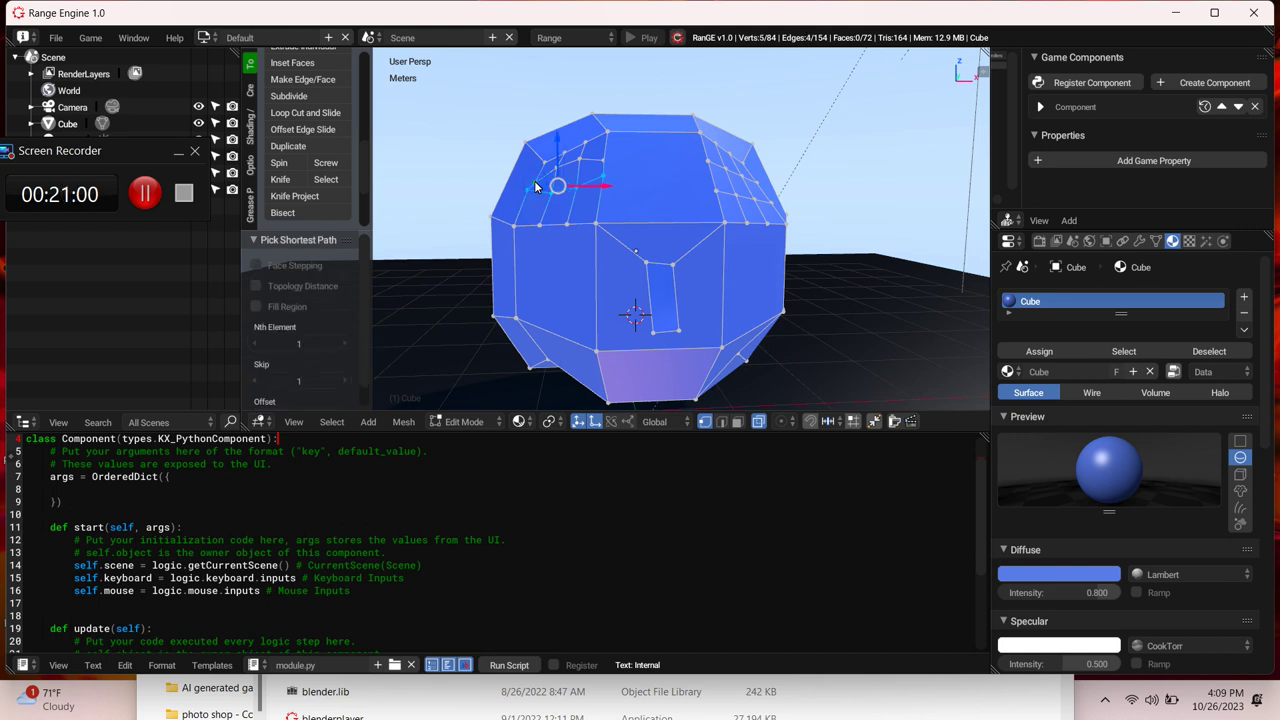
{"action": "left_click", "coordinate": [603, 168], "text": "ctrl"}
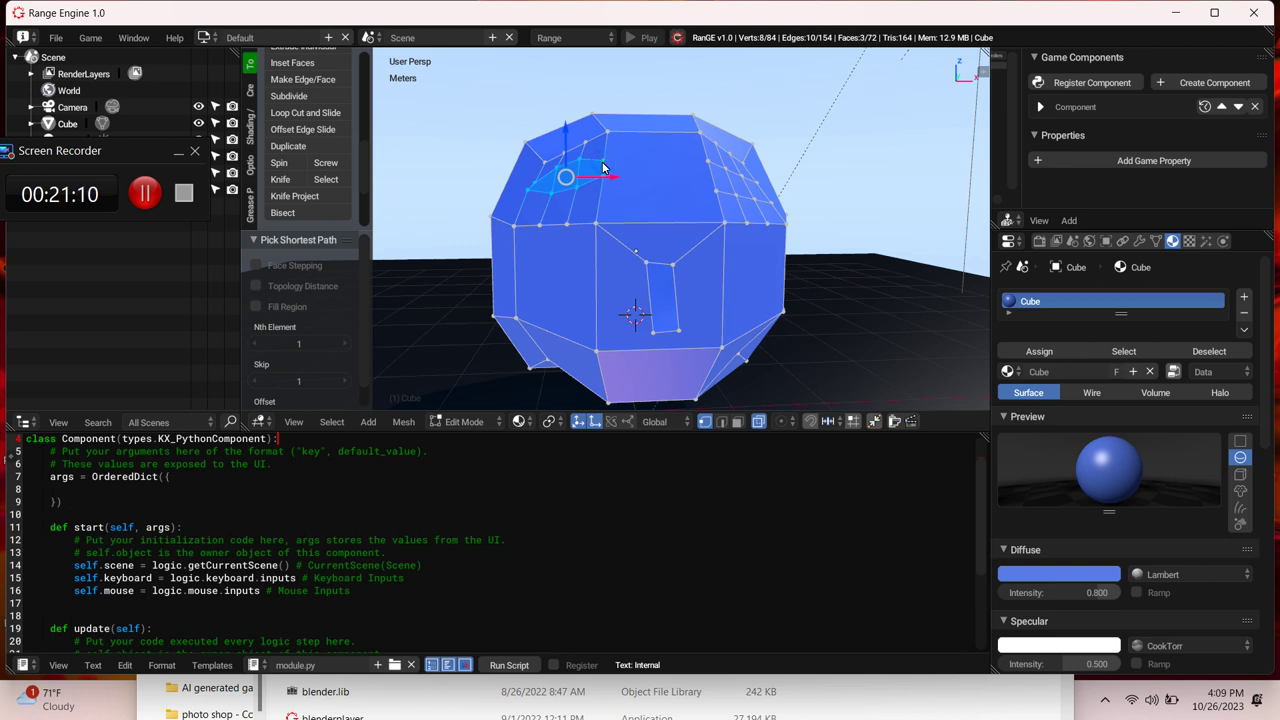
{"action": "left_click", "coordinate": [1245, 300]}
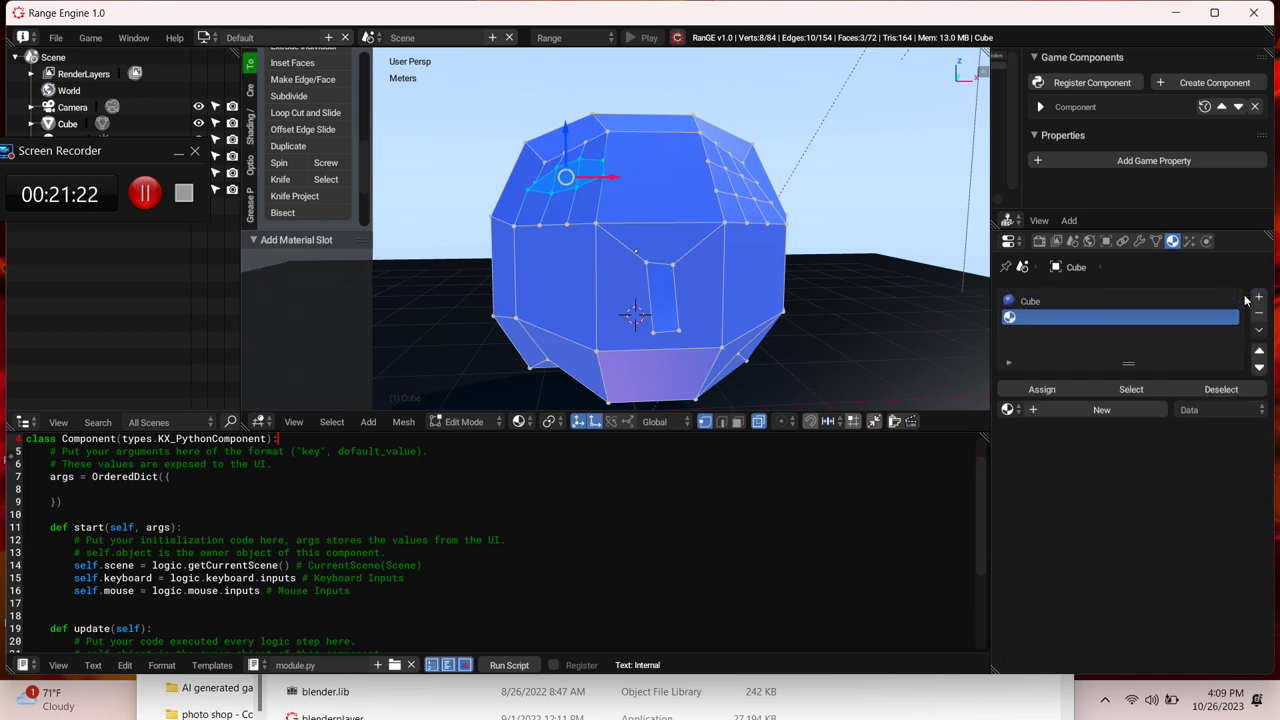
{"action": "left_click", "coordinate": [1093, 410]}
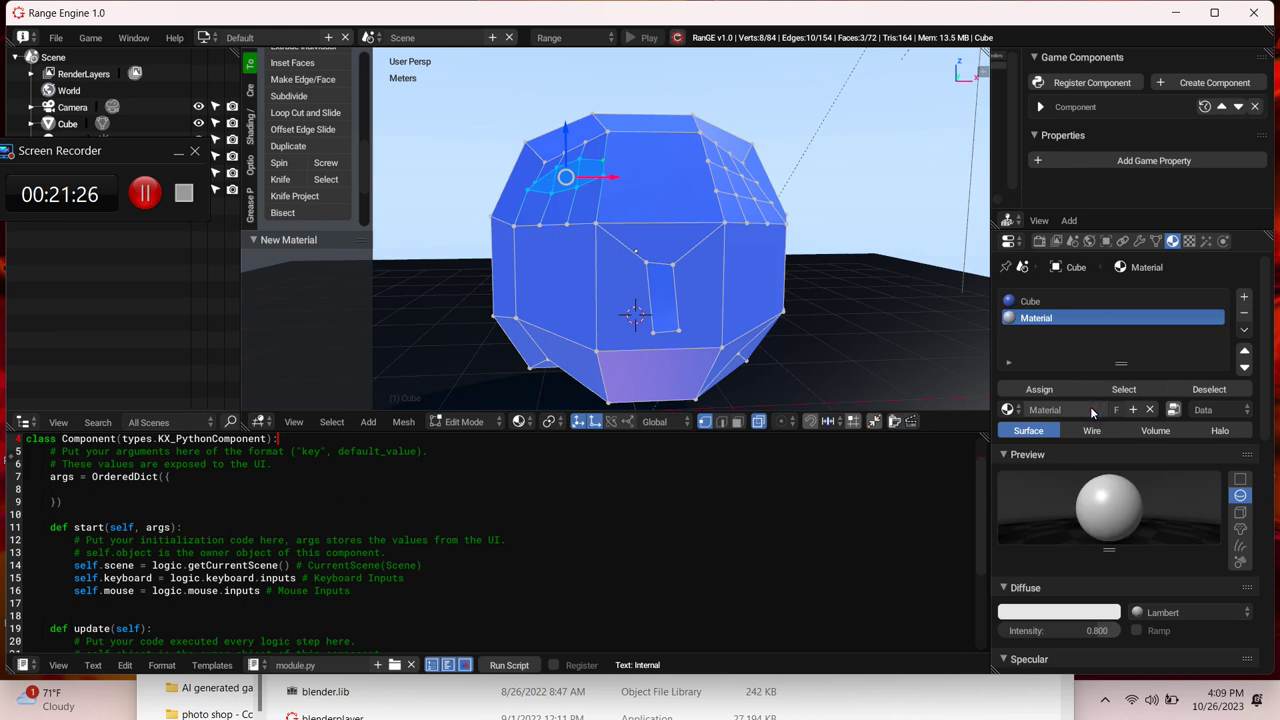
{"action": "left_click", "coordinate": [1065, 613]}
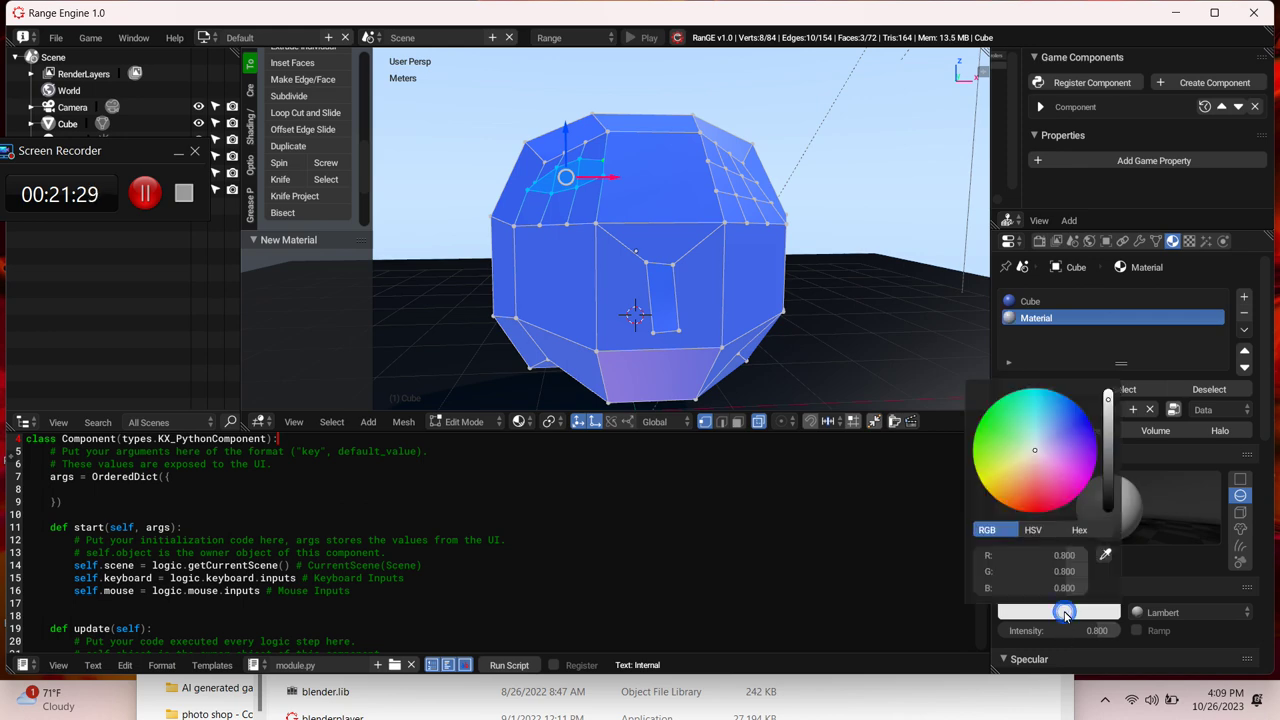
{"action": "left_click", "coordinate": [1009, 431]}
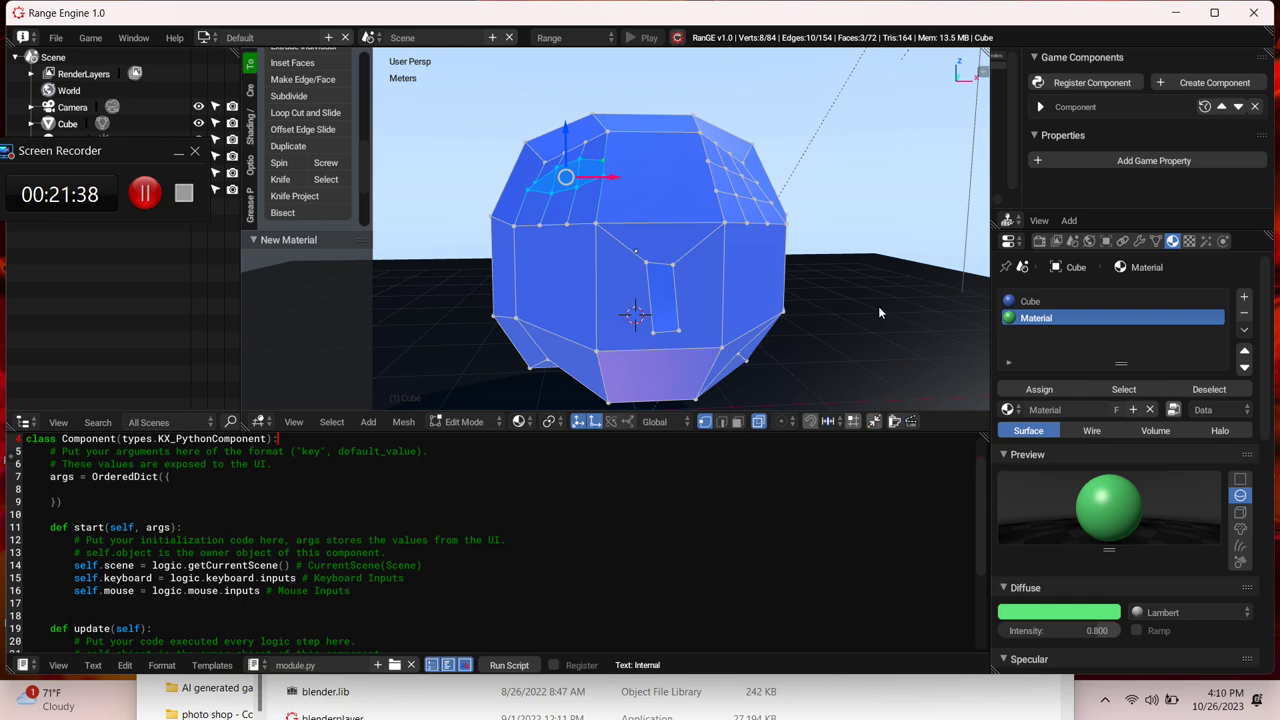
{"action": "left_click", "coordinate": [1049, 390]}
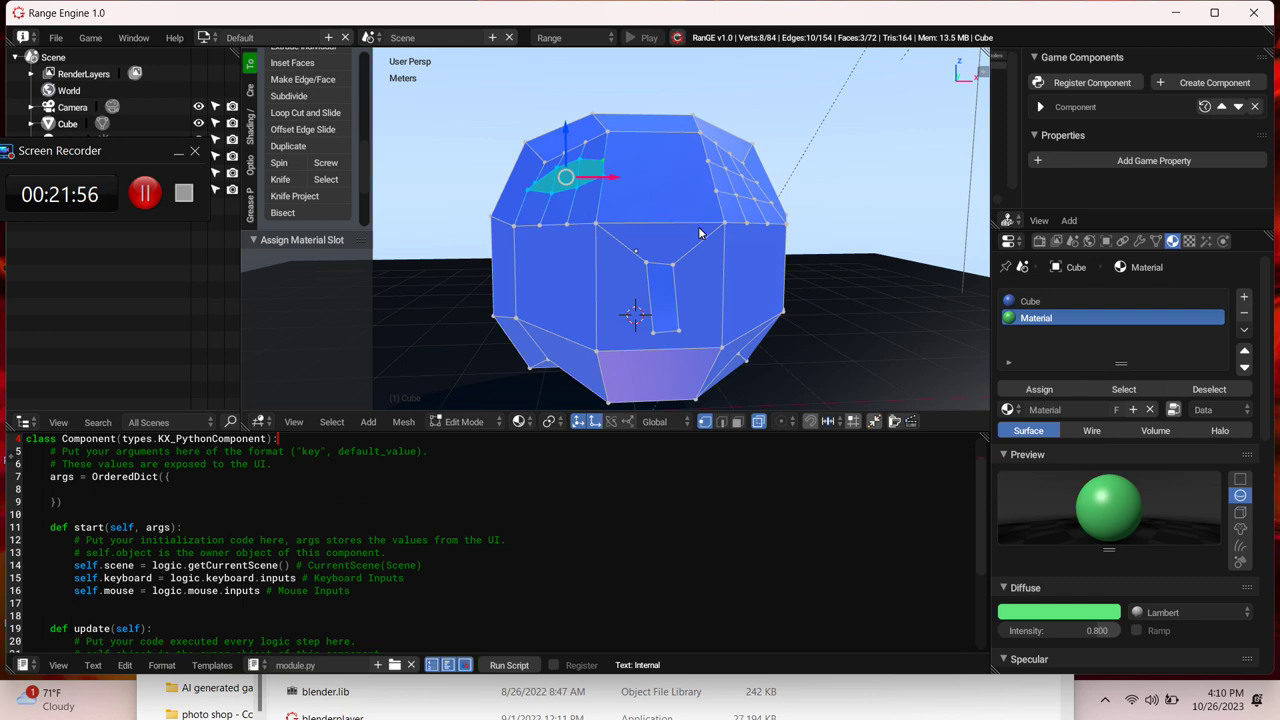
{"action": "key", "text": "KP_6"}
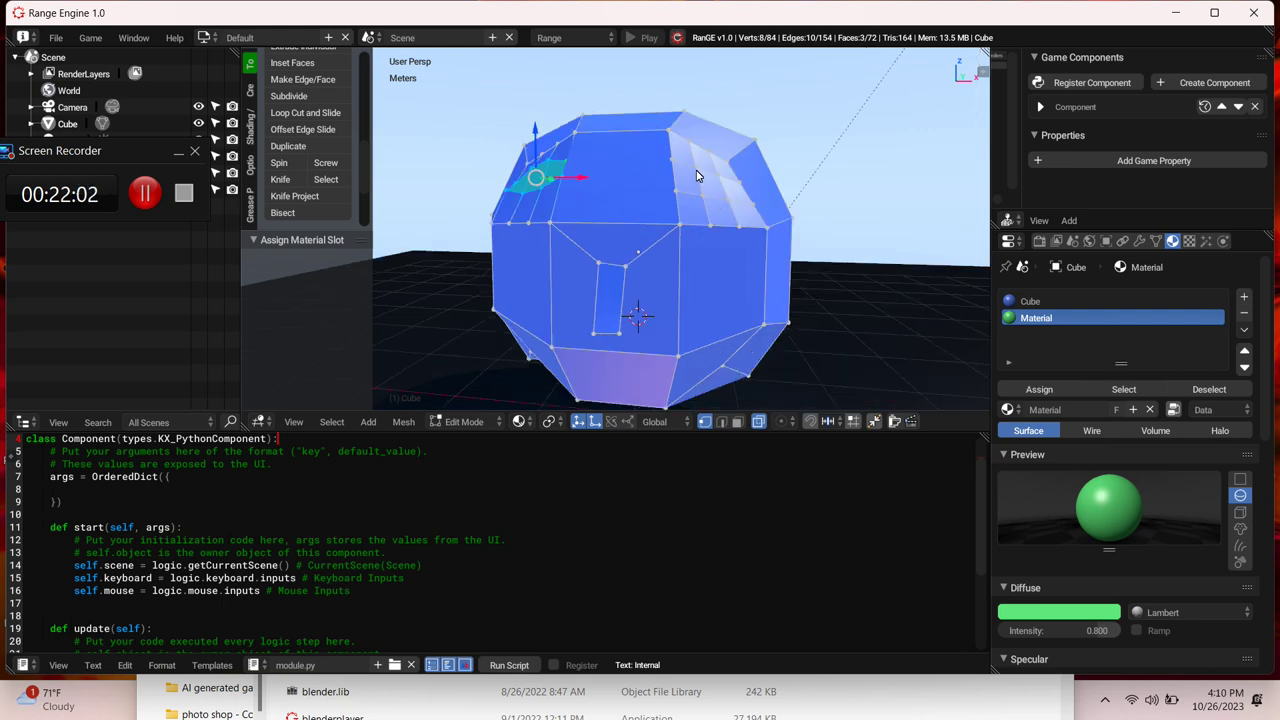
Step: Raise the two upper inner vertices of the upper-right face's grid along Z, the left by about 7.65 cm and the right by about 5.54 cm
{"action": "left_click", "coordinate": [698, 176]}
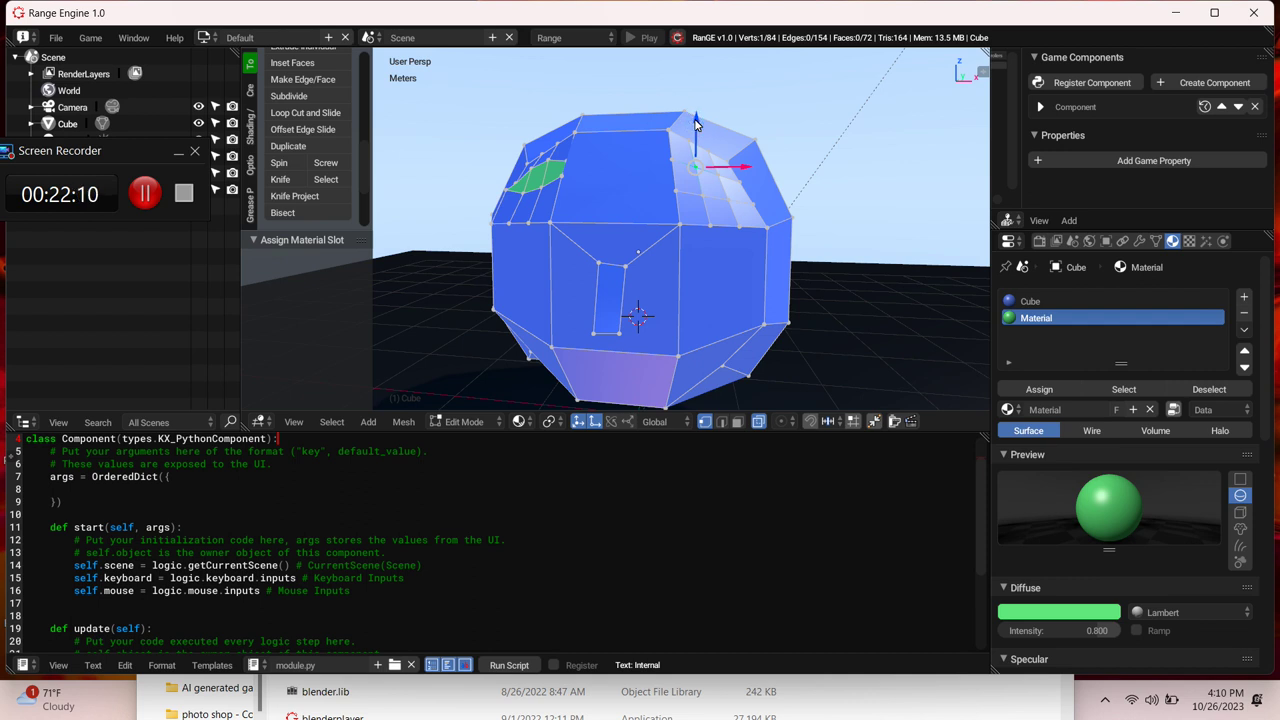
{"action": "left_click_drag", "start_coordinate": [697, 124], "coordinate": [697, 116]}
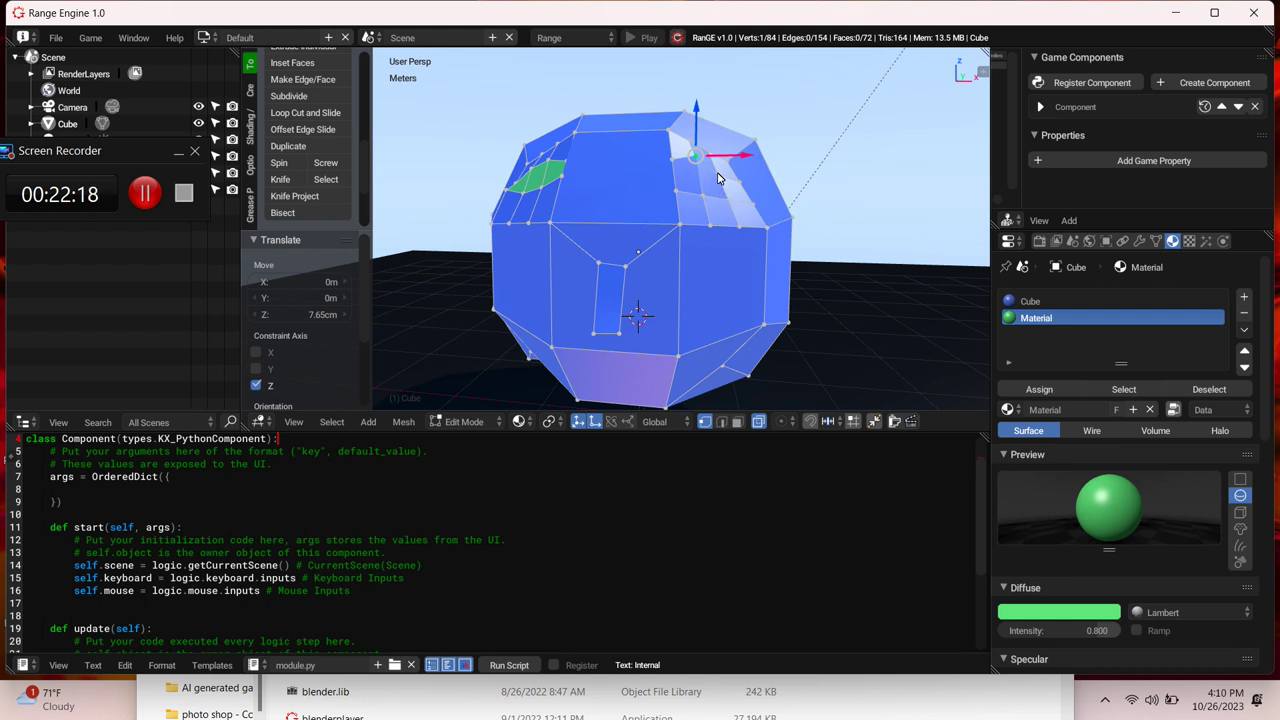
{"action": "left_click", "coordinate": [718, 177]}
{"action": "left_click_drag", "start_coordinate": [720, 132], "coordinate": [718, 121]}
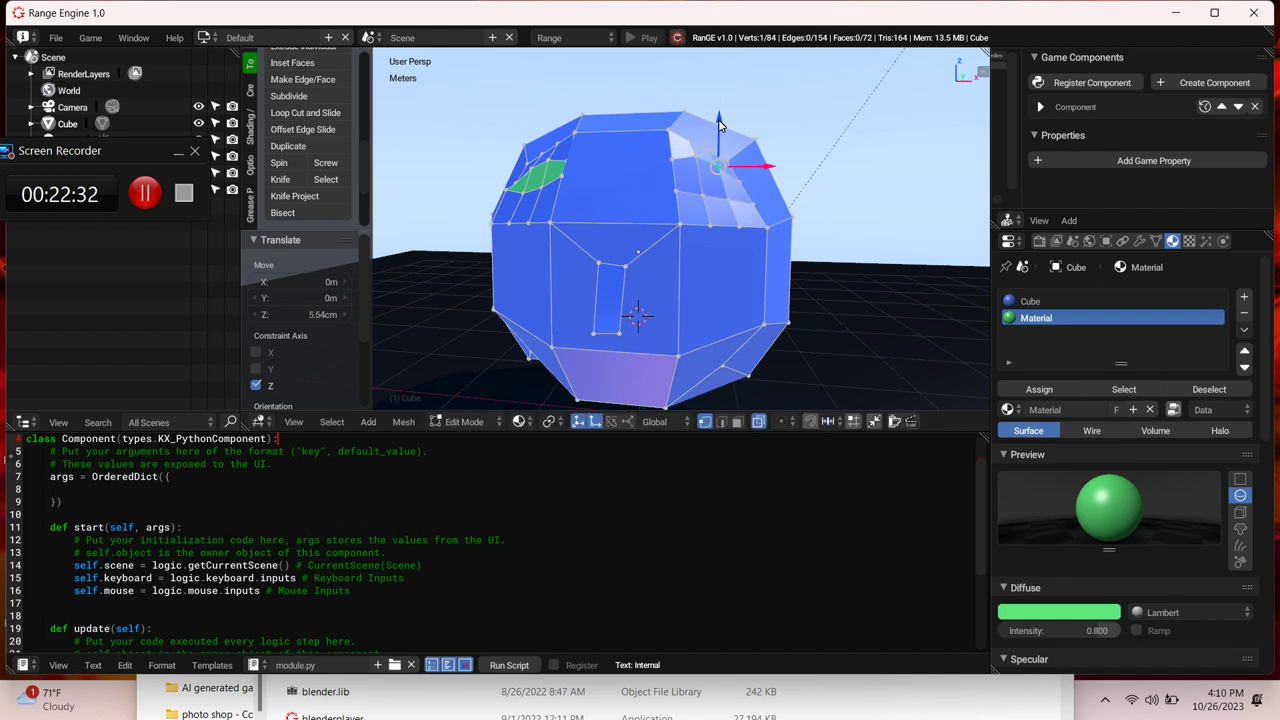
Step: Select the middle strip of three faces in the upper-right grid and extrude it inward by about 4.33 cm
{"action": "right_click", "coordinate": [674, 162]}
{"action": "left_click", "coordinate": [741, 189], "text": "ctrl"}
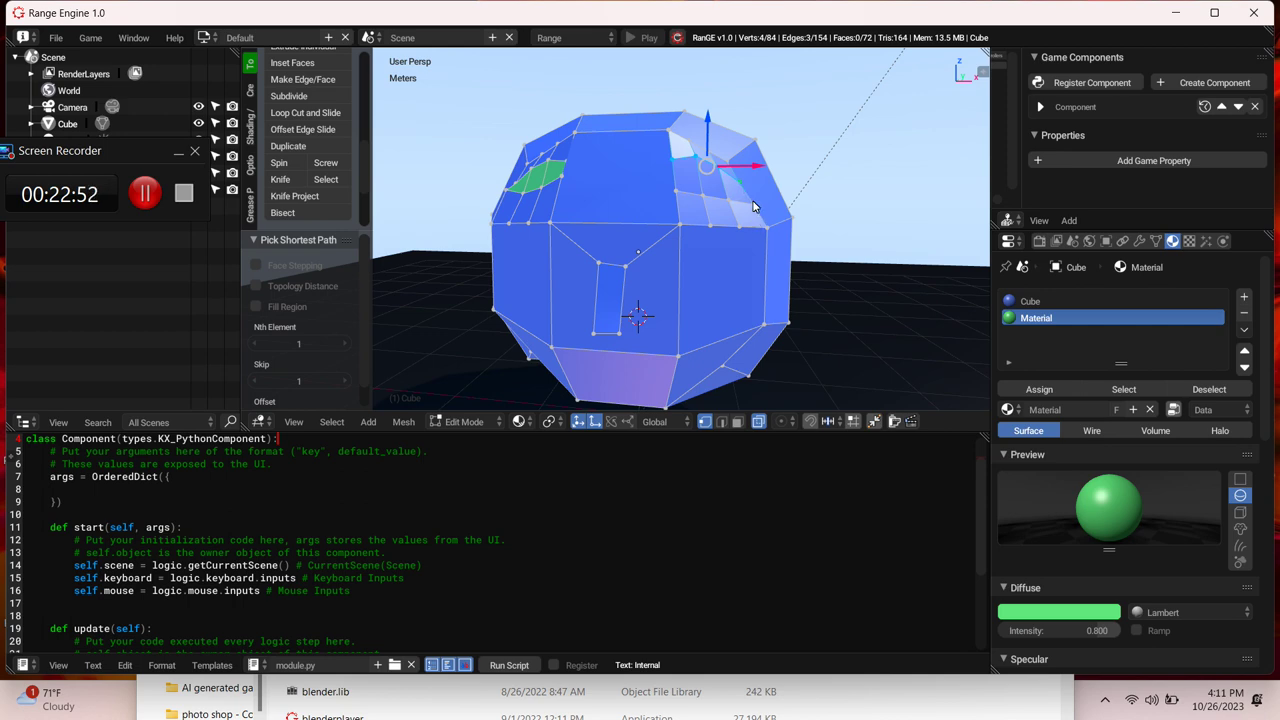
{"action": "left_click", "coordinate": [754, 208], "text": "ctrl"}
{"action": "left_click", "coordinate": [676, 197], "text": "ctrl"}
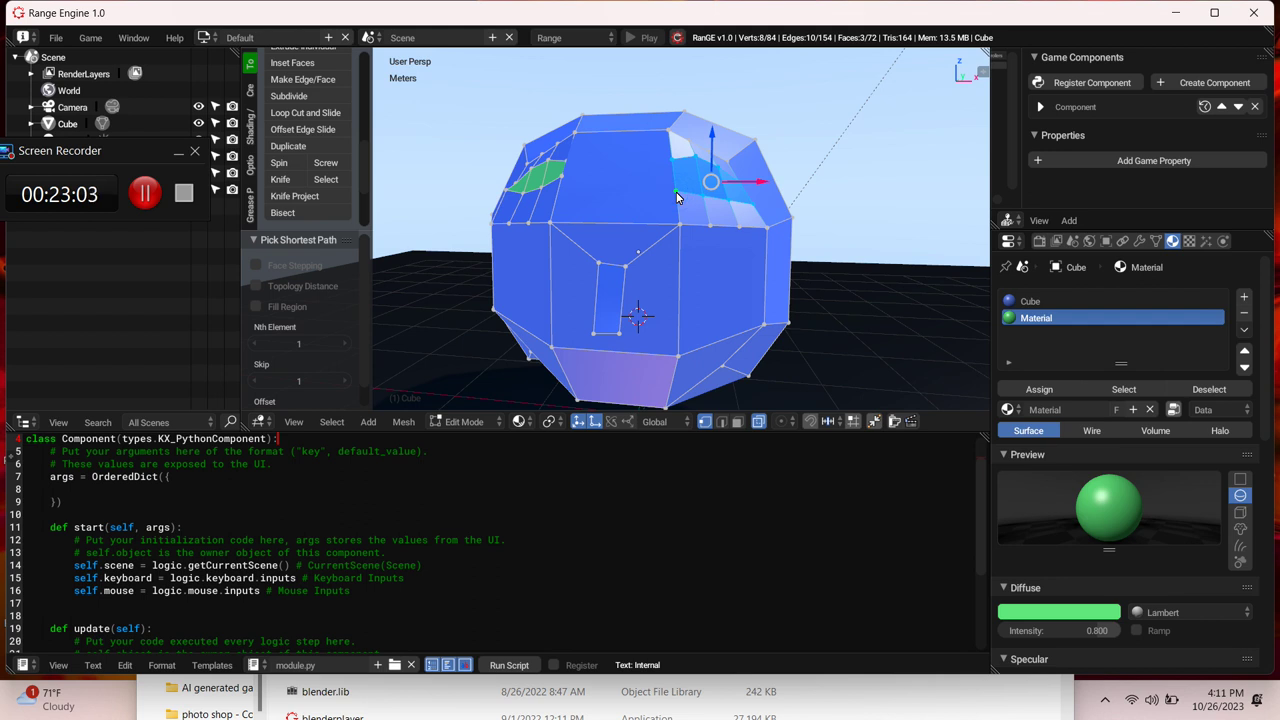
{"action": "key", "text": "e"}
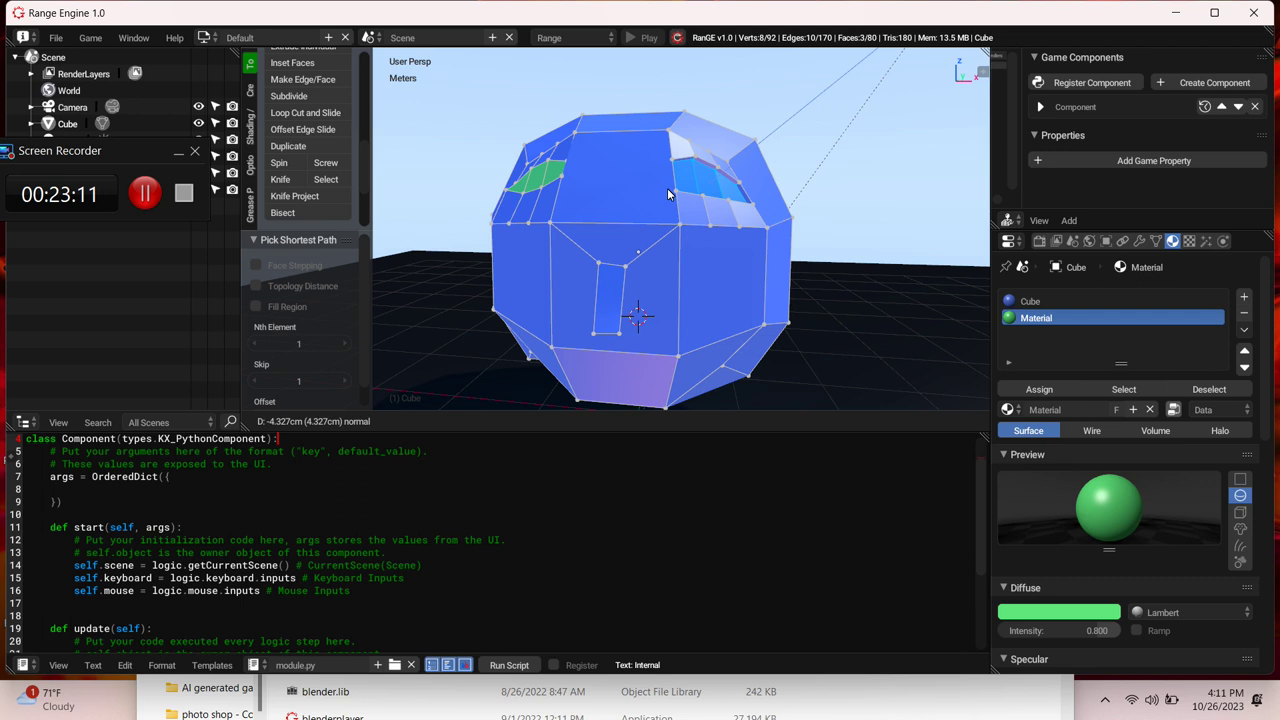
{"action": "left_click", "coordinate": [667, 193]}
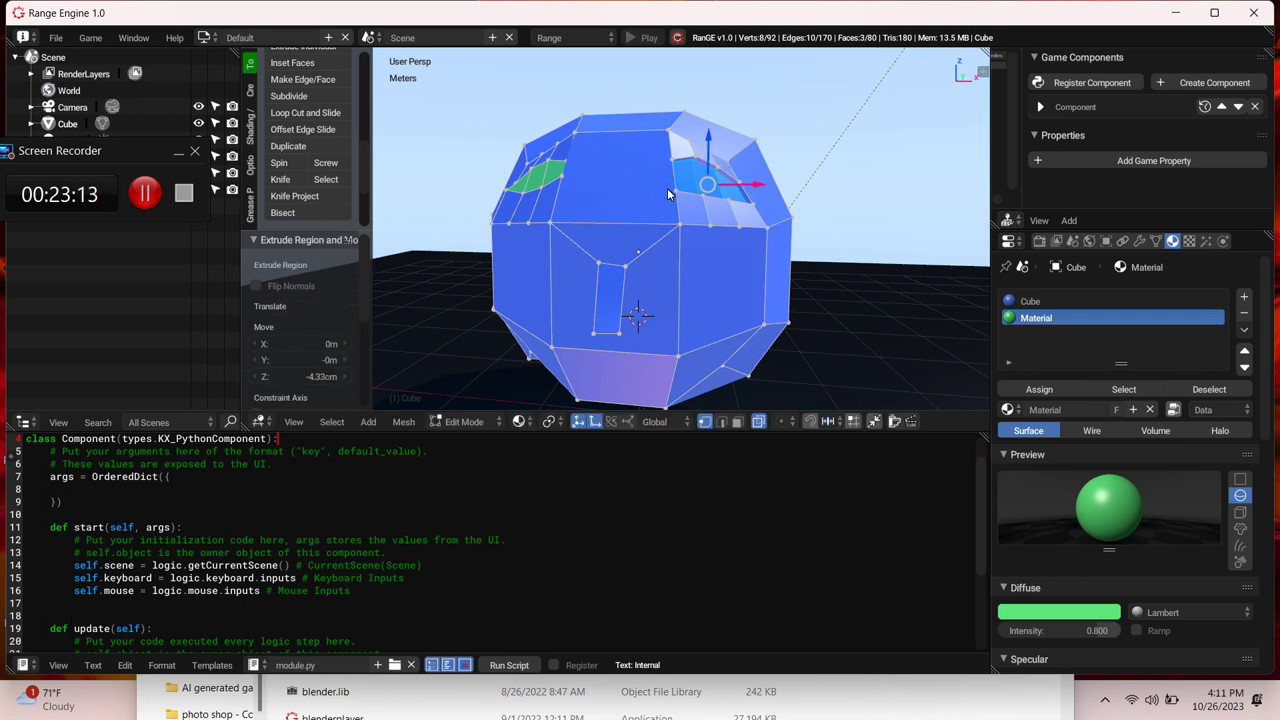
Step: Scale the extruded upper-right strip to about 0.751 and assign it the green material
{"action": "key", "text": "s"}
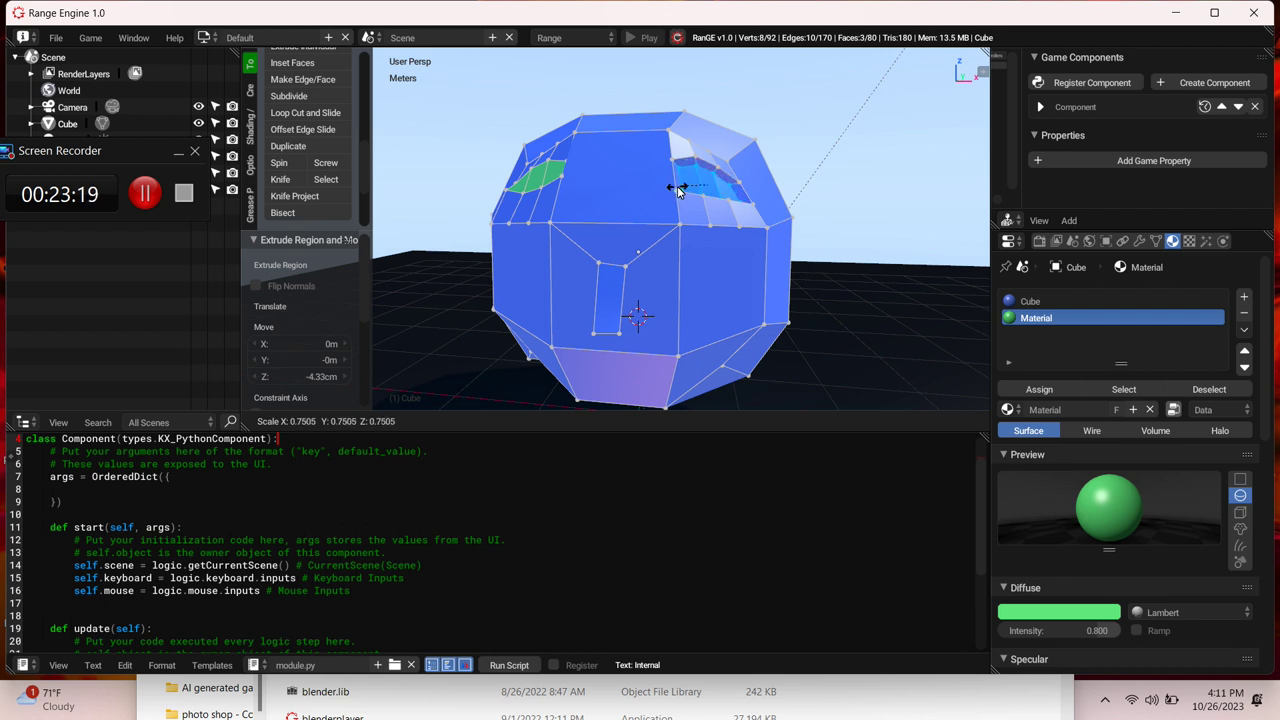
{"action": "left_click", "coordinate": [677, 188]}
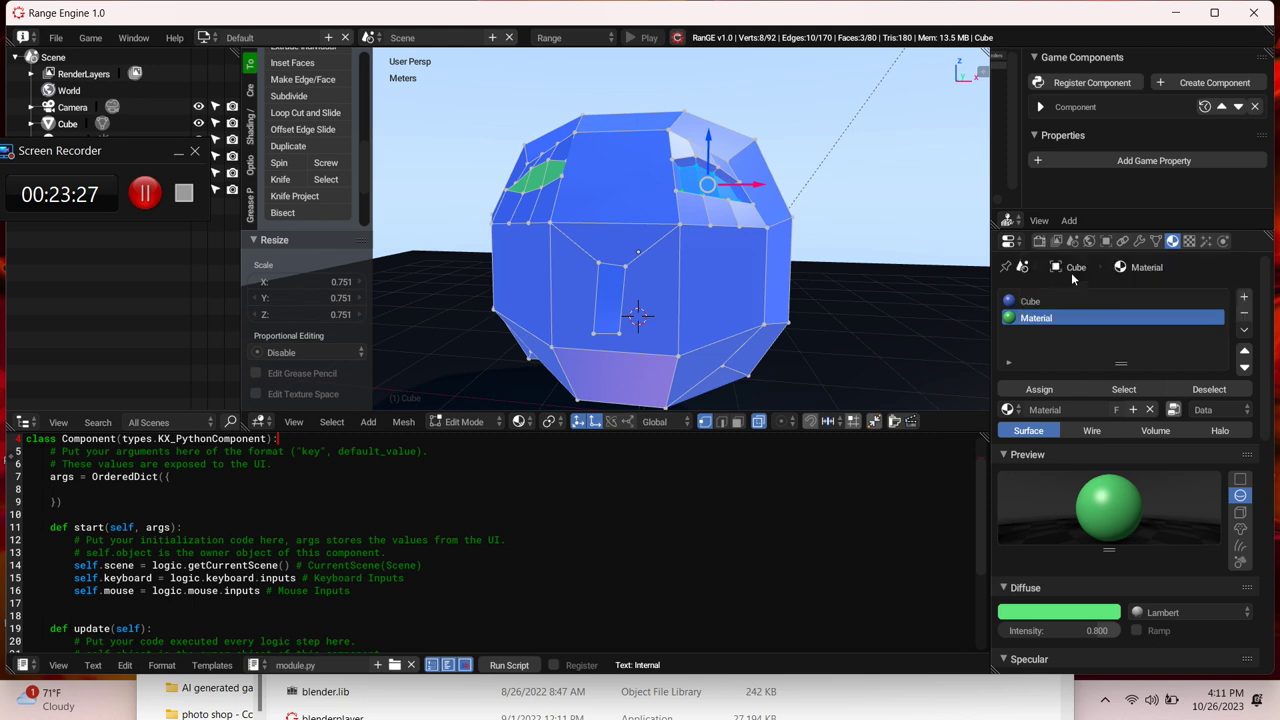
{"action": "left_click", "coordinate": [1040, 389]}
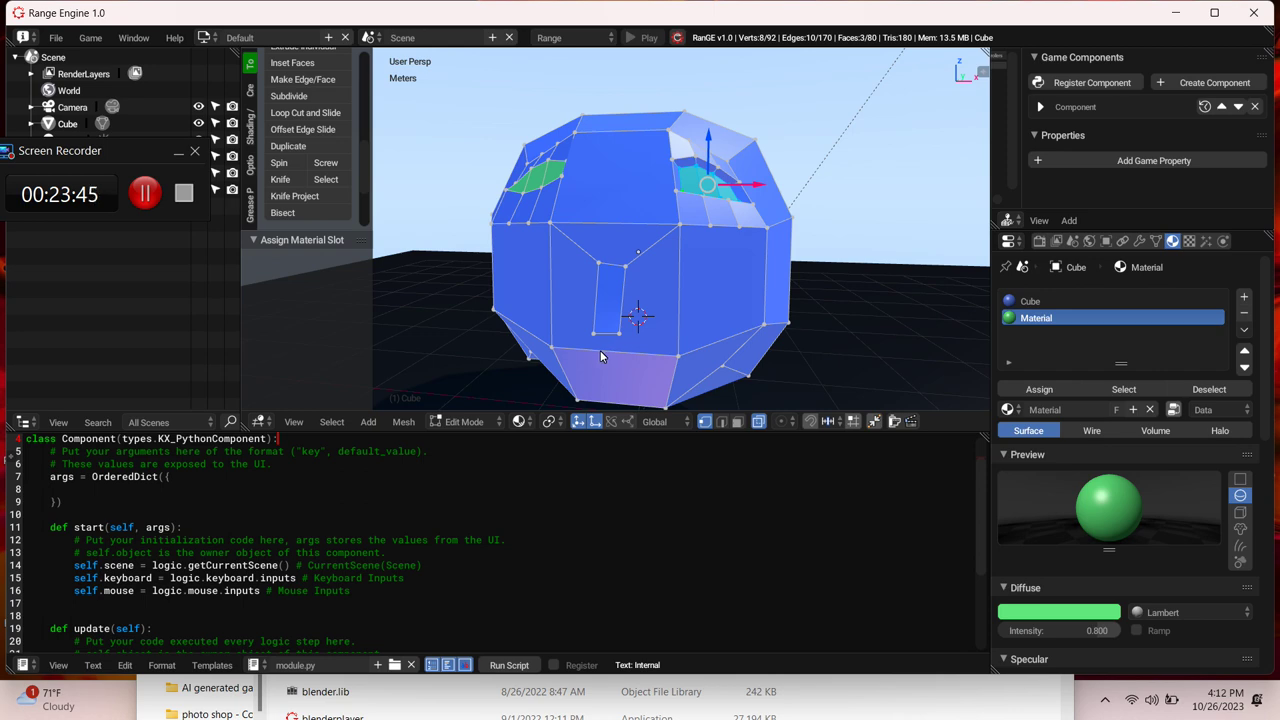
Step: Select the two upper vertices of the lower front face and raise them about 20.9 cm along Z
{"action": "key", "text": "KP_4"}
{"action": "key", "text": "KP_4"}
{"action": "key", "text": "KP_4"}
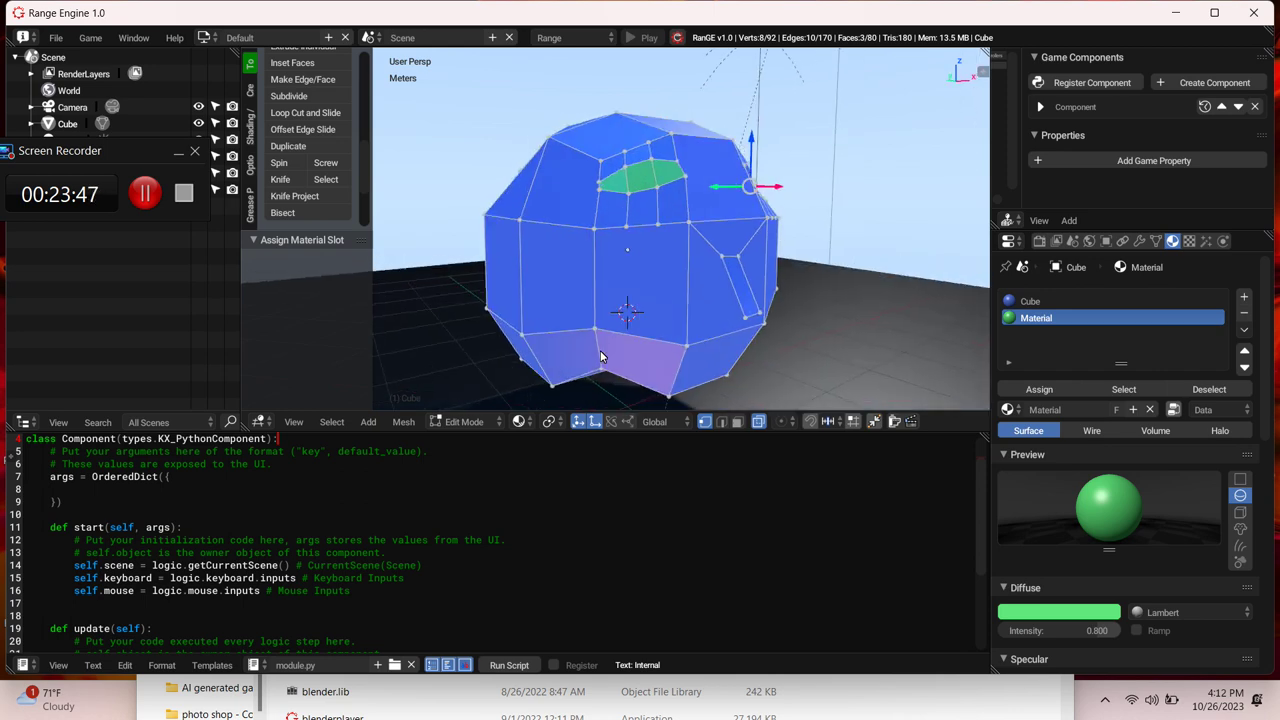
{"action": "key", "text": "KP_4"}
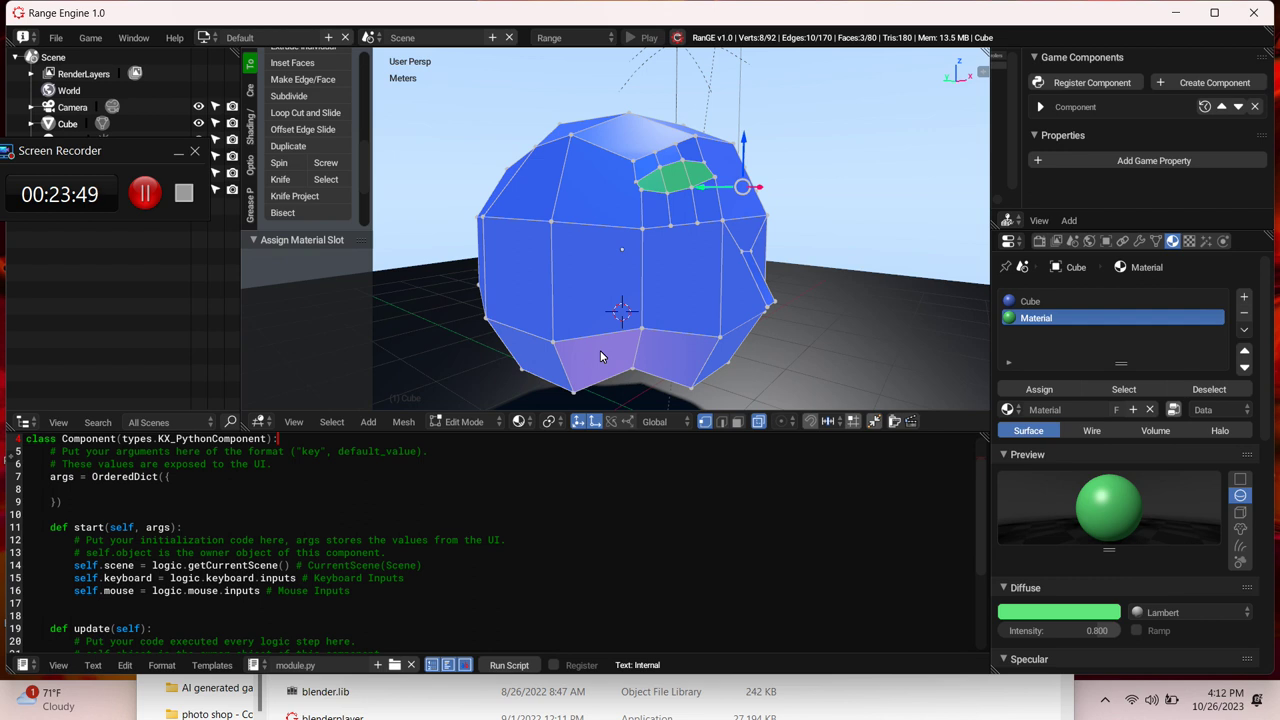
{"action": "left_click", "coordinate": [721, 340]}
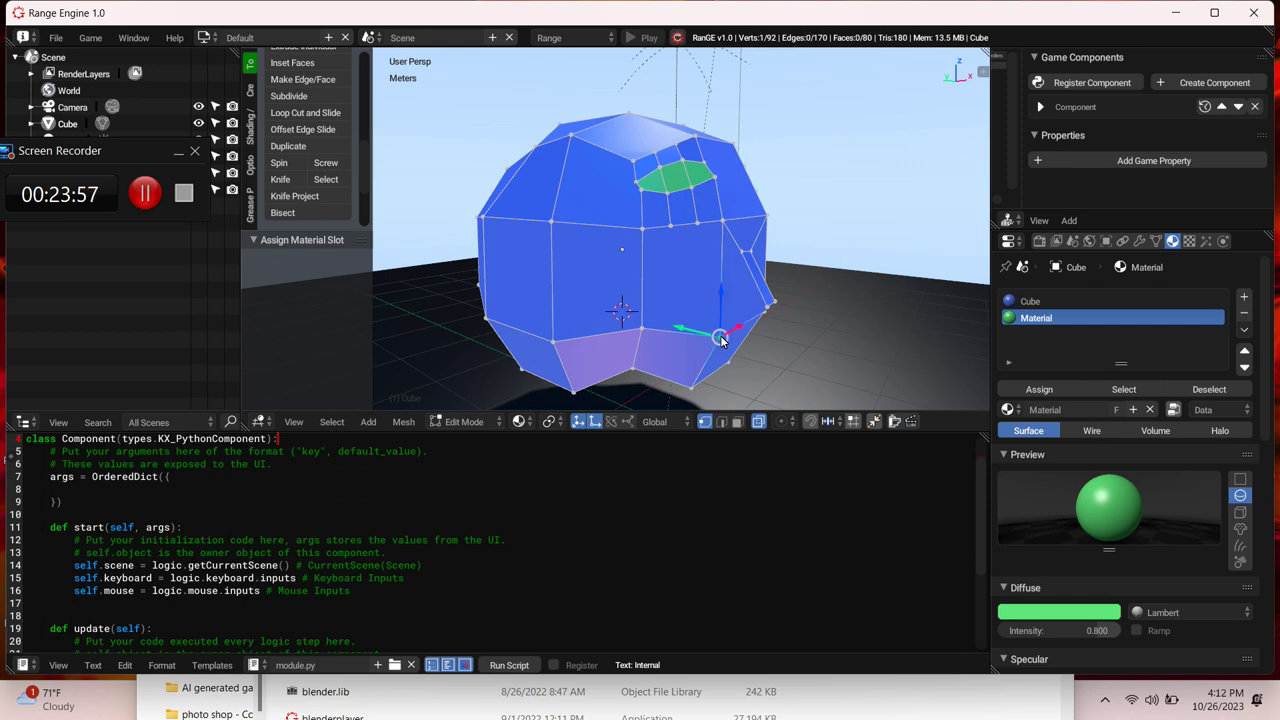
{"action": "key", "text": "KP_6"}
{"action": "key", "text": "KP_6"}
{"action": "key", "text": "KP_6"}
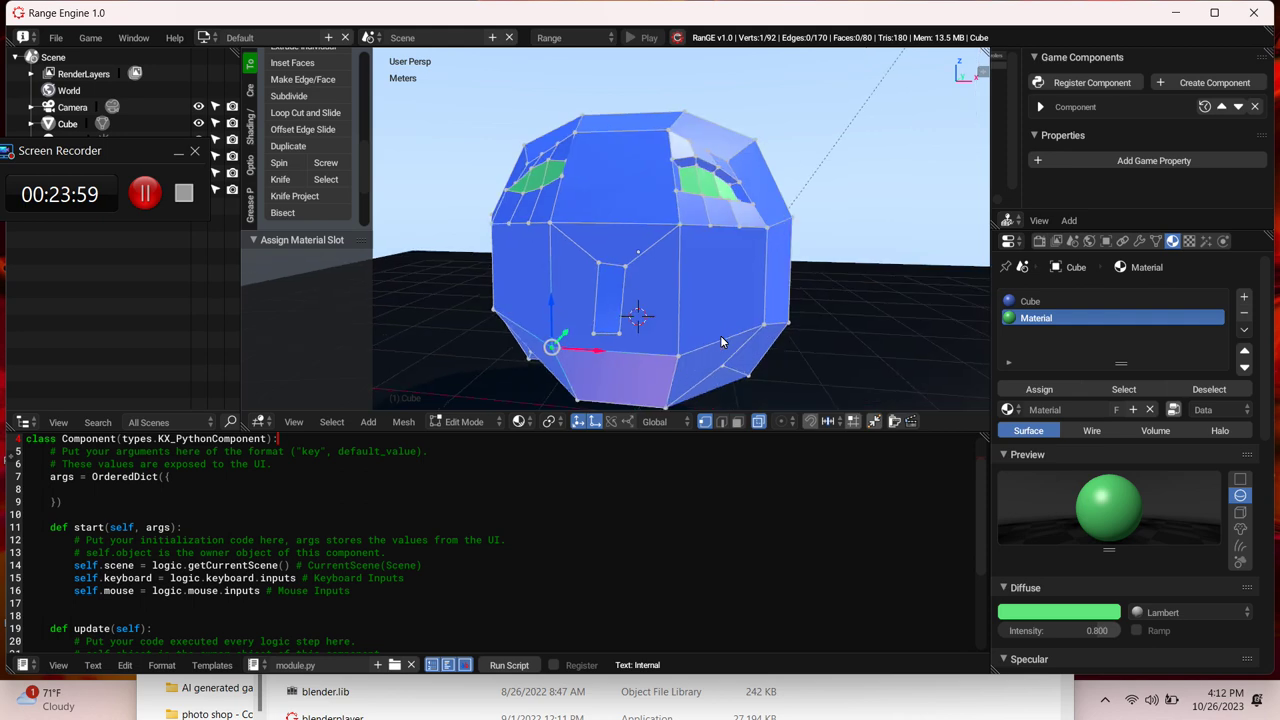
{"action": "left_click", "coordinate": [676, 359], "text": "ctrl"}
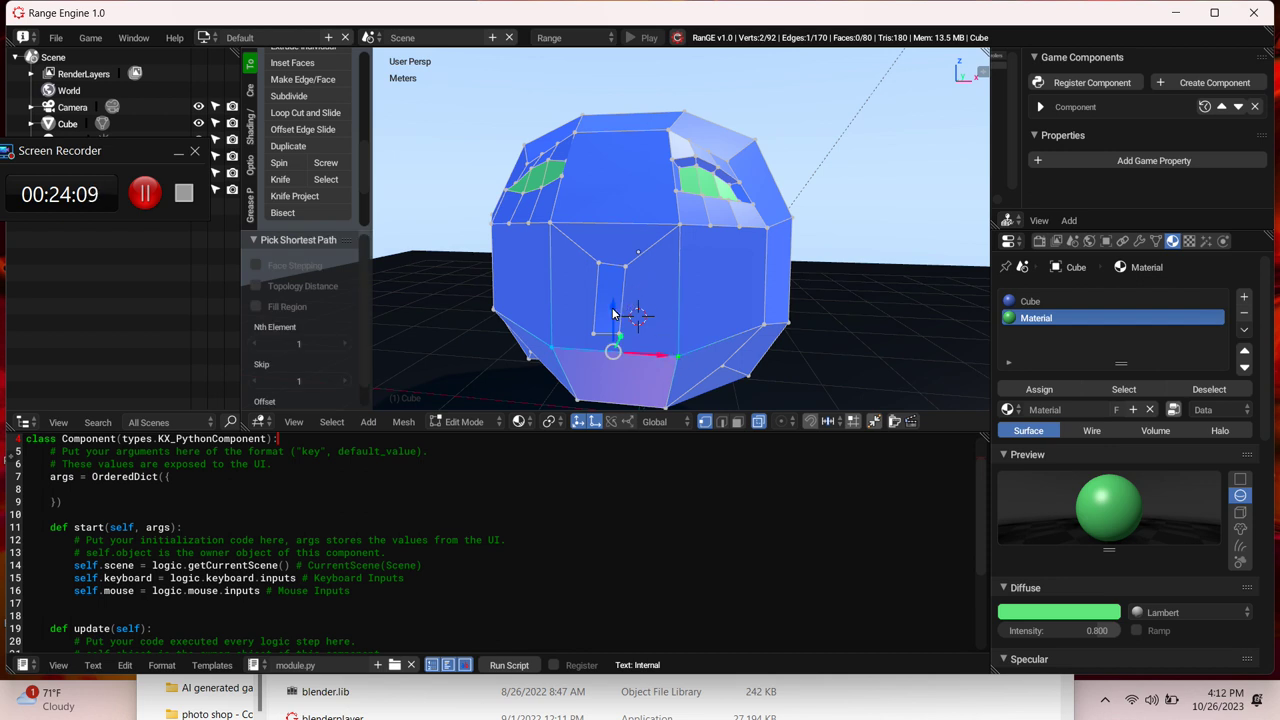
{"action": "left_click_drag", "start_coordinate": [614, 314], "coordinate": [610, 276]}
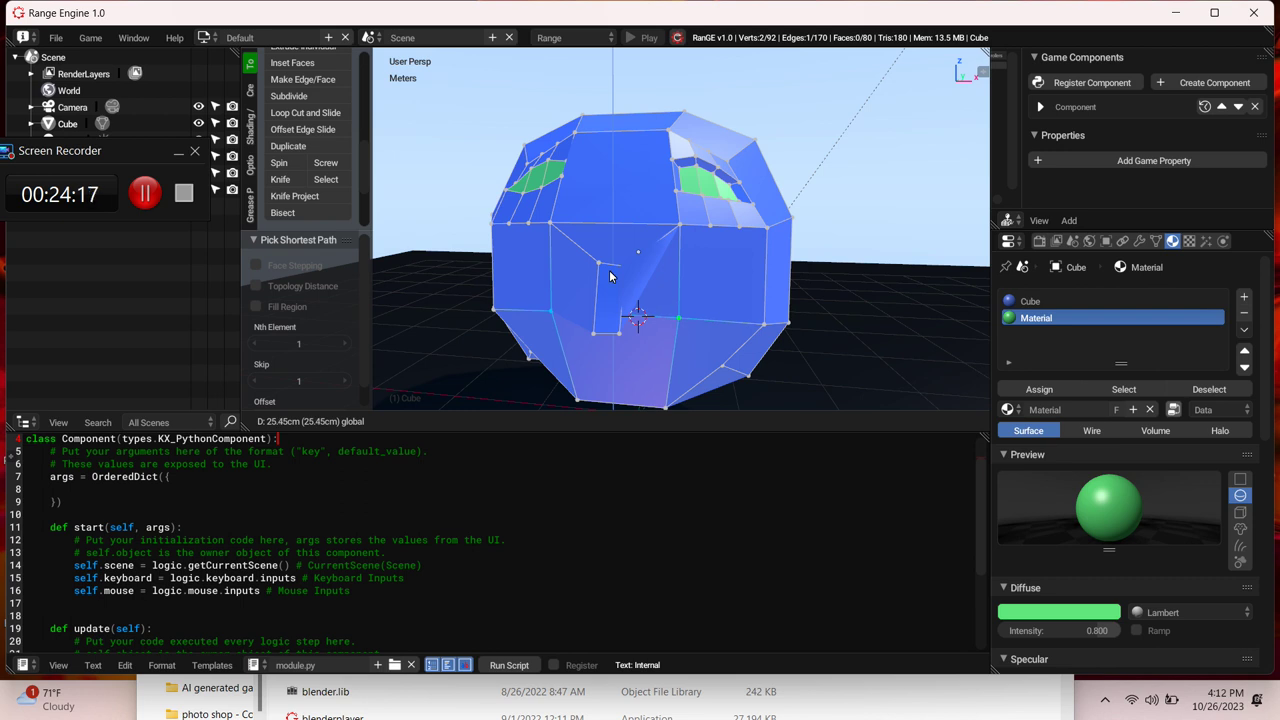
{"action": "left_click_drag", "start_coordinate": [610, 276], "coordinate": [612, 283]}
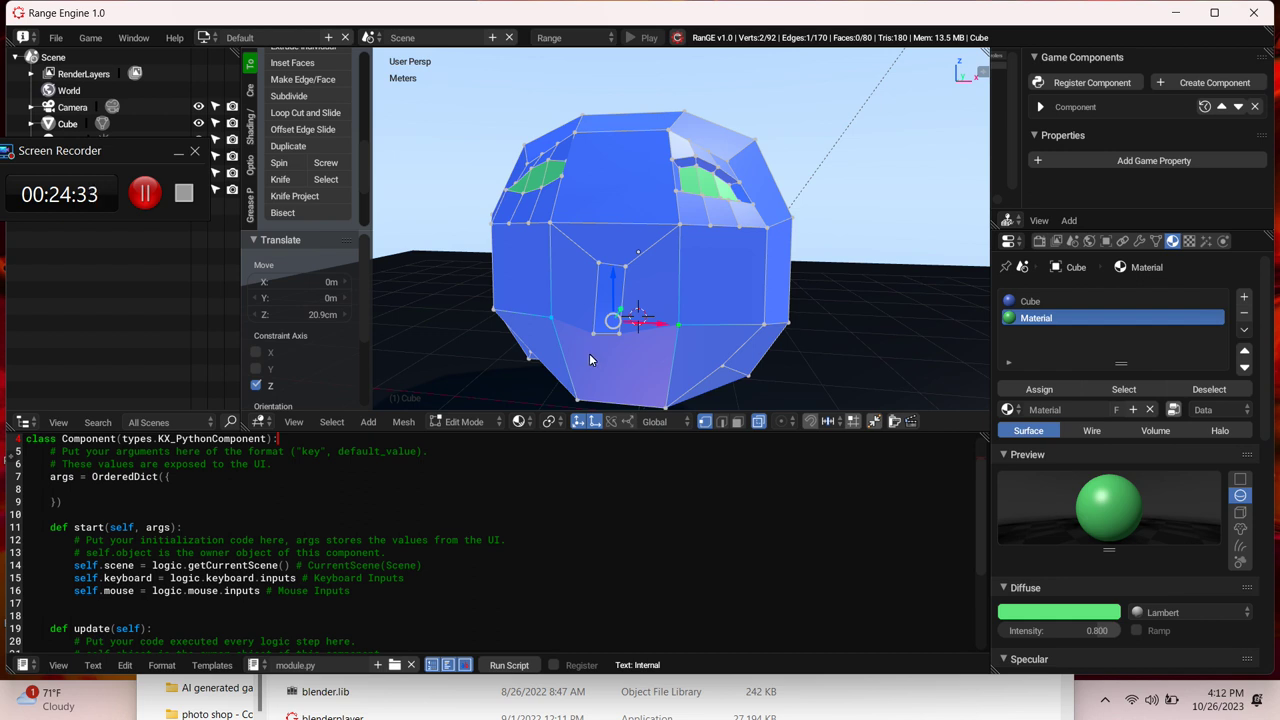
Step: Select the whole lower front face and subdivide it with 2 cuts
{"action": "left_click", "coordinate": [577, 403], "text": "ctrl"}
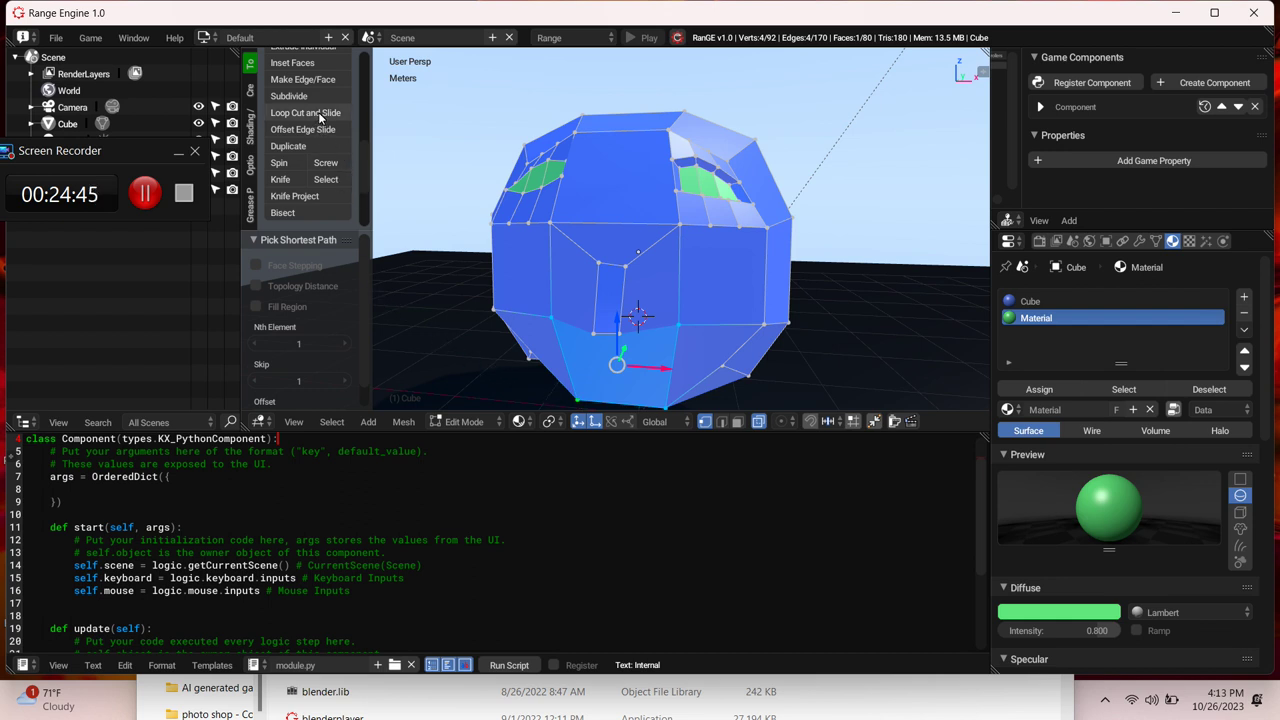
{"action": "left_click", "coordinate": [303, 97]}
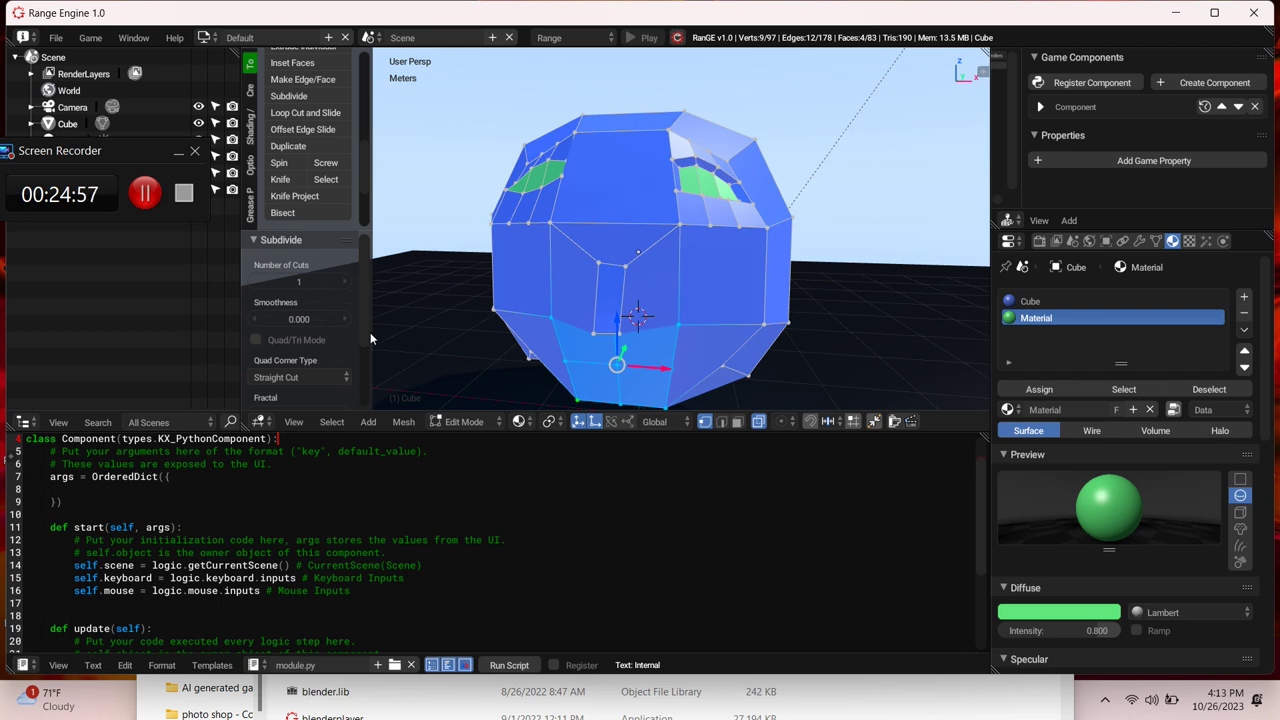
{"action": "left_click", "coordinate": [344, 283]}
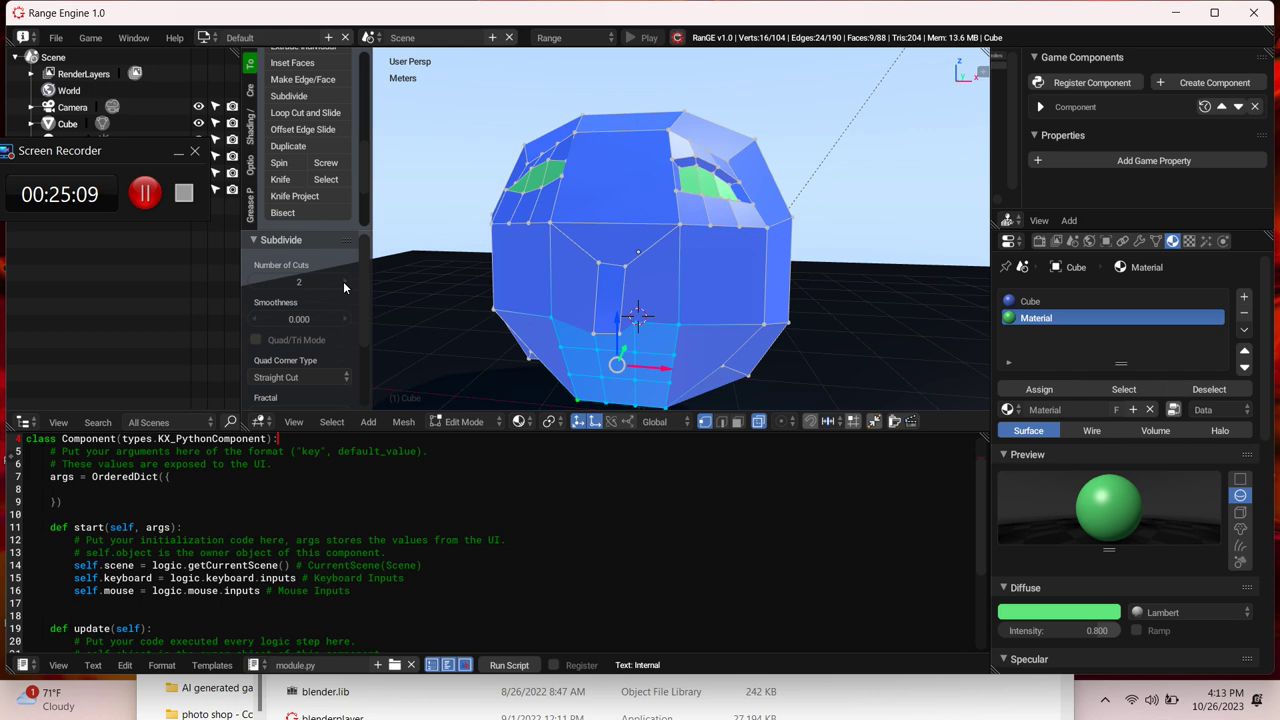
Step: Select the four inner vertices of the lower front grid and lower them about 7.78 cm along Z
{"action": "left_click", "coordinate": [603, 376]}
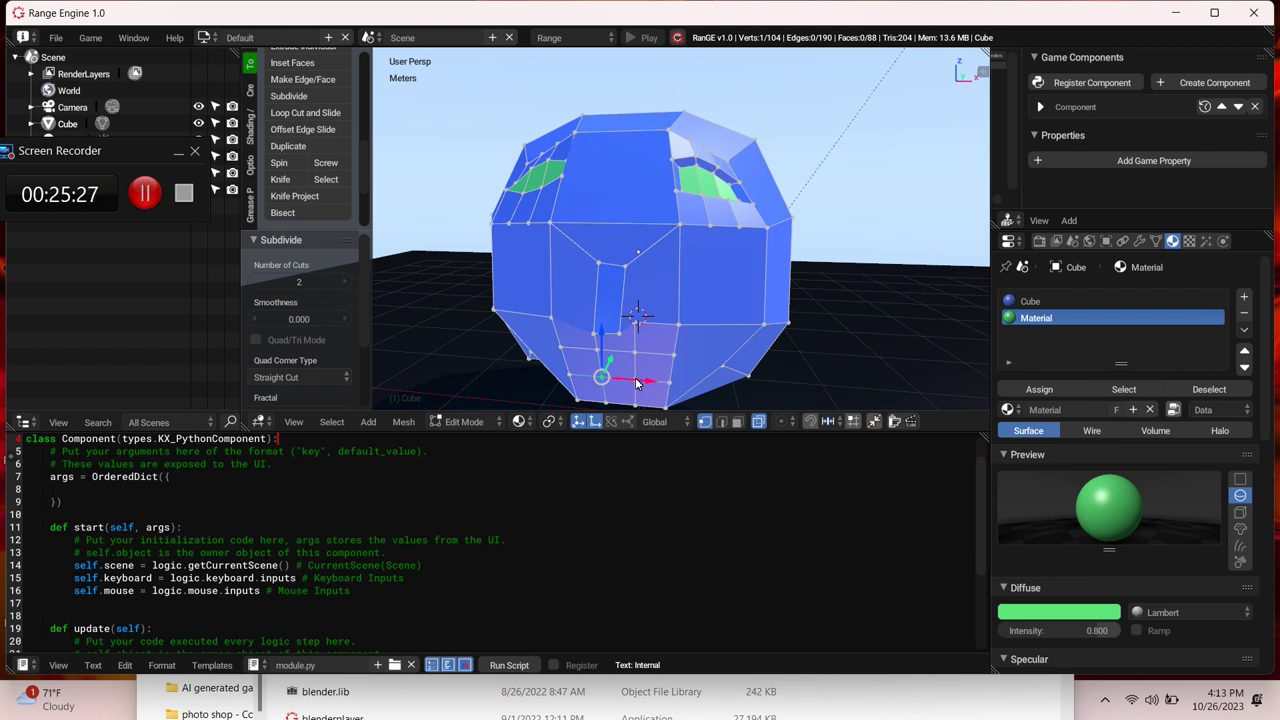
{"action": "left_click", "coordinate": [636, 383], "text": "ctrl"}
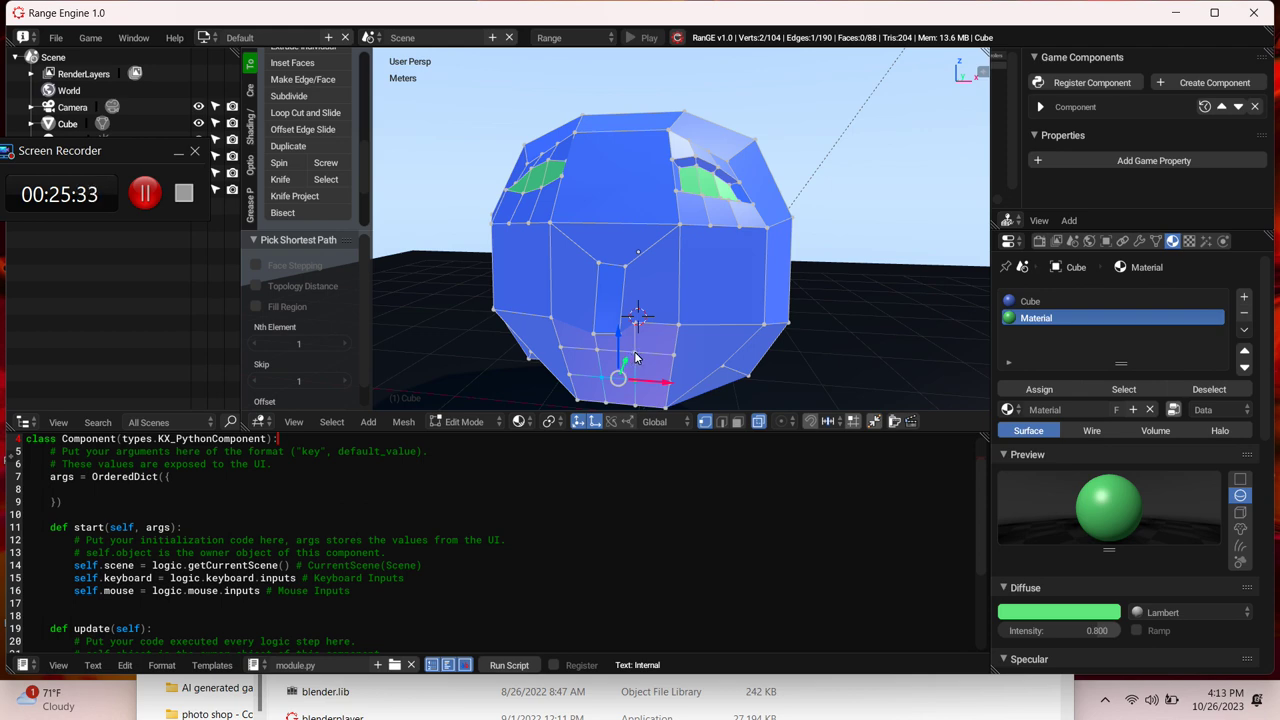
{"action": "left_click", "coordinate": [634, 358], "text": "ctrl"}
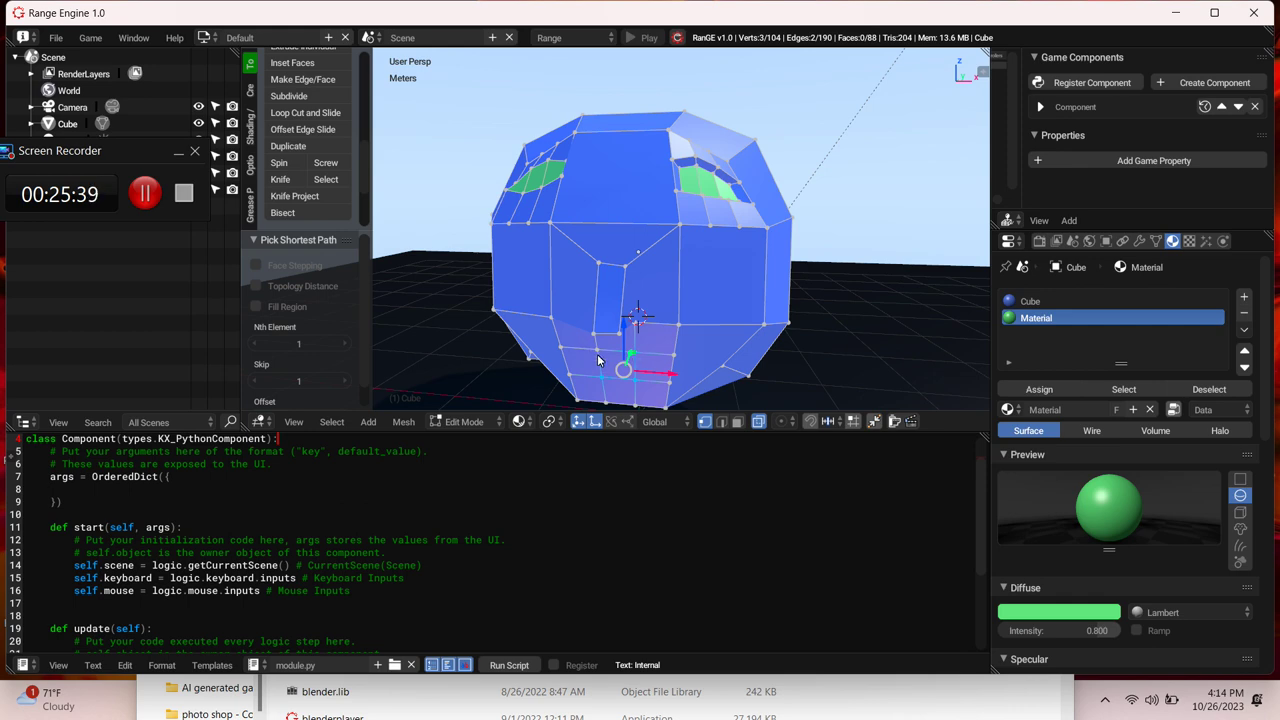
{"action": "left_click", "coordinate": [598, 358], "text": "shift"}
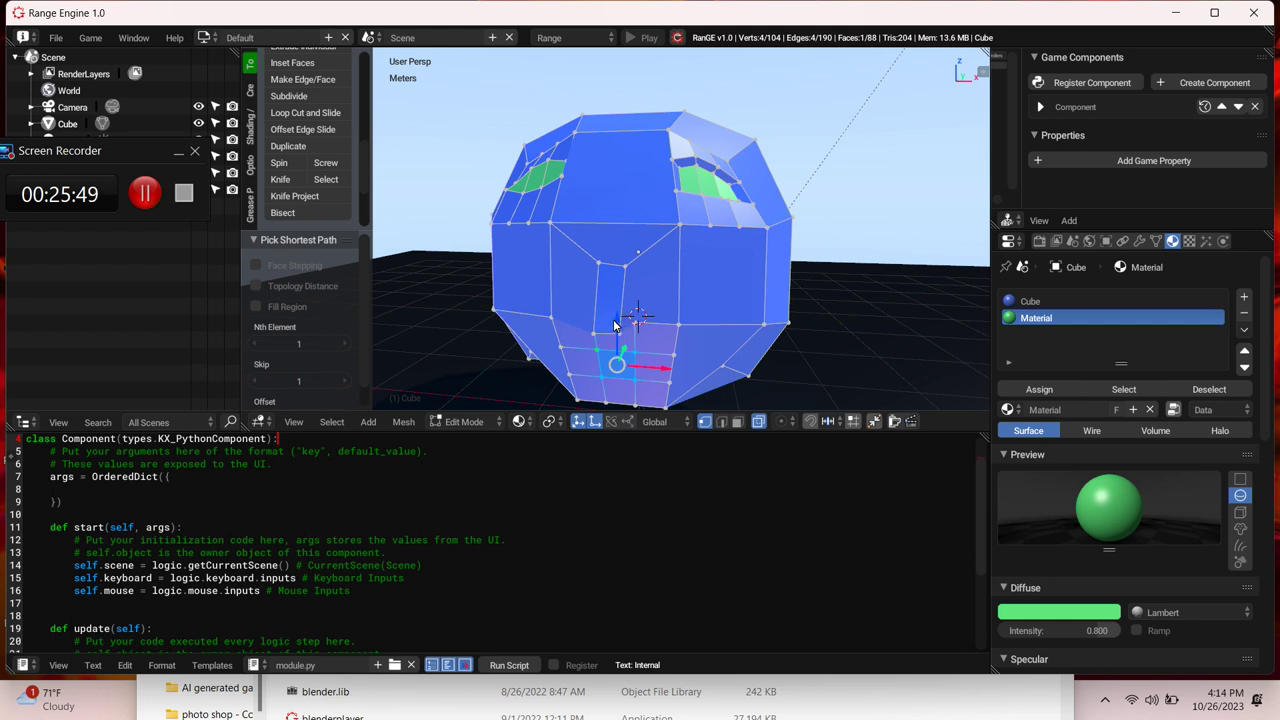
{"action": "key", "text": "g"}
{"action": "key", "text": "z"}
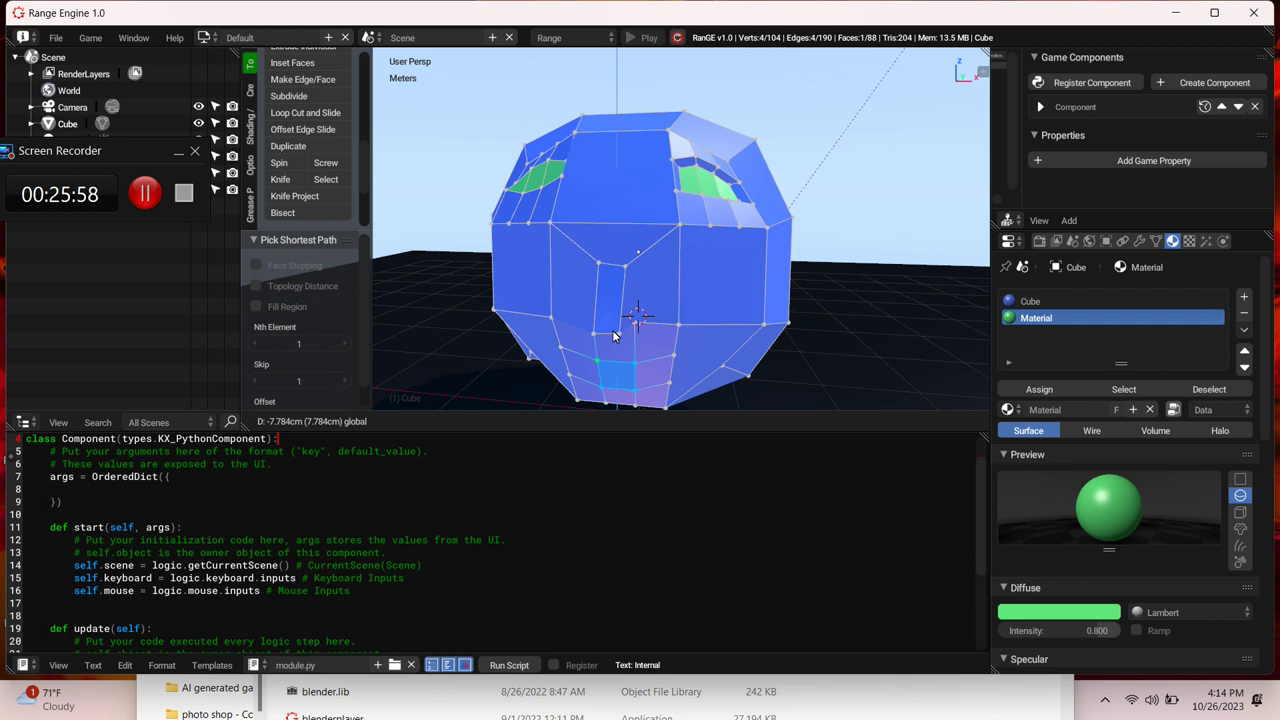
{"action": "left_click", "coordinate": [613, 335]}
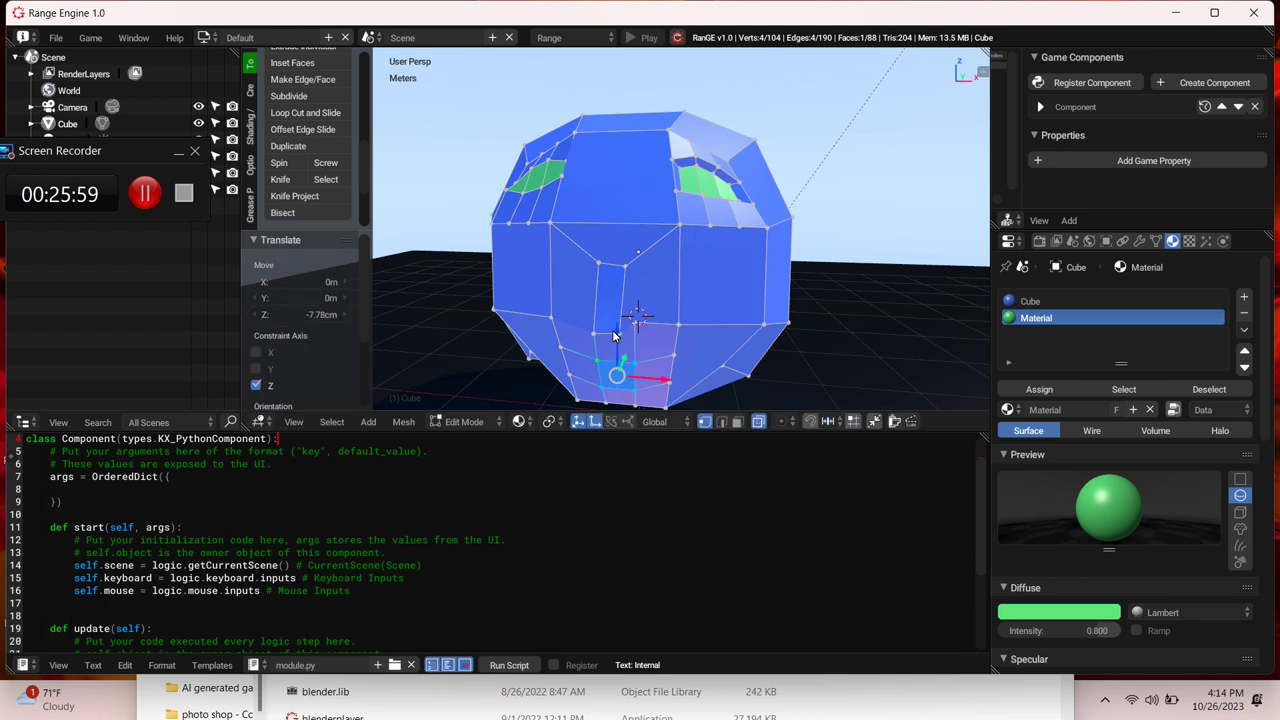
Step: Extend the selection to the middle row of three faces in the lower front grid and assign it a new material with a yellow-green diffuse colour
{"action": "left_click", "coordinate": [561, 352], "text": "ctrl"}
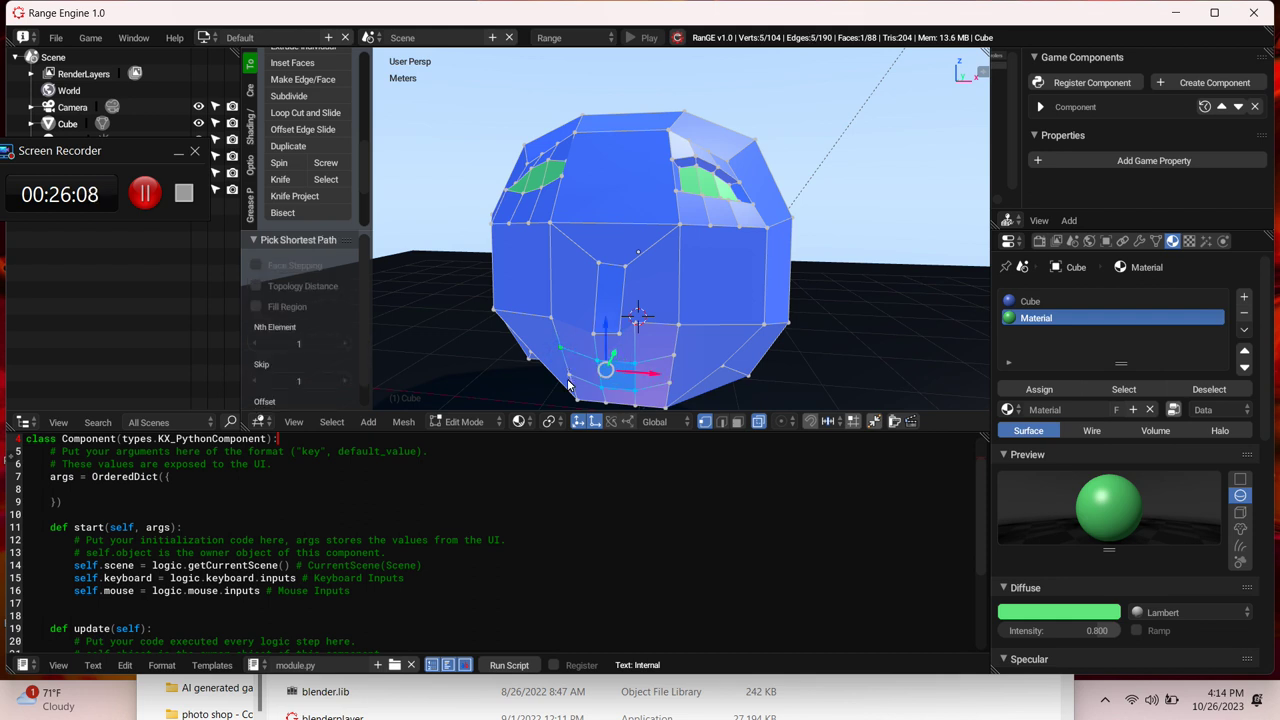
{"action": "left_click", "coordinate": [567, 373], "text": "ctrl"}
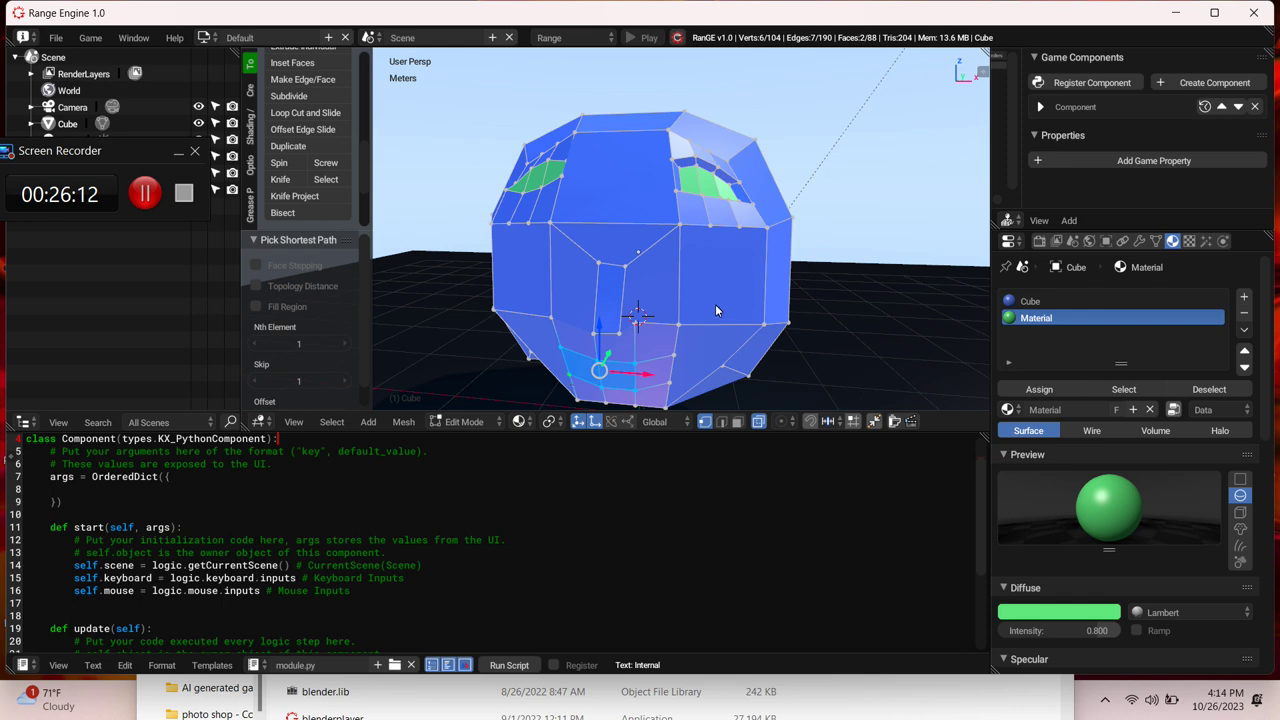
{"action": "left_click", "coordinate": [676, 360], "text": "ctrl"}
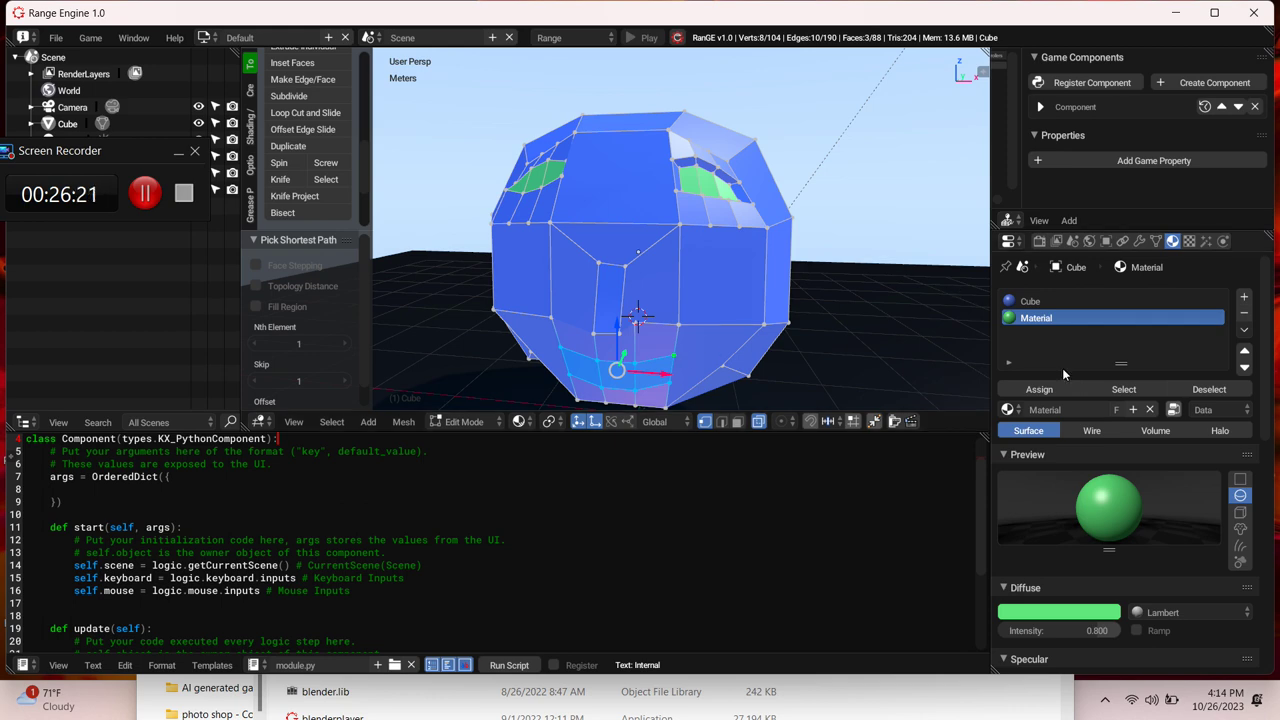
{"action": "left_click", "coordinate": [1245, 298]}
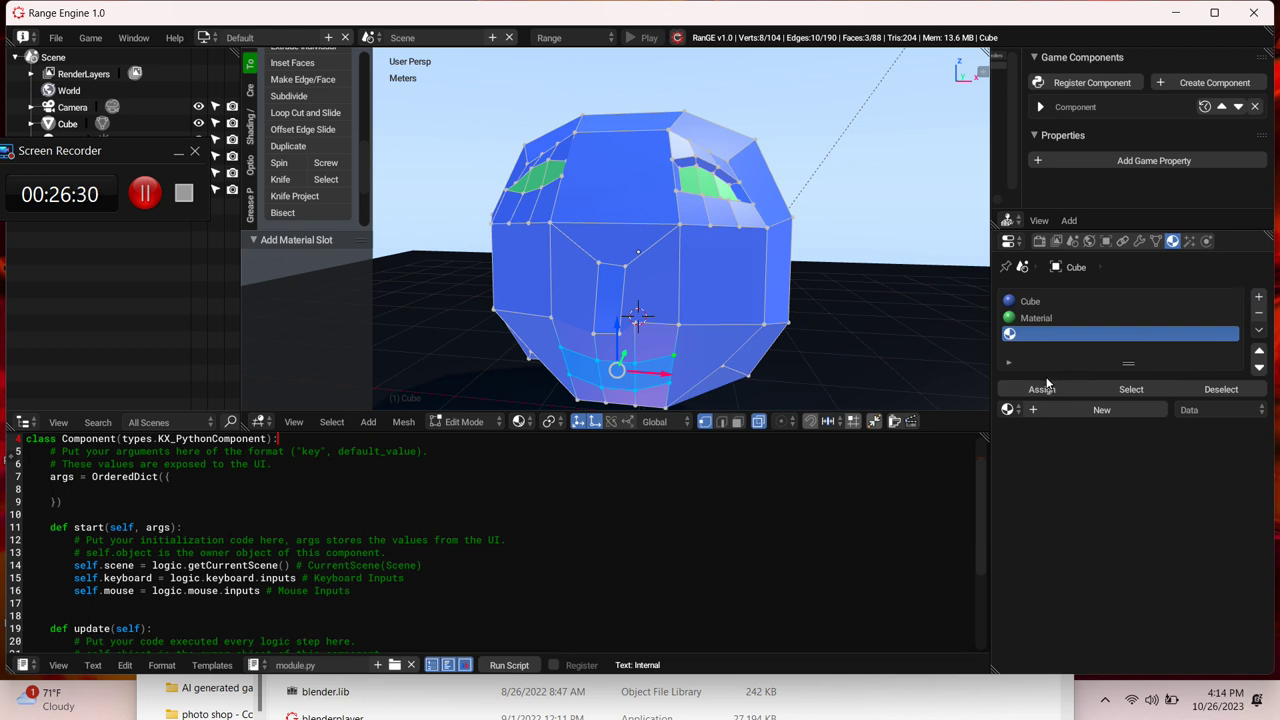
{"action": "left_click", "coordinate": [1096, 408]}
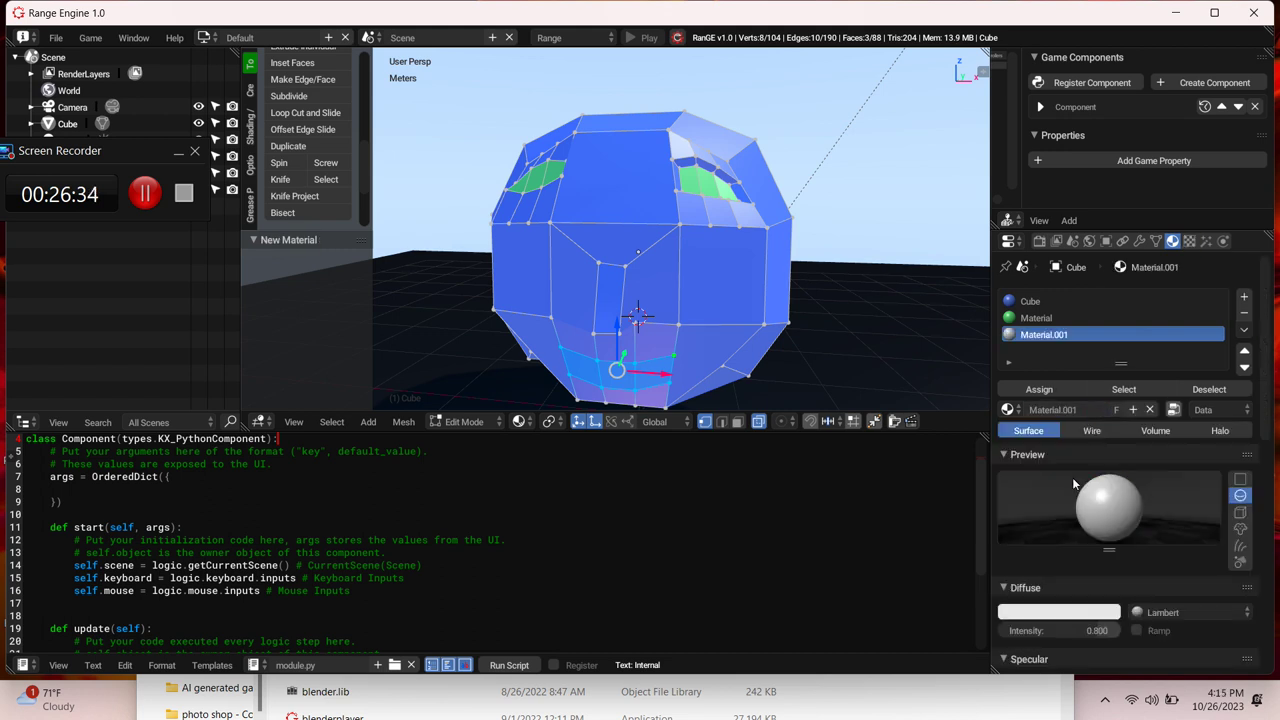
{"action": "left_click", "coordinate": [1066, 612]}
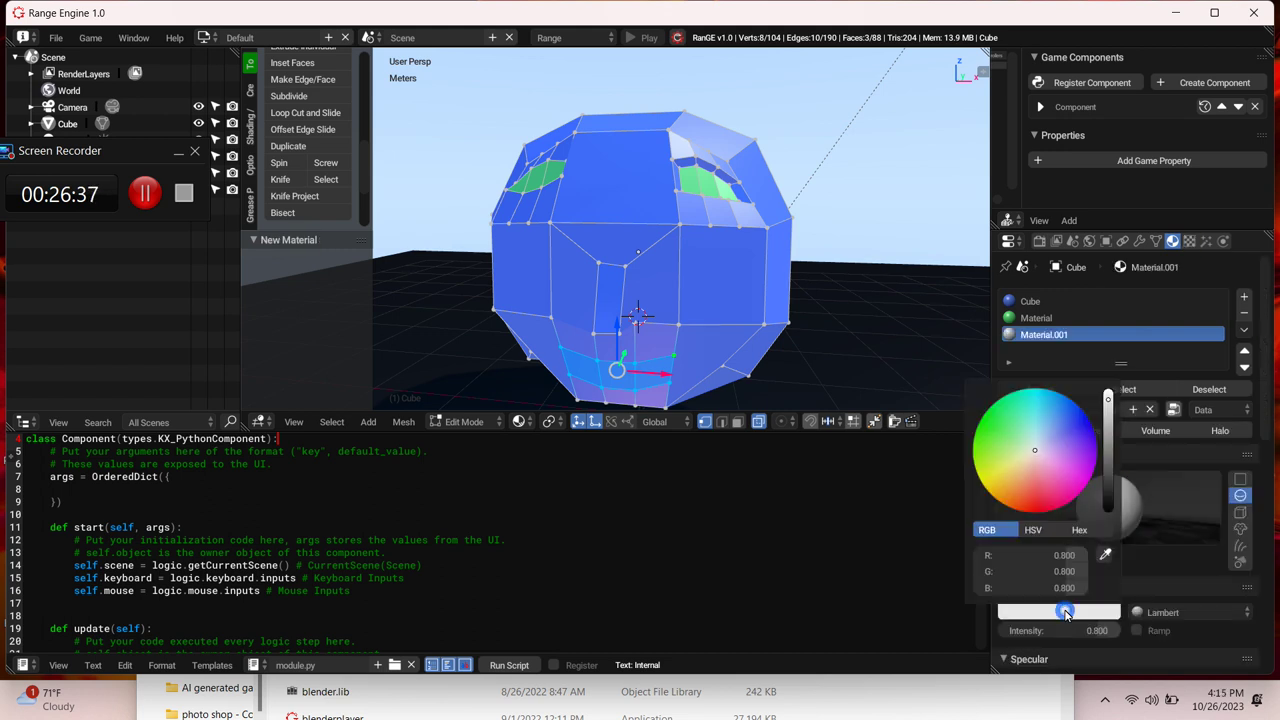
{"action": "left_click", "coordinate": [1007, 469]}
{"action": "left_click_drag", "start_coordinate": [1007, 469], "coordinate": [1002, 467]}
{"action": "mouse_move", "coordinate": [998, 467]}
{"action": "left_mouse_down"}
{"action": "mouse_move", "coordinate": [1006, 451]}
{"action": "mouse_move", "coordinate": [1003, 463]}
{"action": "left_mouse_up"}
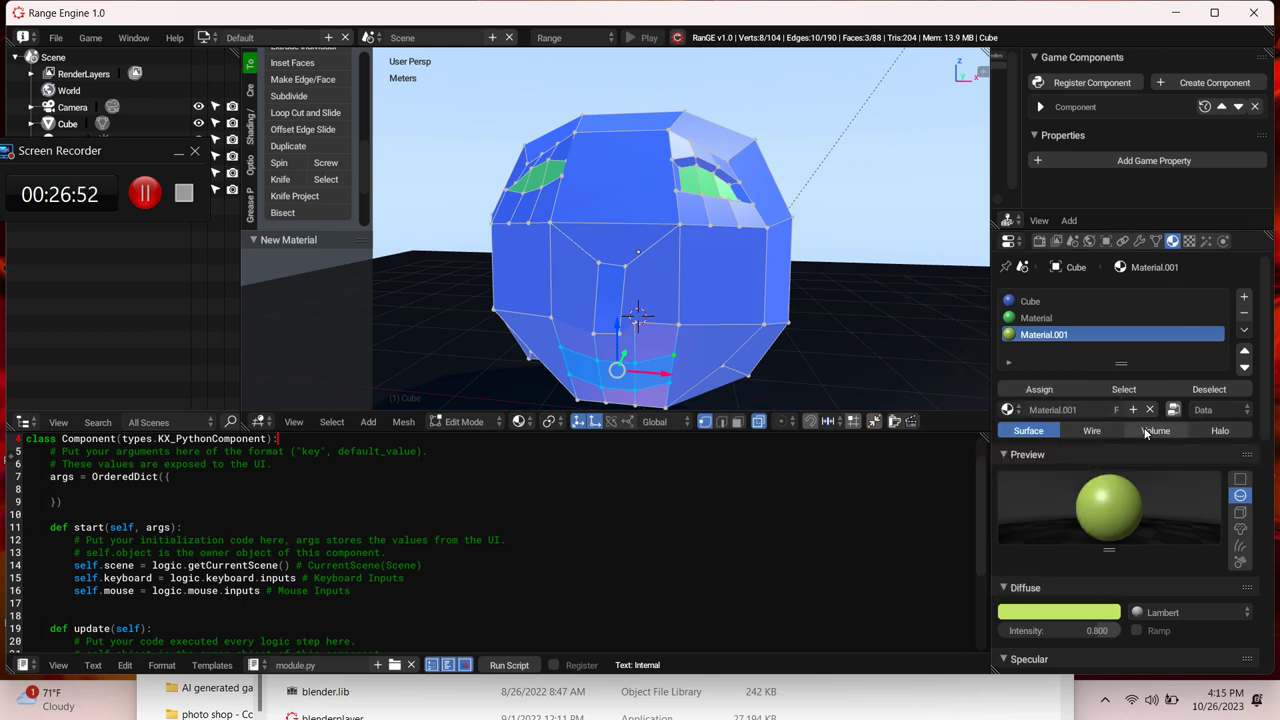
{"action": "left_click", "coordinate": [1042, 391]}
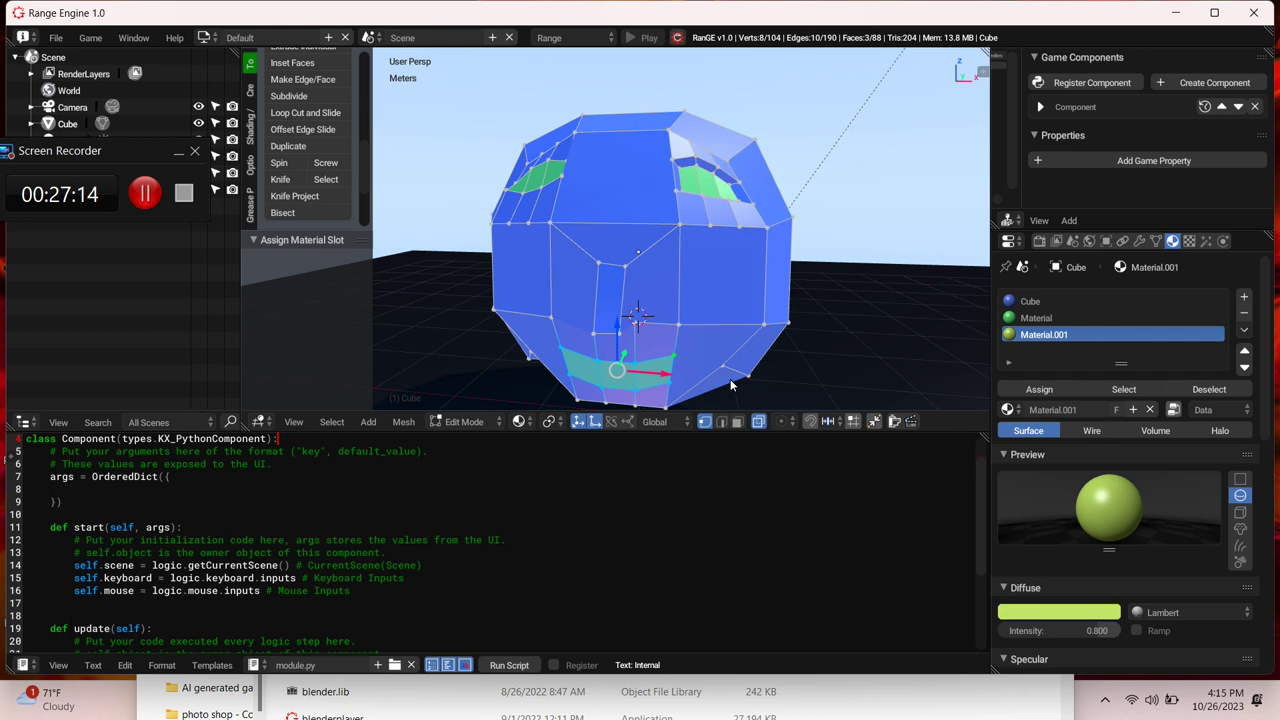
{"action": "key", "text": "KP_4"}
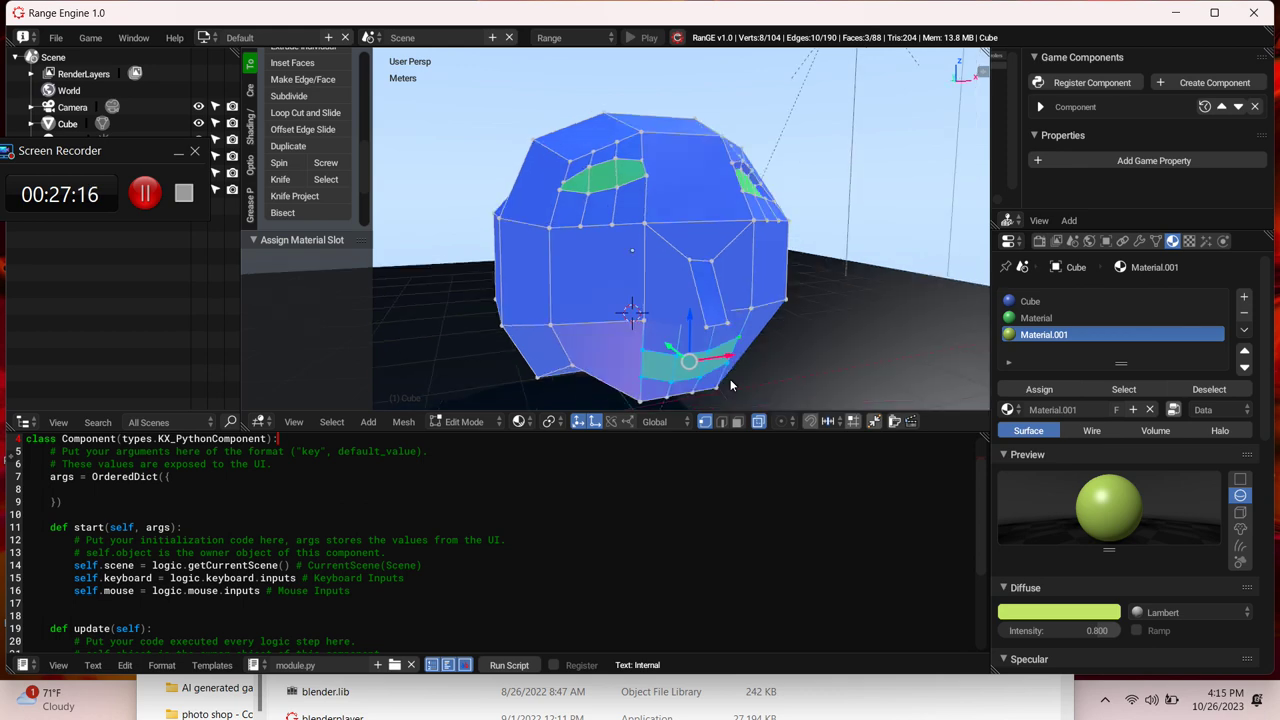
{"action": "key", "text": "KP_4"}
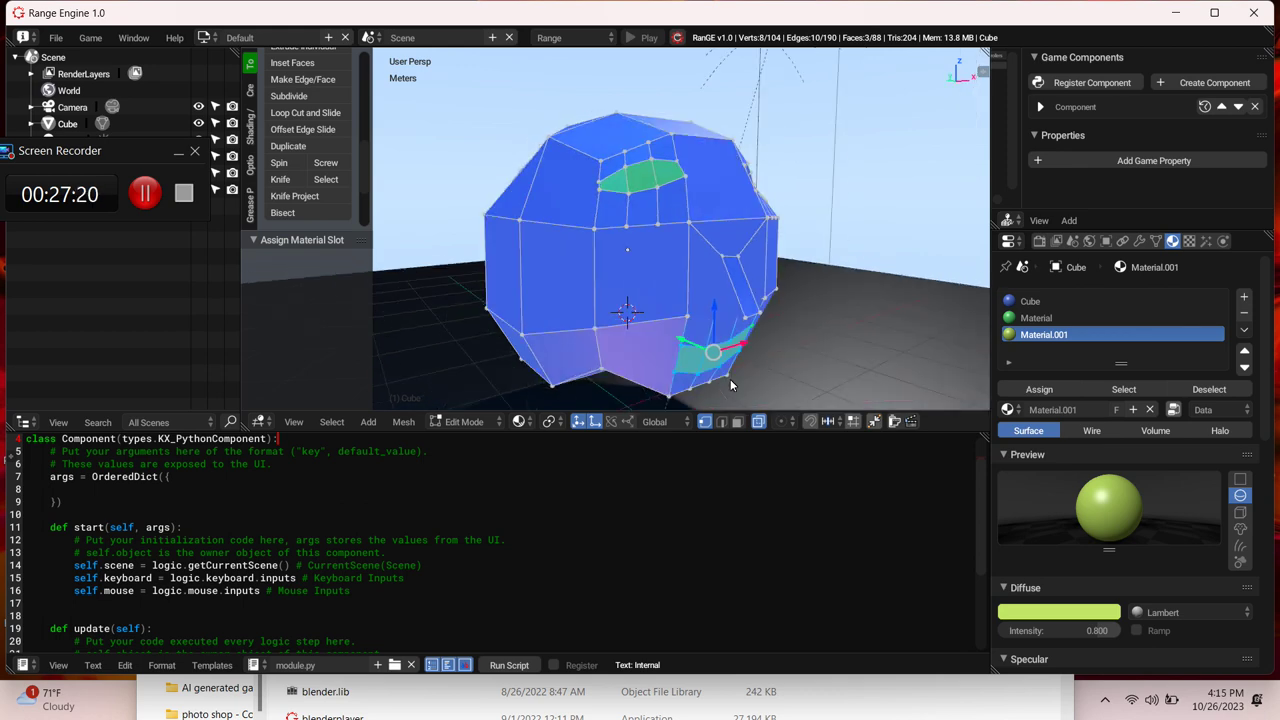
{"action": "key", "text": "KP_6"}
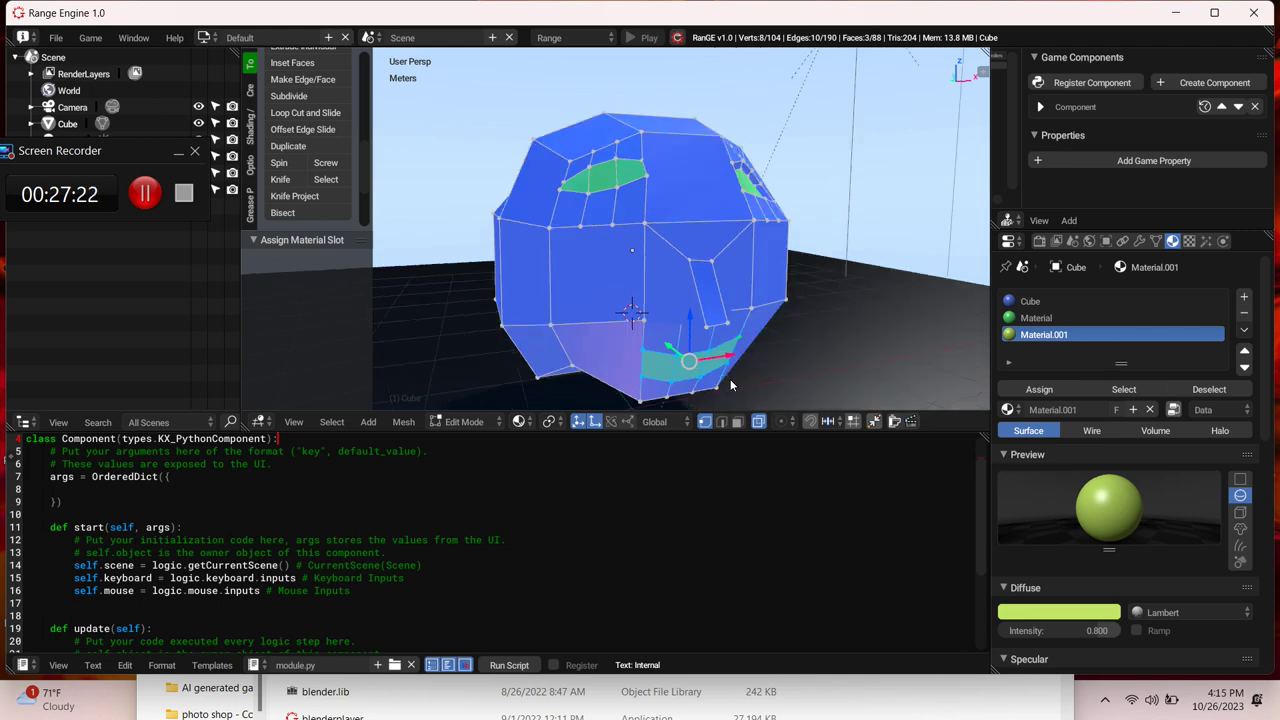
{"action": "key", "text": "KP_6"}
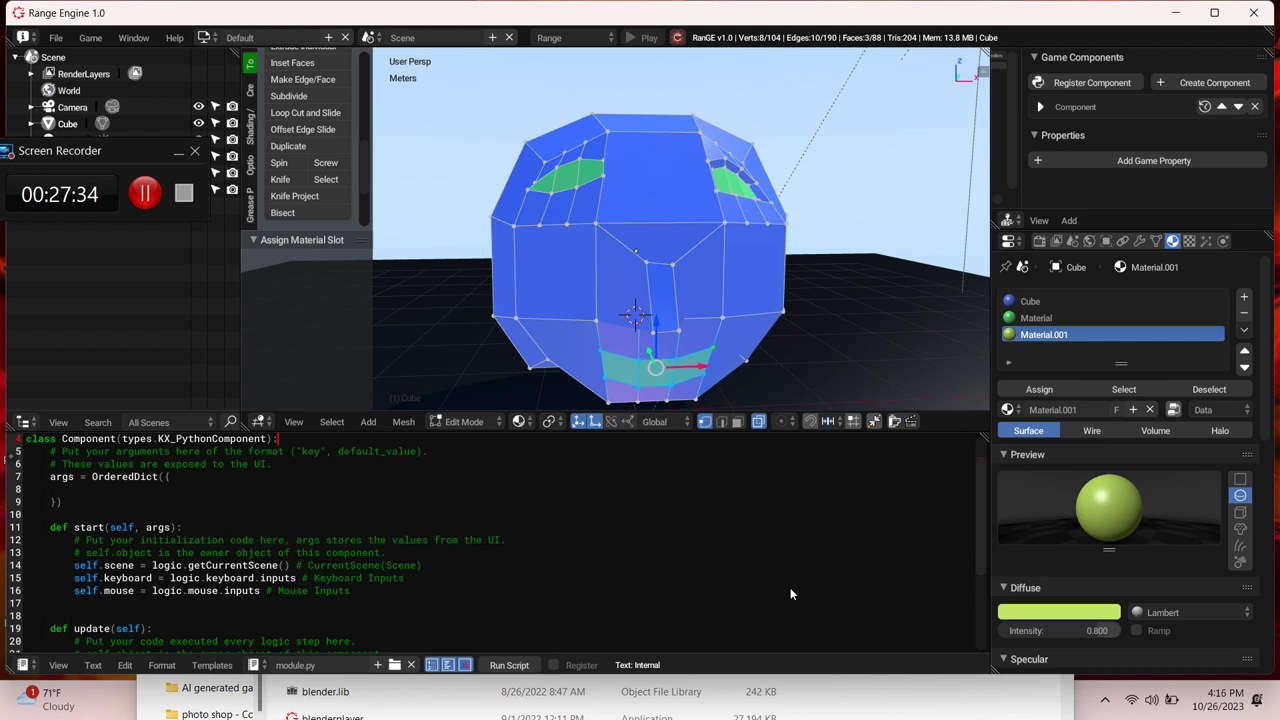
Step: Bring the File Explorer window showing the Release folder forward and close it
{"action": "left_click", "coordinate": [833, 710]}
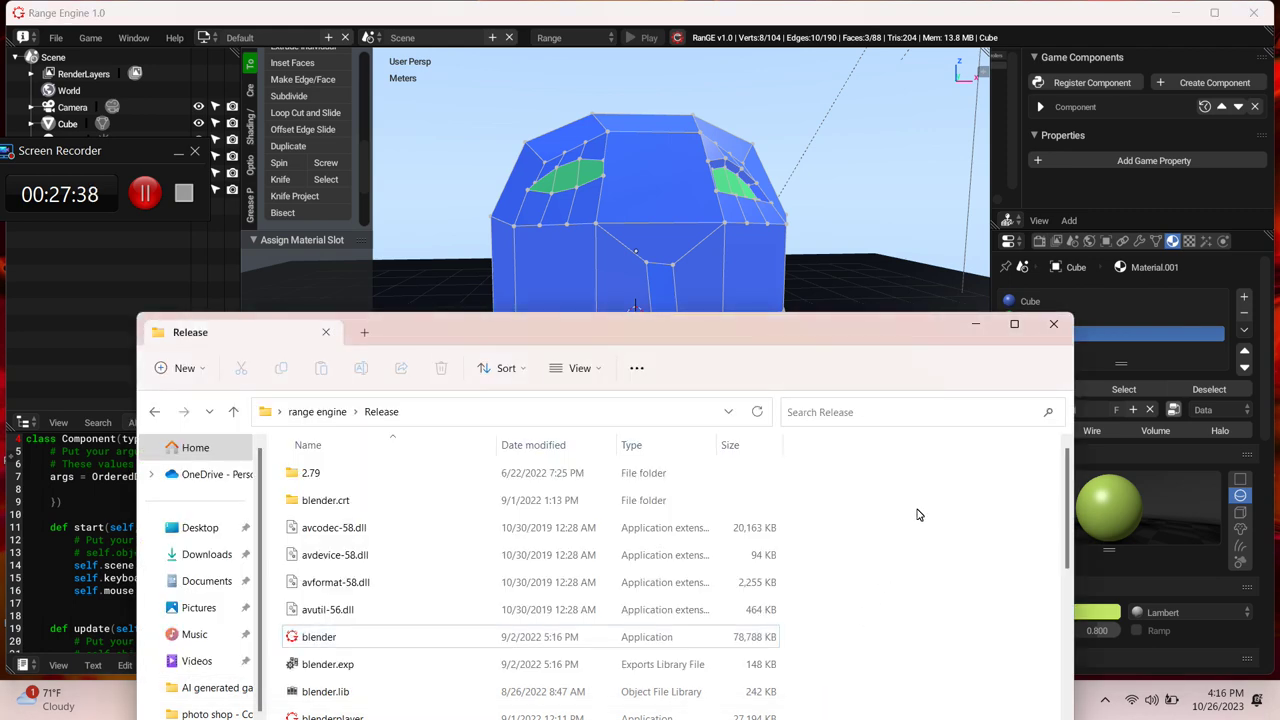
{"action": "left_click", "coordinate": [1056, 336]}
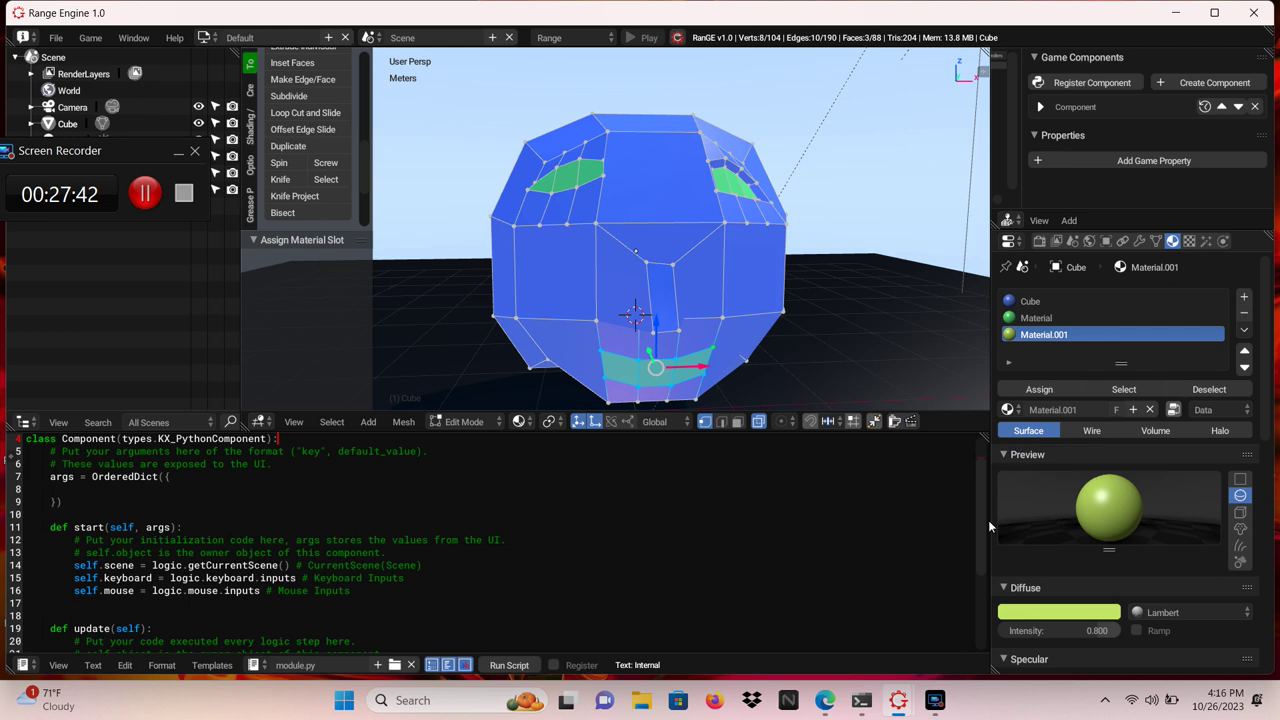
{"action": "left_click", "coordinate": [937, 703]}
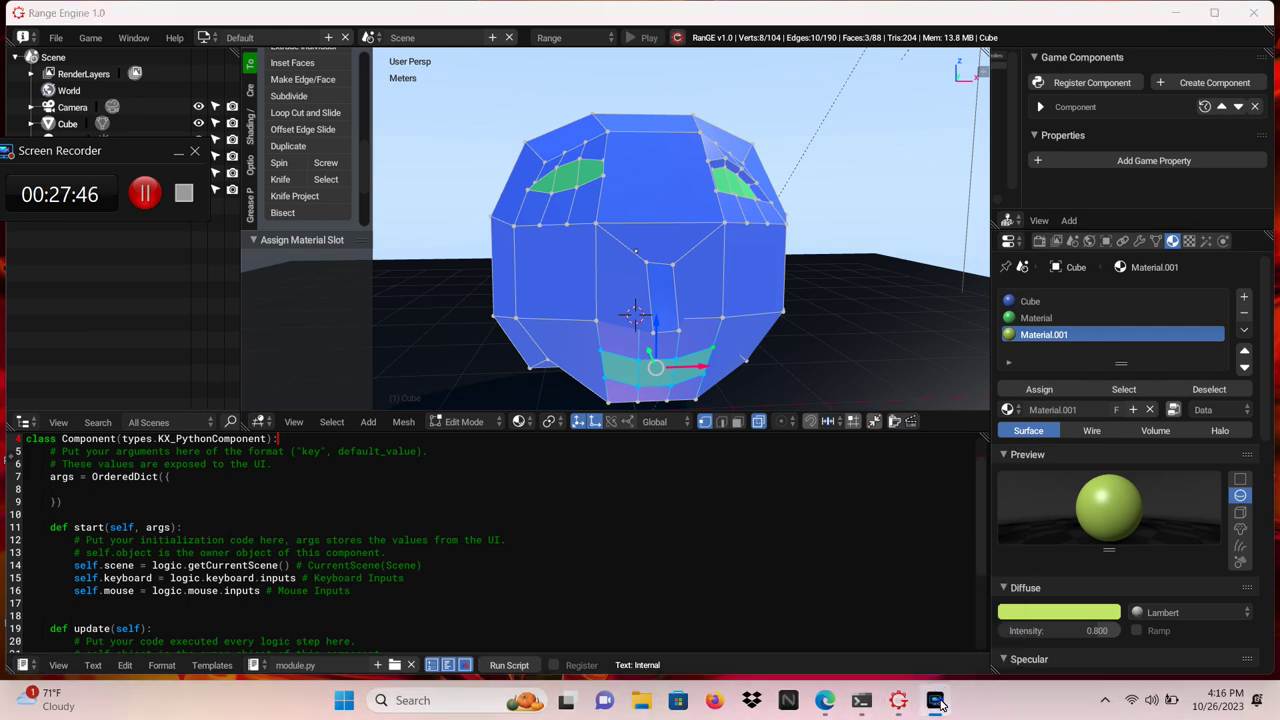
{"action": "left_click", "coordinate": [937, 703]}
{"action": "left_click", "coordinate": [937, 703]}
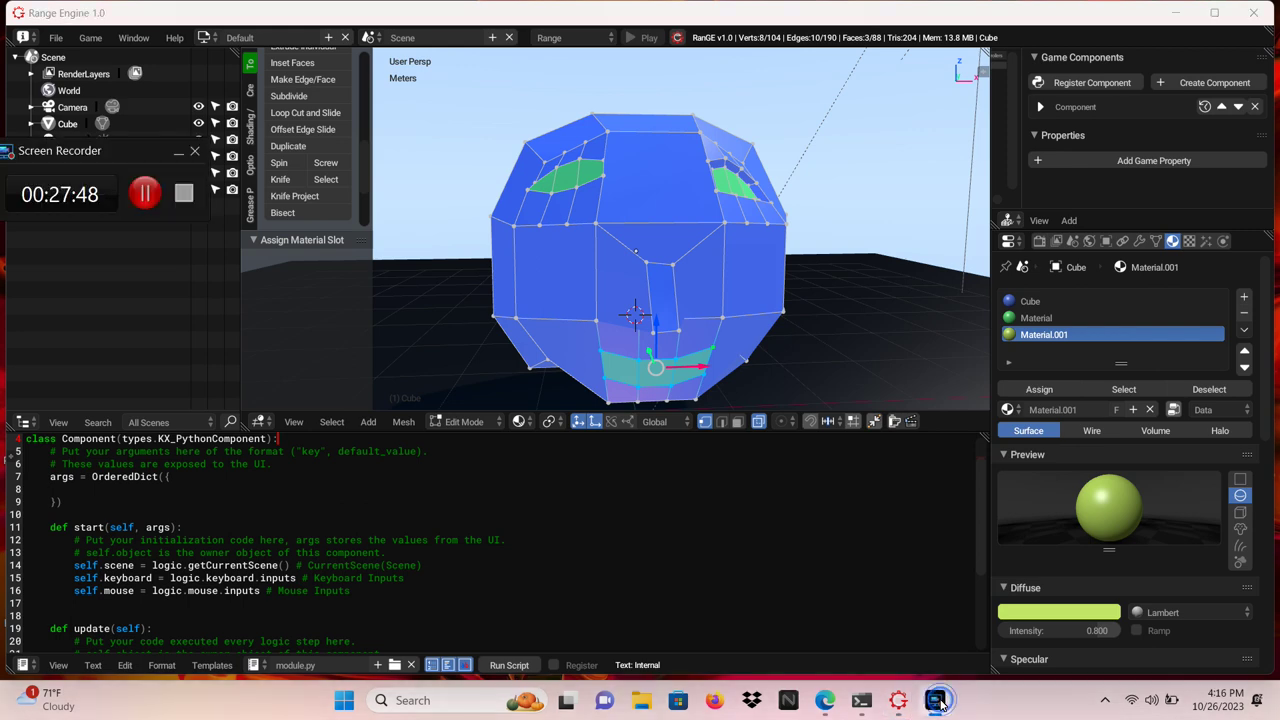
{"action": "left_click", "coordinate": [937, 703]}
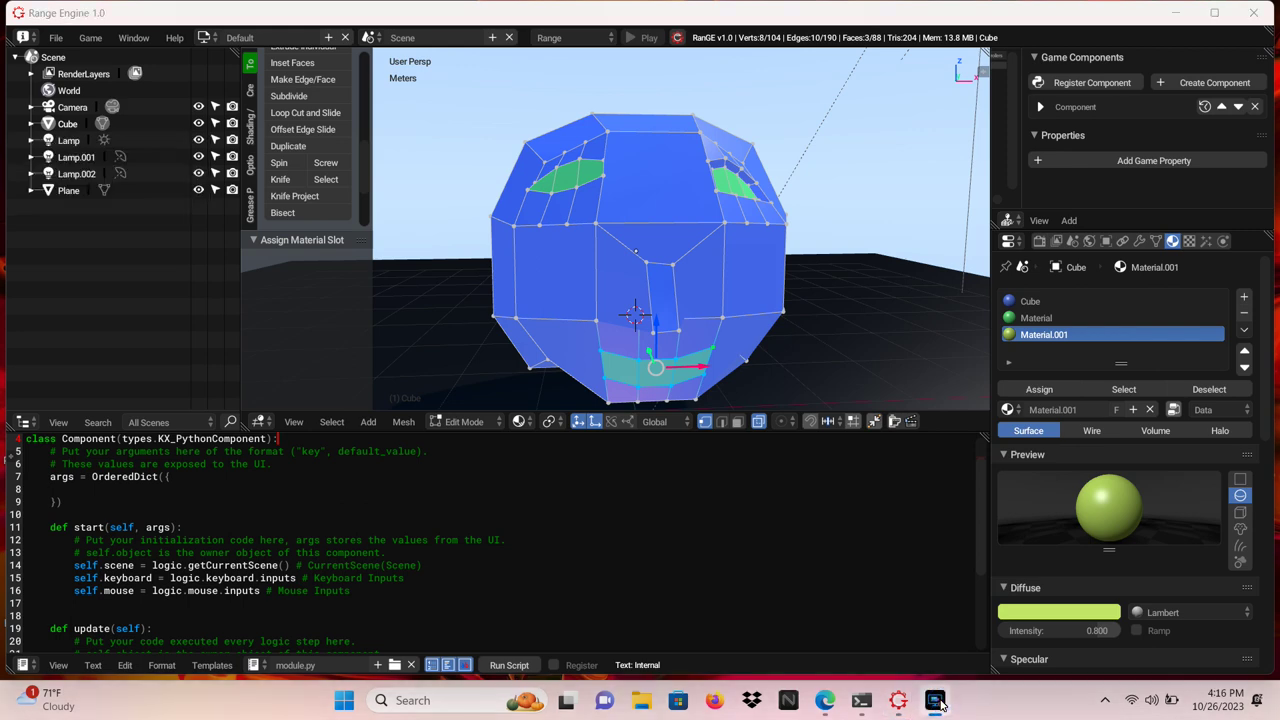
{"action": "left_click", "coordinate": [937, 703]}
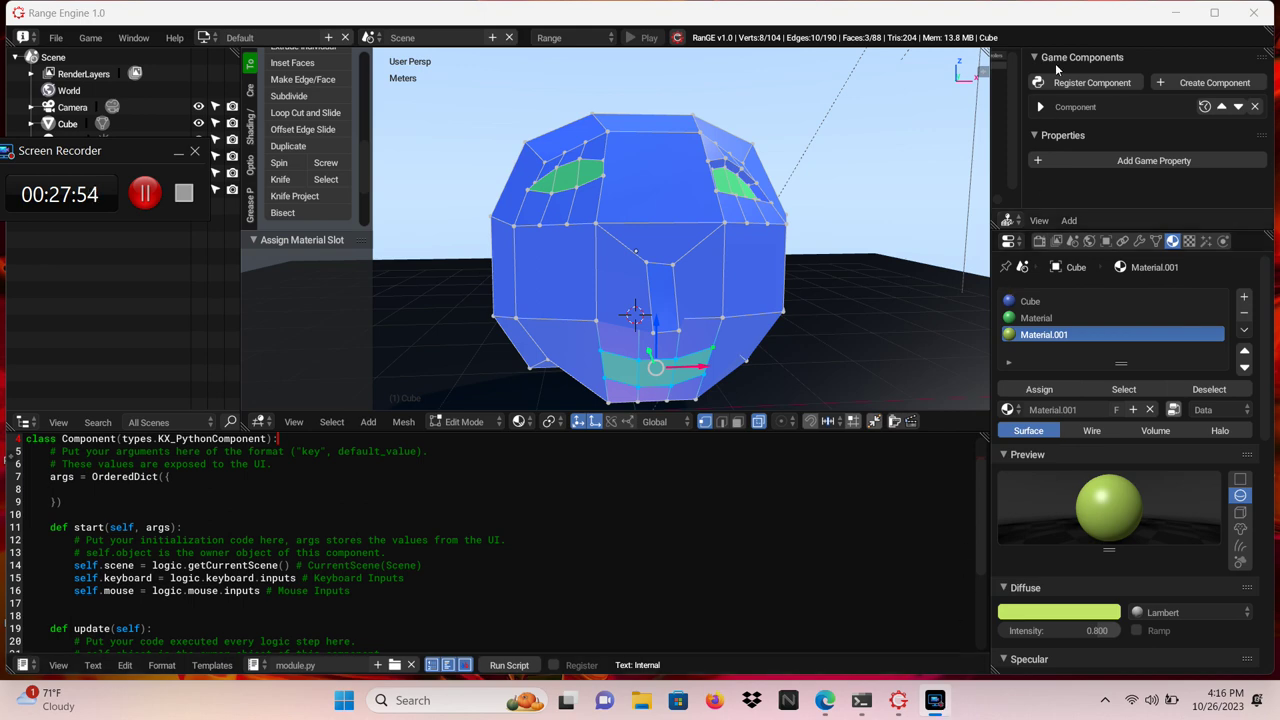
Step: Minimize the modelling window to reveal the desktop
{"action": "left_click", "coordinate": [1176, 12]}
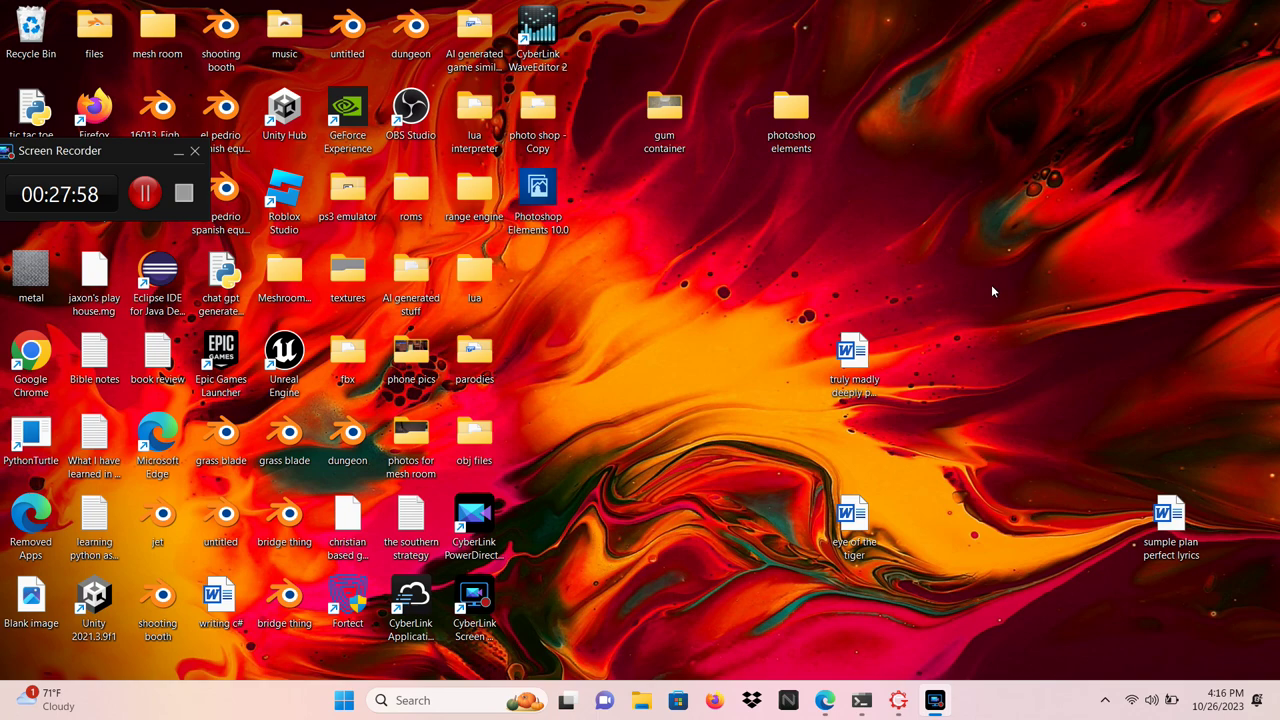
{"action": "mouse_move", "coordinate": [898, 698]}
{"action": "mouse_move", "coordinate": [938, 710]}
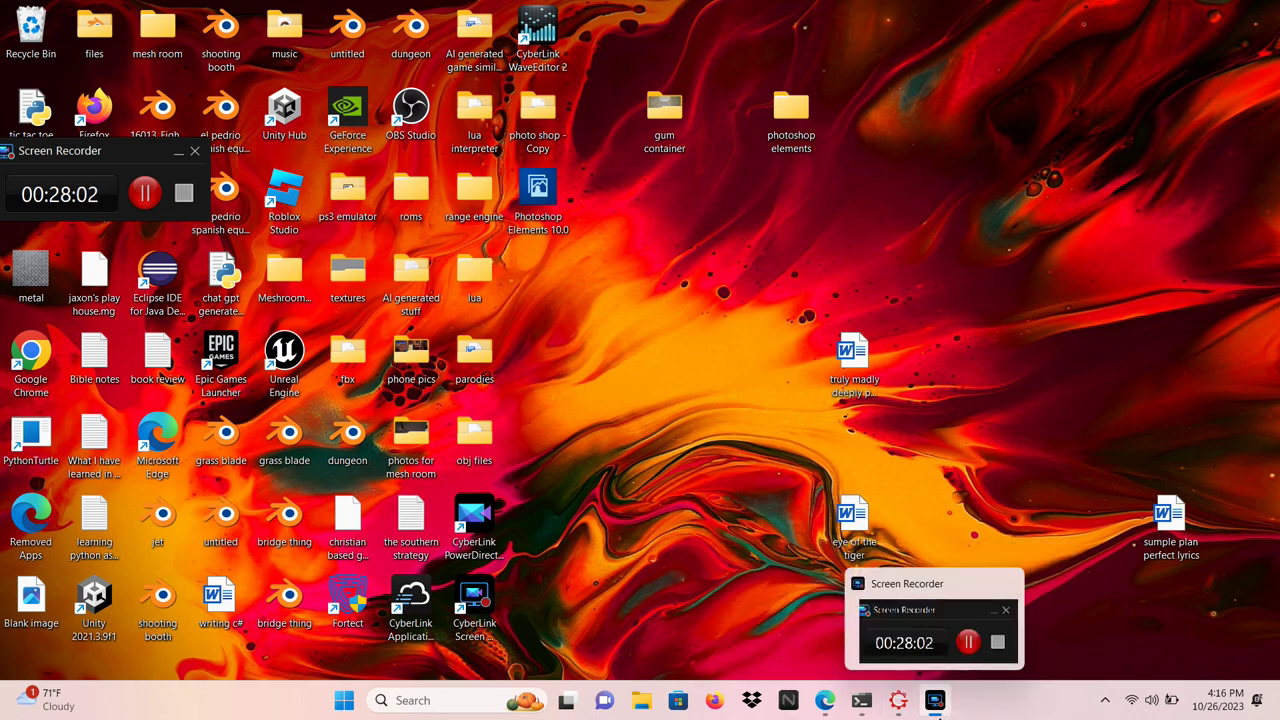
{"action": "left_click", "coordinate": [936, 706]}
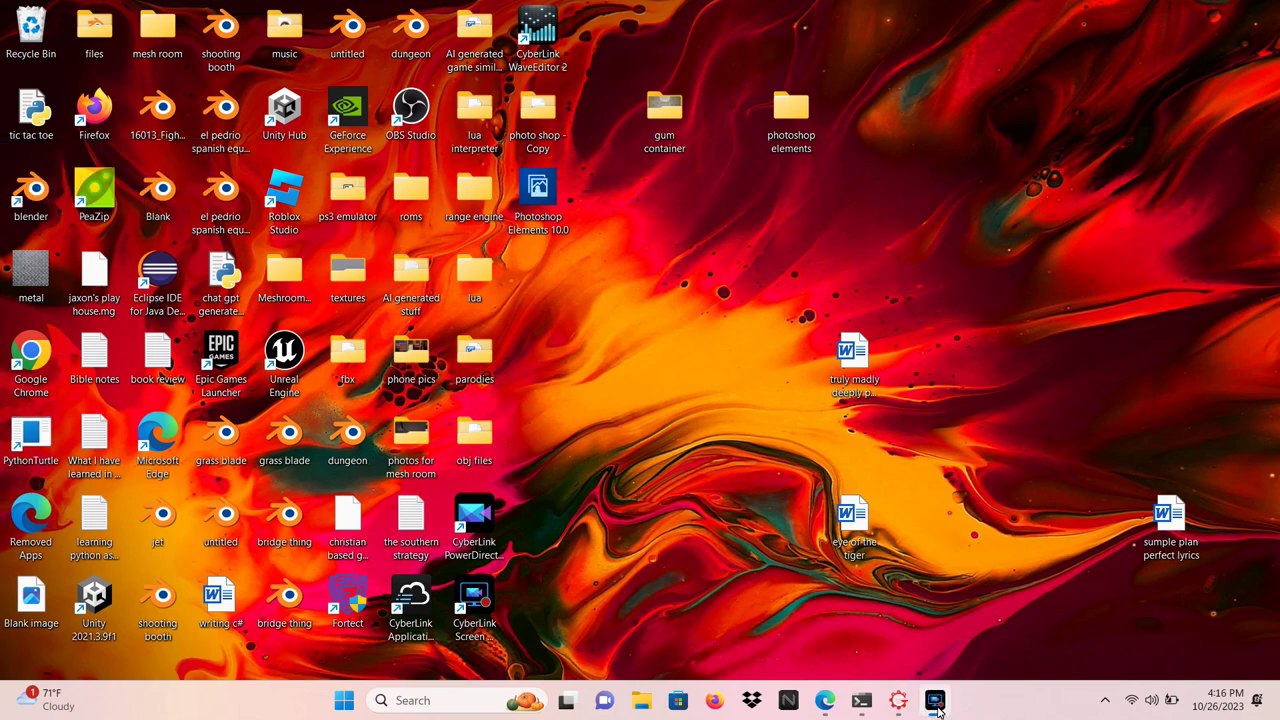
{"action": "left_click", "coordinate": [936, 706]}
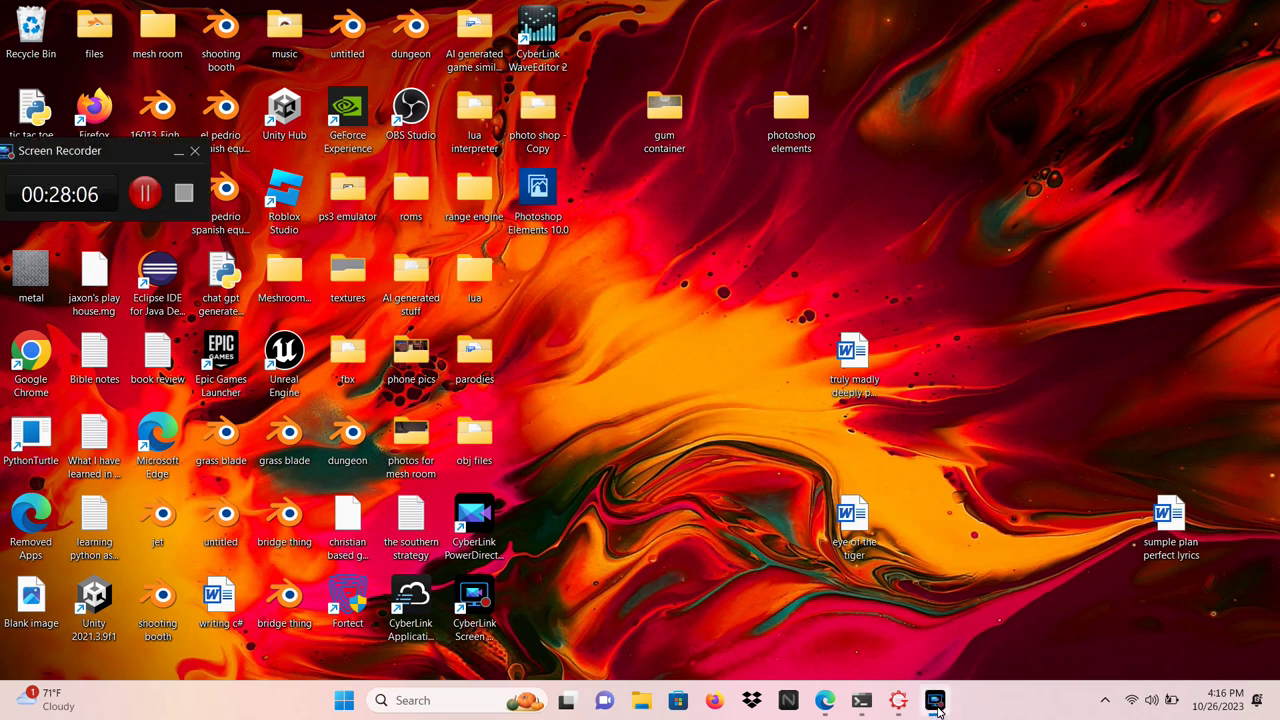